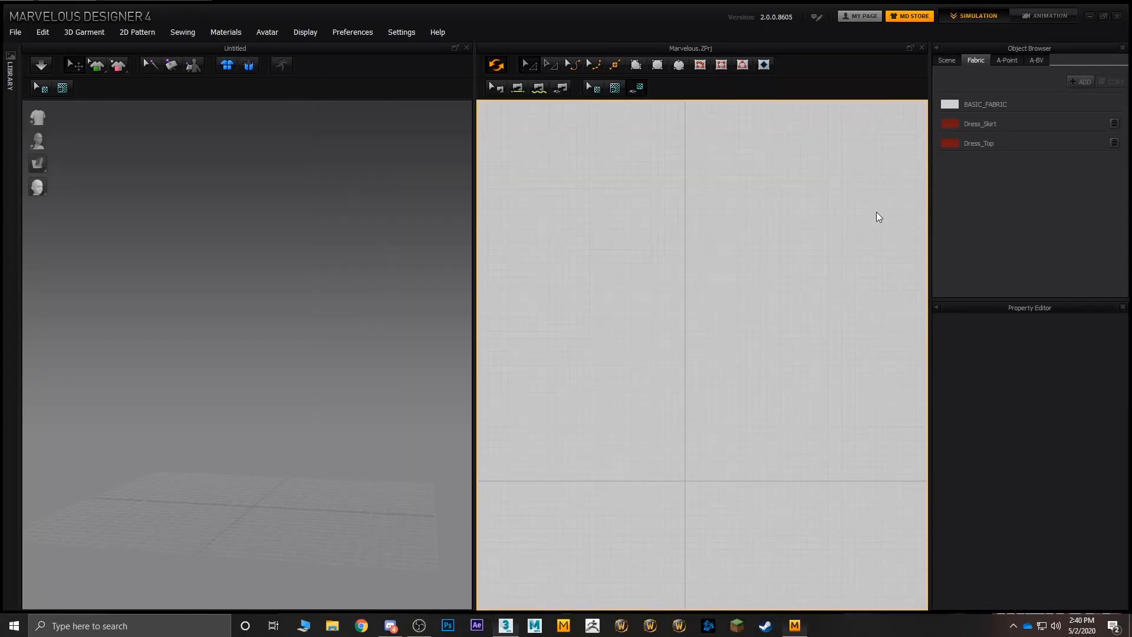
# - Import the Female Base Mesh OBJ from the Desktop as an avatar with Auto Scale enabled
pyautogui.click(17, 33)
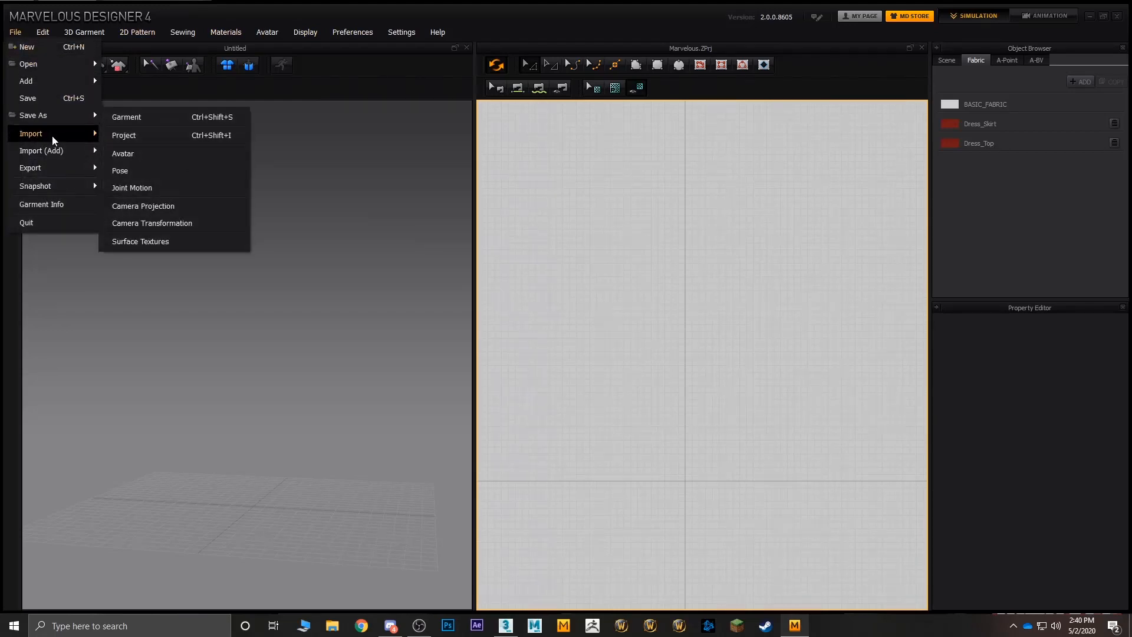
pyautogui.moveTo(86, 140)
pyautogui.click(122, 135)
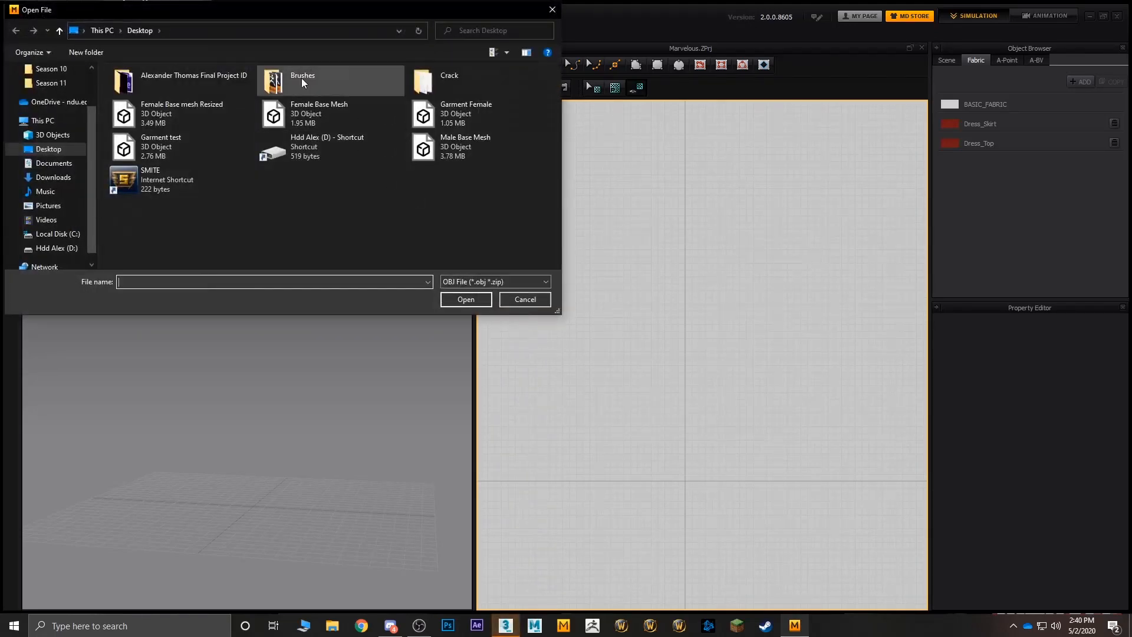
pyautogui.doubleClick(330, 116)
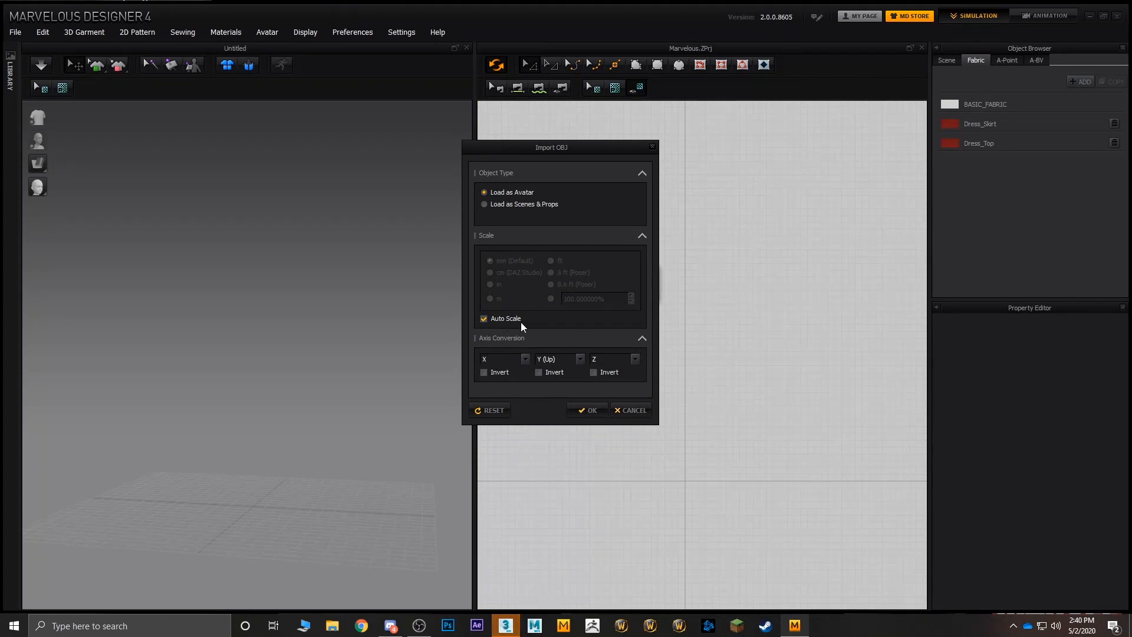
pyautogui.click(589, 410)
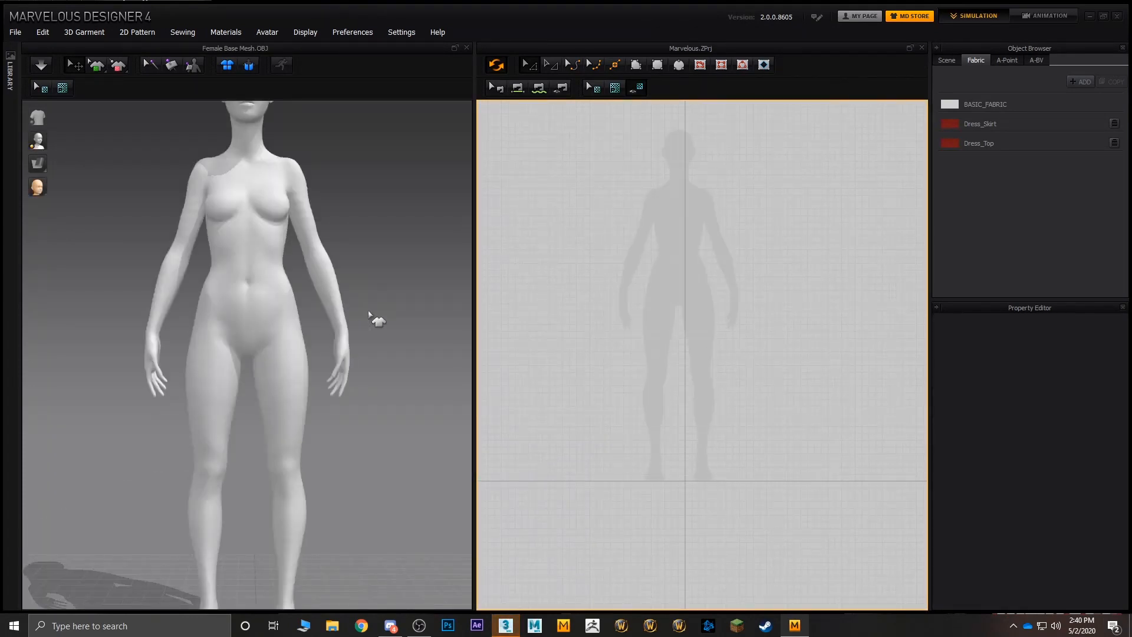
# - Examine the imported avatar from an angle in 3D and its silhouette in the 2D pattern window
pyautogui.moveTo(395, 311); pyautogui.dragTo(359, 321, button='right')
pyautogui.scroll(-5, 384, 330)
pyautogui.scroll(5, 340, 321)
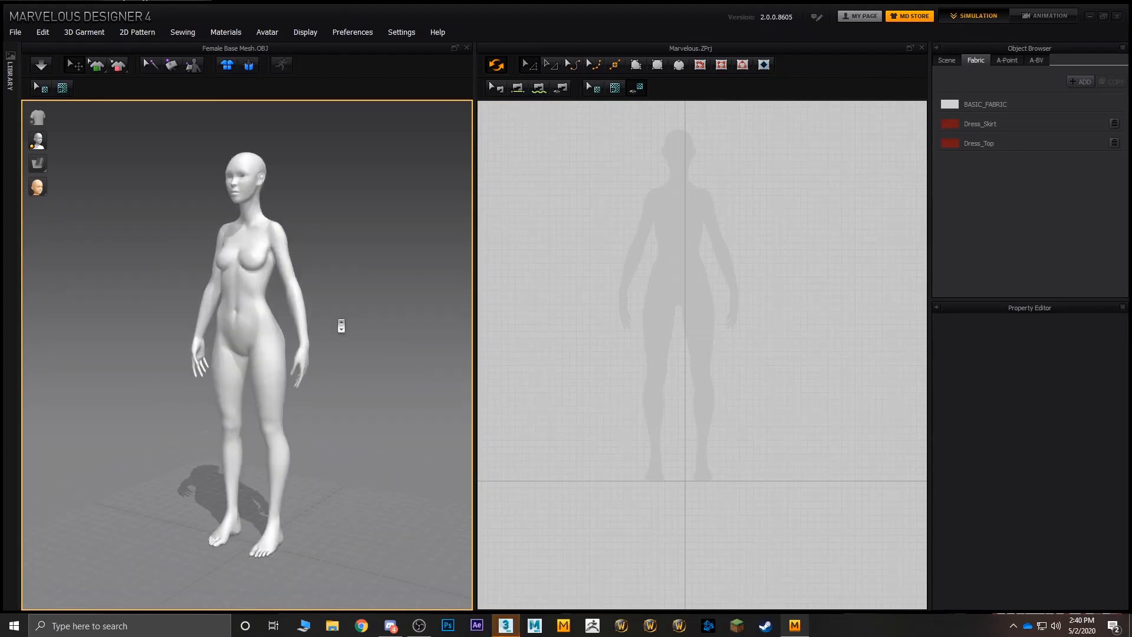
pyautogui.scroll(8, 734, 271)
pyautogui.moveTo(655, 250); pyautogui.dragTo(762, 289, button='middle')
pyautogui.scroll(-3, 762, 289)
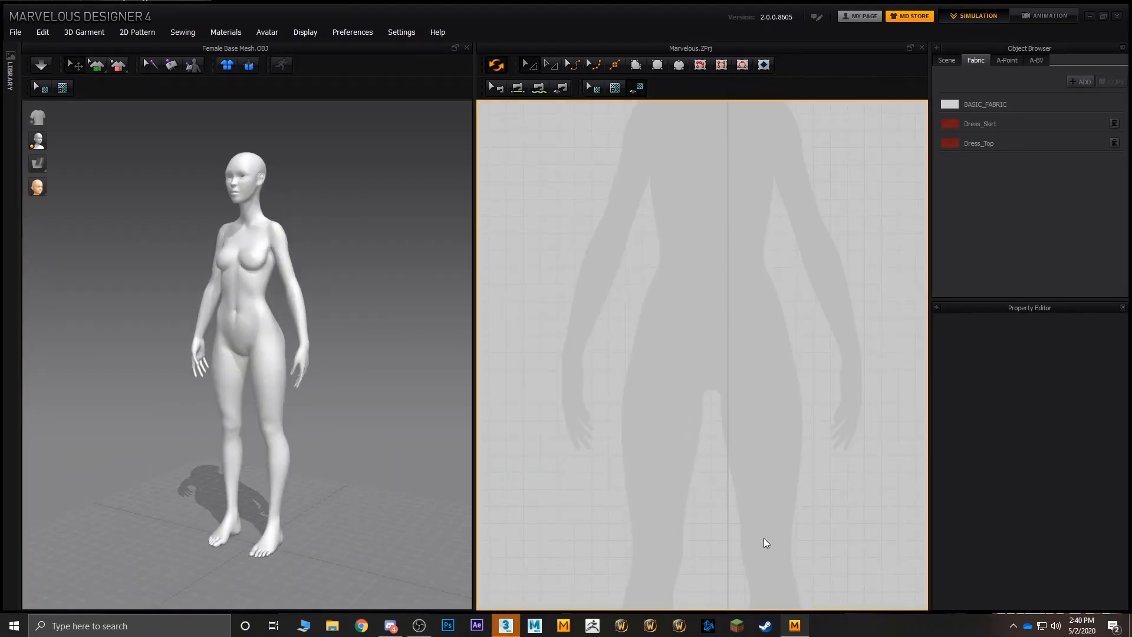
pyautogui.scroll(-5, 768, 543)
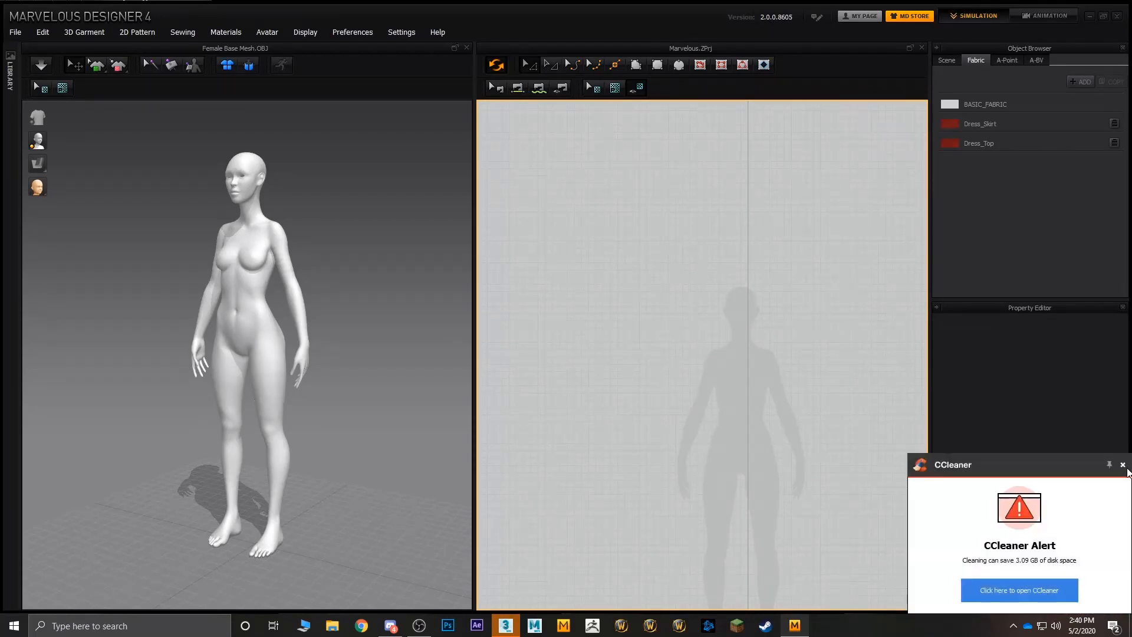
# - Dismiss the CCleaner alert and delete the imported avatar from the scene
pyautogui.click(1124, 465)
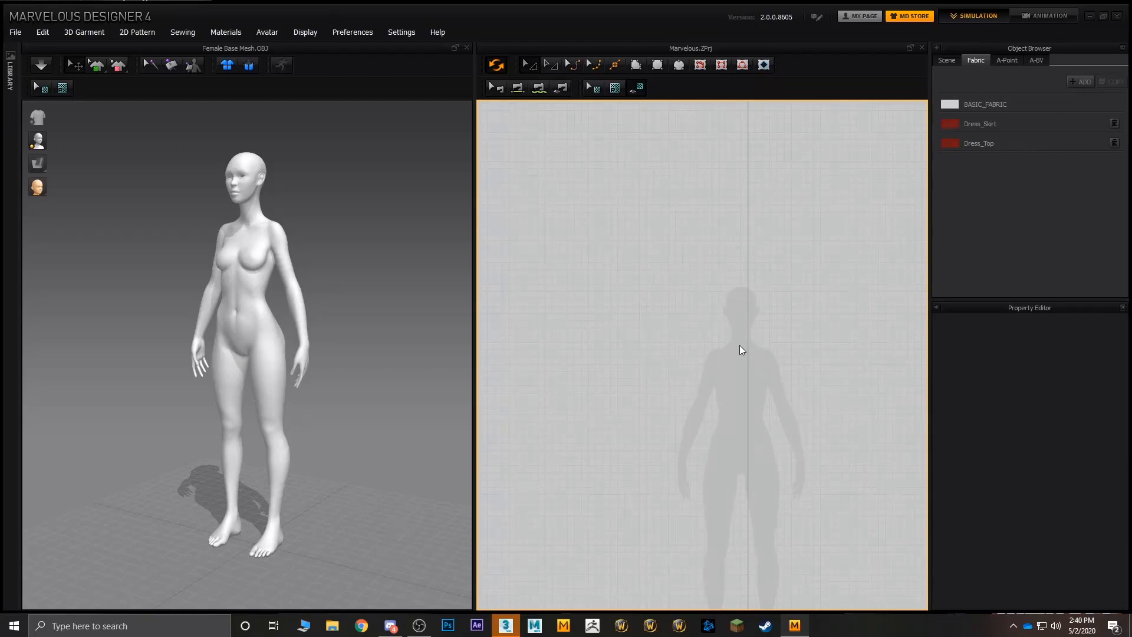
pyautogui.moveTo(740, 345); pyautogui.dragTo(666, 293, button='right')
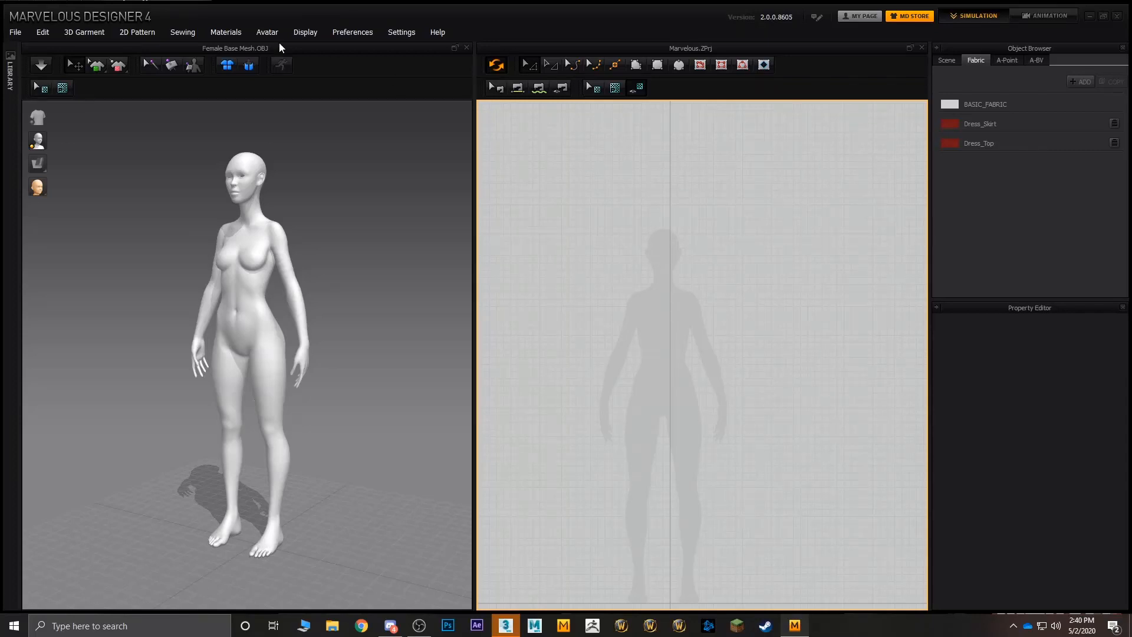
pyautogui.click(267, 32)
pyautogui.click(283, 68)
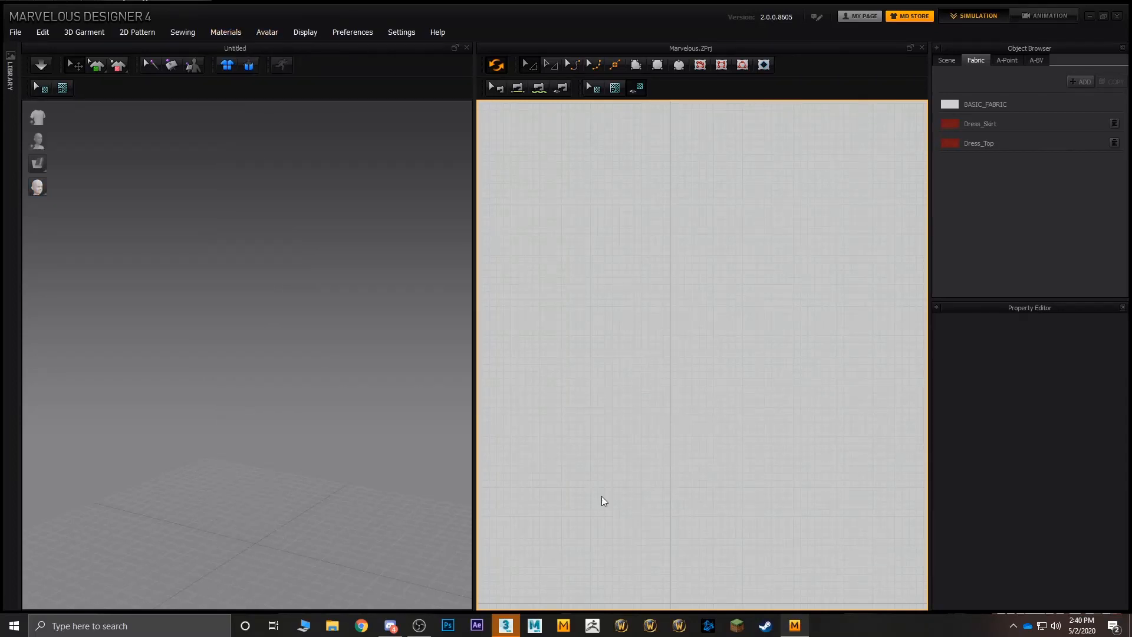
# - Switch to 3ds Max, maximize its window and import the Female Base Mesh OBJ from the Desktop as a single mesh
pyautogui.click(506, 625)
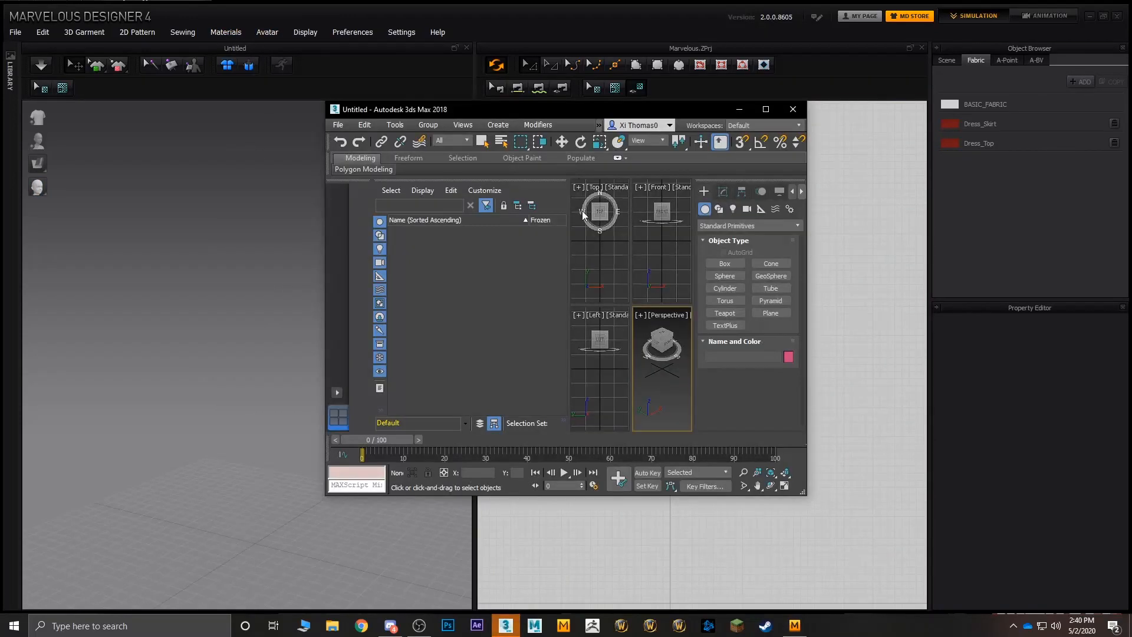
pyautogui.doubleClick(518, 111)
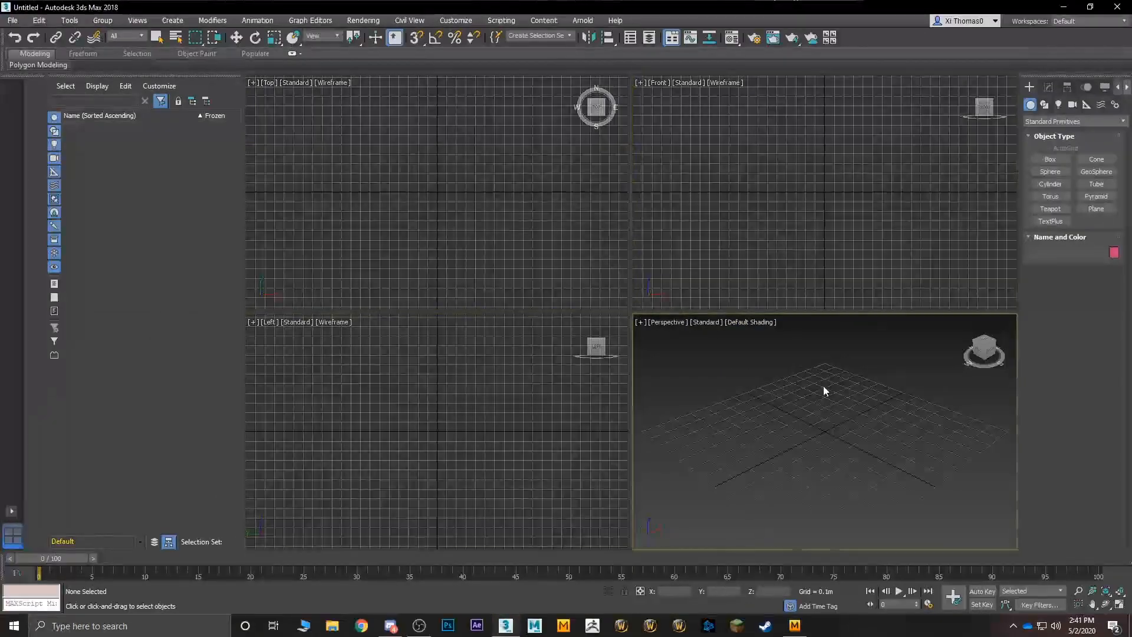
pyautogui.click(12, 22)
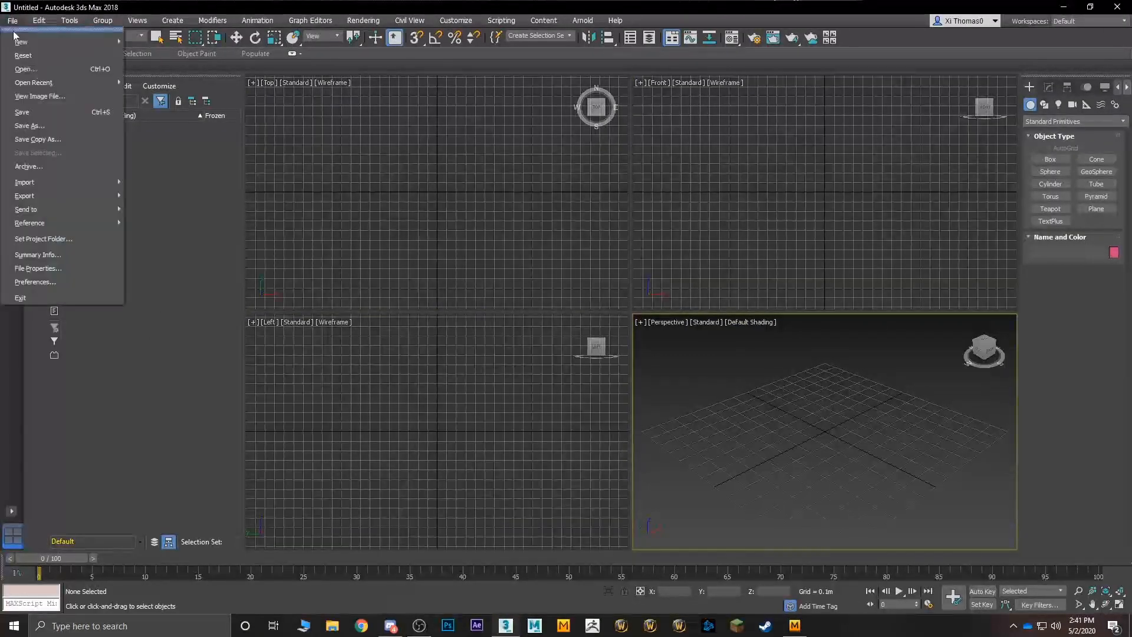
pyautogui.moveTo(35, 182)
pyautogui.click(156, 189)
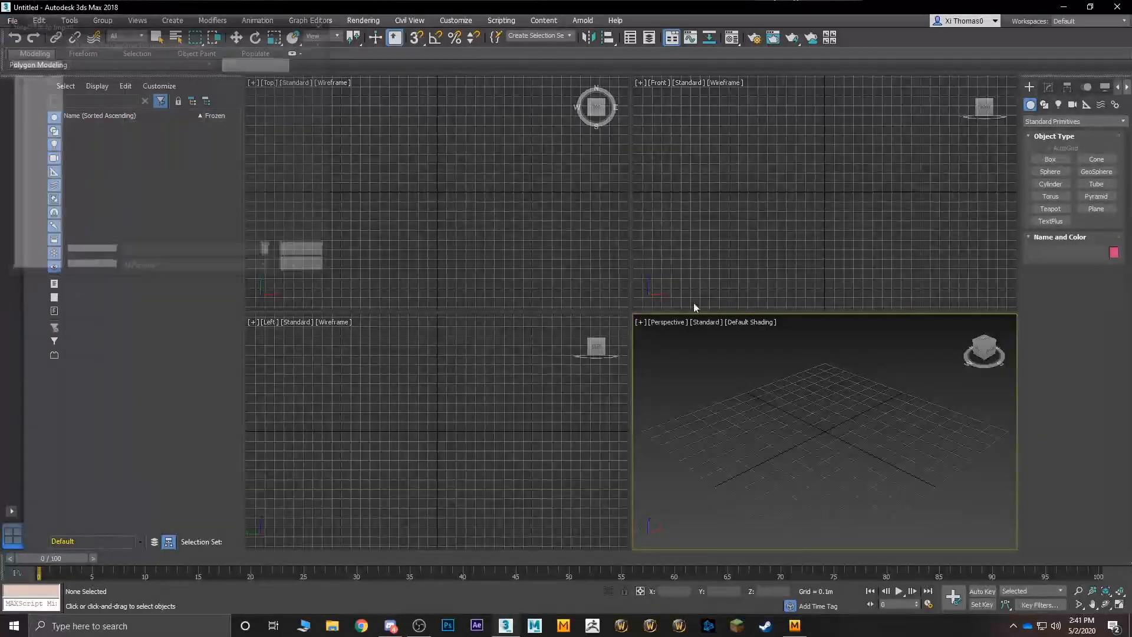
pyautogui.click(34, 125)
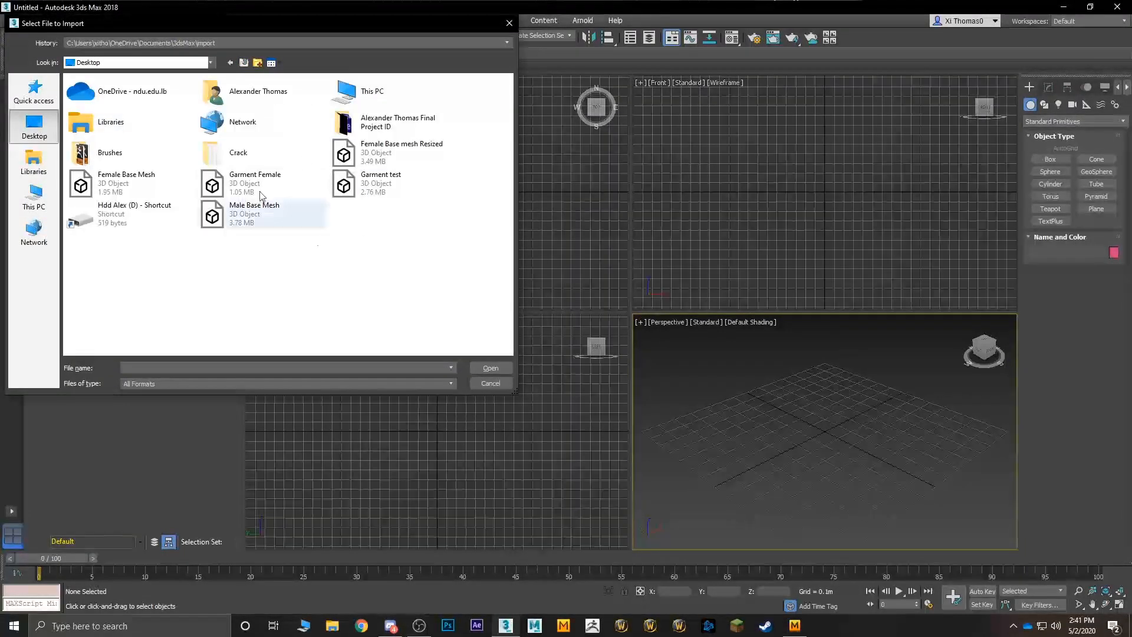
pyautogui.click(180, 187)
pyautogui.doubleClick(137, 179)
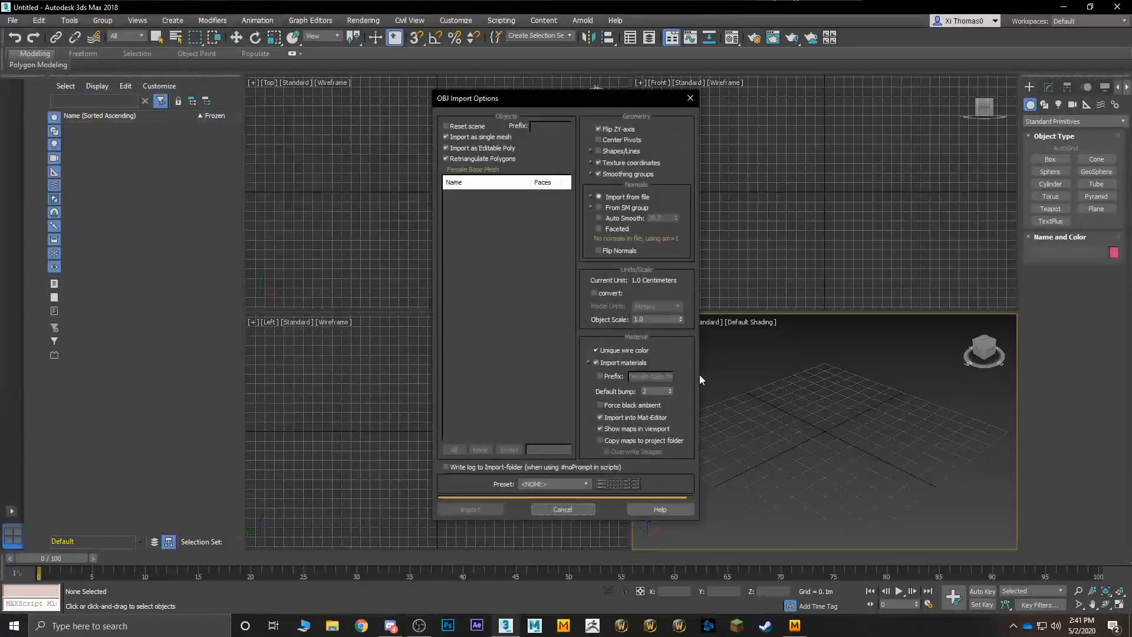
pyautogui.click(486, 509)
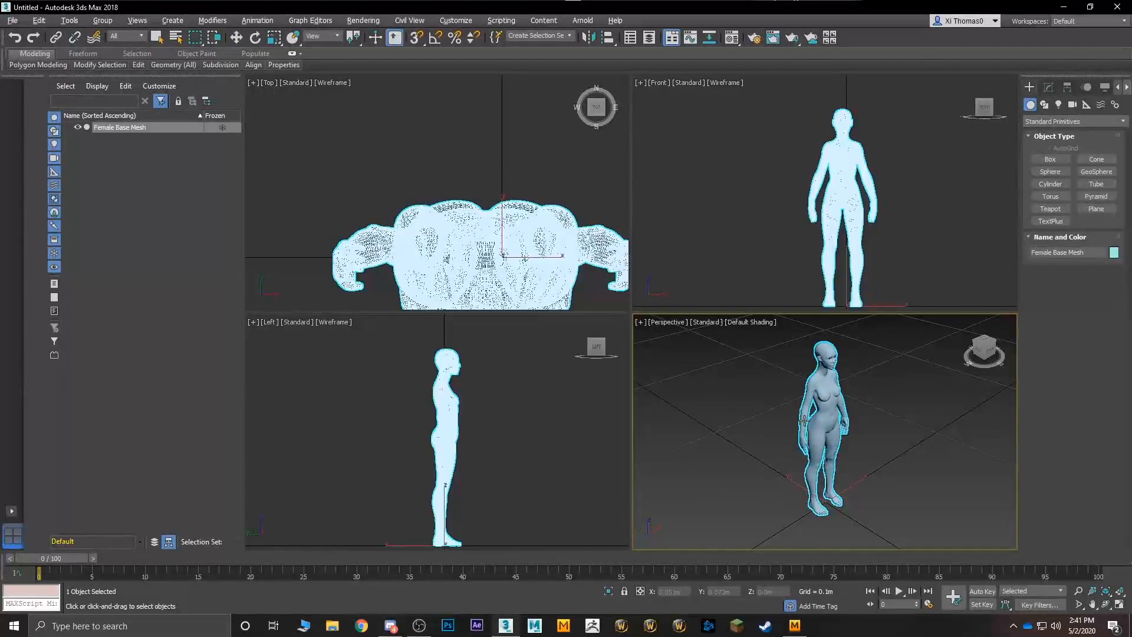
# - Maximize the Perspective viewport and examine the imported female mesh's size against the grid
pyautogui.hotkey('alt', 'w')
pyautogui.keyDown('alt'); pyautogui.moveTo(801, 412); pyautogui.dragTo(691, 382, button='middle'); pyautogui.keyUp('alt')
pyautogui.scroll(-10, 715, 392)
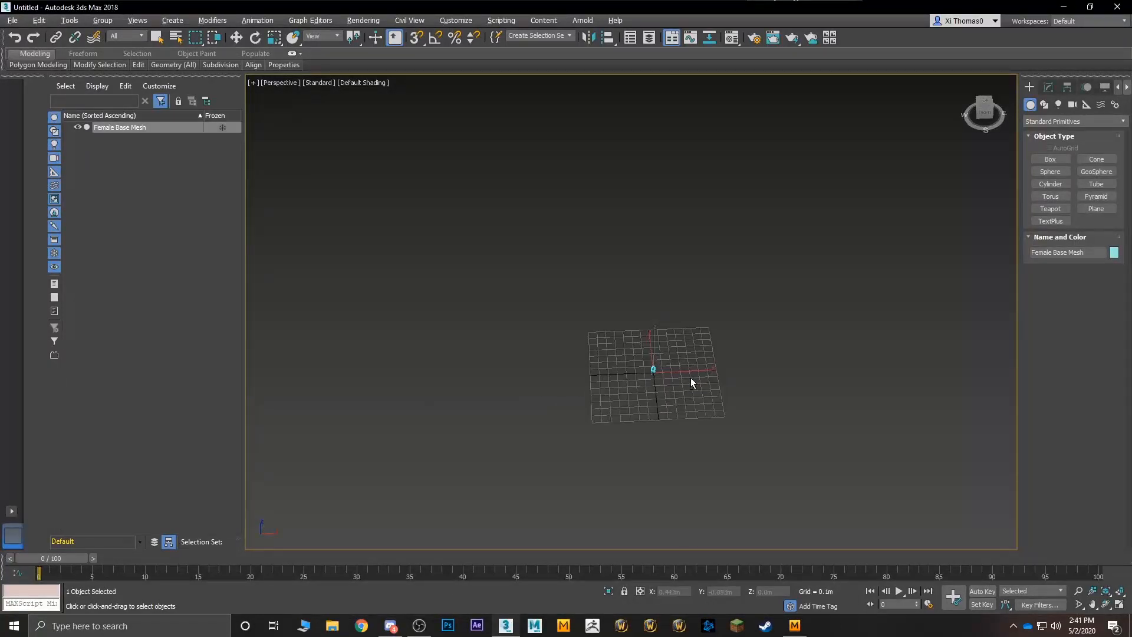
pyautogui.scroll(8, 691, 382)
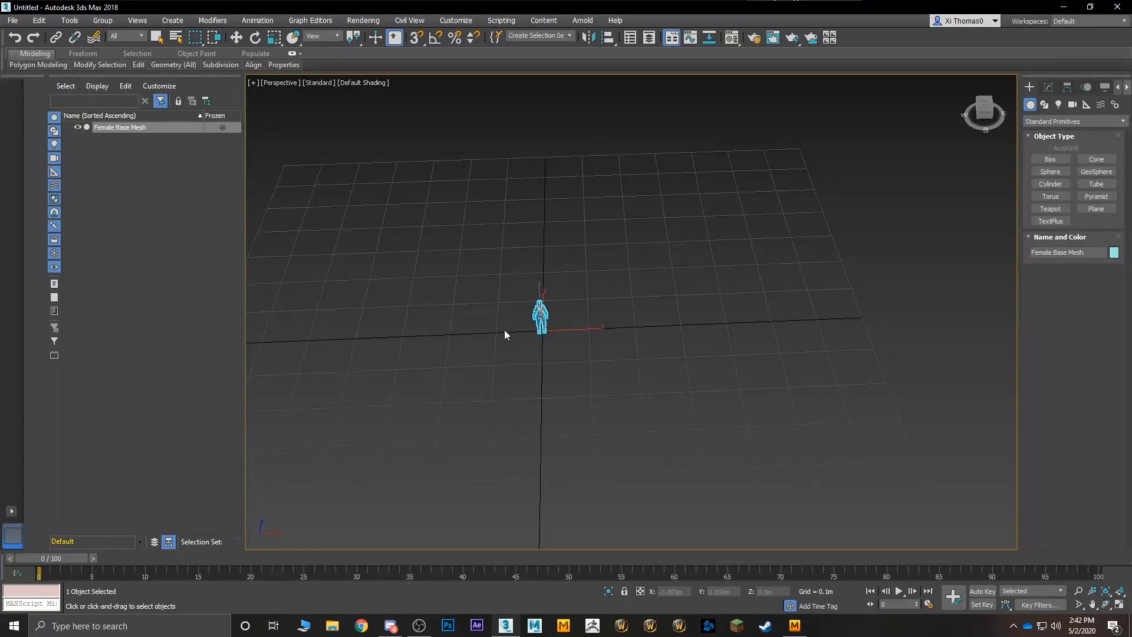
pyautogui.scroll(5, 521, 316)
pyautogui.keyDown('alt'); pyautogui.moveTo(521, 316); pyautogui.dragTo(630, 320, button='middle'); pyautogui.keyUp('alt')
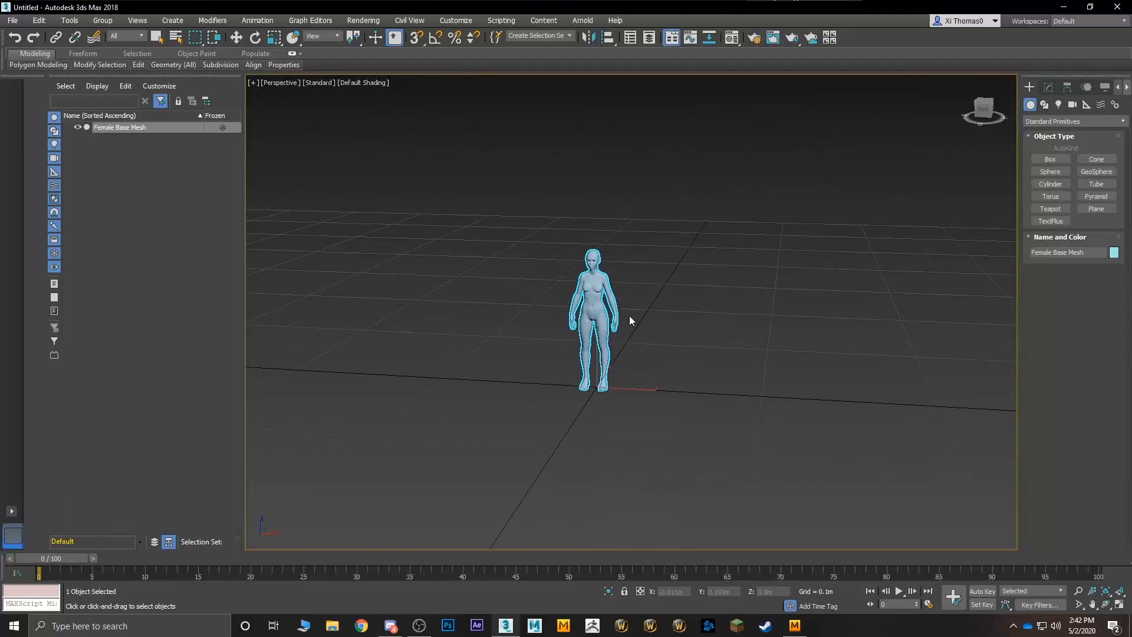
pyautogui.scroll(4, 630, 321)
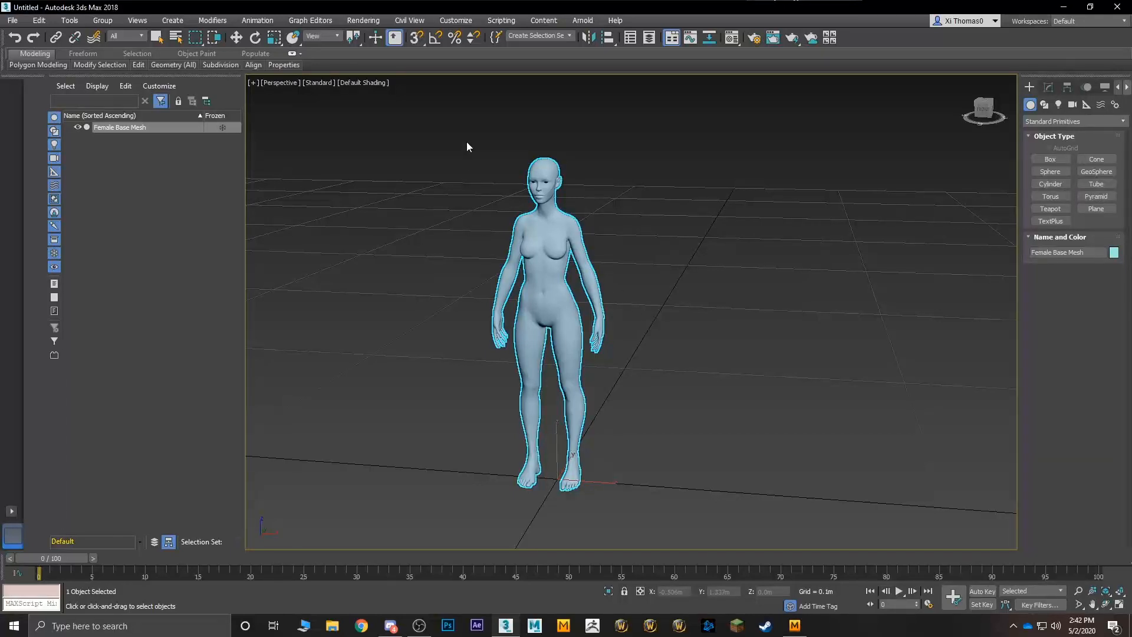
# - Set the display unit scale to metric Centimeters, with a system unit scale of 1 unit = 1.0 centimeter
pyautogui.click(470, 21)
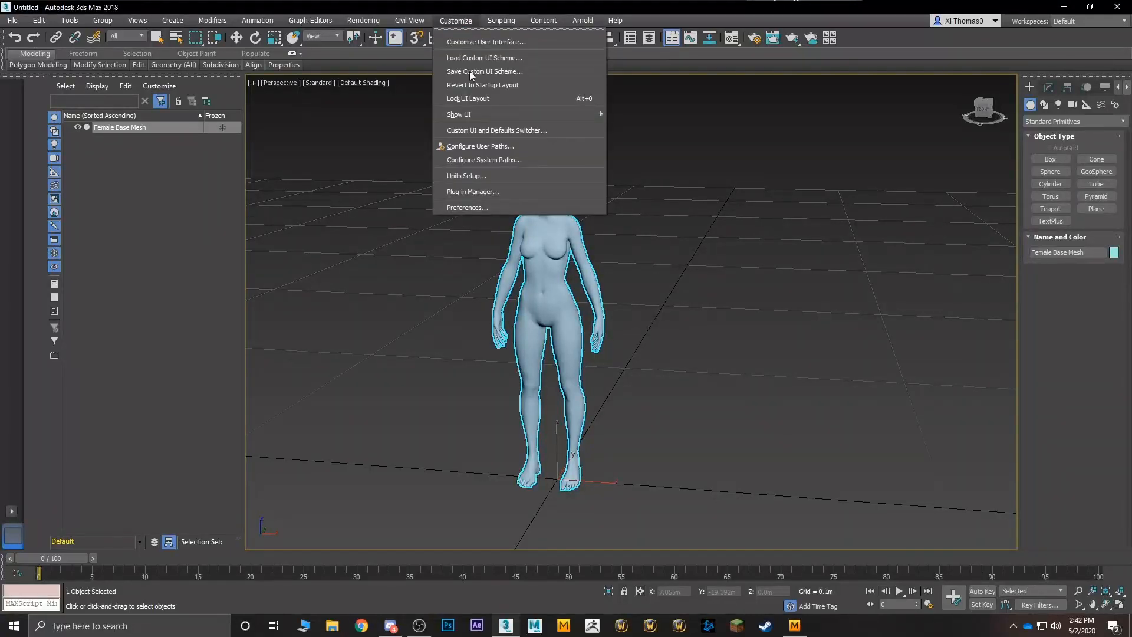
pyautogui.click(489, 176)
pyautogui.moveTo(527, 194); pyautogui.dragTo(298, 190)
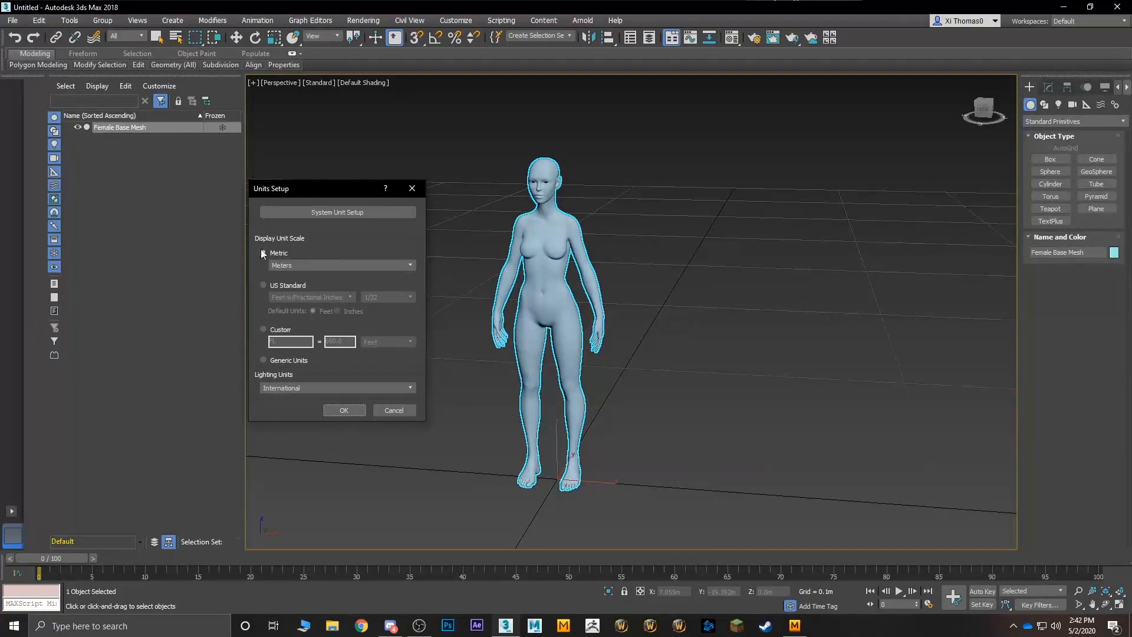
pyautogui.click(301, 265)
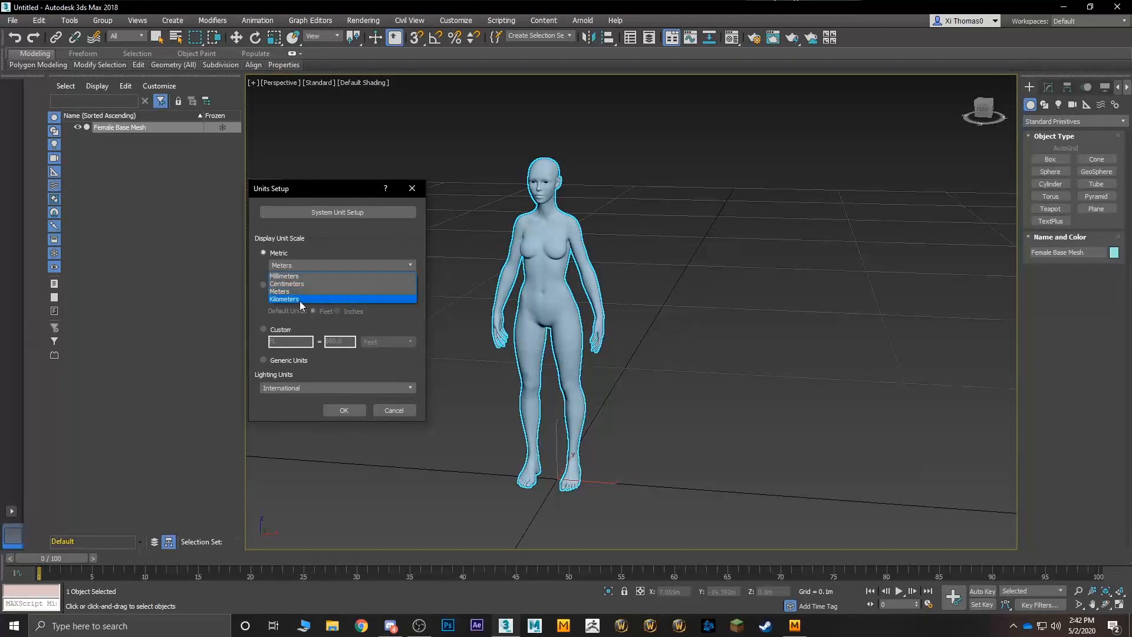
pyautogui.click(300, 283)
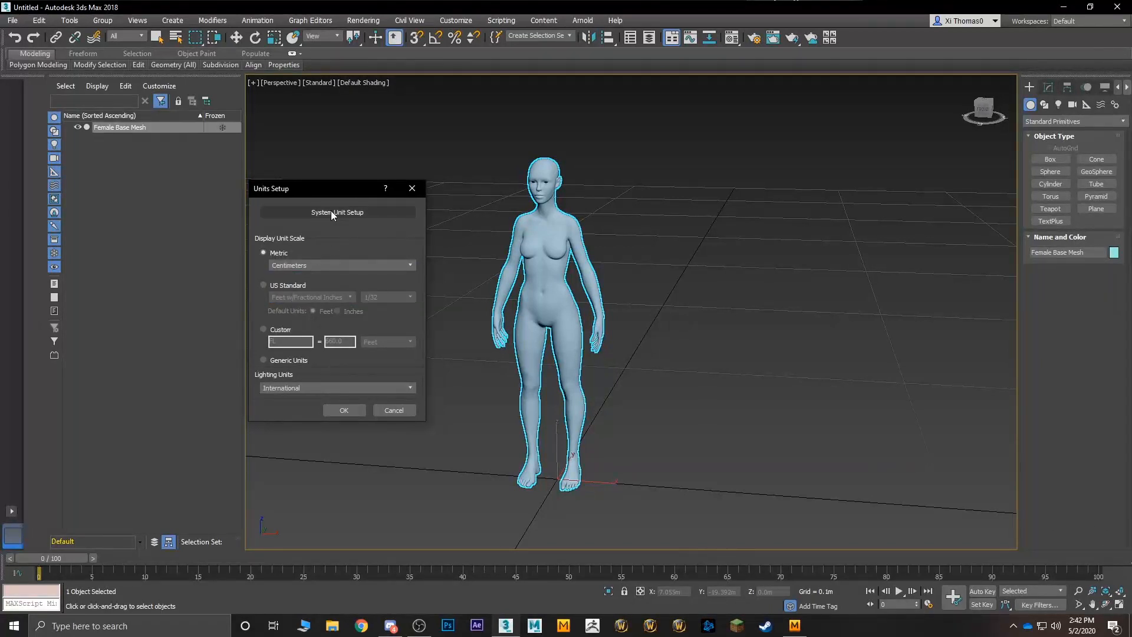
pyautogui.click(361, 212)
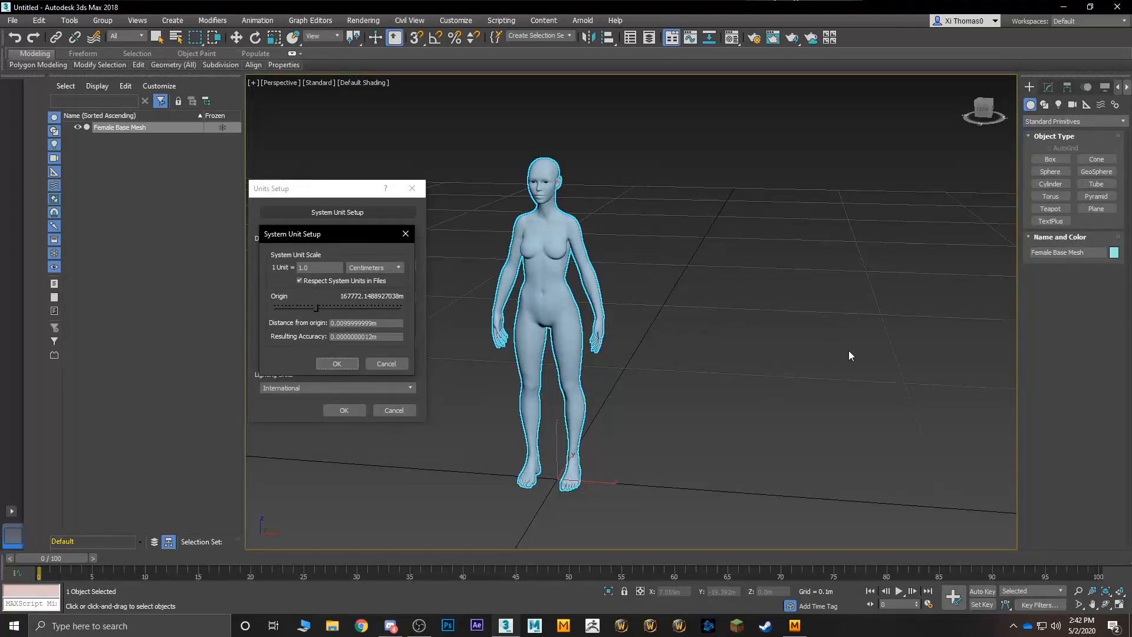
pyautogui.click(337, 364)
pyautogui.click(345, 410)
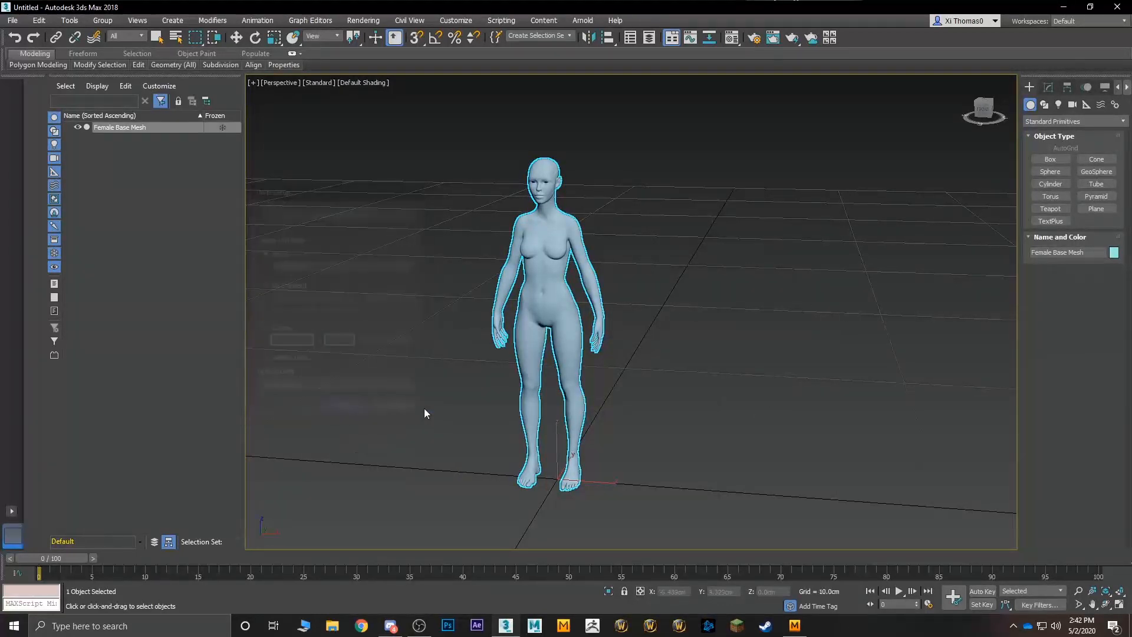
# - Create a box about 1 × 1.2 × 7.6 cm beside the female mesh and scale it vertically to about 108% to match her height
pyautogui.scroll(-5, 695, 402)
pyautogui.scroll(-3, 695, 398)
pyautogui.keyDown('alt'); pyautogui.moveTo(749, 447); pyautogui.dragTo(685, 339, button='middle'); pyautogui.keyUp('alt')
pyautogui.scroll(10, 658, 324)
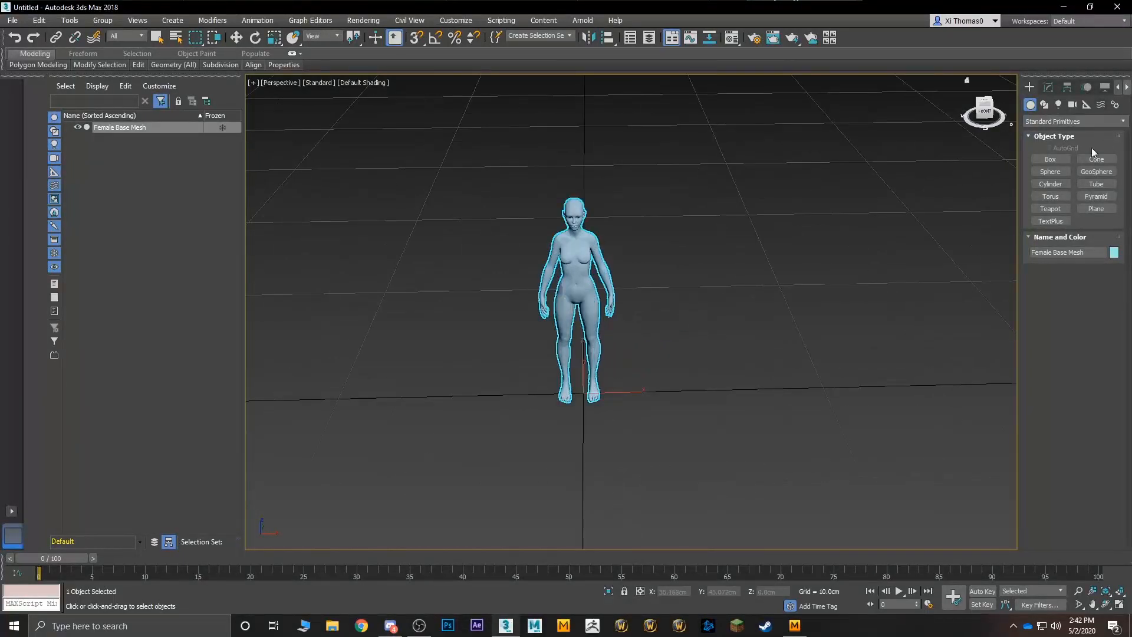
pyautogui.click(1061, 158)
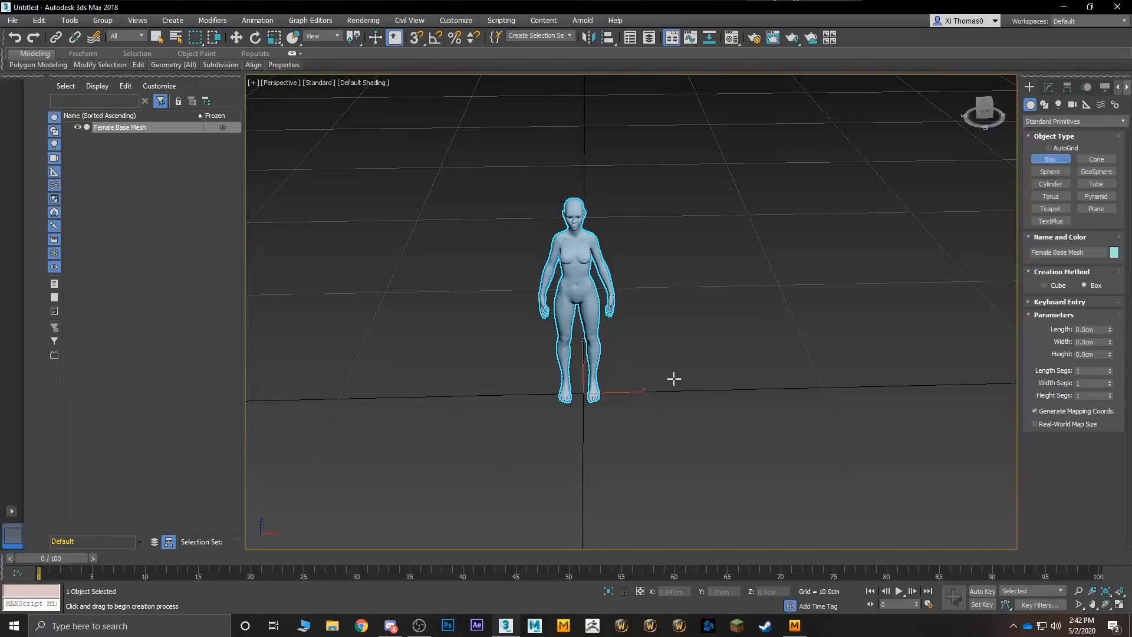
pyautogui.moveTo(675, 379); pyautogui.dragTo(710, 390)
pyautogui.click(658, 213)
pyautogui.moveTo(658, 214)
pyautogui.keyDown('alt'); pyautogui.mouseDown(button='middle')
pyautogui.moveTo(660, 172)
pyautogui.moveTo(667, 200)
pyautogui.mouseUp(button='middle'); pyautogui.keyUp('alt')
pyautogui.press('r')
pyautogui.moveTo(693, 340); pyautogui.dragTo(693, 336)
# - Set the reference box's height to 170 cm
pyautogui.click(1047, 87)
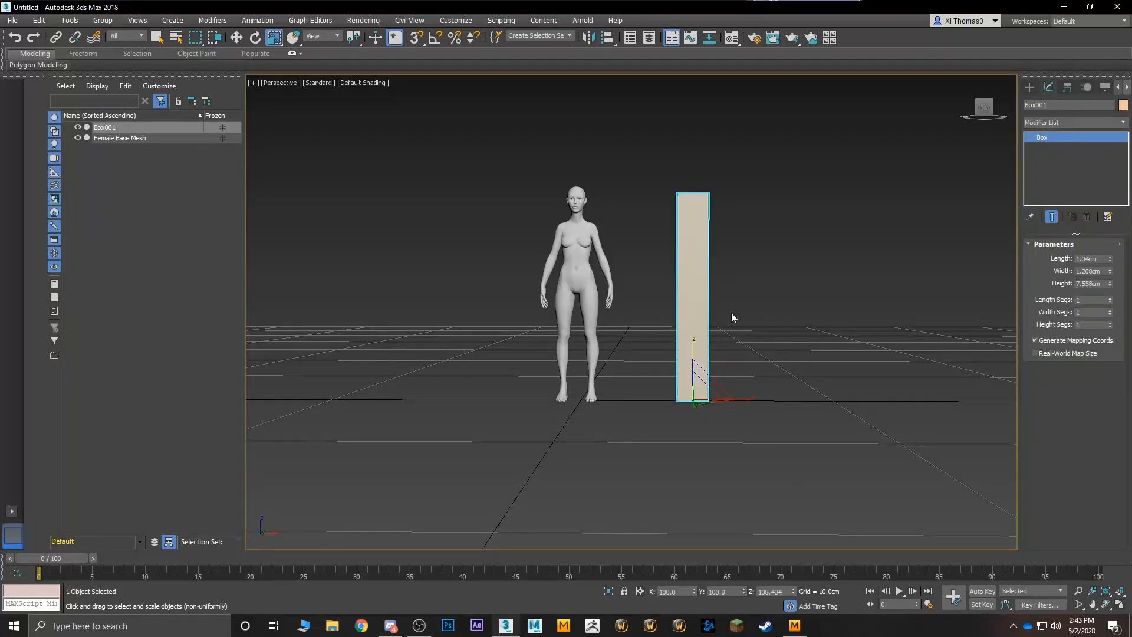
pyautogui.scroll(-6, 732, 314)
pyautogui.keyDown('alt'); pyautogui.moveTo(628, 302); pyautogui.dragTo(602, 316, button='middle'); pyautogui.keyUp('alt')
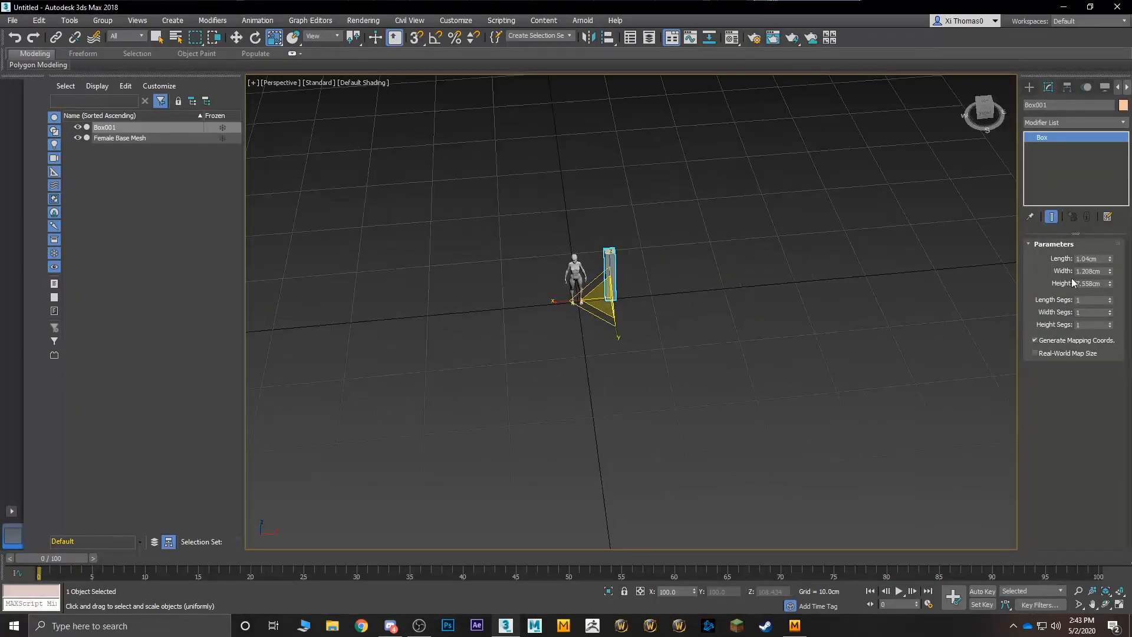
pyautogui.doubleClick(1102, 283)
pyautogui.write('170')
pyautogui.press('Return')
# - Move the reference box along the X axis, away from the female mesh to the grid's edge
pyautogui.scroll(-5, 763, 232)
pyautogui.keyDown('alt'); pyautogui.moveTo(763, 233); pyautogui.dragTo(684, 339, button='middle'); pyautogui.keyUp('alt')
pyautogui.press('w')
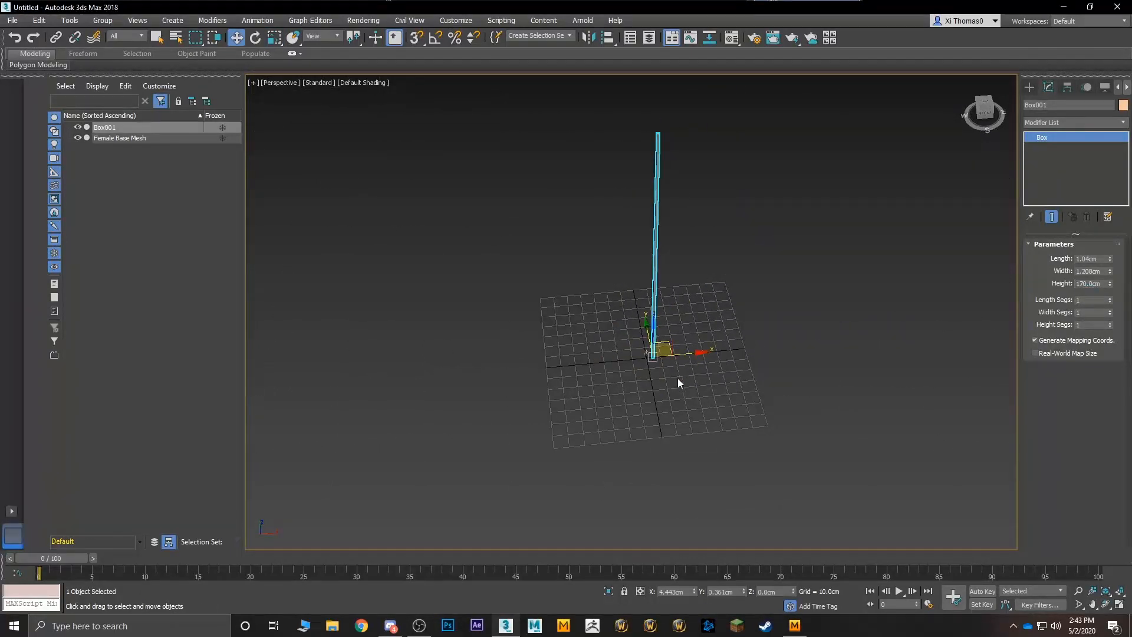
pyautogui.moveTo(682, 355); pyautogui.dragTo(770, 348)
# - Select the Female Base Mesh and frame it in a close front view
pyautogui.click(651, 370)
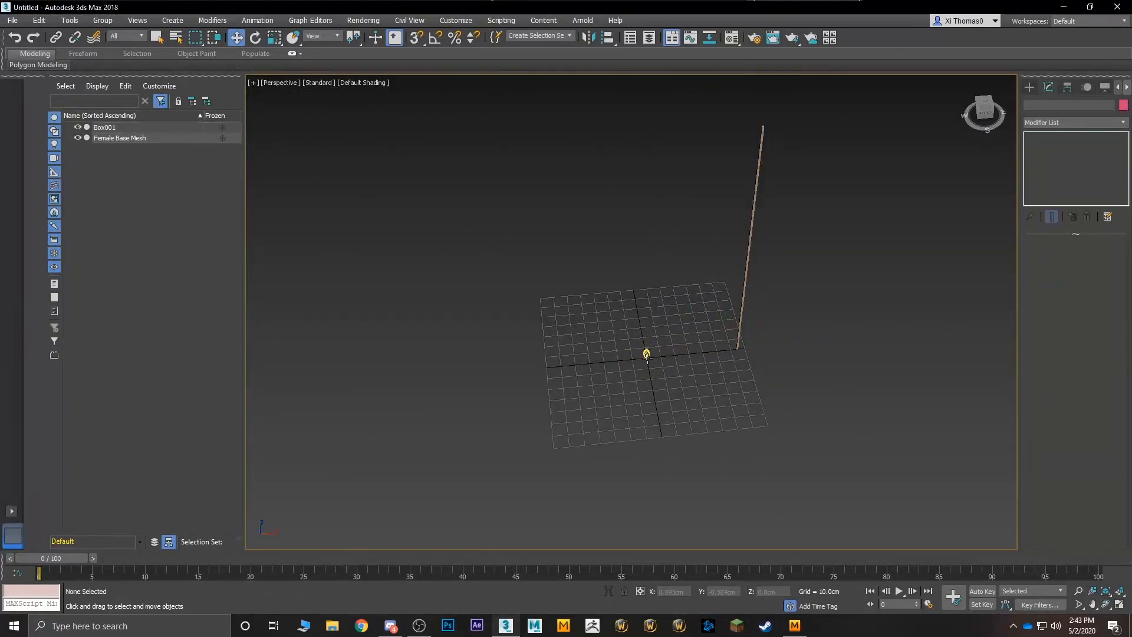
pyautogui.click(648, 359)
pyautogui.scroll(3, 650, 377)
pyautogui.scroll(4, 648, 365)
pyautogui.press('z')
pyautogui.keyDown('alt'); pyautogui.moveTo(676, 304); pyautogui.dragTo(667, 260, button='middle'); pyautogui.keyUp('alt')
pyautogui.moveTo(662, 293); pyautogui.dragTo(660, 259, button='middle')
pyautogui.keyDown('alt'); pyautogui.moveTo(700, 335); pyautogui.dragTo(699, 330, button='middle'); pyautogui.keyUp('alt')
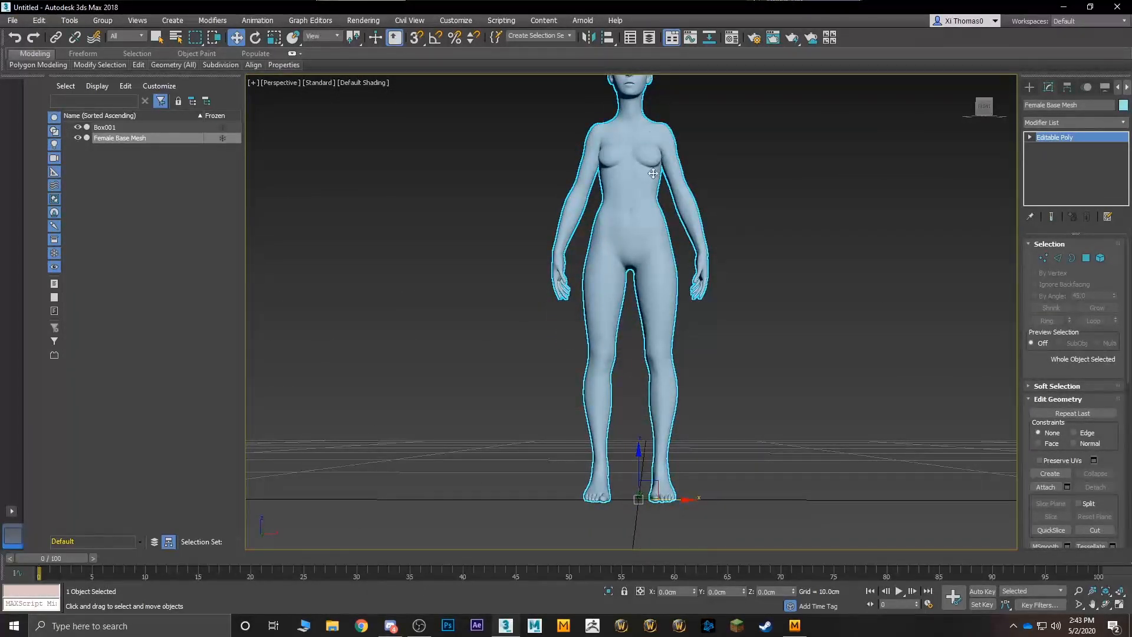
pyautogui.moveTo(677, 289); pyautogui.dragTo(683, 341, button='middle')
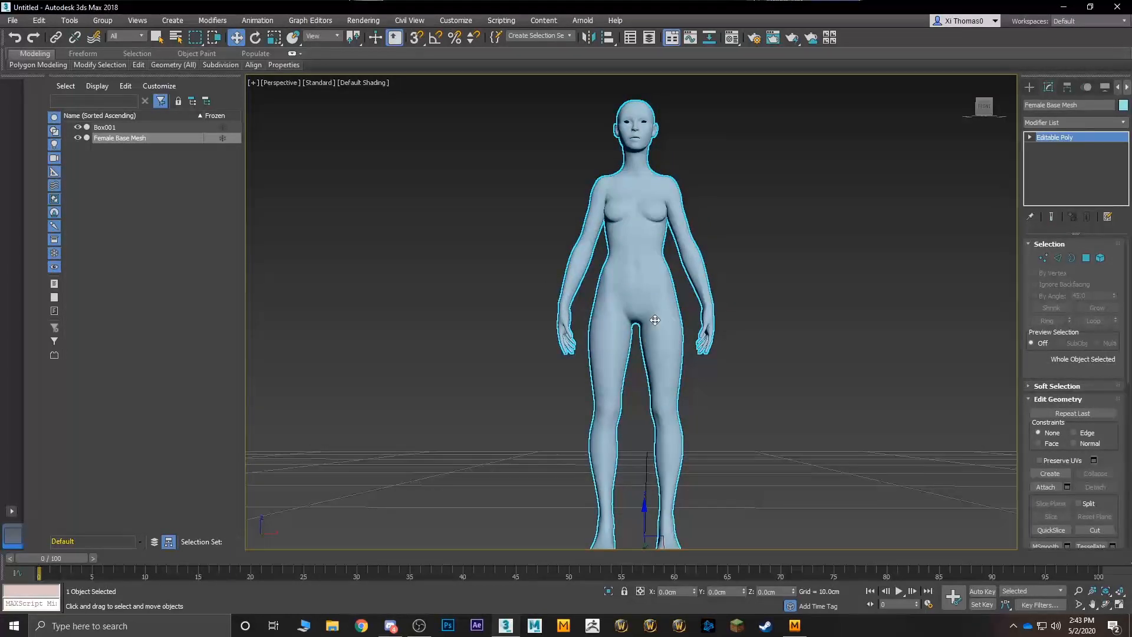
# - Center the Female Base Mesh's pivot on the object, then set the pivot's Z position to 0 cm
pyautogui.click(1066, 87)
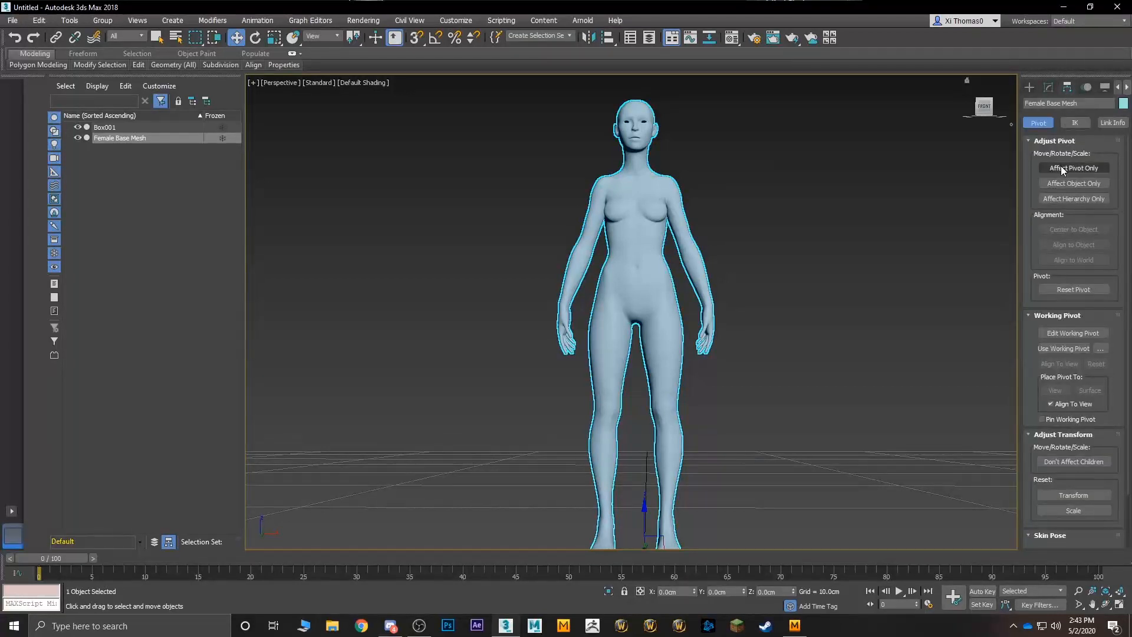
pyautogui.click(1062, 169)
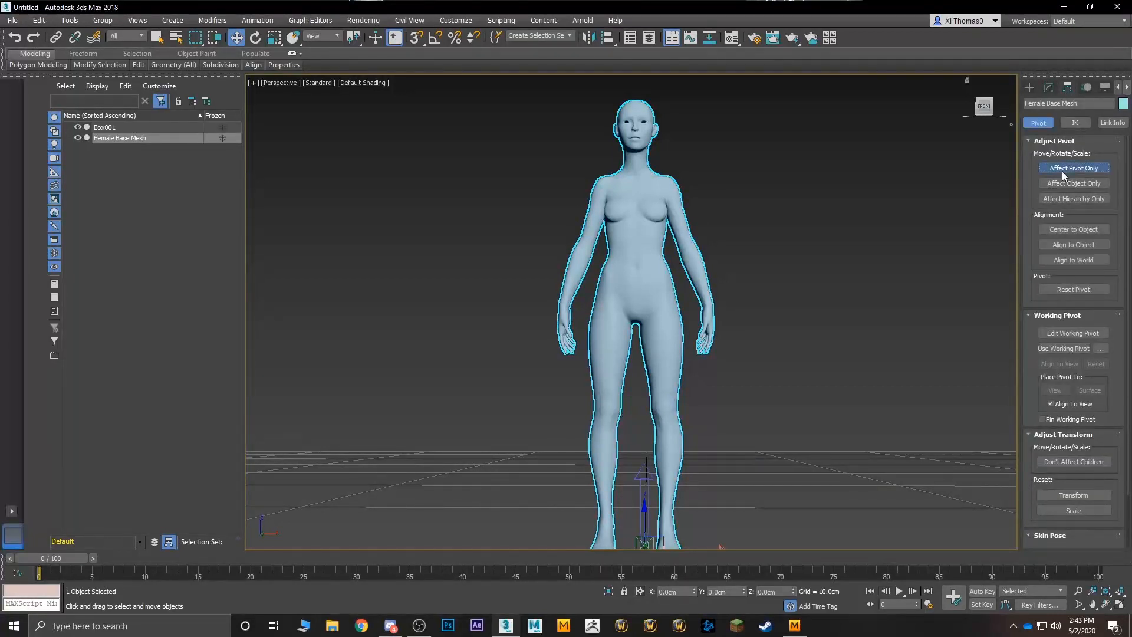
pyautogui.click(1056, 231)
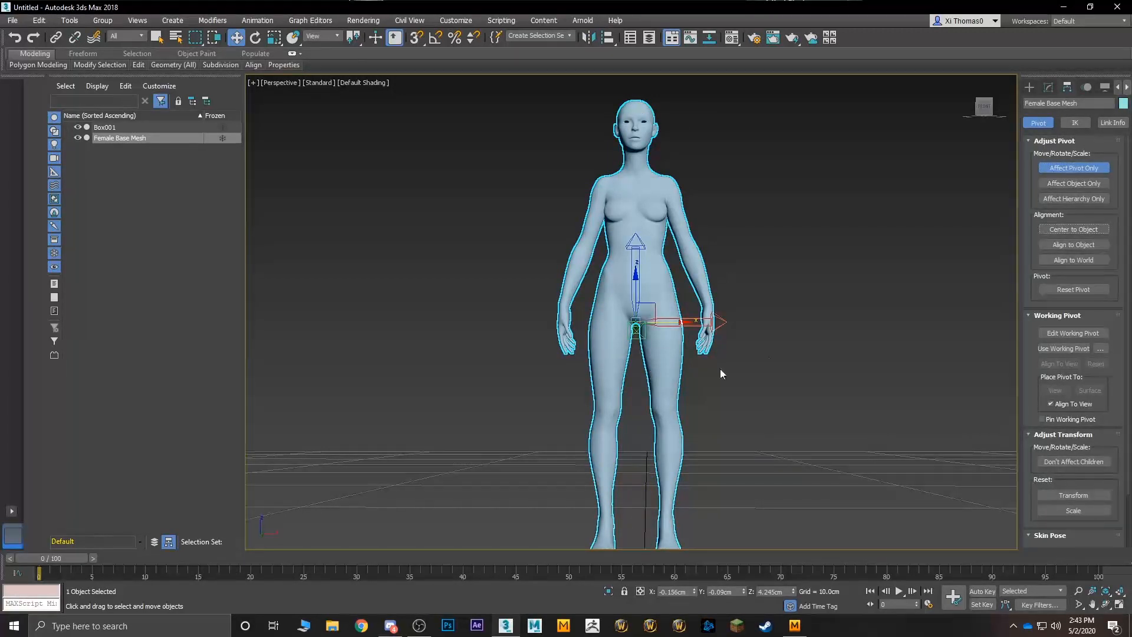
pyautogui.moveTo(721, 370); pyautogui.dragTo(872, 262, button='middle')
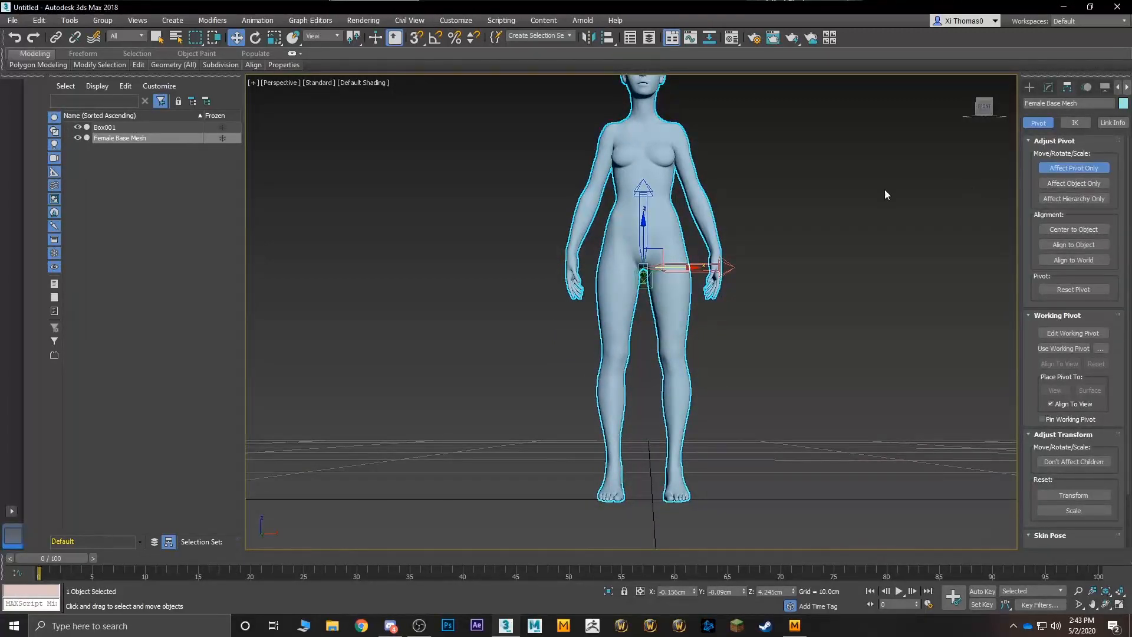
pyautogui.click(1067, 168)
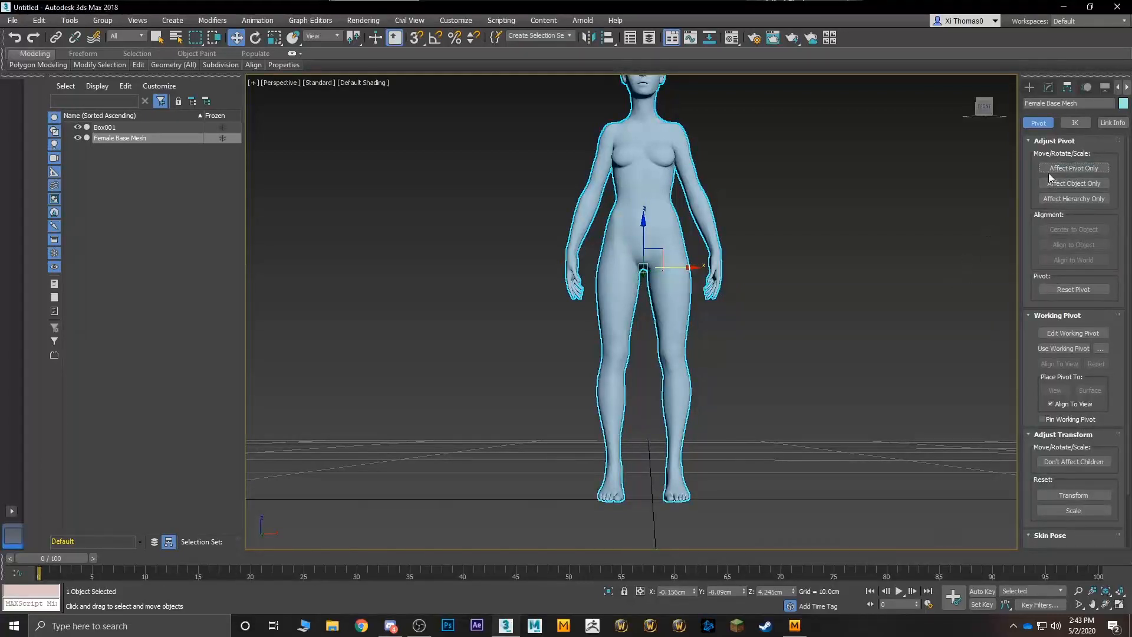
pyautogui.click(1077, 167)
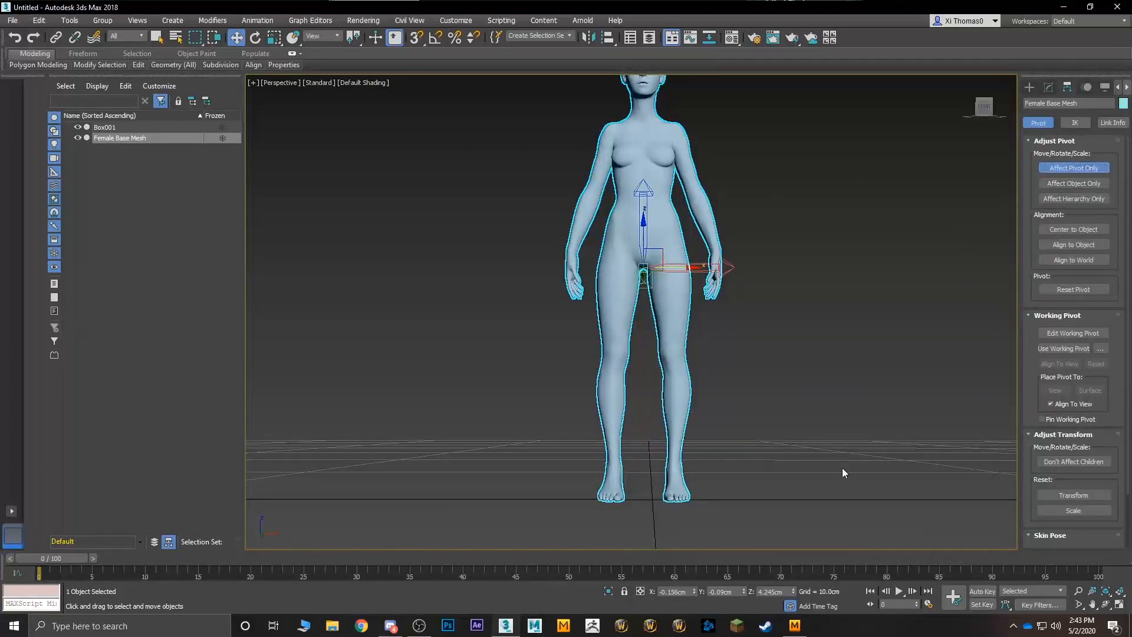
pyautogui.rightClick(794, 591)
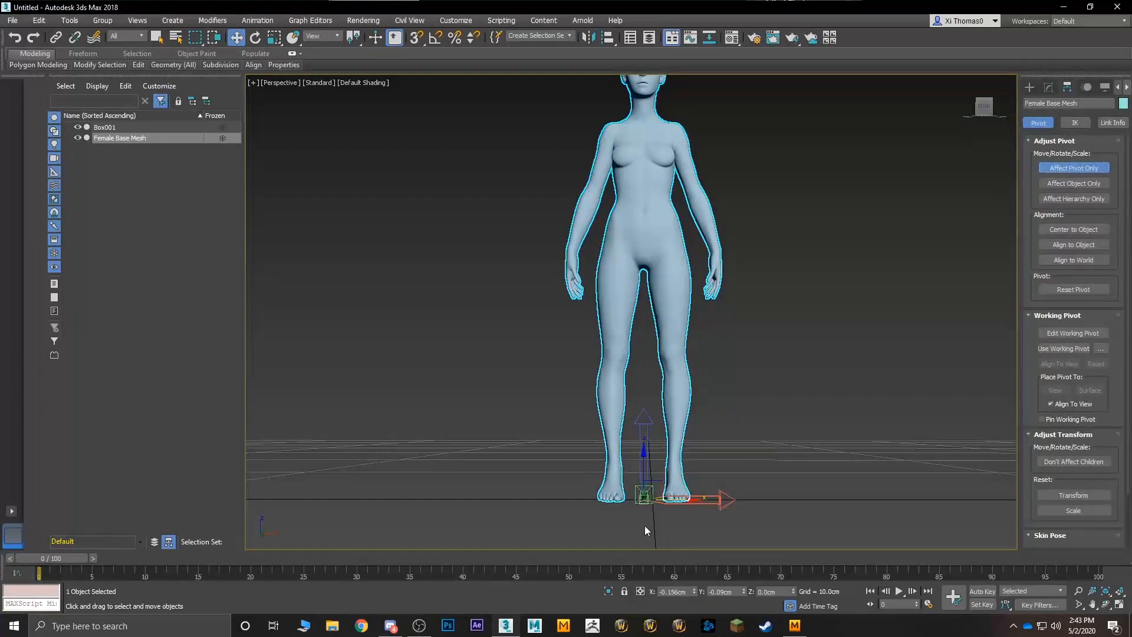
pyautogui.click(1065, 167)
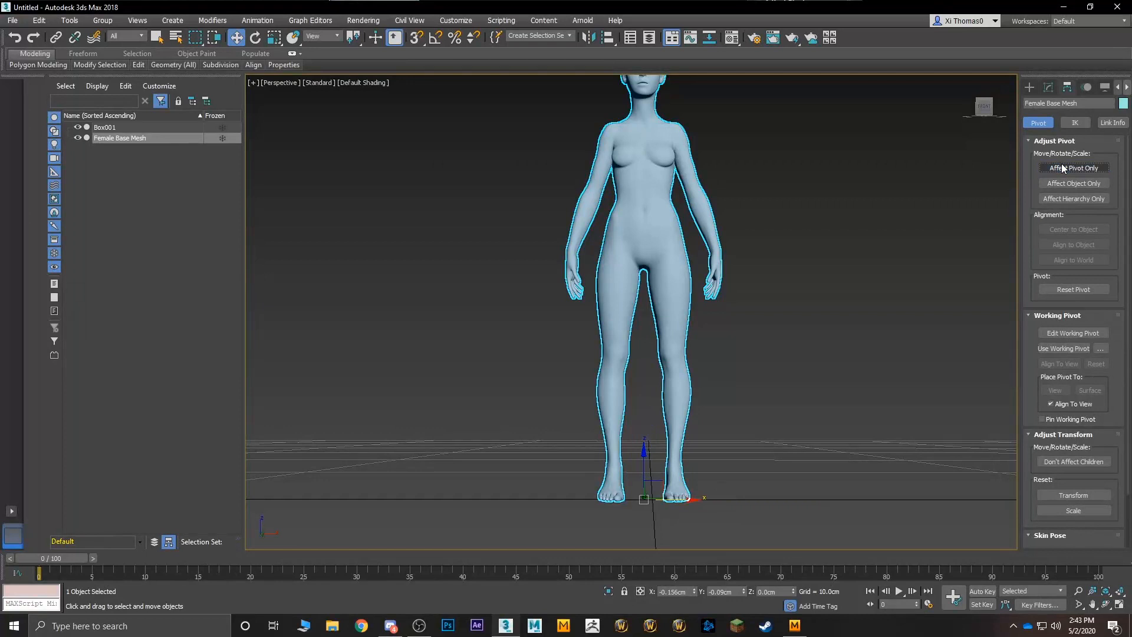
# - Place the Female Base Mesh at the world origin by setting its X and Y positions to 0 cm
pyautogui.rightClick(695, 591)
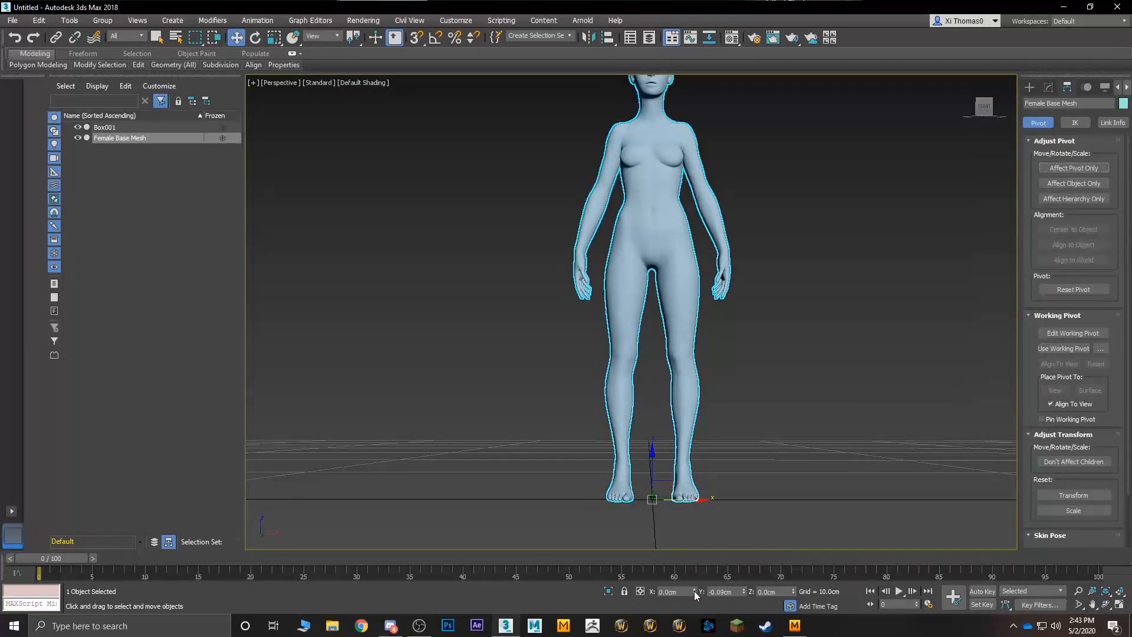
pyautogui.rightClick(745, 591)
pyautogui.scroll(-4, 788, 444)
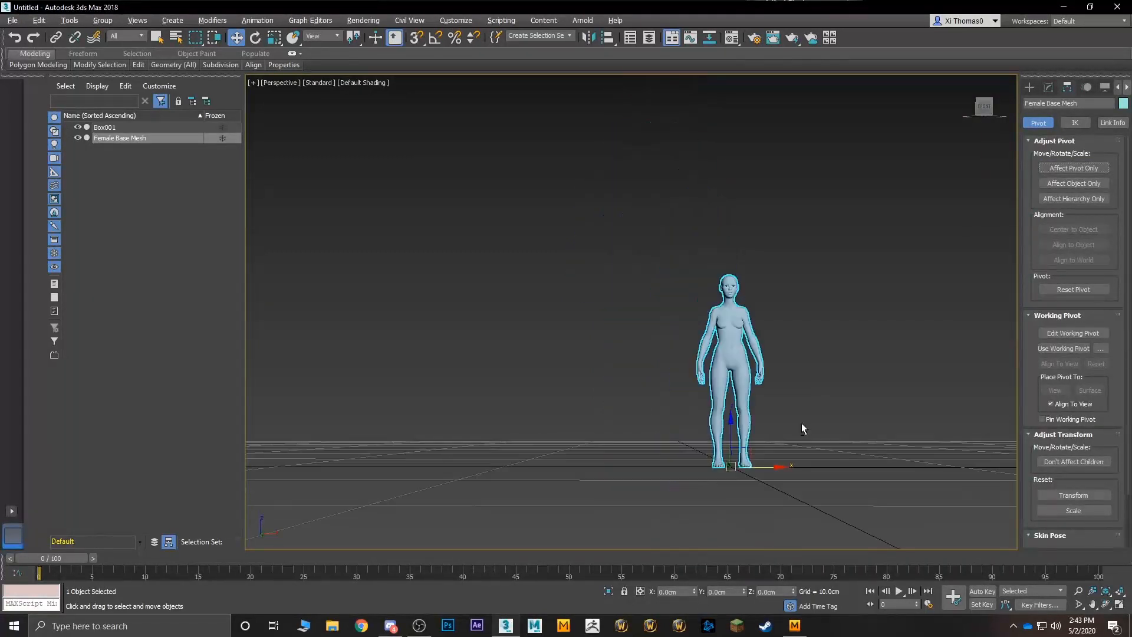
# - Scale the Female Base Mesh up uniformly to match the reference box's height and compare the two from the side
pyautogui.keyDown('alt'); pyautogui.moveTo(802, 423); pyautogui.dragTo(751, 495, button='middle'); pyautogui.keyUp('alt')
pyautogui.scroll(-5, 802, 457)
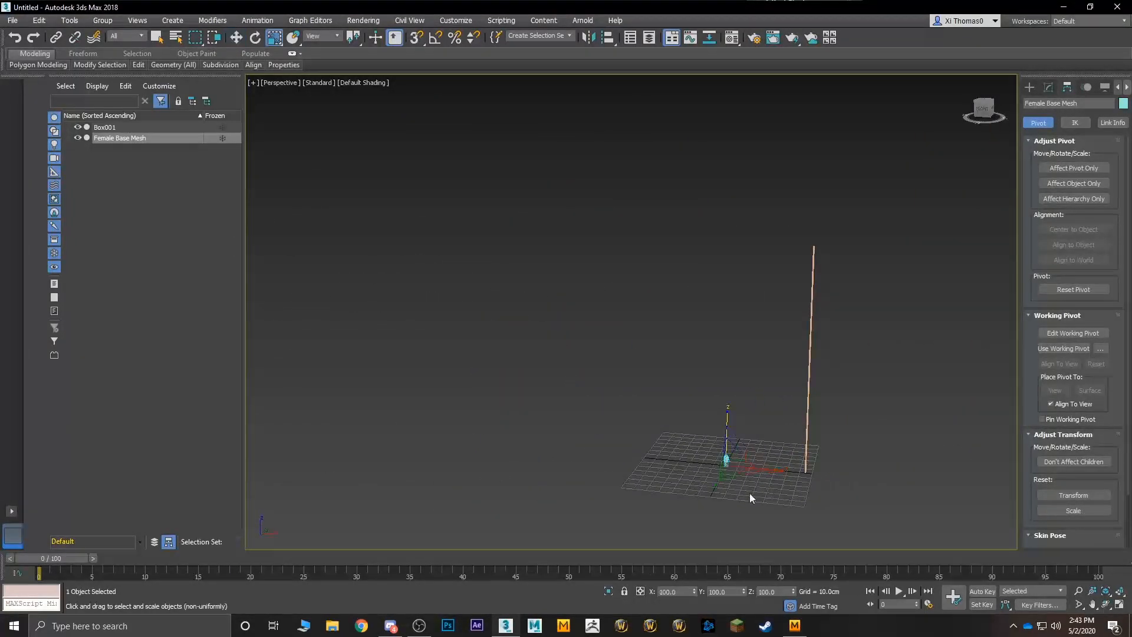
pyautogui.press('r')
pyautogui.moveTo(740, 463); pyautogui.dragTo(899, 416)
pyautogui.press('q')
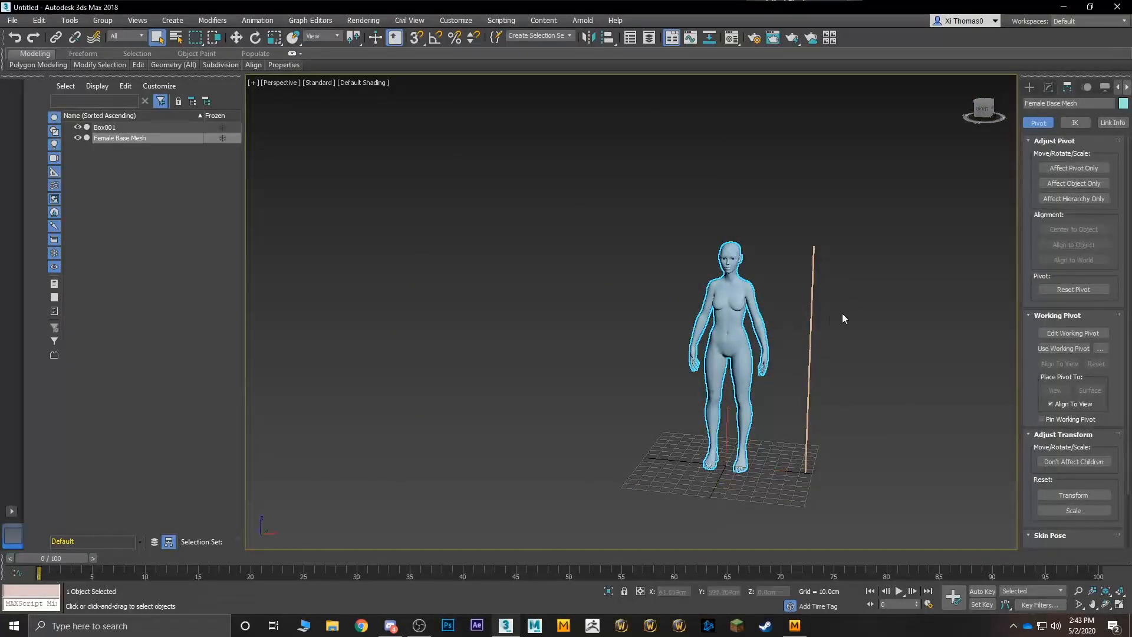
pyautogui.keyDown('alt'); pyautogui.moveTo(842, 313); pyautogui.dragTo(703, 326, button='middle'); pyautogui.keyUp('alt')
pyautogui.scroll(4, 805, 335)
pyautogui.scroll(-2, 760, 327)
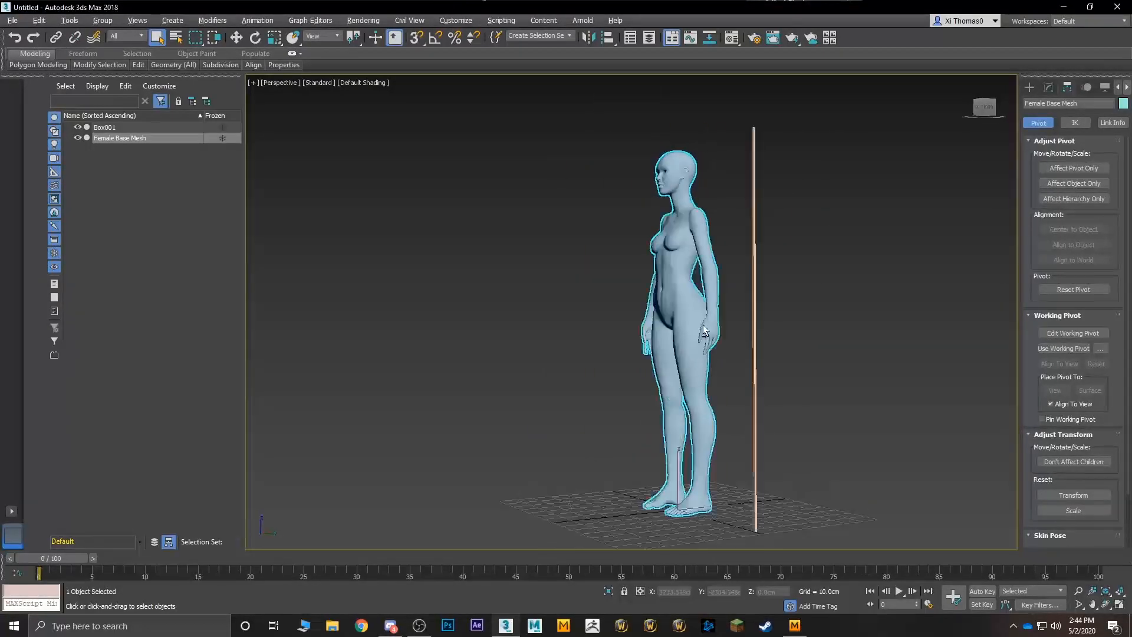
# - Move the Female Base Mesh slightly down in the Left view so the soles of her feet rest on the ground line
pyautogui.moveTo(705, 502); pyautogui.dragTo(714, 401, button='middle')
pyautogui.scroll(8, 699, 415)
pyautogui.hotkey('alt', 'w')
pyautogui.click(494, 517)
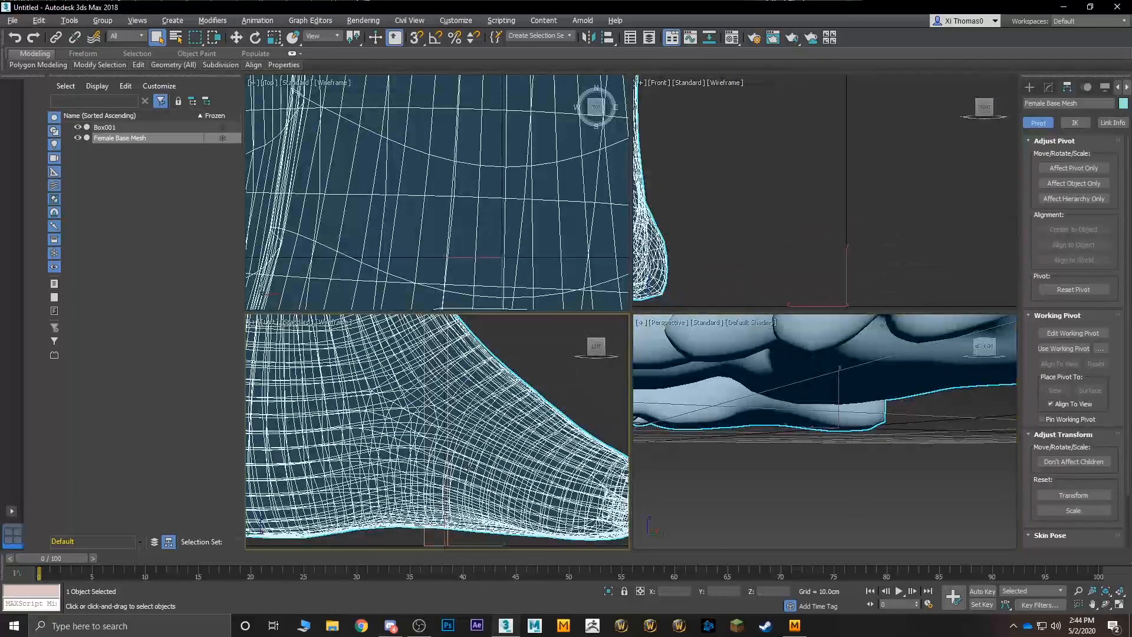
pyautogui.hotkey('alt', 'w')
pyautogui.scroll(-6, 522, 445)
pyautogui.moveTo(548, 438); pyautogui.dragTo(578, 342, button='middle')
pyautogui.scroll(3, 581, 371)
pyautogui.press('w')
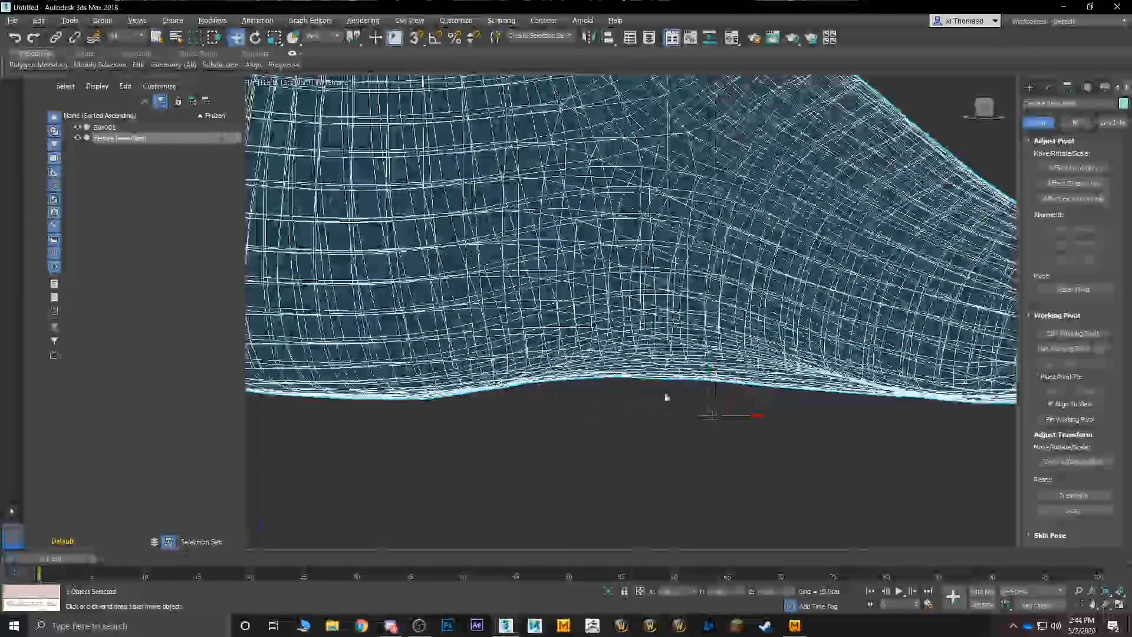
pyautogui.moveTo(748, 385); pyautogui.dragTo(727, 380, button='middle')
pyautogui.scroll(-5, 727, 380)
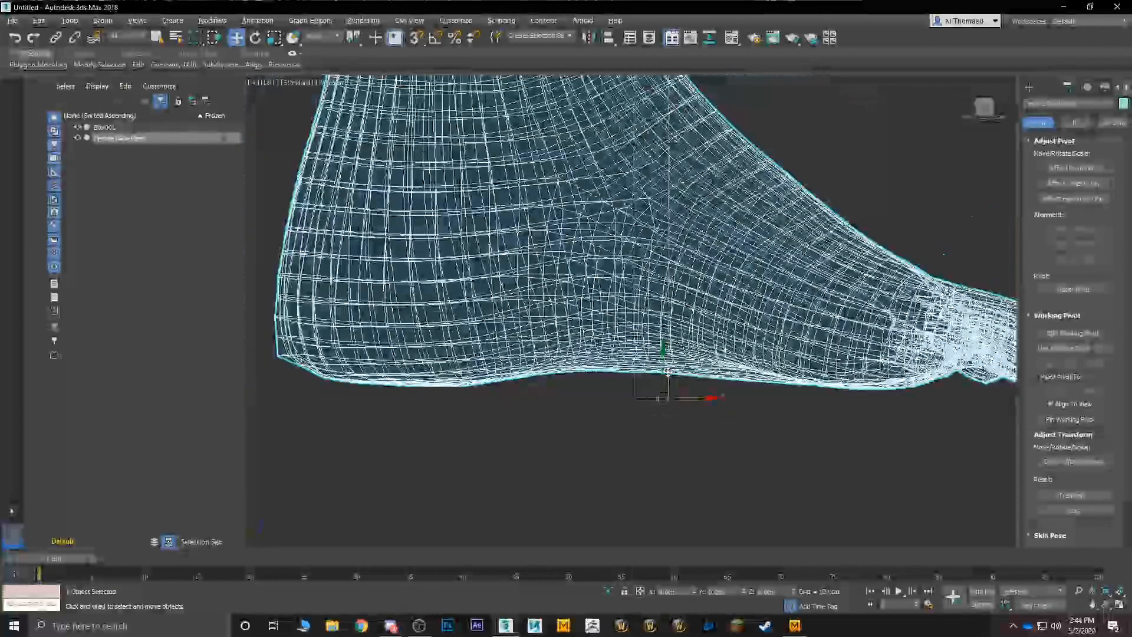
pyautogui.moveTo(664, 378); pyautogui.dragTo(661, 378)
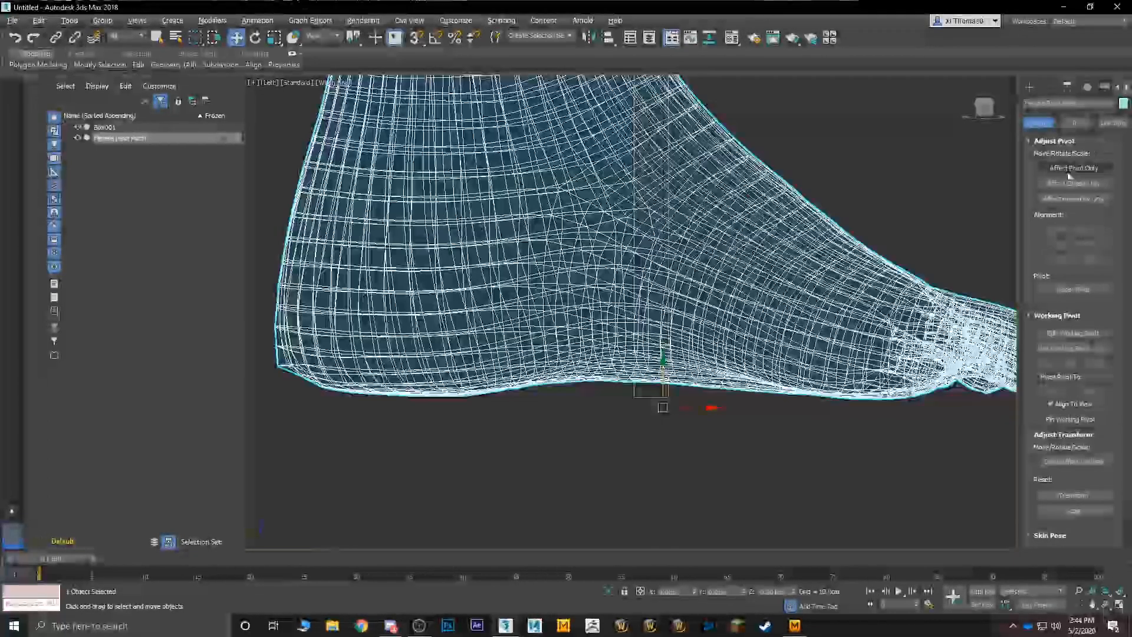
# - Reset only the mesh pivot's Z position to 0 cm, leaving the mesh in place
pyautogui.click(1073, 168)
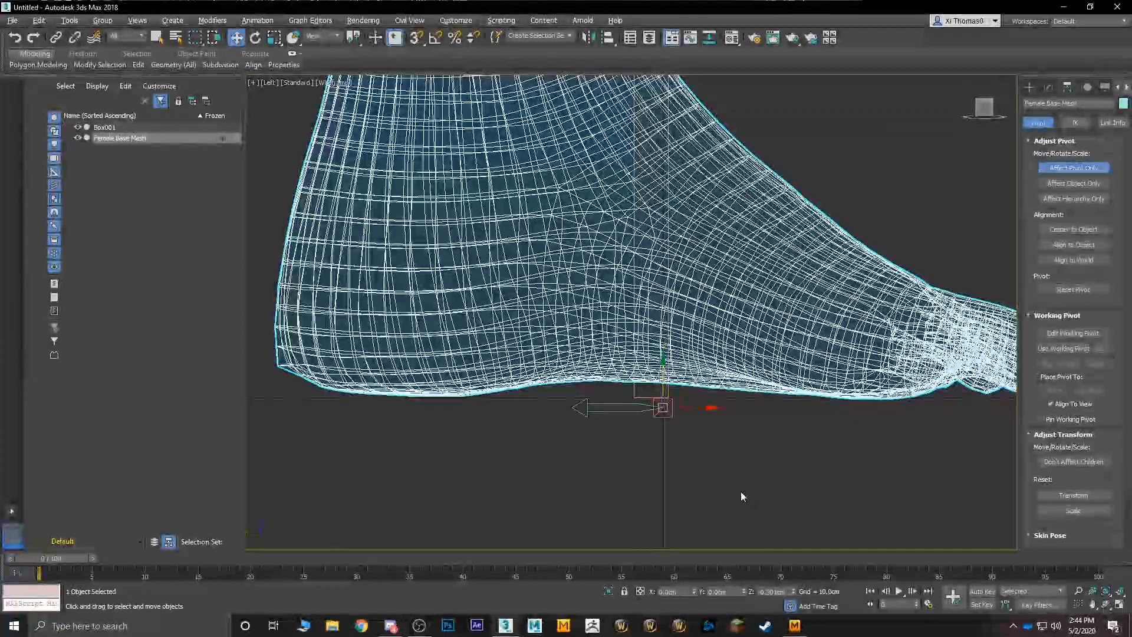
pyautogui.rightClick(795, 591)
pyautogui.click(1062, 170)
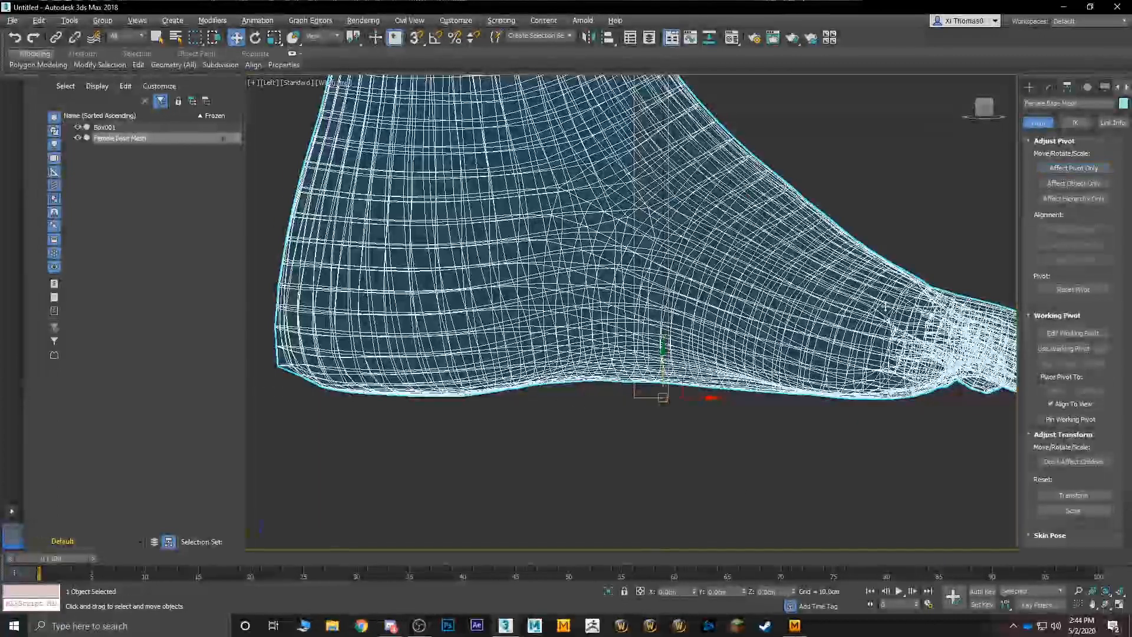
# - Return to the full-size Perspective view and delete the reference box beside the female mesh
pyautogui.moveTo(728, 388); pyautogui.dragTo(776, 374, button='middle')
pyautogui.scroll(-10, 425, 399)
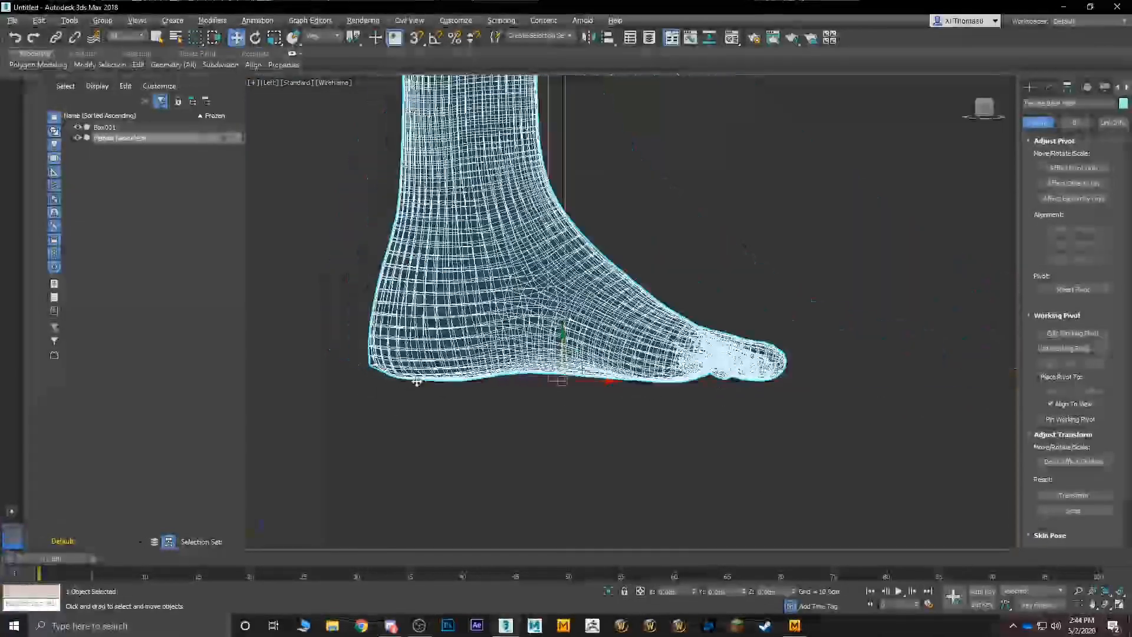
pyautogui.hotkey('alt', 'w')
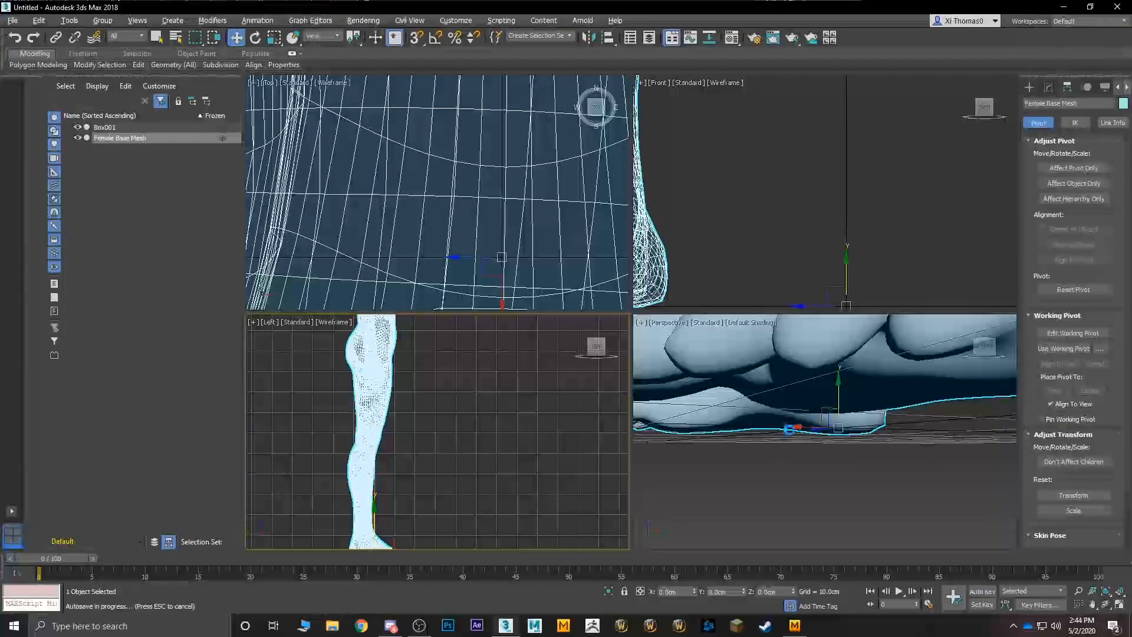
pyautogui.click(832, 385)
pyautogui.hotkey('alt', 'w')
pyautogui.scroll(-10, 781, 382)
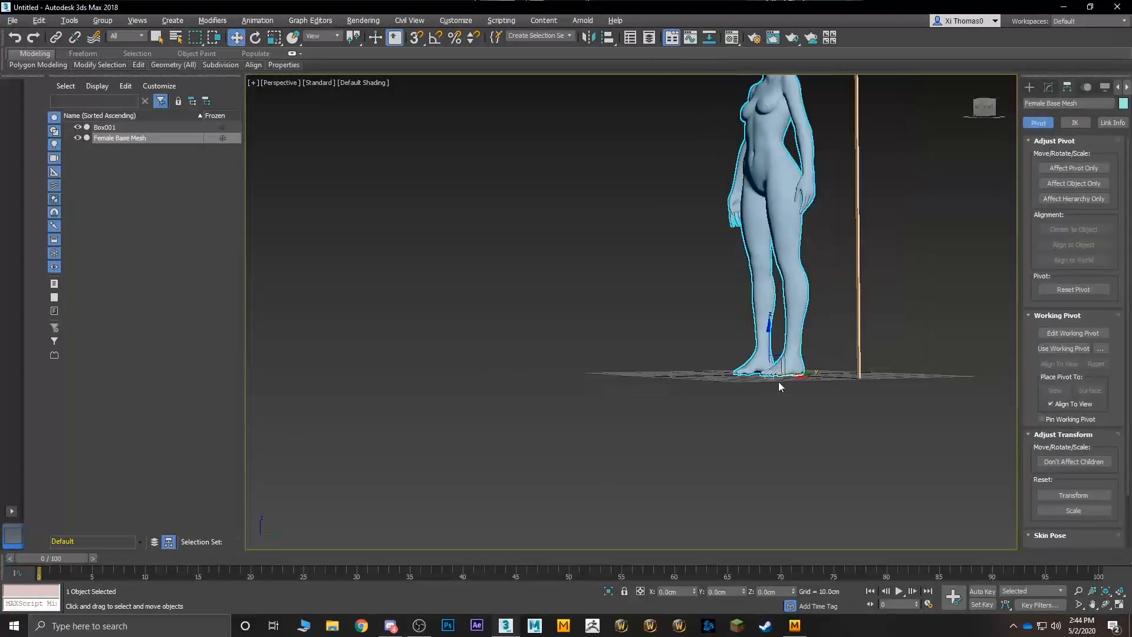
pyautogui.keyDown('alt'); pyautogui.moveTo(778, 381); pyautogui.dragTo(900, 347, button='middle'); pyautogui.keyUp('alt')
pyautogui.moveTo(895, 342); pyautogui.dragTo(857, 382)
pyautogui.press('Delete')
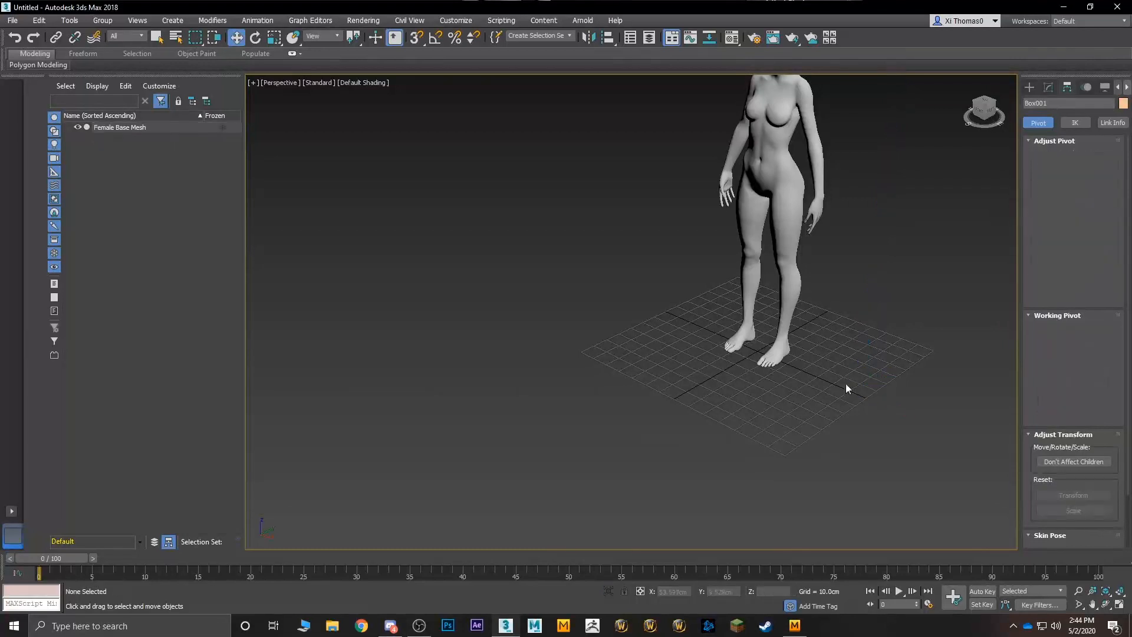
# - Select the Female Base Mesh and start exporting it to the Desktop under the file name "Female Adjusted"
pyautogui.scroll(5, 814, 371)
pyautogui.click(760, 308)
pyautogui.keyDown('alt'); pyautogui.moveTo(760, 308); pyautogui.dragTo(790, 363, button='middle'); pyautogui.keyUp('alt')
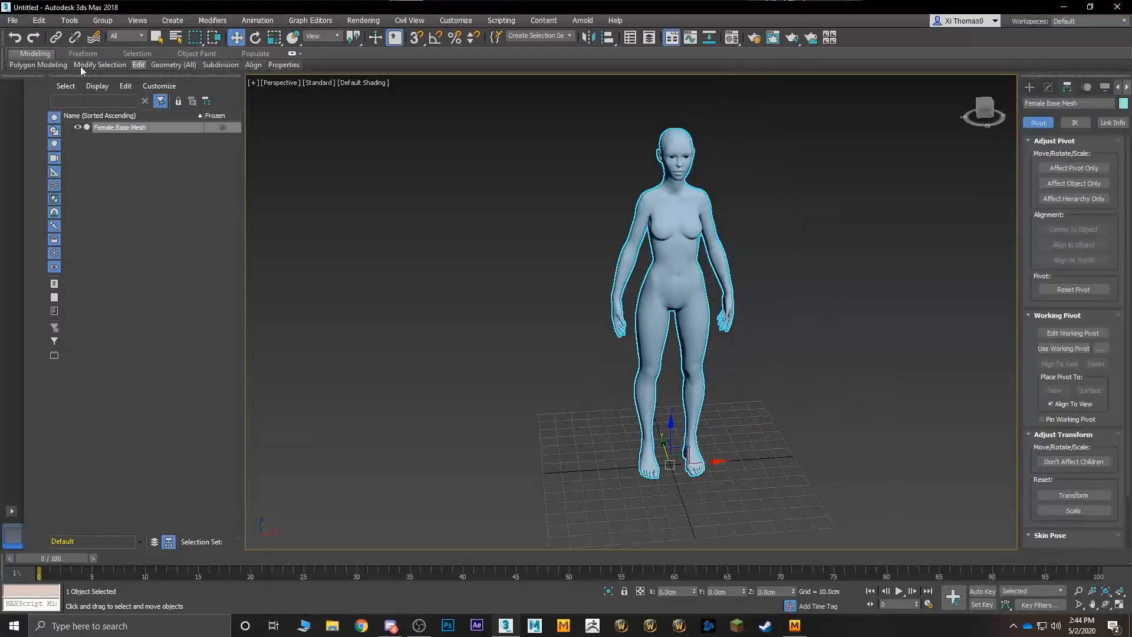
pyautogui.click(16, 26)
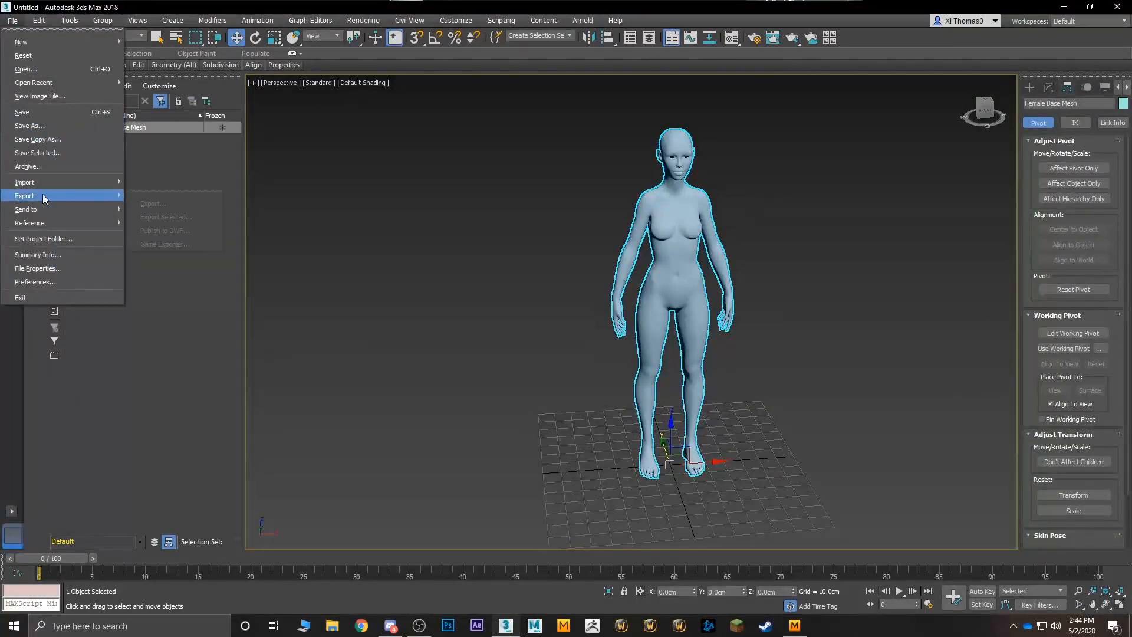
pyautogui.moveTo(41, 197)
pyautogui.click(167, 202)
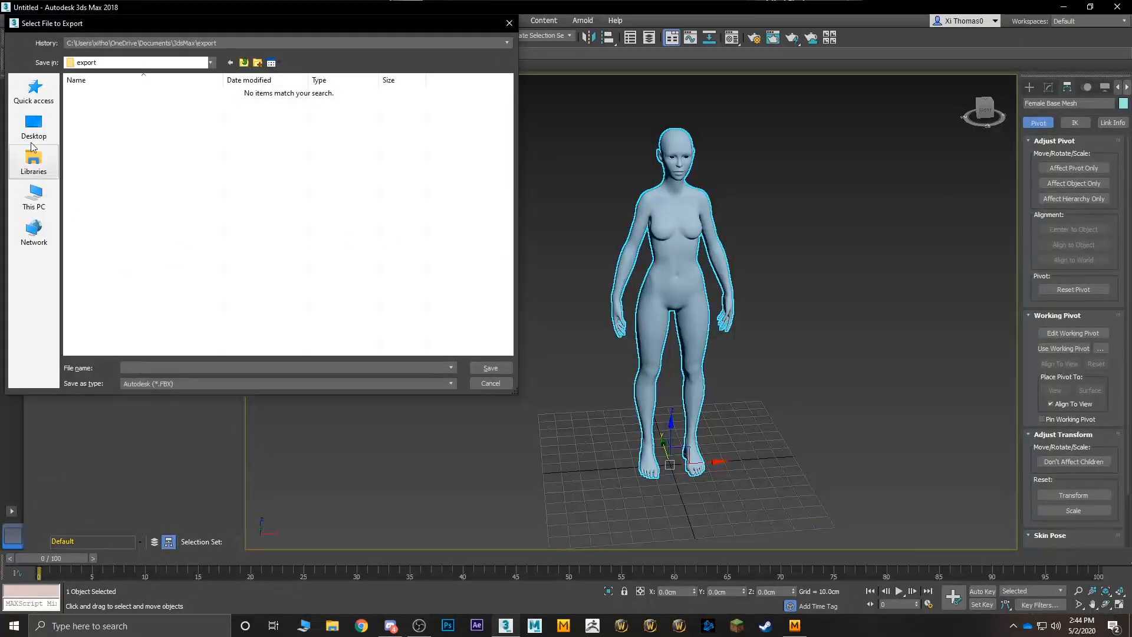
pyautogui.click(34, 127)
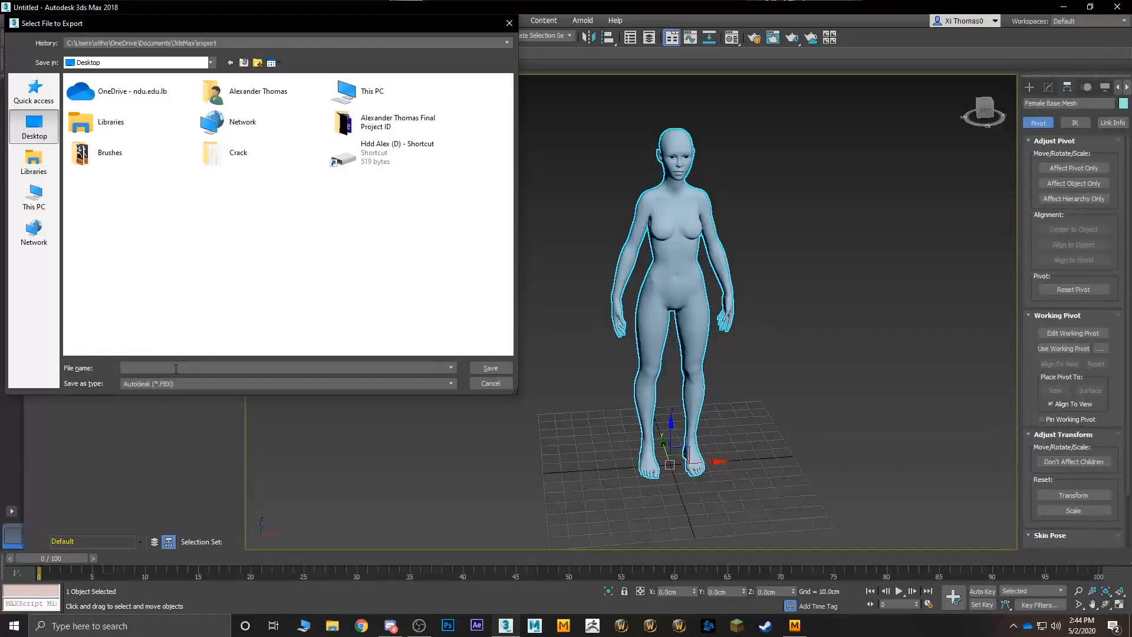
pyautogui.click(176, 368)
pyautogui.write('Fem')
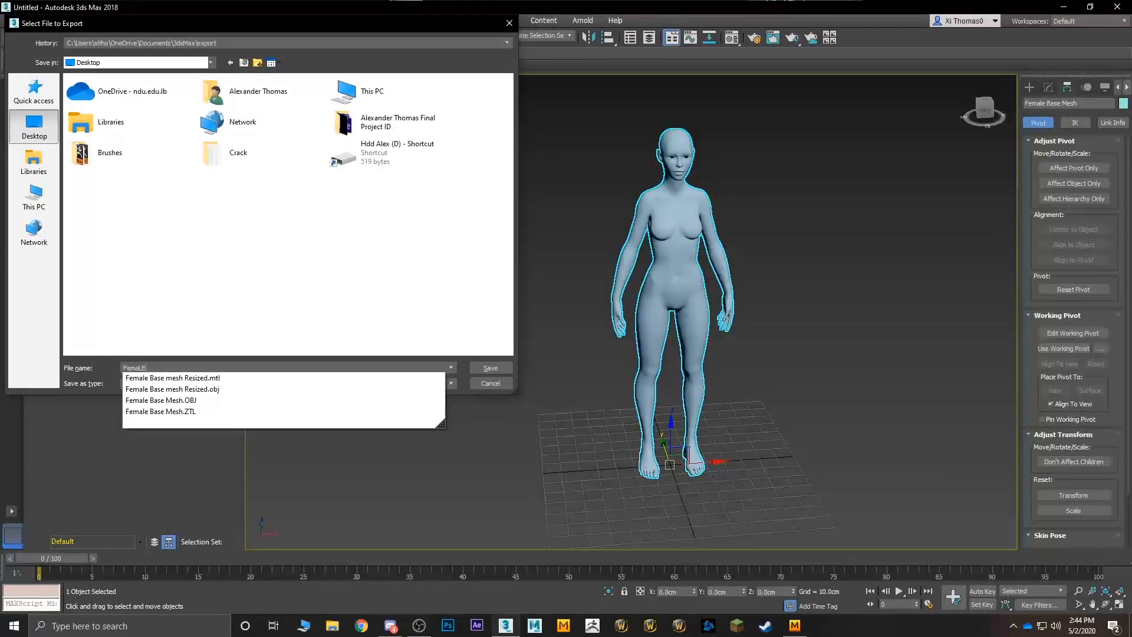
pyautogui.write('ale Adjusted')
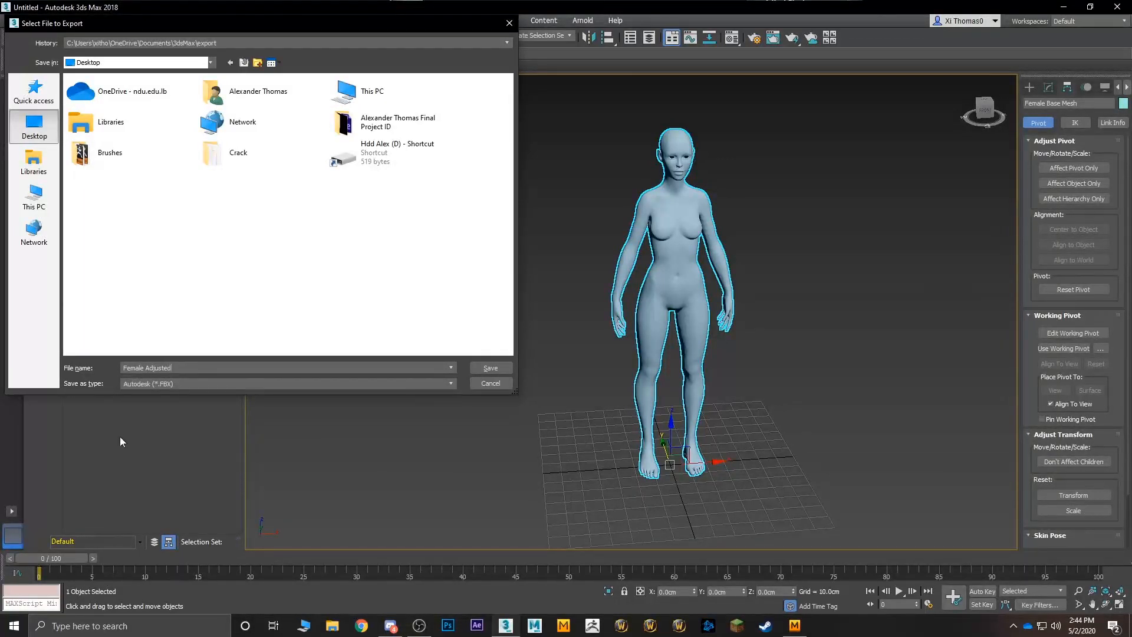
# - Choose the gw::OBJ-Exporter (*.OBJ) format and complete the export with Quads faces and a scale of 1.0
pyautogui.click(158, 386)
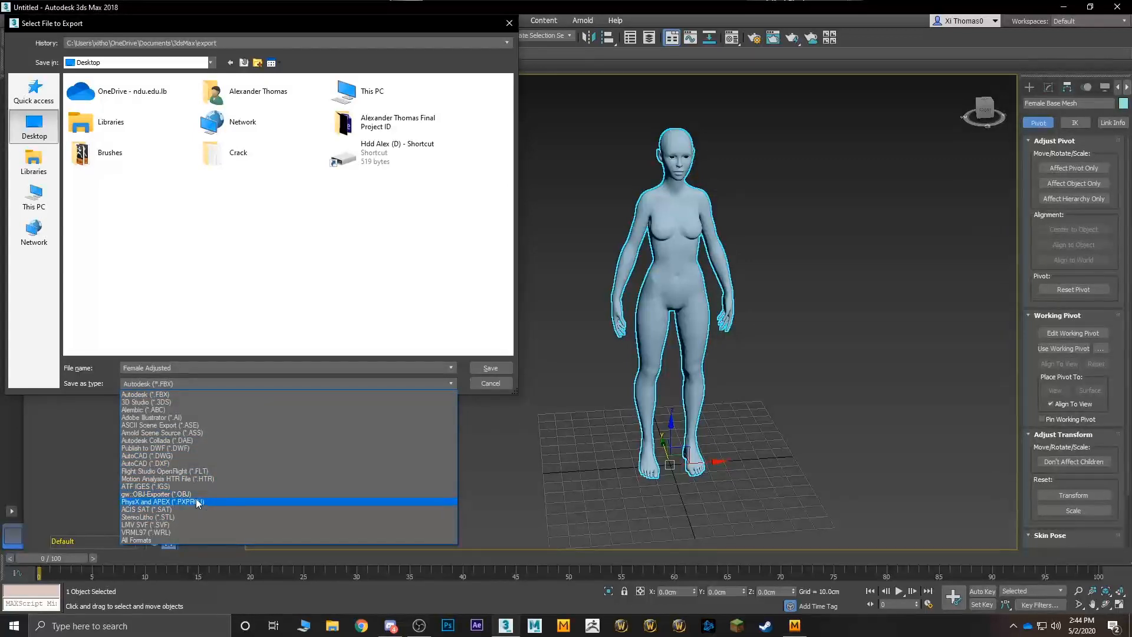
pyautogui.click(160, 494)
pyautogui.click(489, 369)
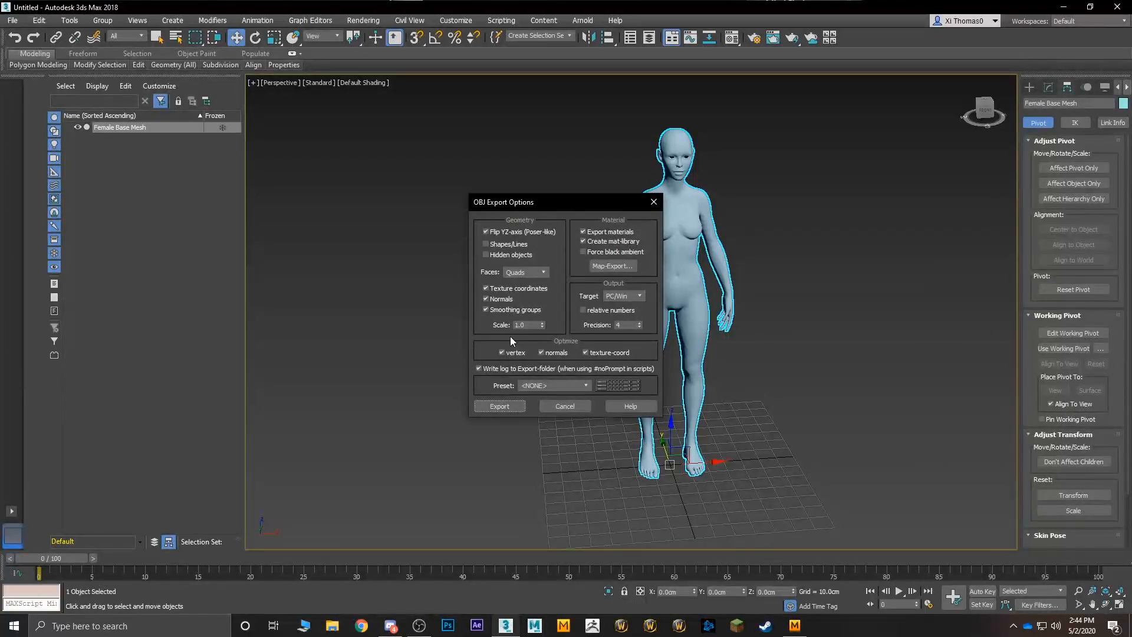
pyautogui.click(500, 406)
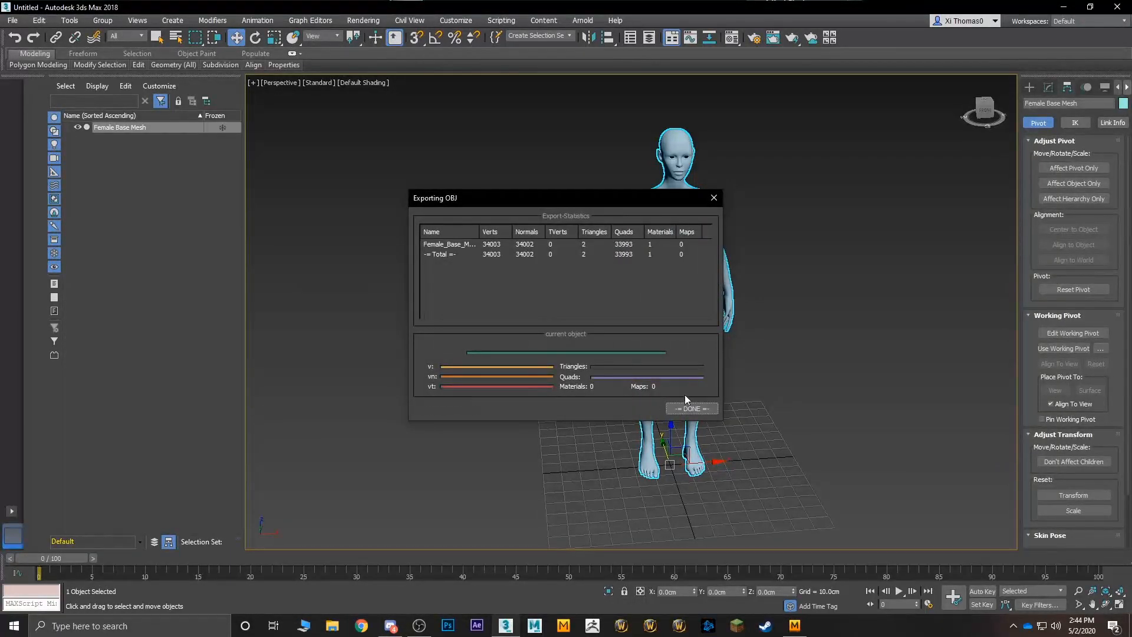
pyautogui.click(690, 408)
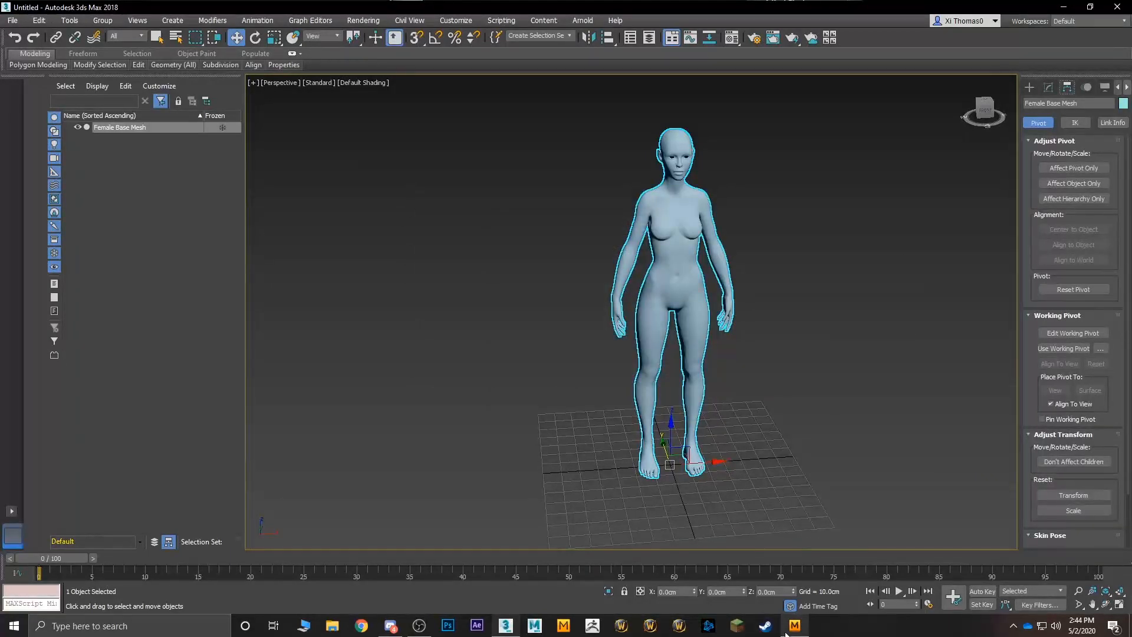
# - Switch to Marvelous Designer and start an OBJ import of the "Female Adjusted" file from the Desktop
pyautogui.click(566, 337)
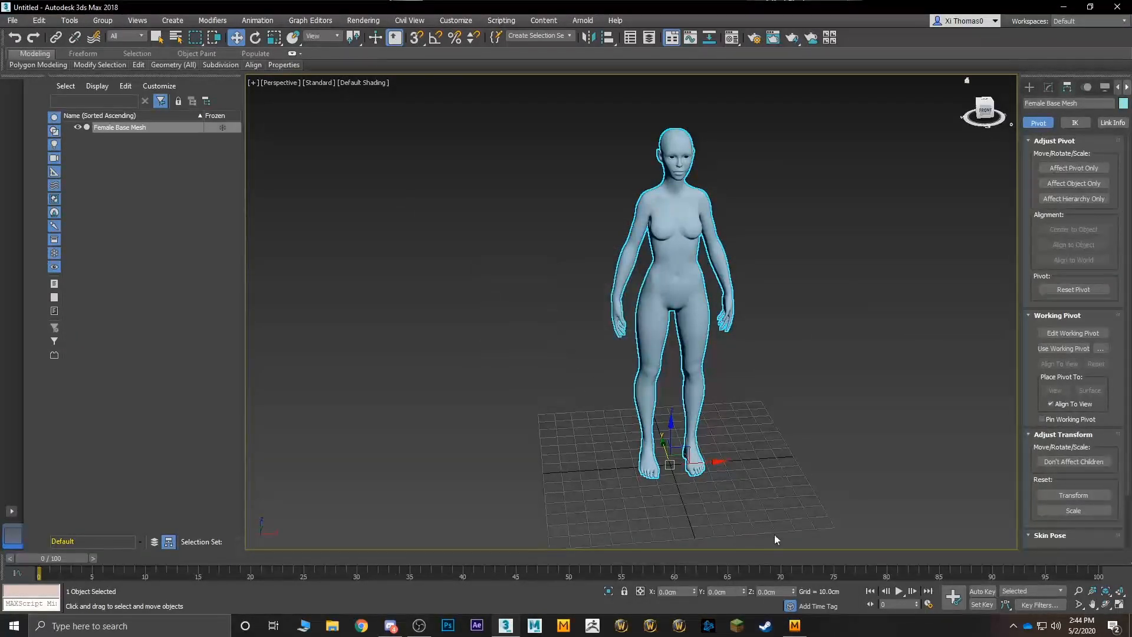
pyautogui.click(797, 629)
pyautogui.click(185, 32)
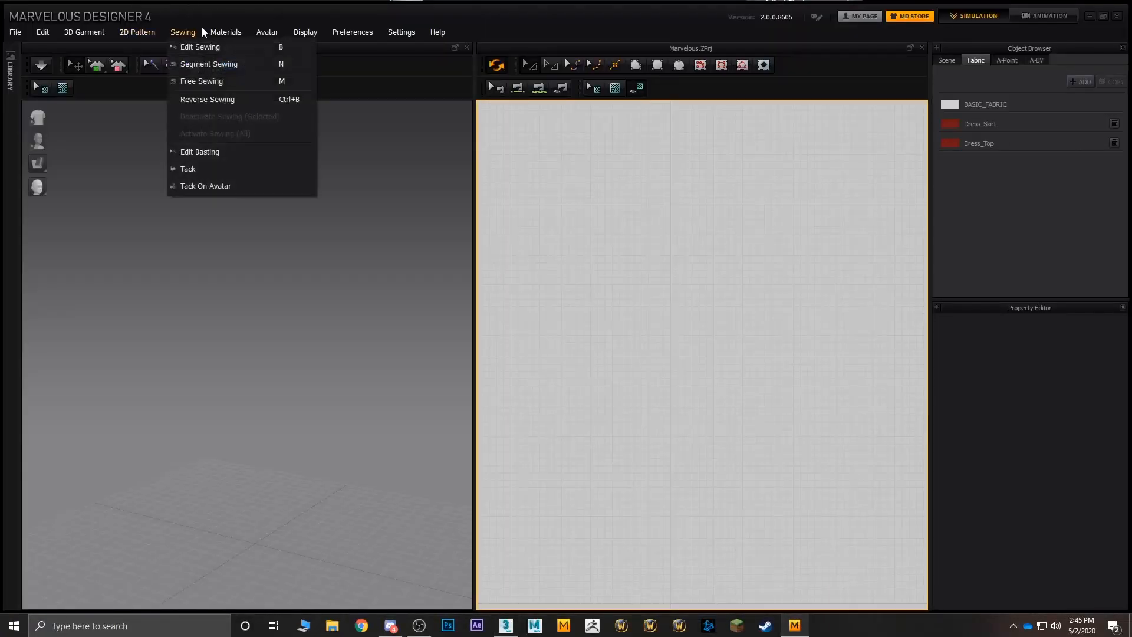
pyautogui.moveTo(15, 32)
pyautogui.moveTo(52, 136)
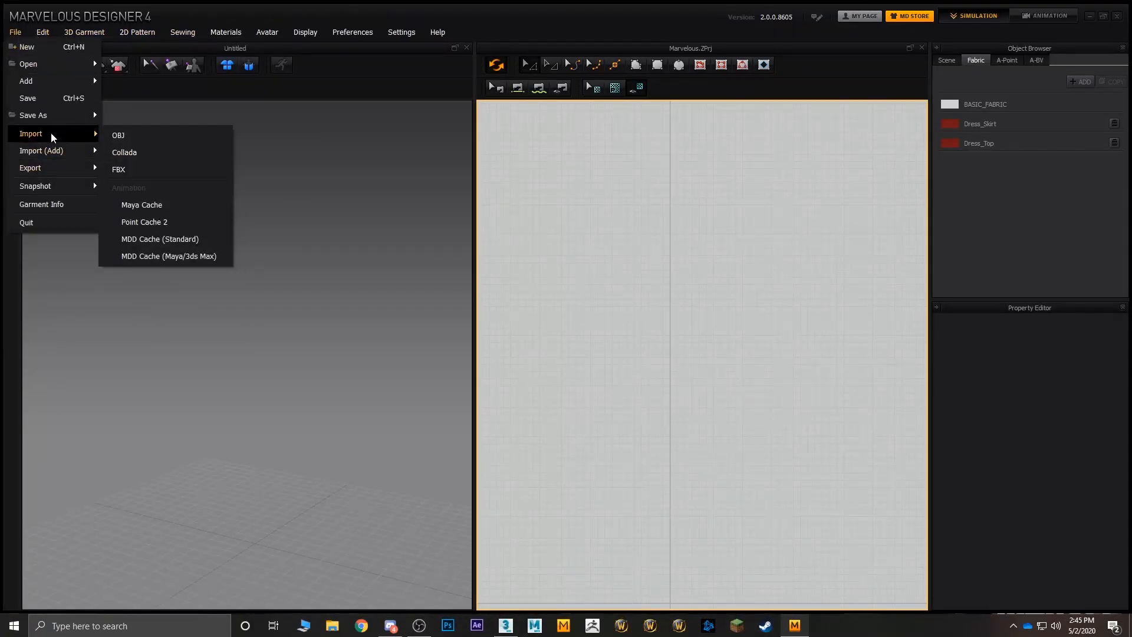
pyautogui.click(151, 138)
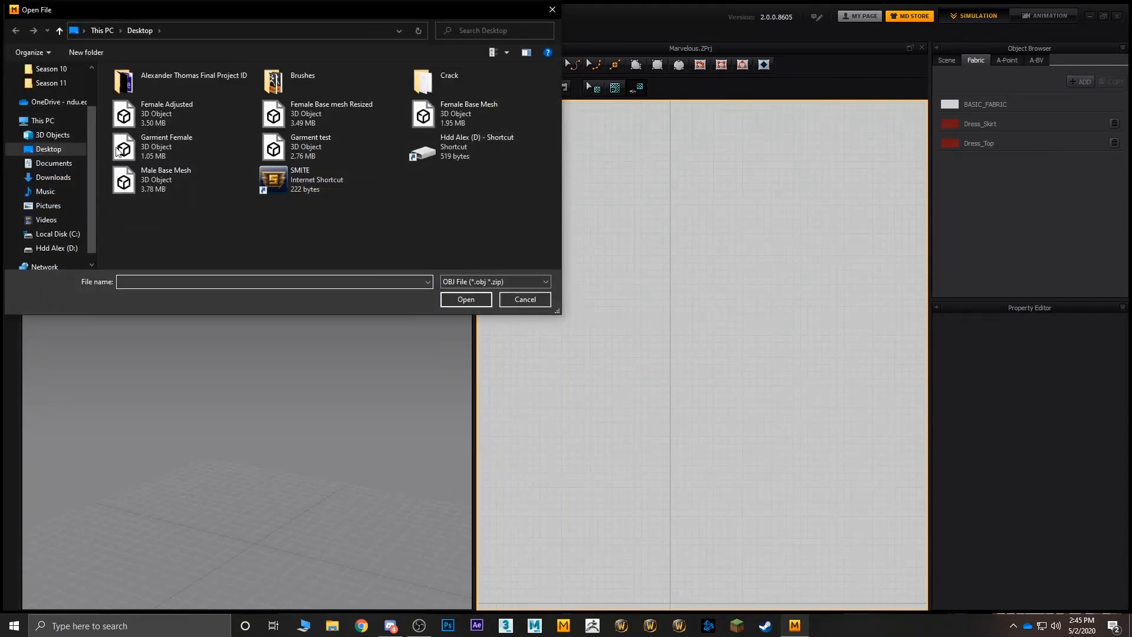
pyautogui.click(204, 110)
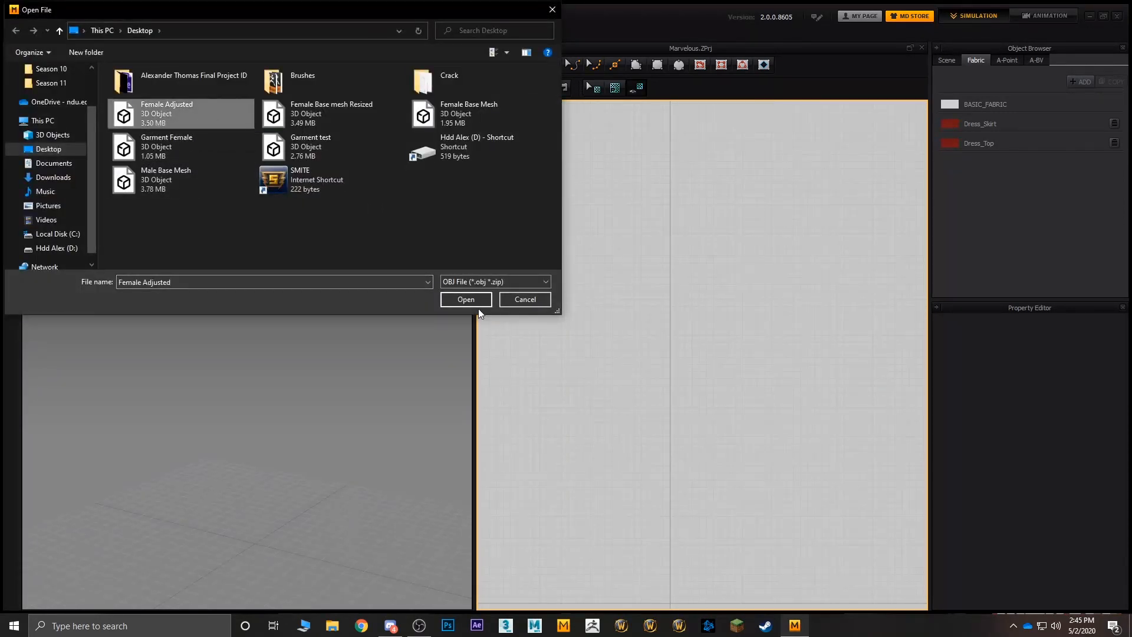
pyautogui.click(476, 302)
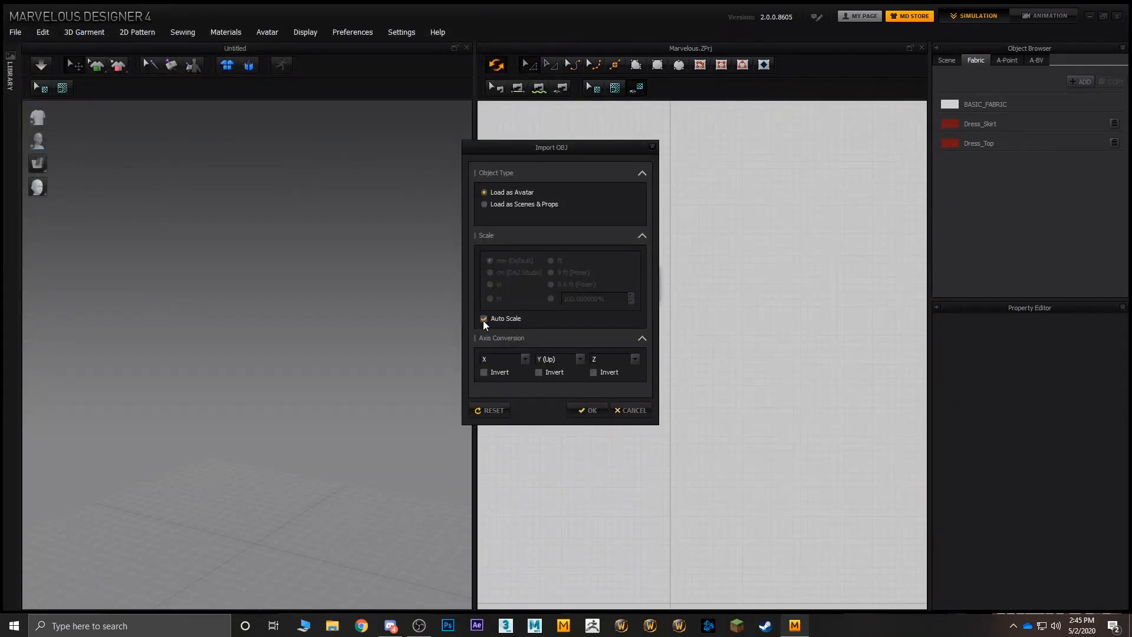
# - Turn off Auto Scale, set the scale to cm (DAZ Studio) and import the OBJ as an avatar
pyautogui.click(484, 319)
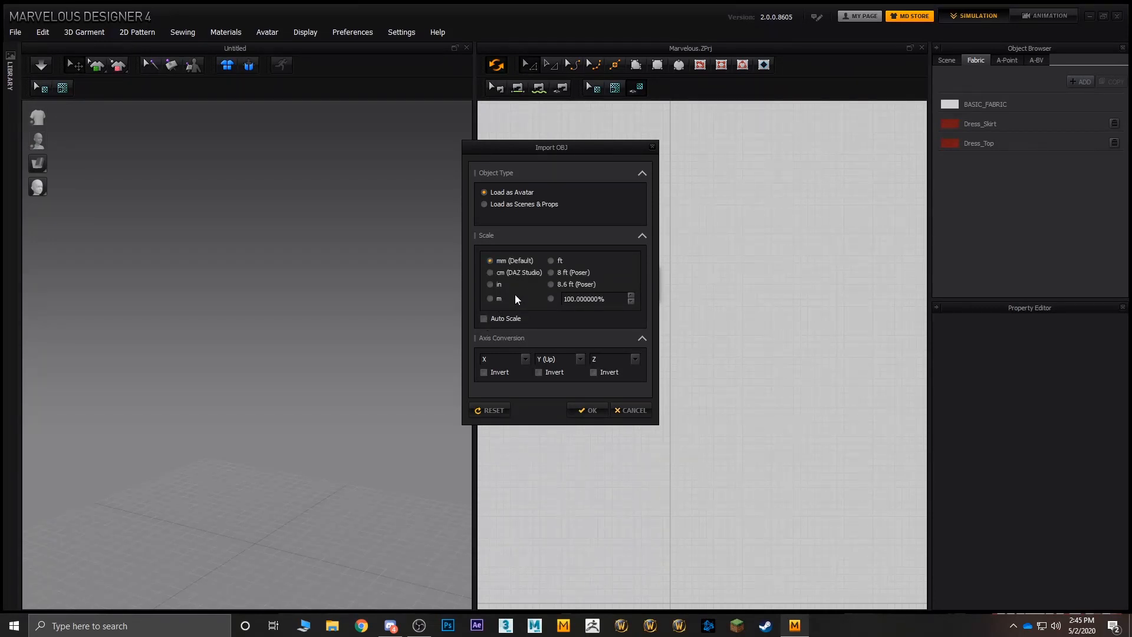
pyautogui.click(490, 274)
pyautogui.click(584, 409)
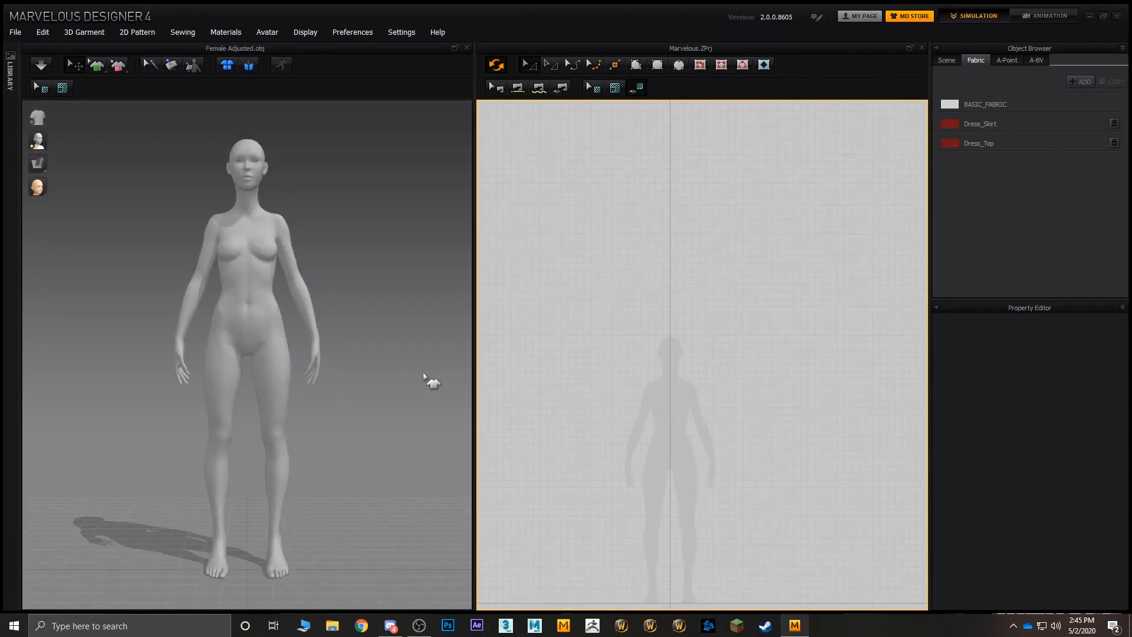
# - Examine the avatar's silhouette in the 2D pattern window, checking its proportions and where the feet meet the ground line
pyautogui.moveTo(680, 356); pyautogui.dragTo(674, 216, button='middle')
pyautogui.scroll(2, 678, 328)
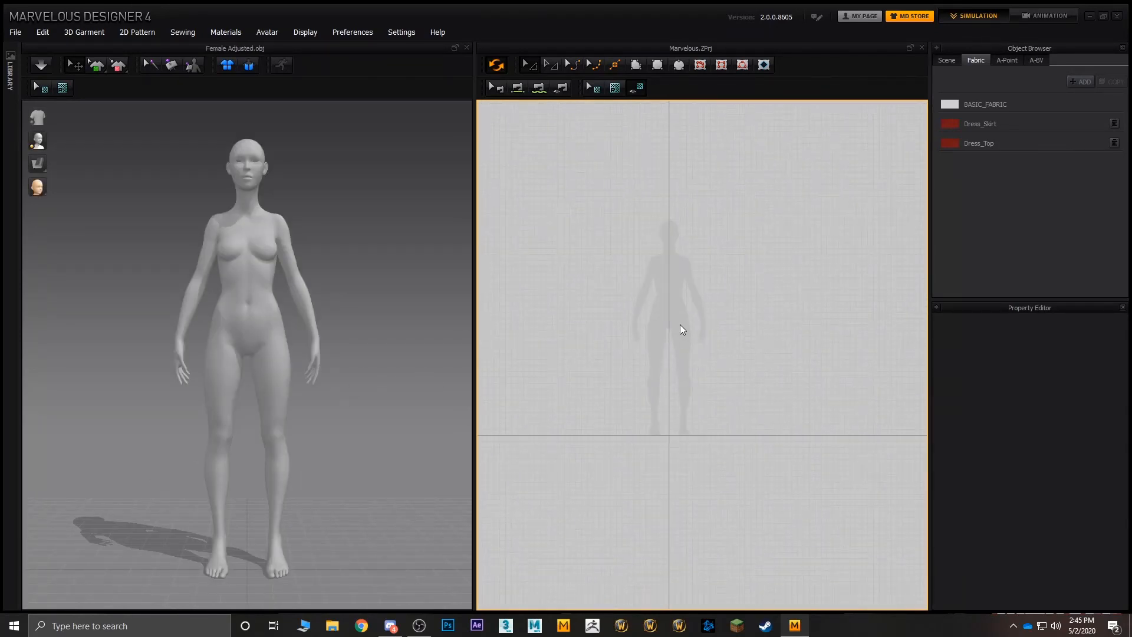
pyautogui.scroll(-4, 679, 328)
pyautogui.scroll(2, 679, 327)
pyautogui.moveTo(678, 328); pyautogui.dragTo(701, 377, button='middle')
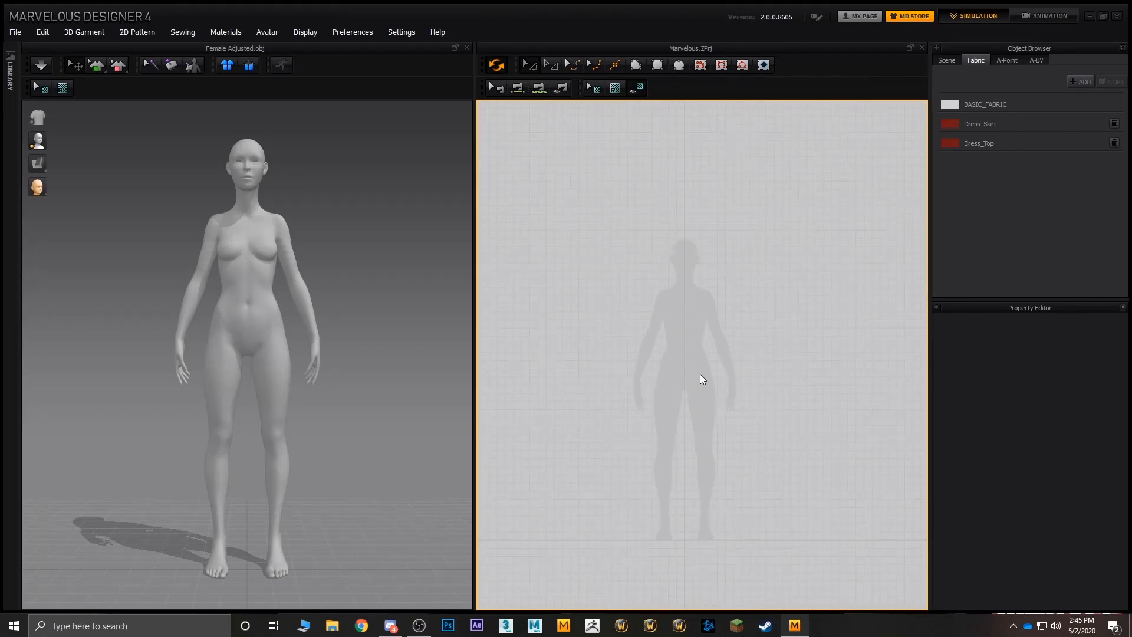
pyautogui.scroll(3, 700, 374)
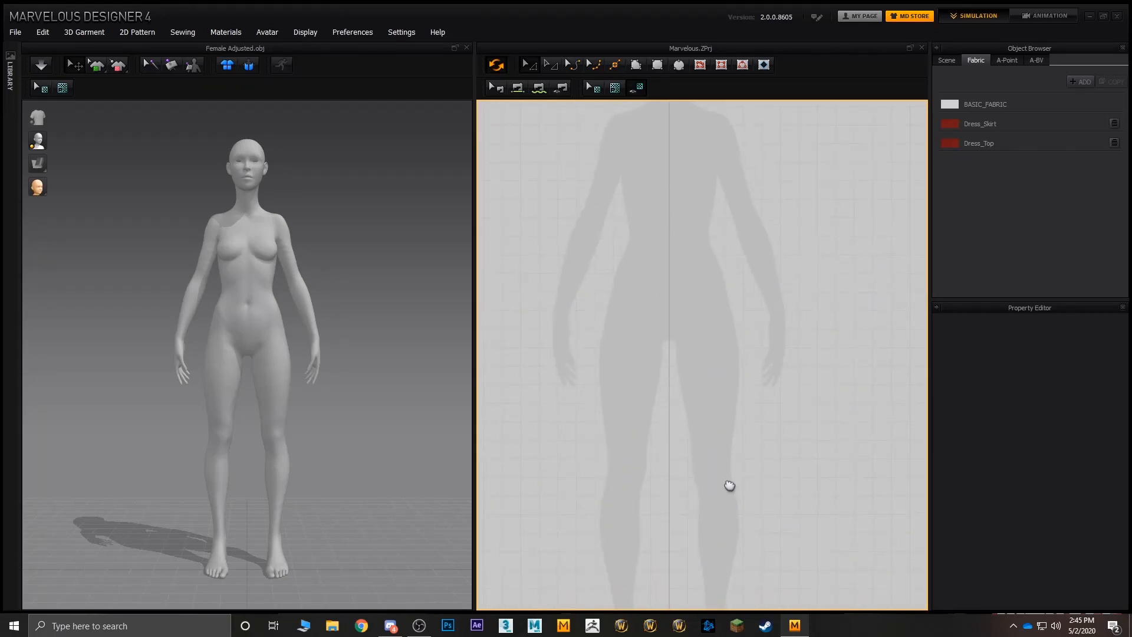
pyautogui.moveTo(728, 486); pyautogui.dragTo(718, 389, button='middle')
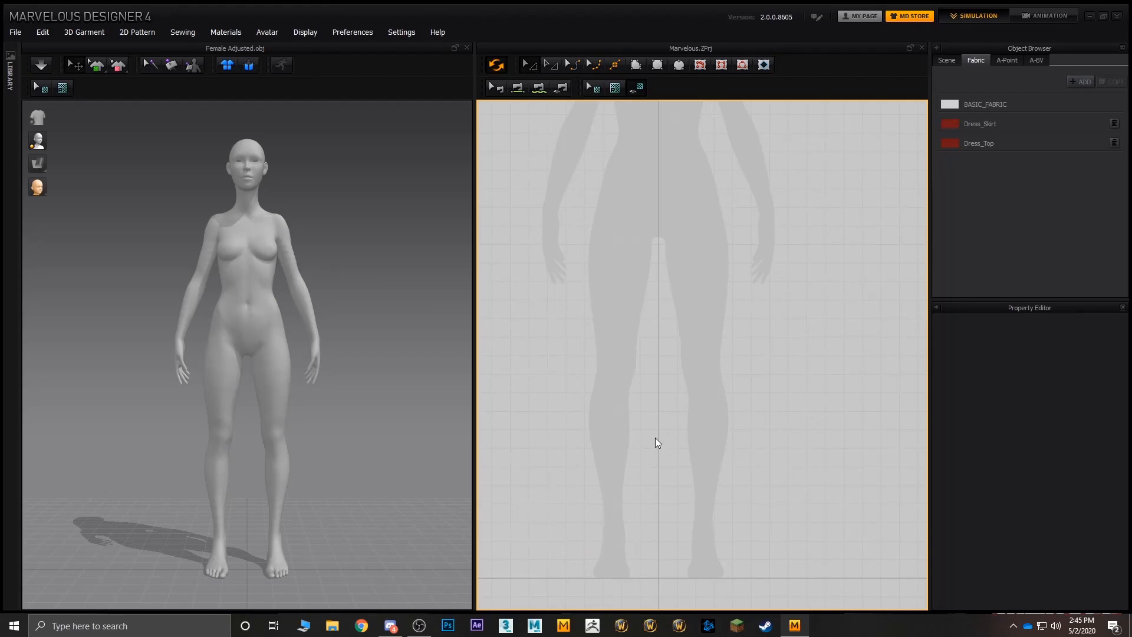
pyautogui.scroll(-4, 657, 443)
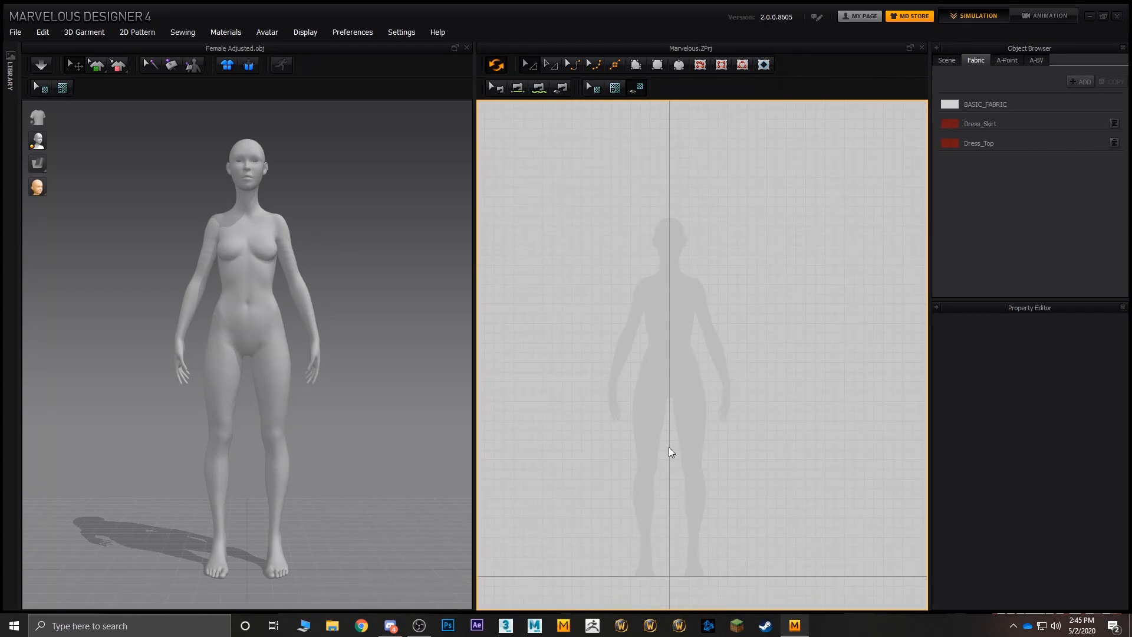
# - Draw a closed half T-shirt polygon over the silhouette, from neck, shoulder and short sleeve to waist, with a centre edge about 34 cm long
pyautogui.click(635, 66)
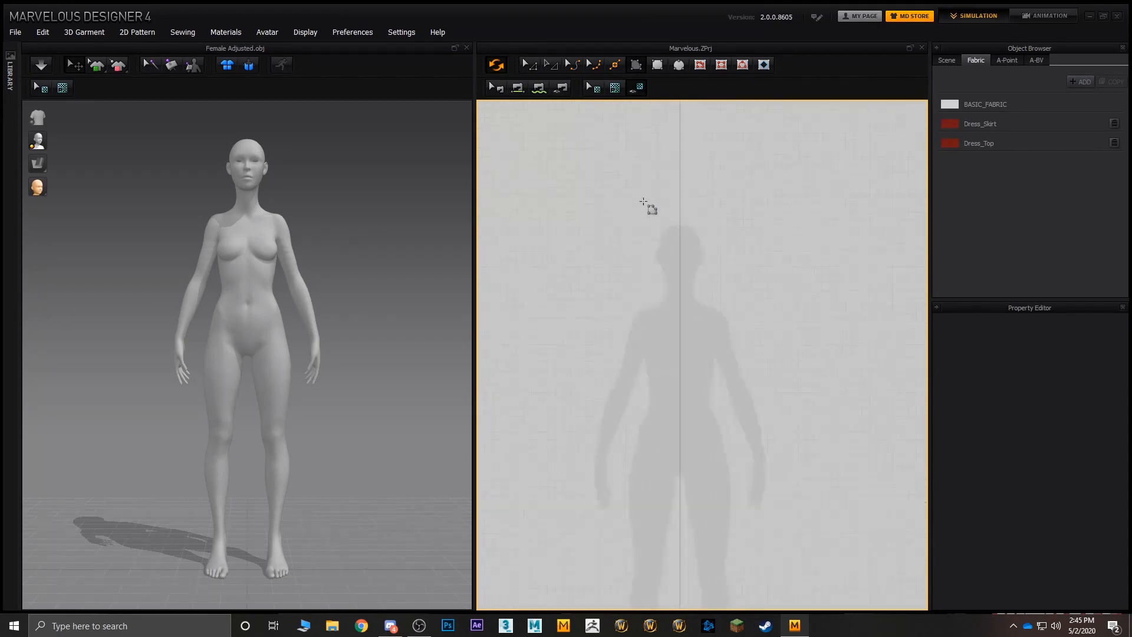
pyautogui.scroll(5, 651, 277)
pyautogui.moveTo(651, 278); pyautogui.dragTo(695, 247, button='middle')
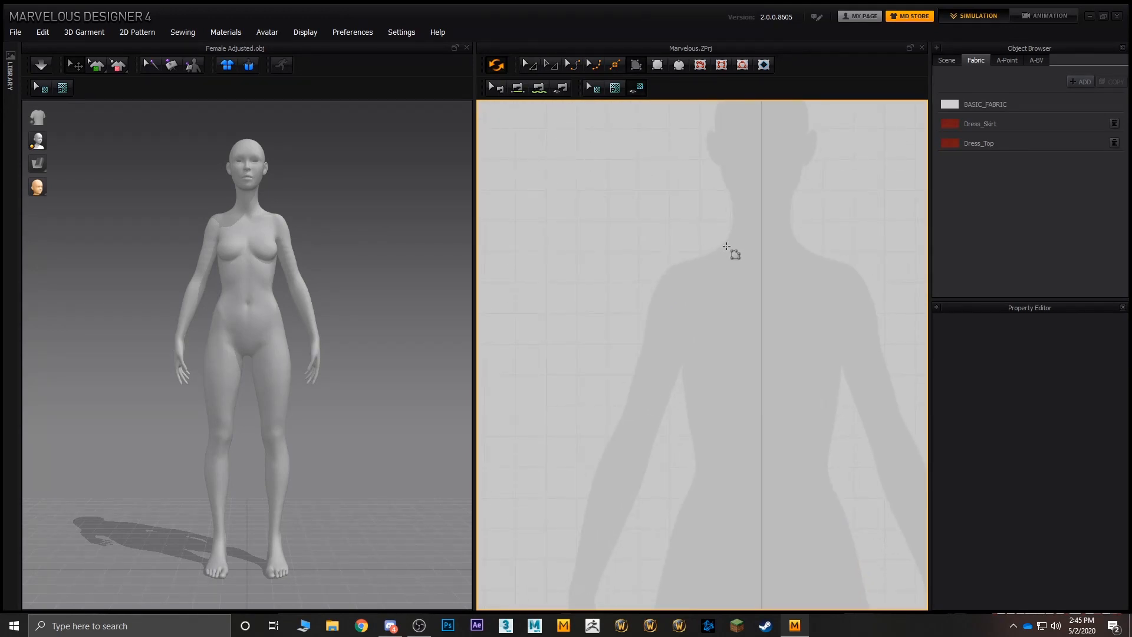
pyautogui.click(722, 242)
pyautogui.click(662, 260)
pyautogui.click(621, 353)
pyautogui.click(677, 384)
pyautogui.click(682, 369)
pyautogui.click(687, 484)
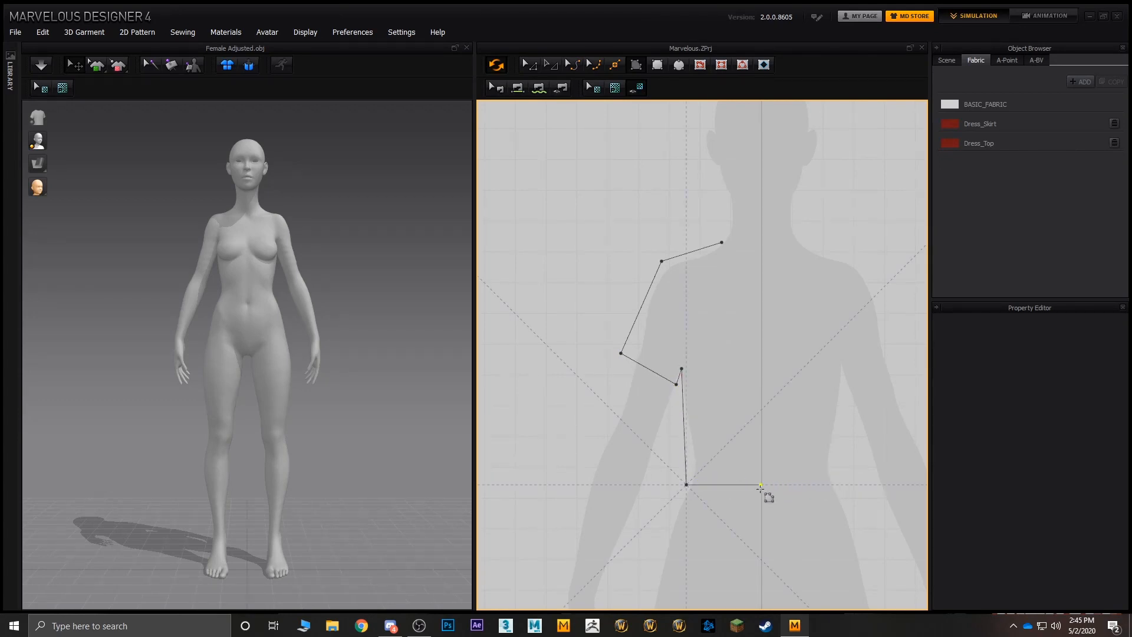
pyautogui.click(760, 484)
pyautogui.click(761, 278)
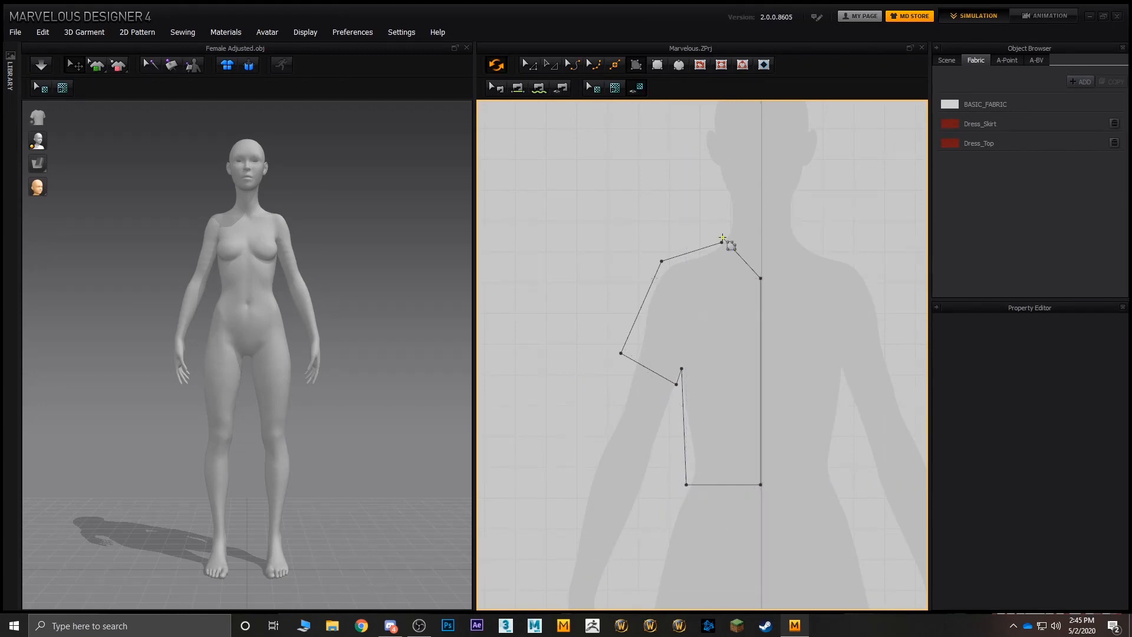
pyautogui.click(722, 243)
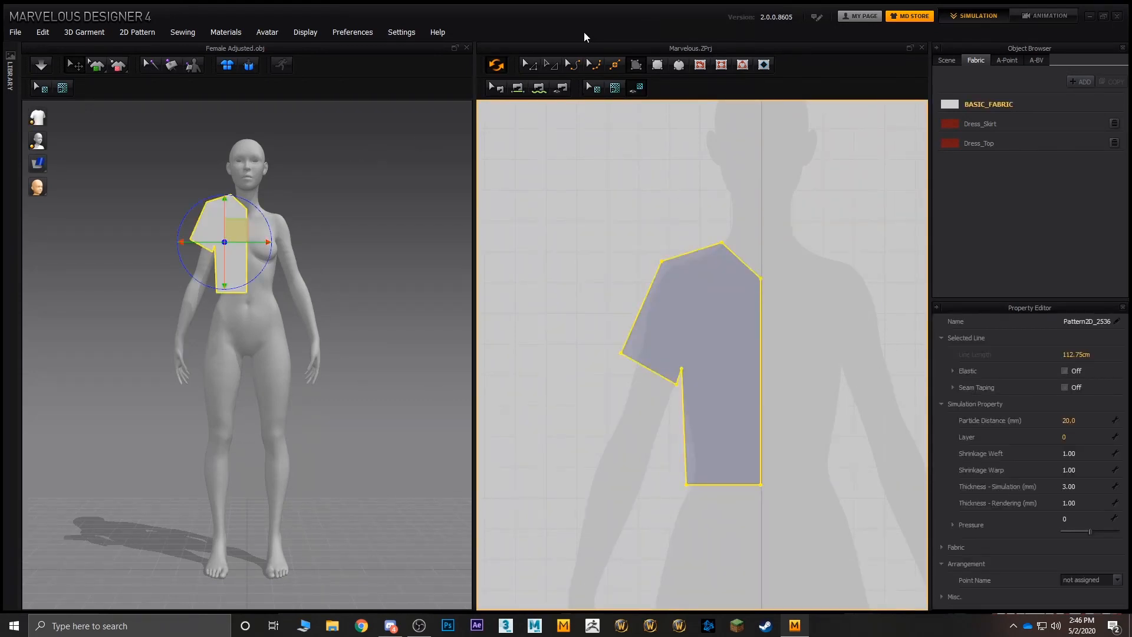
# - Unfold the half shirt pattern across its vertical centre edge to form the full front piece
pyautogui.click(529, 66)
pyautogui.moveTo(758, 213); pyautogui.dragTo(733, 195, button='middle')
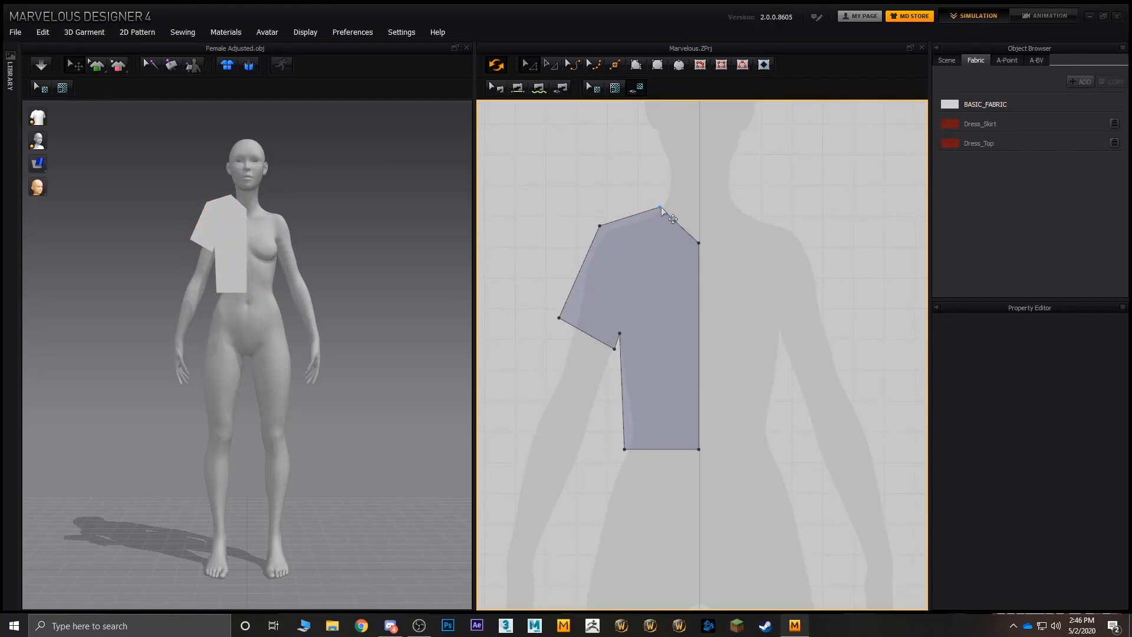
pyautogui.click(634, 233)
pyautogui.click(706, 326)
pyautogui.click(698, 331)
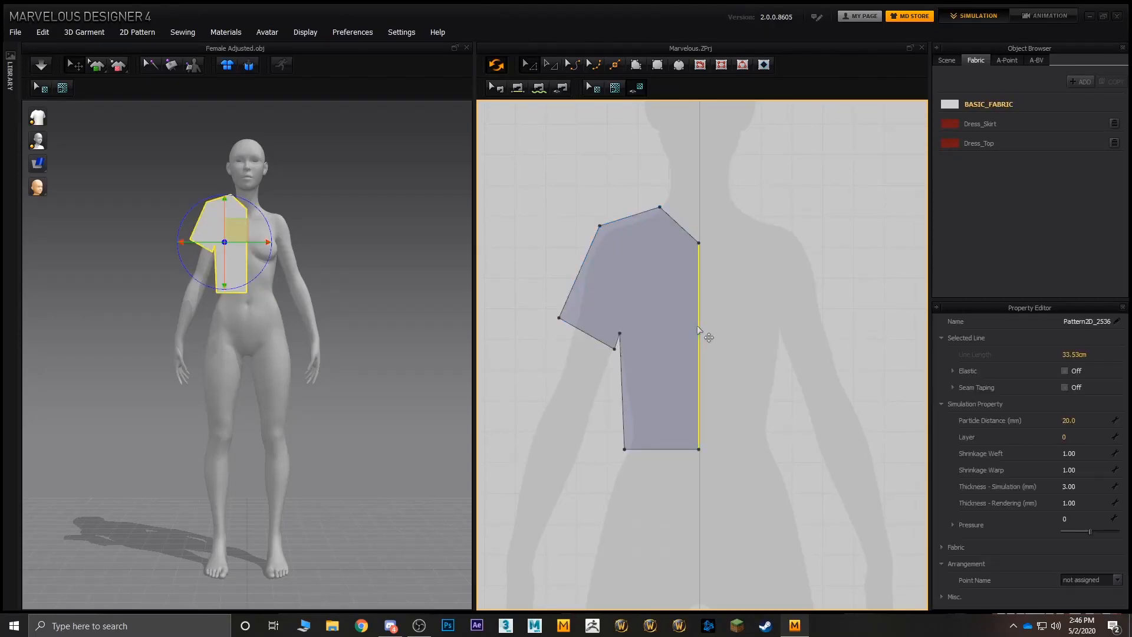
pyautogui.rightClick(698, 327)
pyautogui.click(741, 369)
pyautogui.scroll(3, 682, 304)
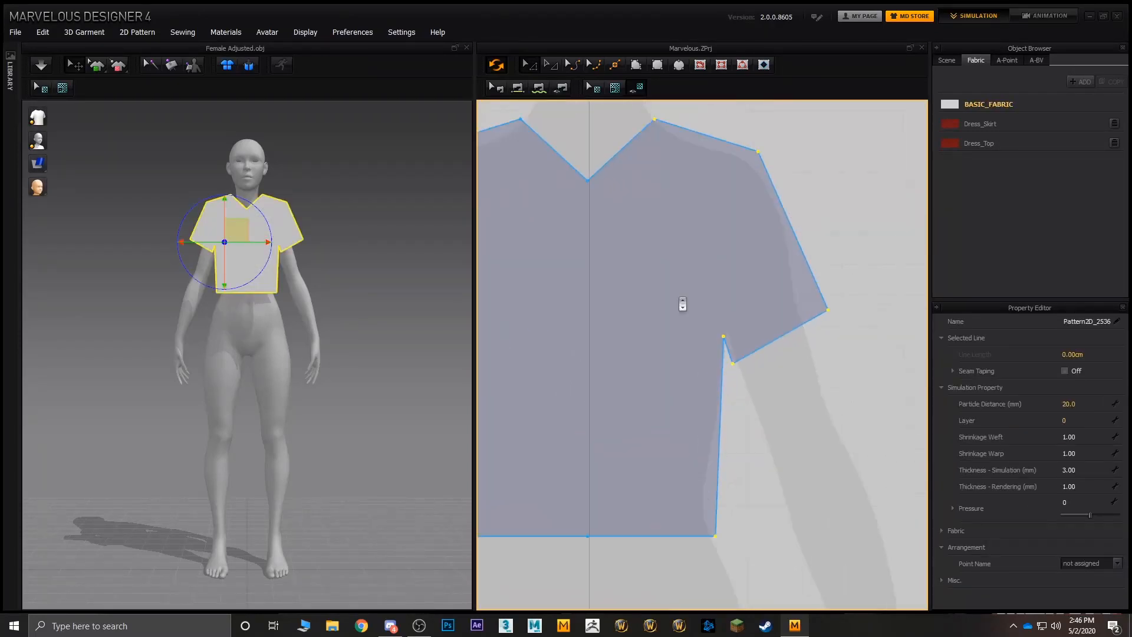
# - Duplicate the full shirt pattern and place the copy beside the original at the same height
pyautogui.click(682, 304)
pyautogui.scroll(-5, 673, 321)
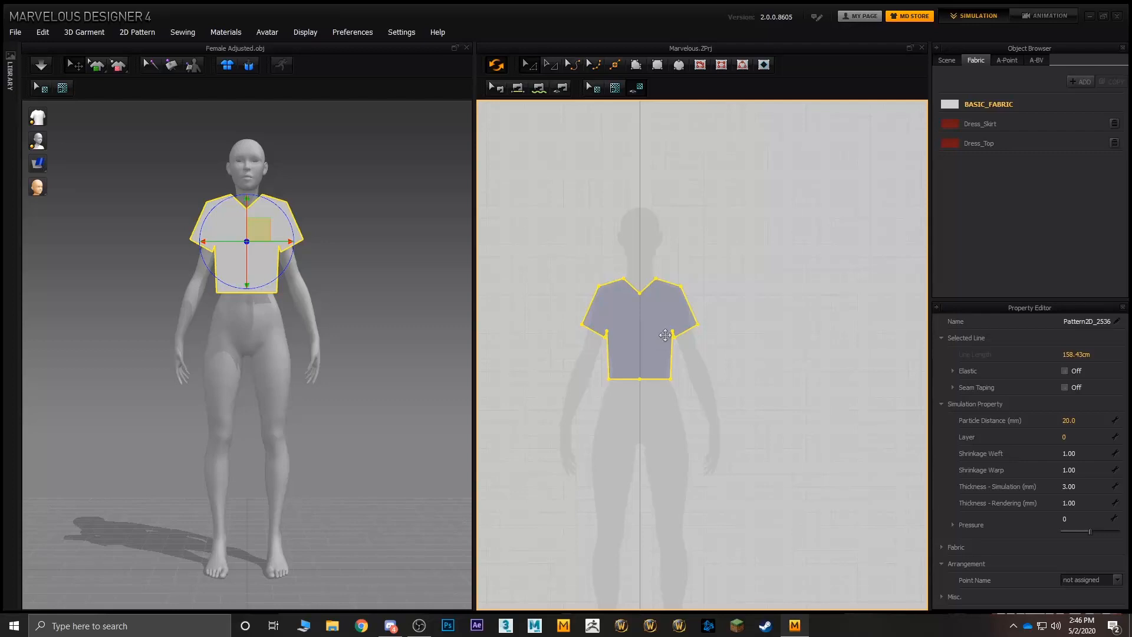
pyautogui.rightClick(817, 345)
pyautogui.click(843, 70)
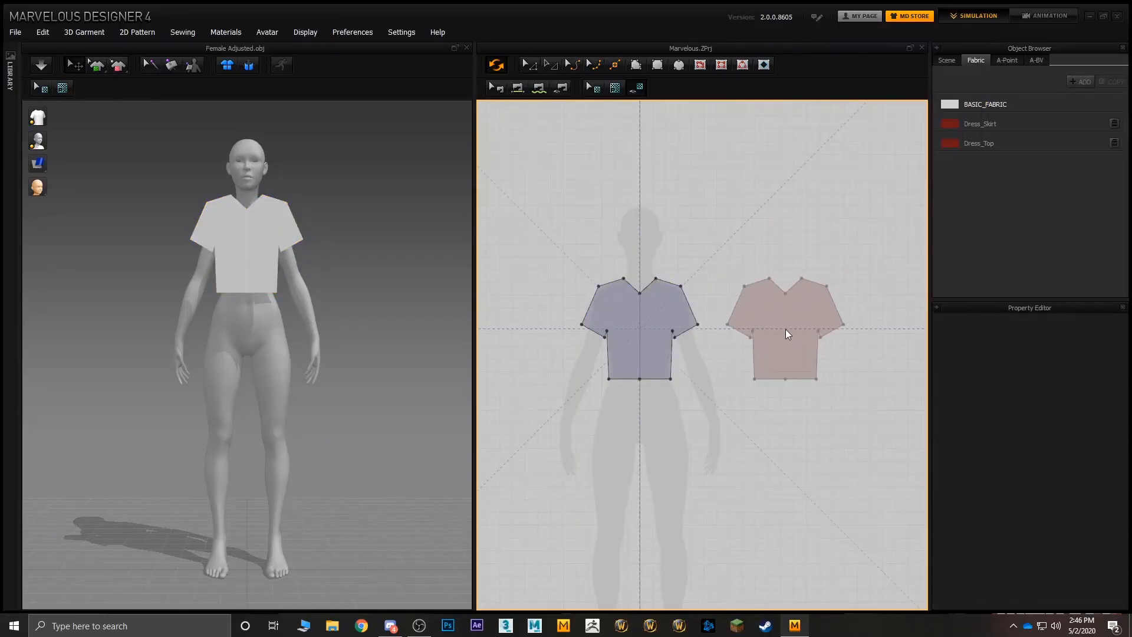
pyautogui.click(779, 328)
# - Move the duplicated shirt piece in 3D from in front of the avatar to behind its back at torso height
pyautogui.moveTo(401, 218); pyautogui.dragTo(198, 348, button='right')
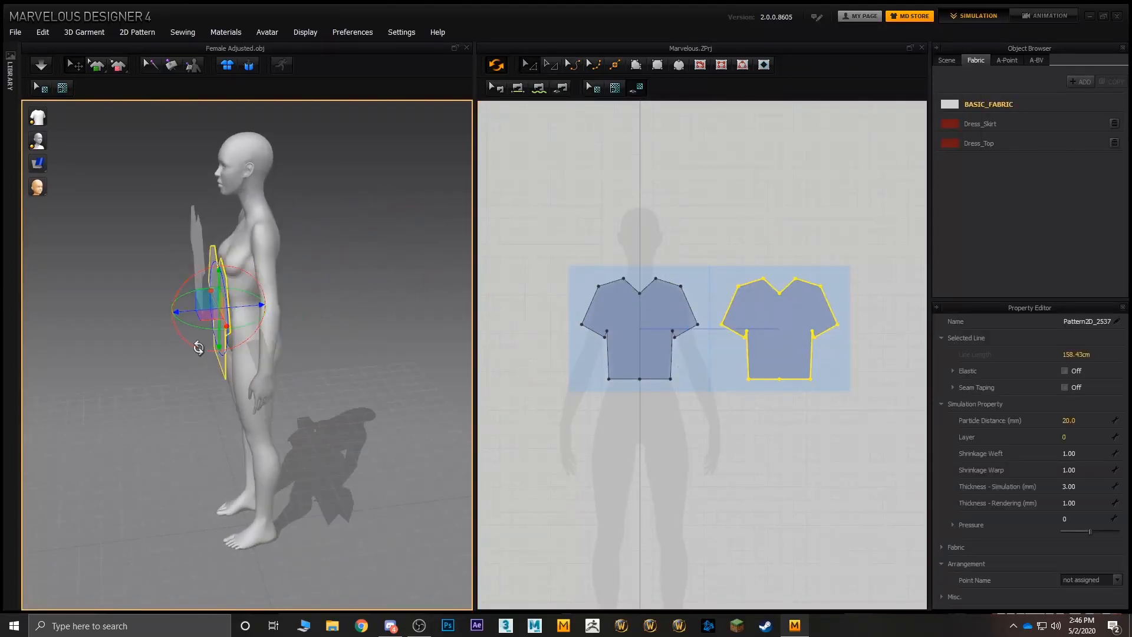
pyautogui.moveTo(247, 322); pyautogui.dragTo(237, 282)
pyautogui.moveTo(321, 288); pyautogui.dragTo(205, 429, button='right')
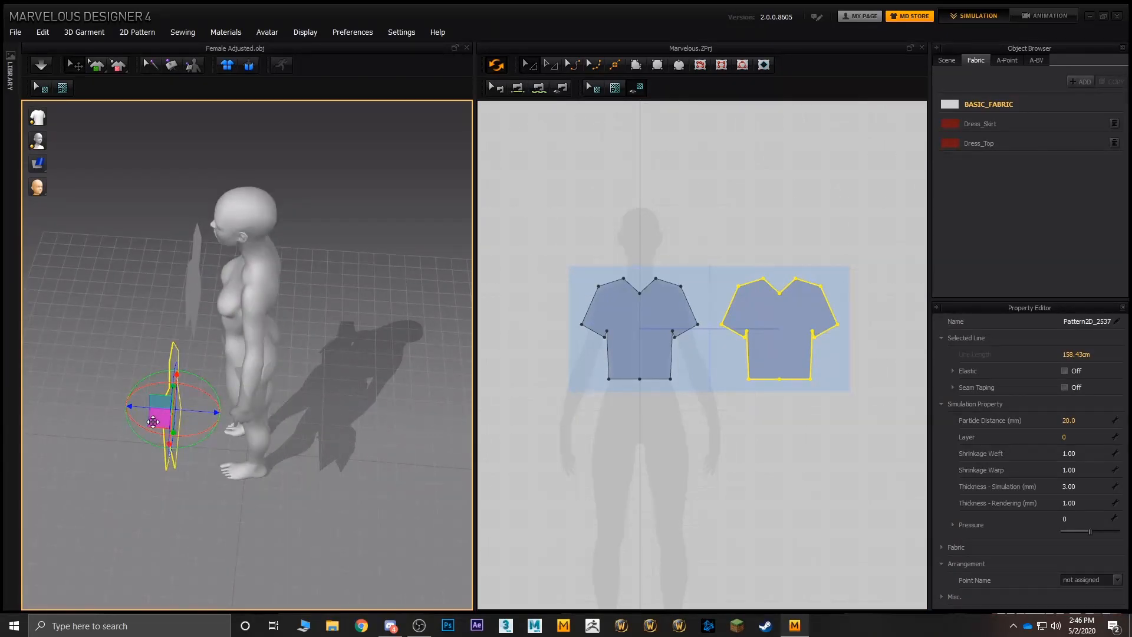
pyautogui.moveTo(154, 415); pyautogui.dragTo(307, 304)
pyautogui.moveTo(358, 310); pyautogui.dragTo(520, 250, button='right')
pyautogui.scroll(5, 313, 209)
pyautogui.scroll(-6, 397, 261)
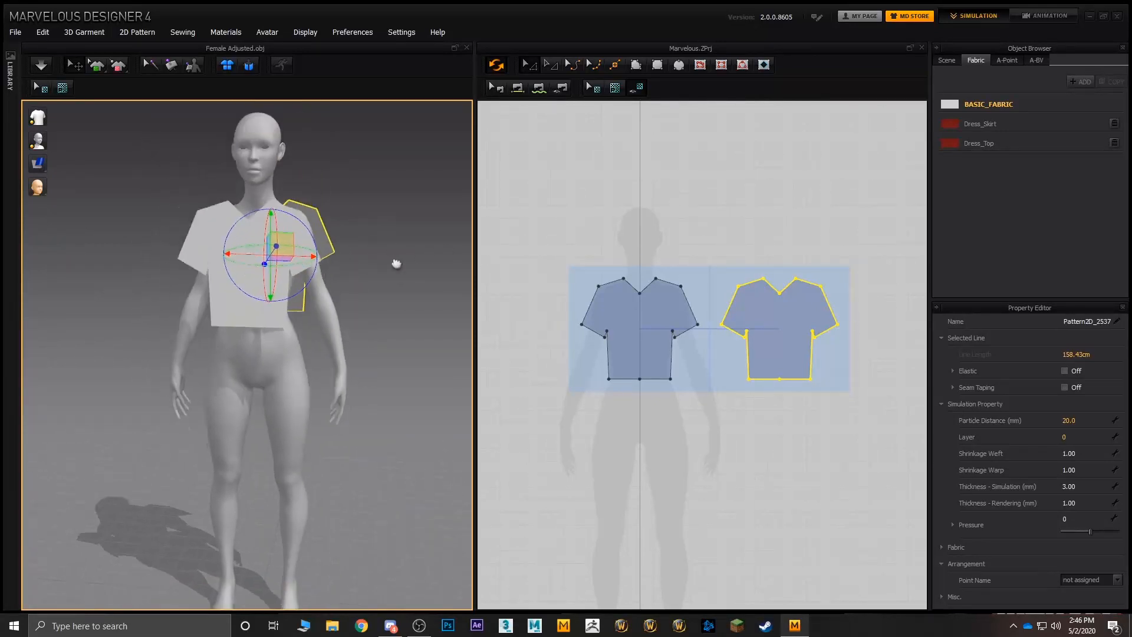
pyautogui.moveTo(384, 268); pyautogui.dragTo(311, 289, button='right')
pyautogui.moveTo(310, 289); pyautogui.dragTo(300, 285)
pyautogui.click(650, 152)
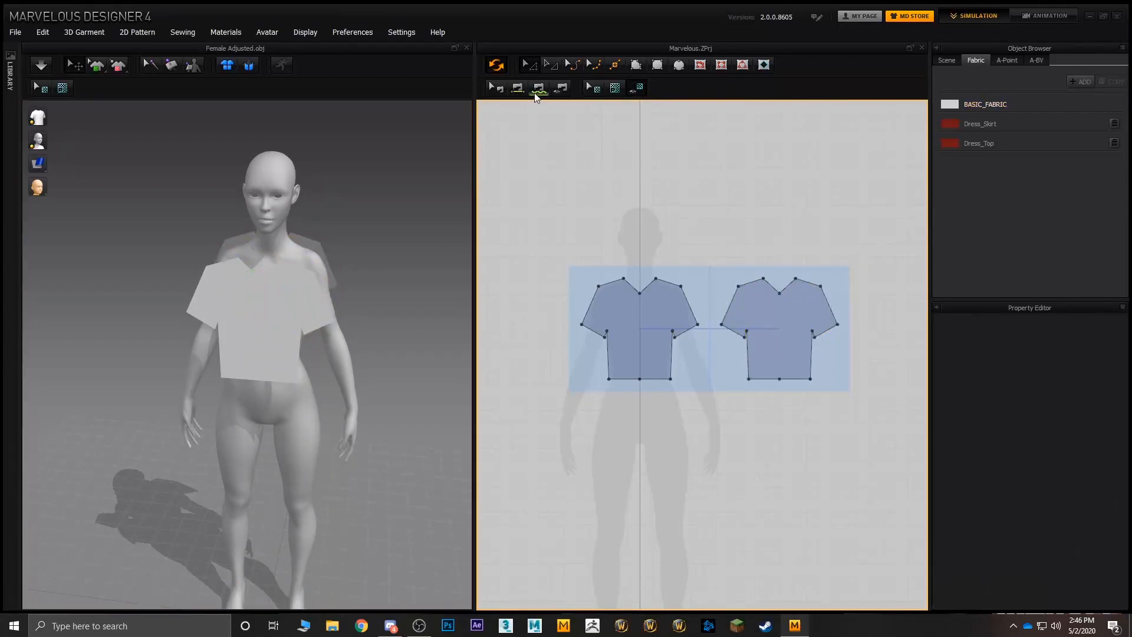
# - Sew both shoulder edges of the front piece to the matching shoulder edges of the back piece
pyautogui.click(538, 87)
pyautogui.click(613, 287)
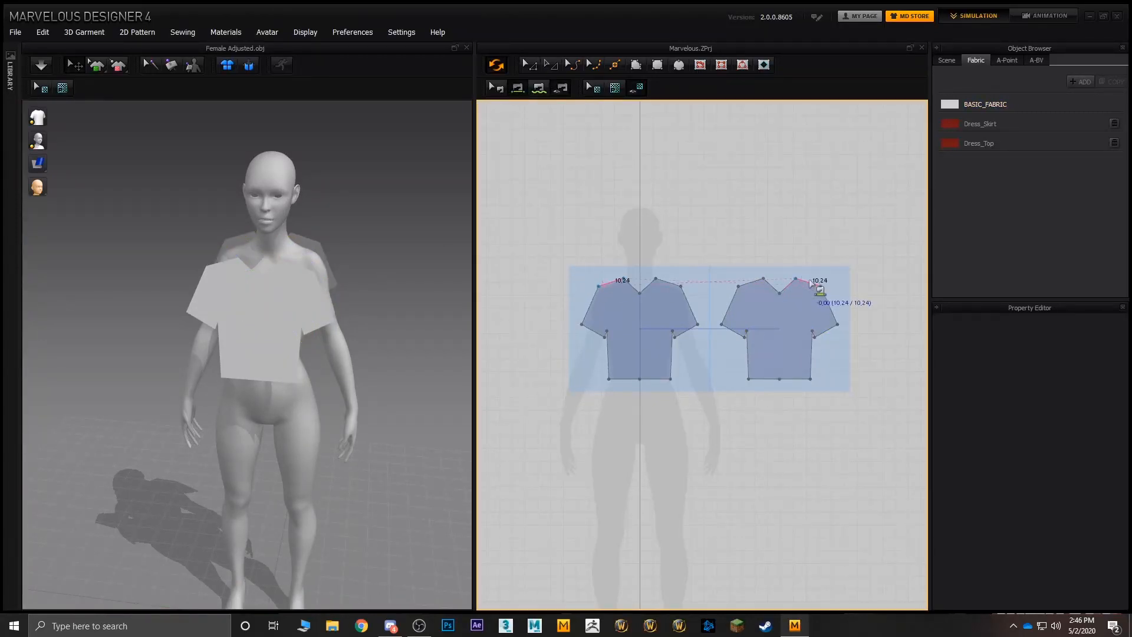
pyautogui.click(809, 283)
pyautogui.click(666, 284)
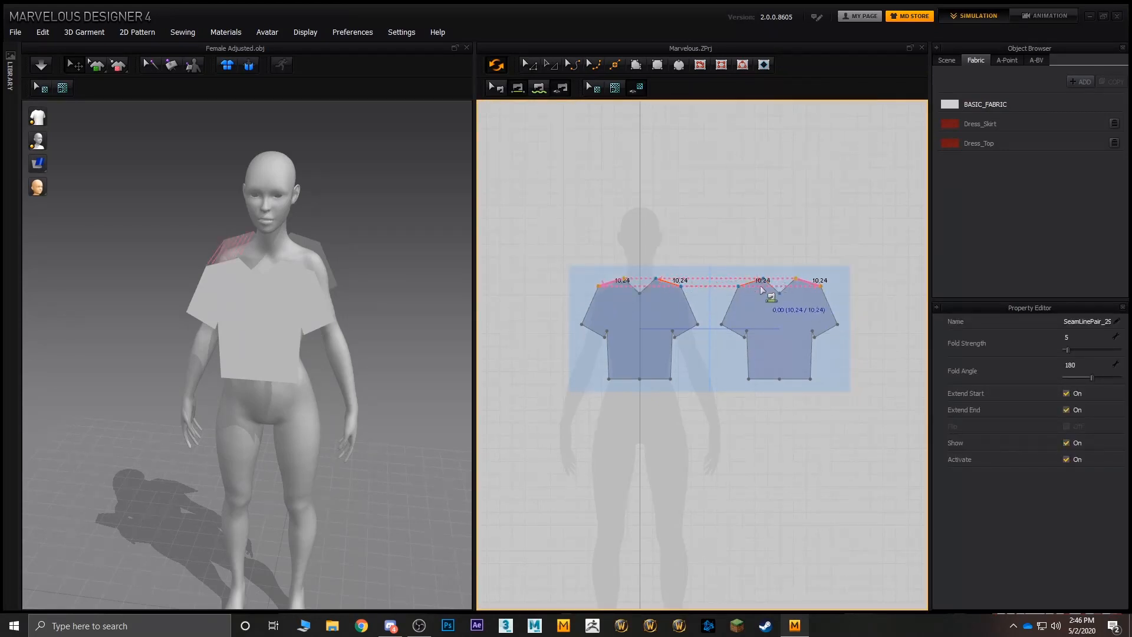
pyautogui.click(757, 283)
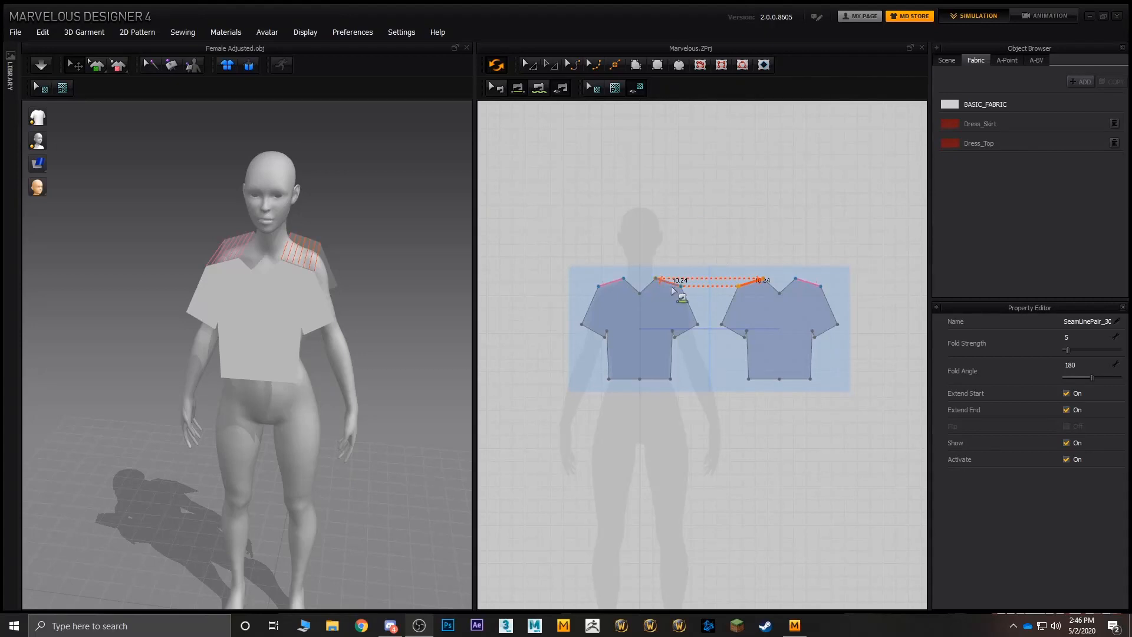
# - Simulate the garment so the shoulder-sewn pieces drape over the avatar, and inspect the result
pyautogui.scroll(2, 666, 284)
pyautogui.press('space')
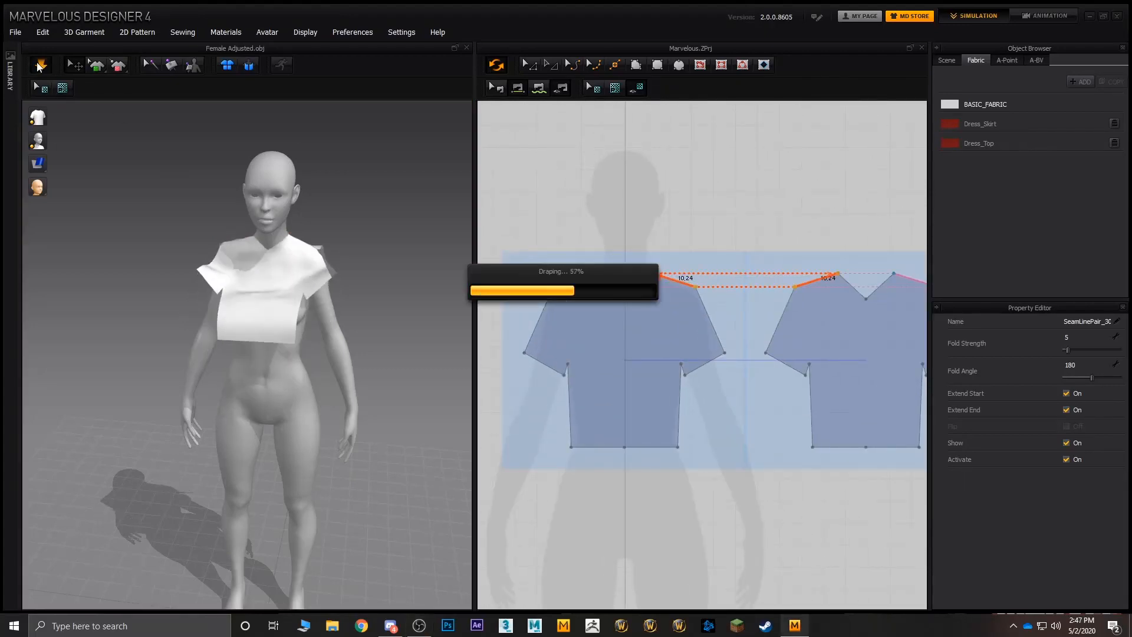
pyautogui.moveTo(215, 182); pyautogui.dragTo(308, 232, button='right')
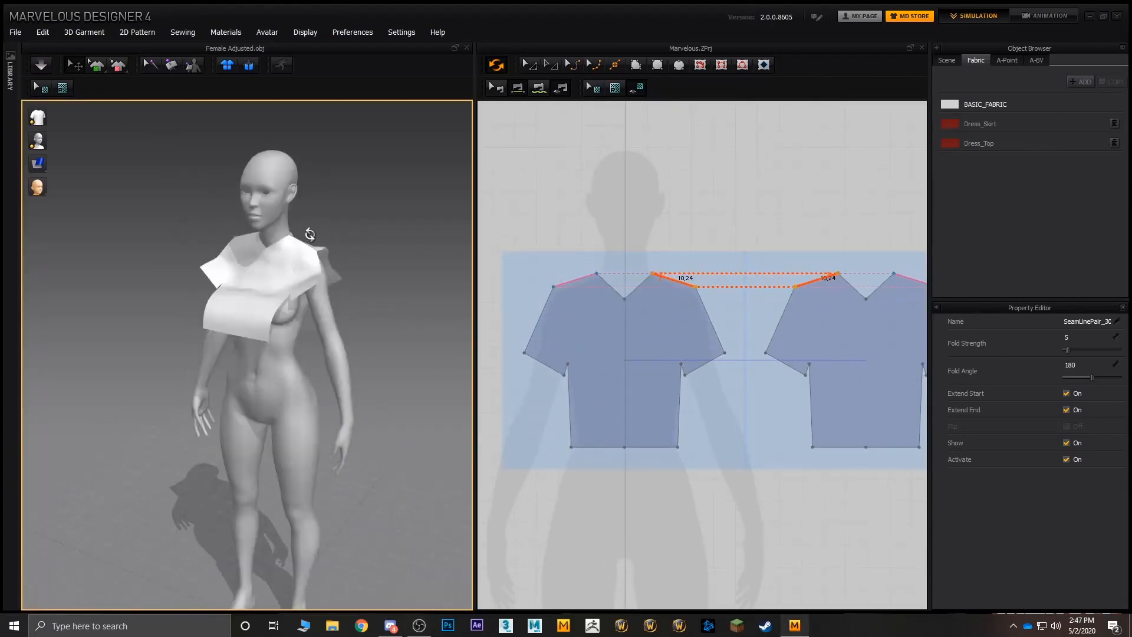
# - Sew both outer sleeve edges of the front piece to the matching outer sleeve edges of the back piece
pyautogui.moveTo(709, 360); pyautogui.dragTo(709, 295, button='right')
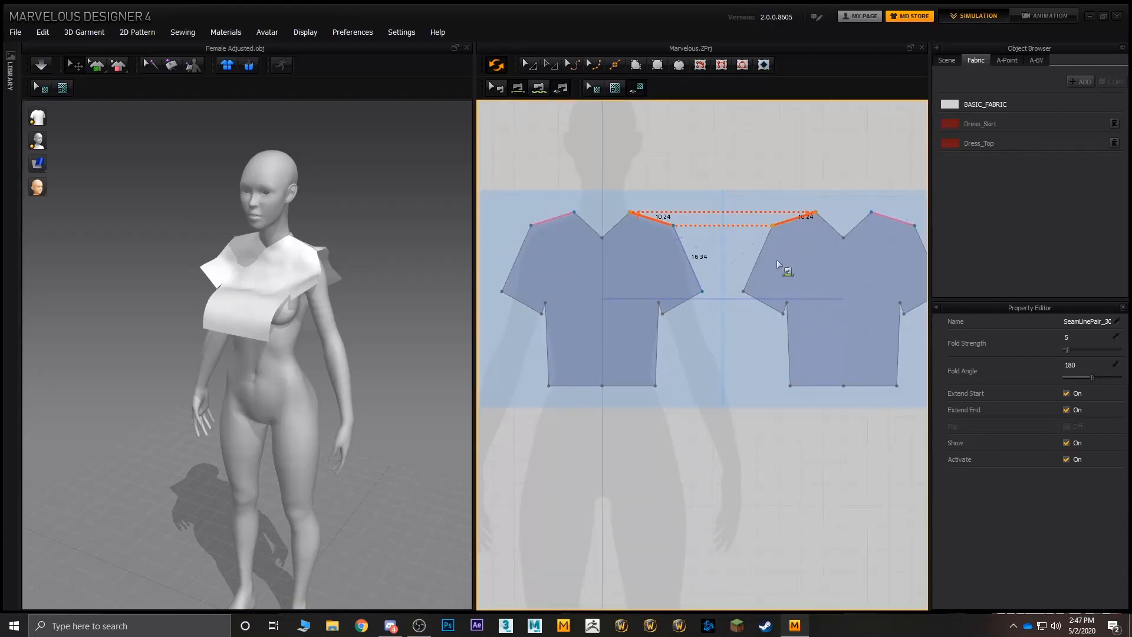
pyautogui.moveTo(872, 261); pyautogui.dragTo(809, 266, button='middle')
pyautogui.click(696, 254)
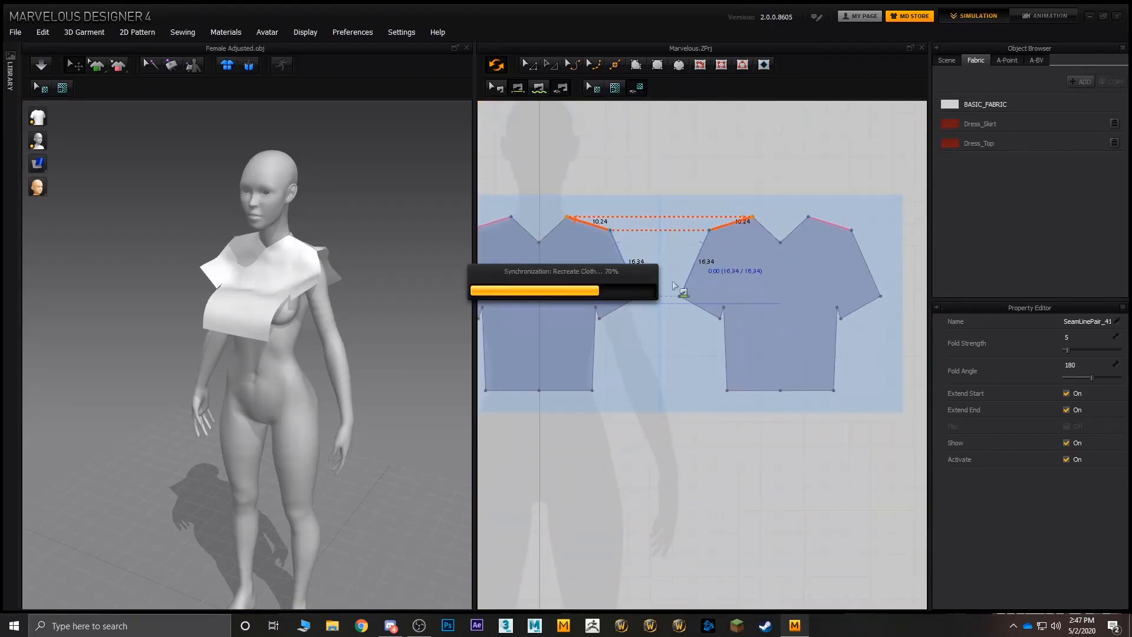
pyautogui.scroll(-2, 582, 290)
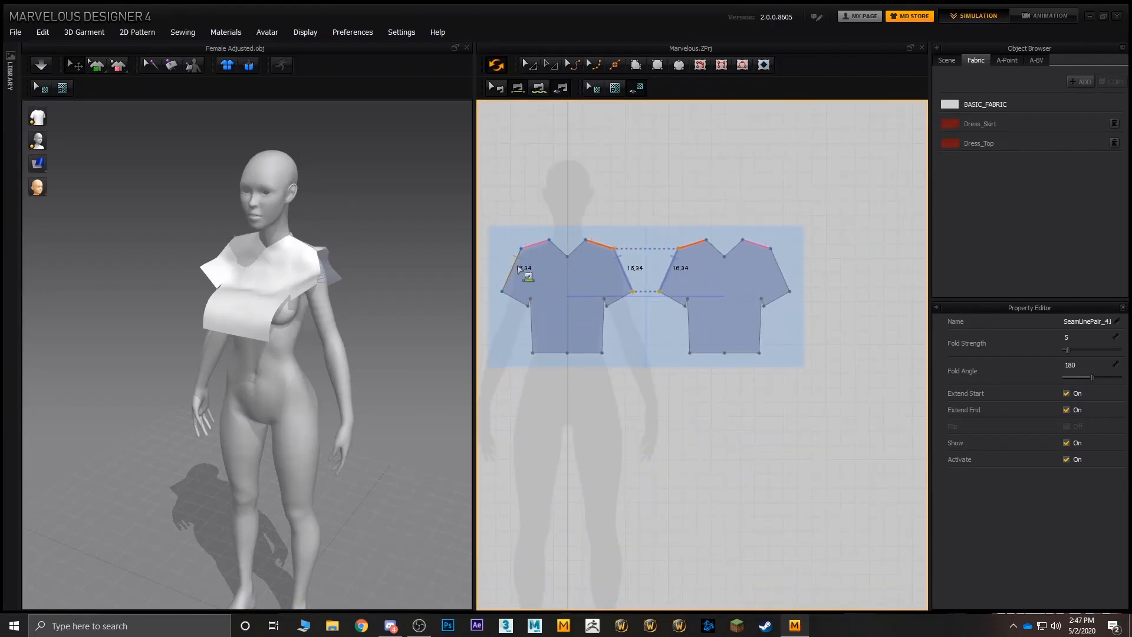
pyautogui.click(779, 263)
pyautogui.scroll(3, 678, 317)
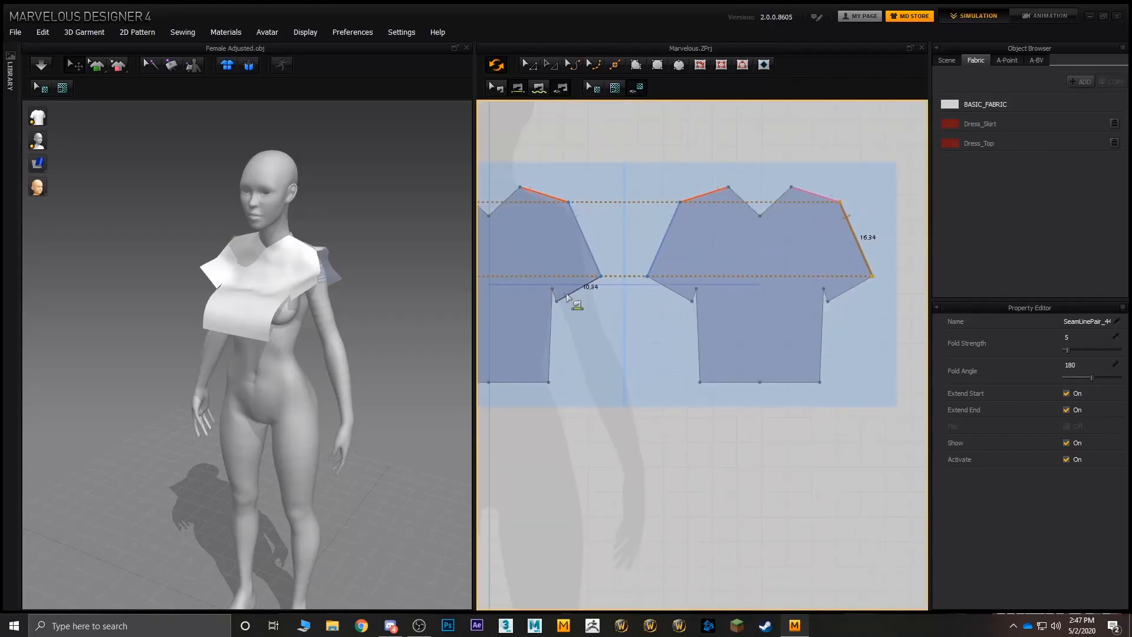
# - Sew the short underarm edges of both sleeves on the front piece to the matching edges on the back piece
pyautogui.click(695, 295)
pyautogui.click(826, 302)
pyautogui.moveTo(632, 298); pyautogui.dragTo(791, 301, button='middle')
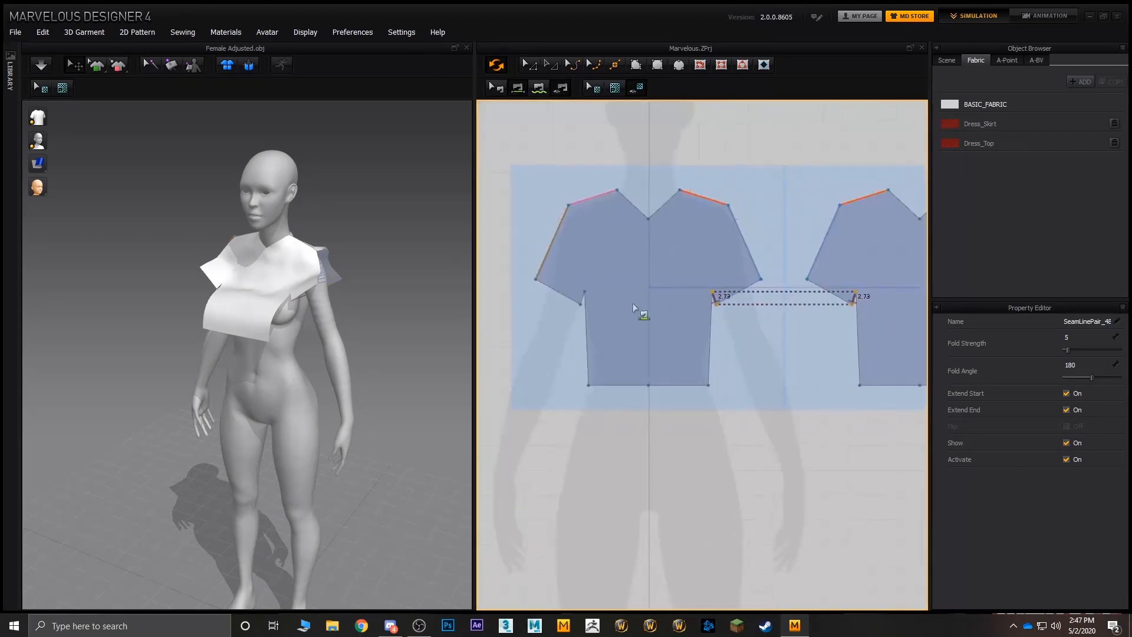
pyautogui.click(583, 301)
# - Sew both torso side edges of the front piece to the matching side edges of the back piece
pyautogui.click(585, 343)
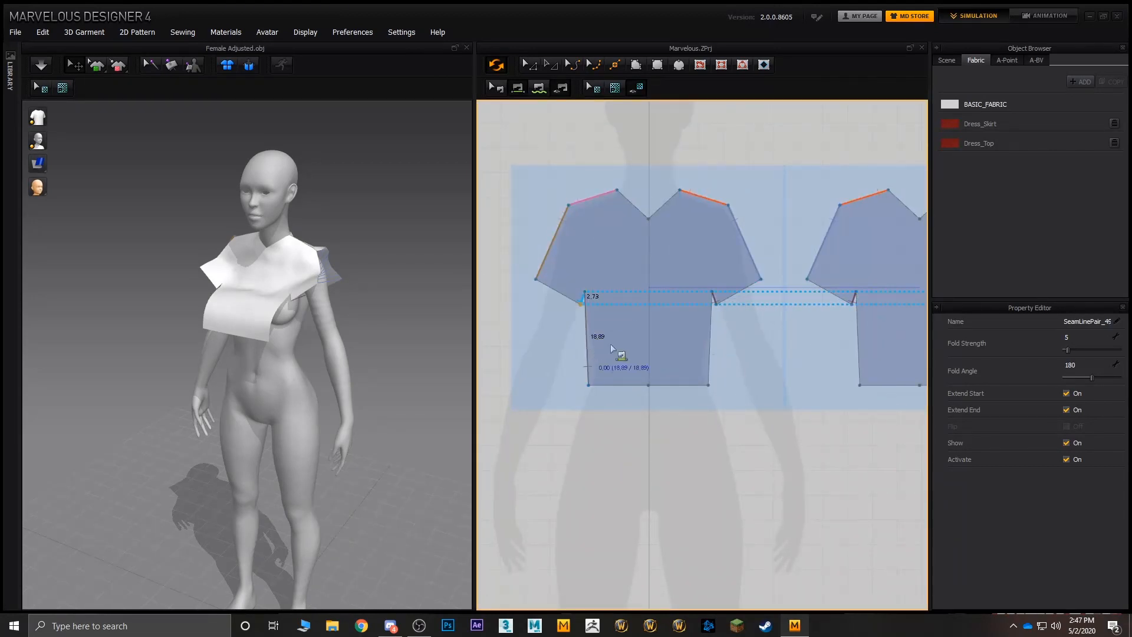
pyautogui.moveTo(837, 339); pyautogui.dragTo(616, 335, button='middle')
pyautogui.click(752, 346)
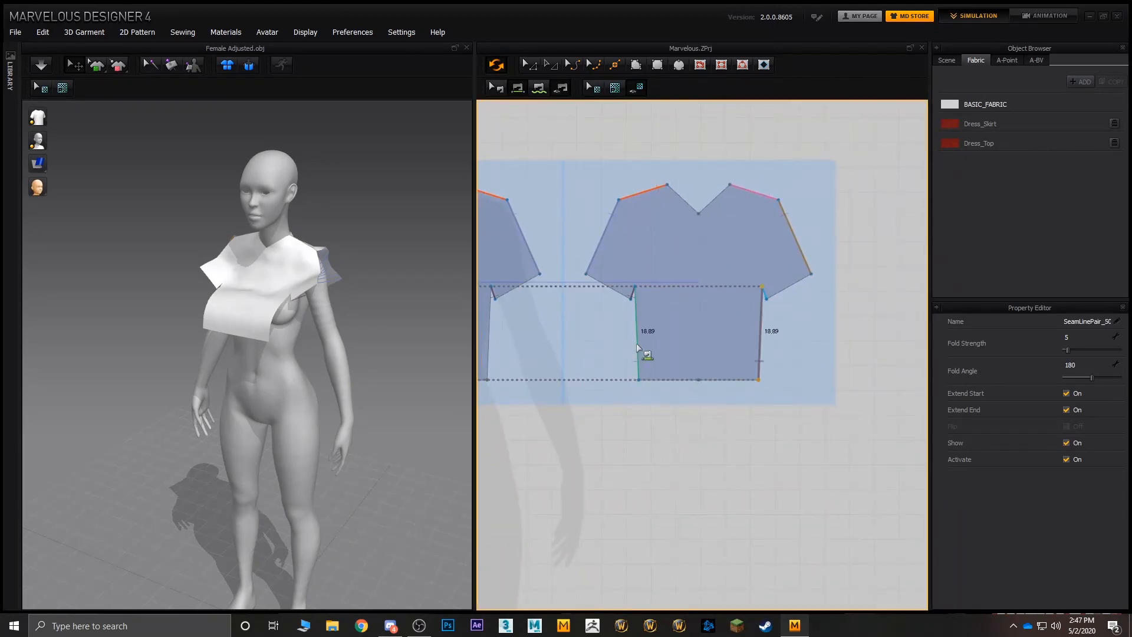
pyautogui.moveTo(542, 340); pyautogui.dragTo(667, 344, button='middle')
pyautogui.click(608, 350)
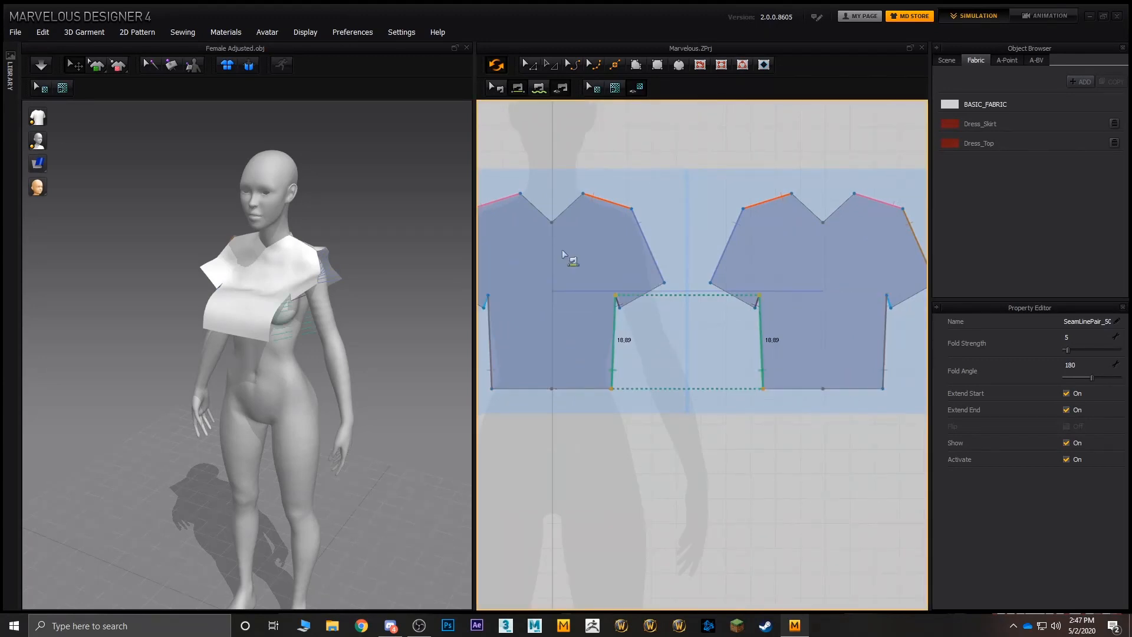
# - Simulate the fully sewn shirt so it drapes on the avatar, and inspect it from all around
pyautogui.click(35, 69)
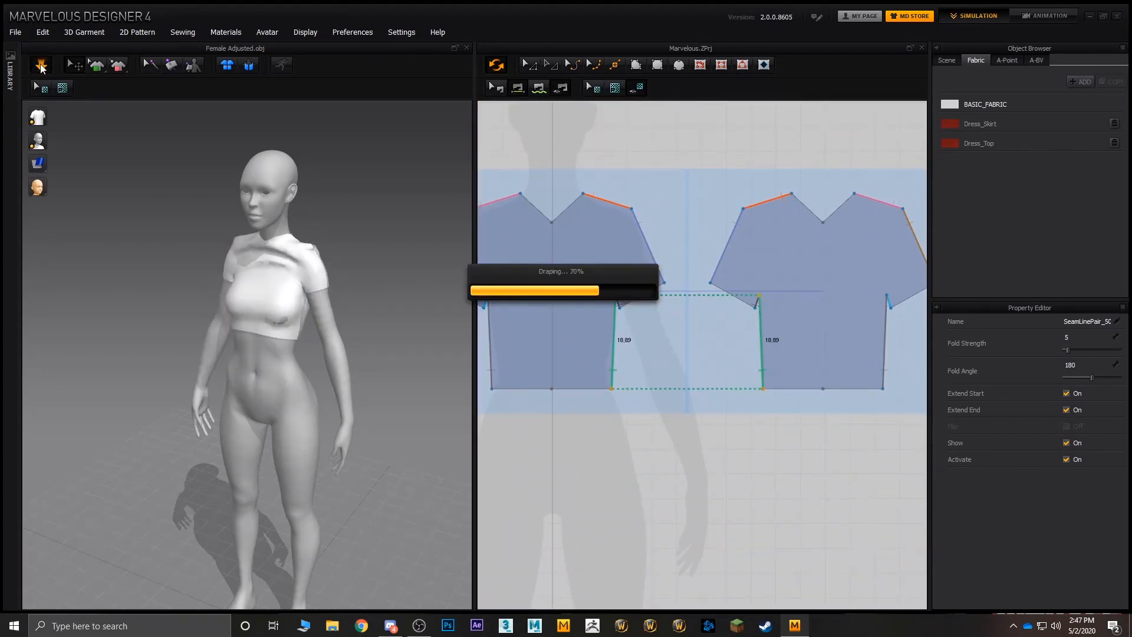
pyautogui.scroll(4, 280, 259)
pyautogui.moveTo(276, 266); pyautogui.dragTo(421, 266, button='right')
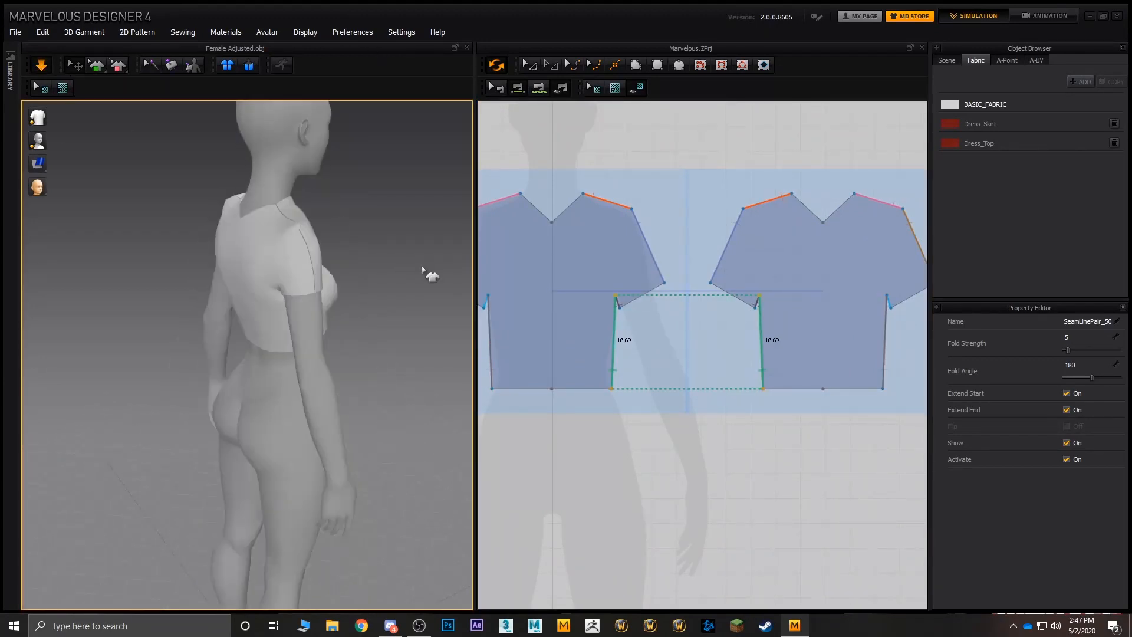
pyautogui.moveTo(298, 236); pyautogui.dragTo(405, 227, button='right')
pyautogui.moveTo(259, 242); pyautogui.dragTo(425, 240, button='right')
# - Pull the draped shirt fabric down along the torso in 3D so it settles lower on the body
pyautogui.moveTo(278, 315); pyautogui.dragTo(282, 510)
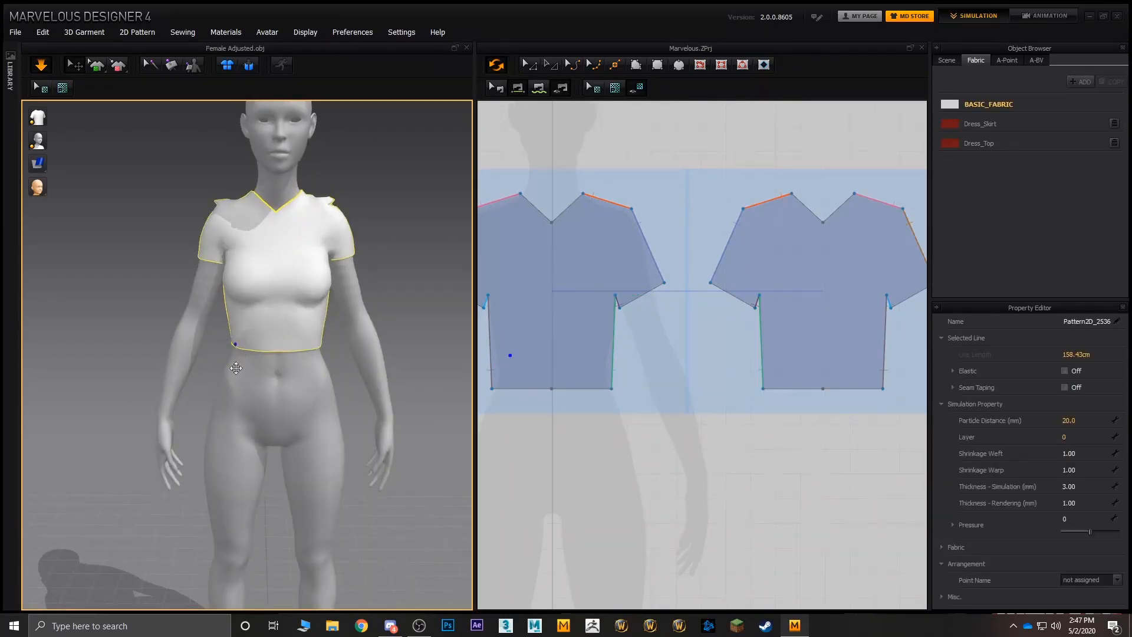
pyautogui.moveTo(236, 367); pyautogui.dragTo(218, 583)
pyautogui.moveTo(305, 340); pyautogui.dragTo(321, 484)
pyautogui.moveTo(384, 295); pyautogui.dragTo(394, 248, button='right')
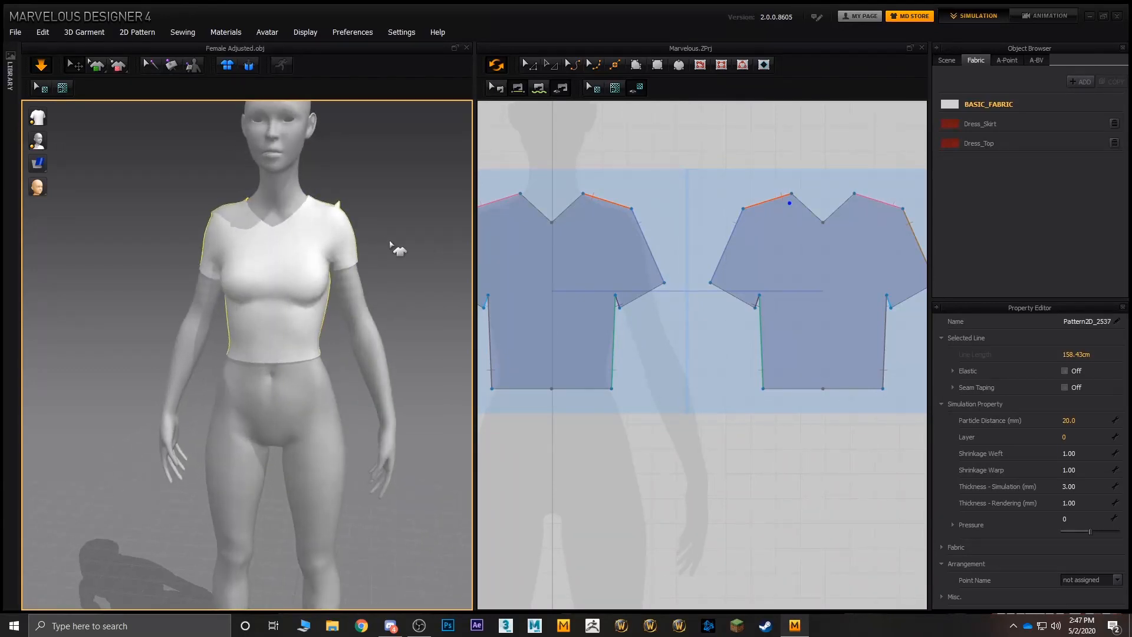
pyautogui.scroll(2, 360, 232)
pyautogui.moveTo(349, 230); pyautogui.dragTo(389, 317, button='middle')
# - Convert both outer shoulder points of the front pattern to curve points to round the sleeves, and check the drape
pyautogui.moveTo(605, 181); pyautogui.dragTo(664, 185, button='middle')
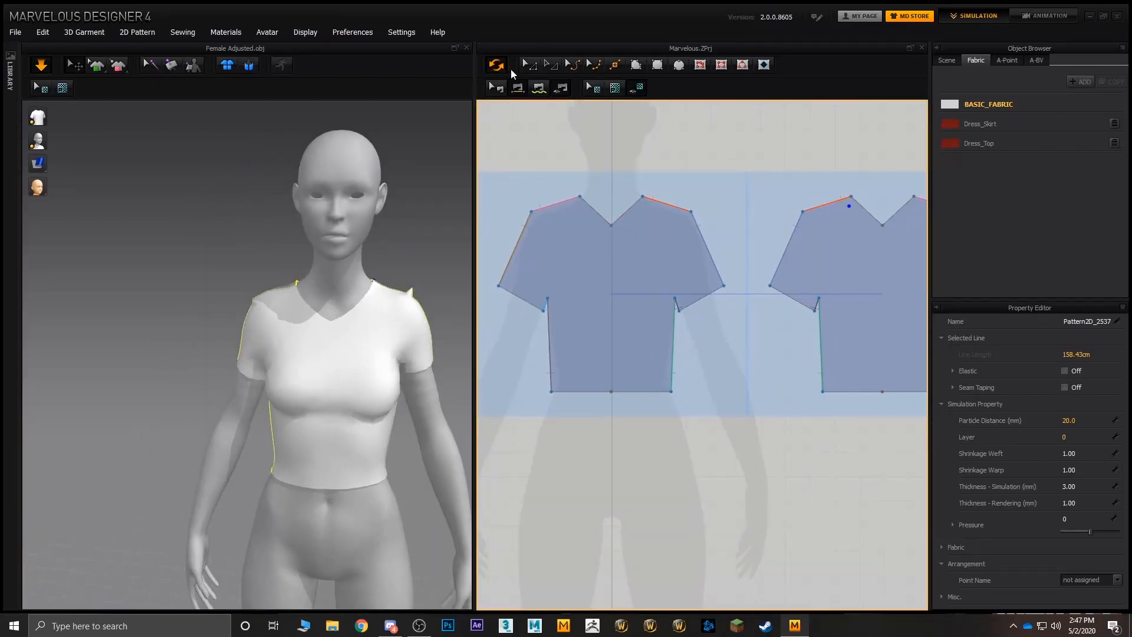
pyautogui.click(578, 149)
pyautogui.click(529, 210)
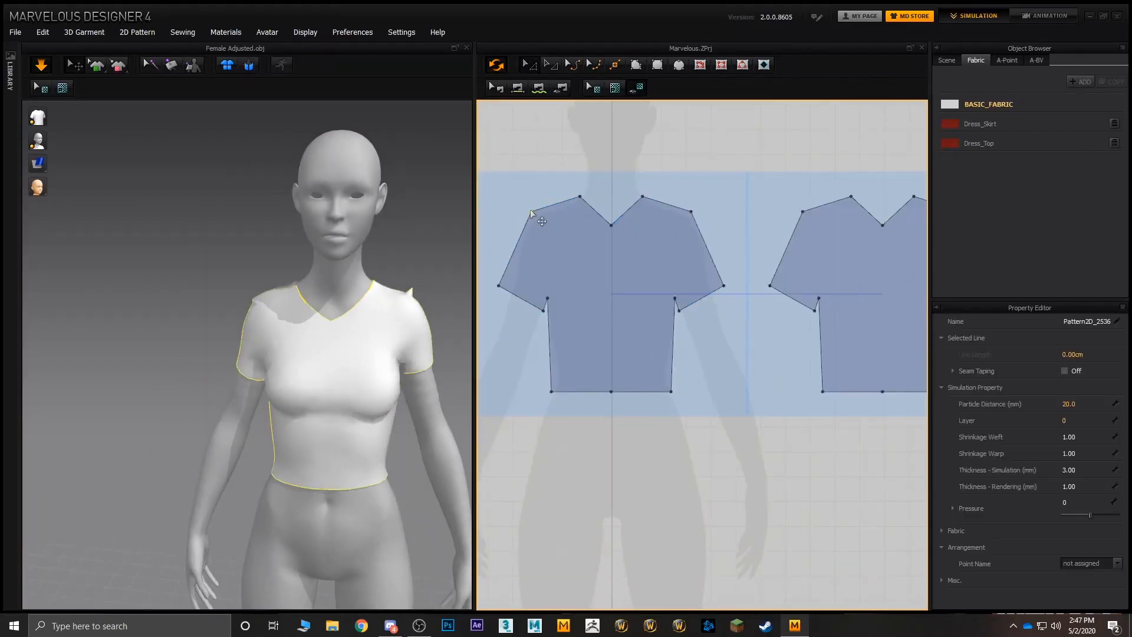
pyautogui.rightClick(530, 210)
pyautogui.click(564, 240)
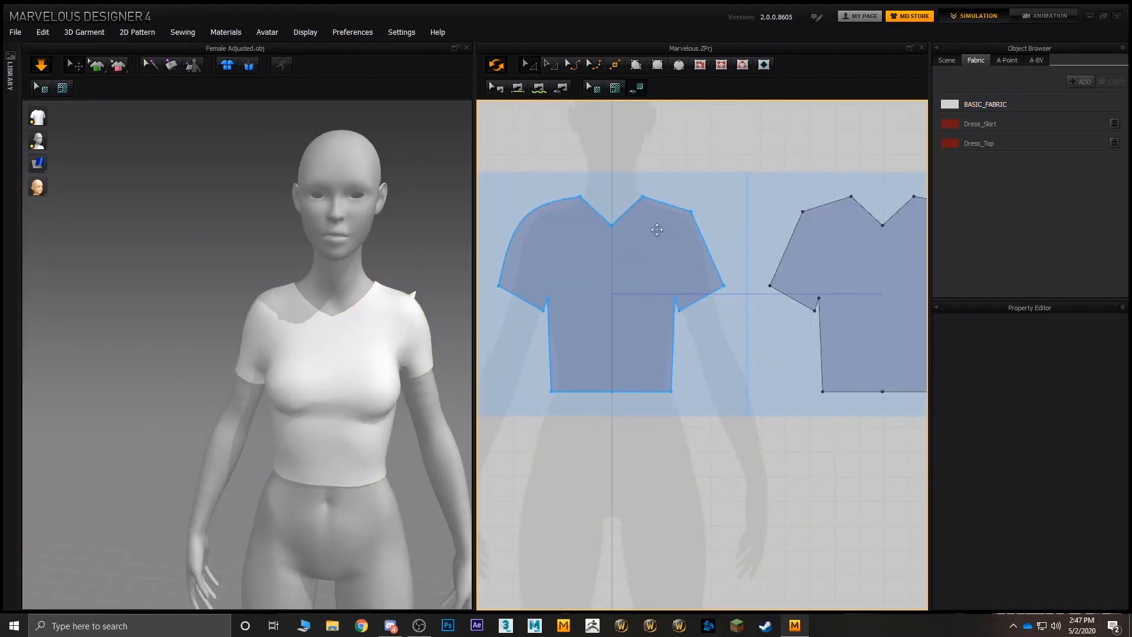
pyautogui.click(701, 220)
pyautogui.rightClick(691, 211)
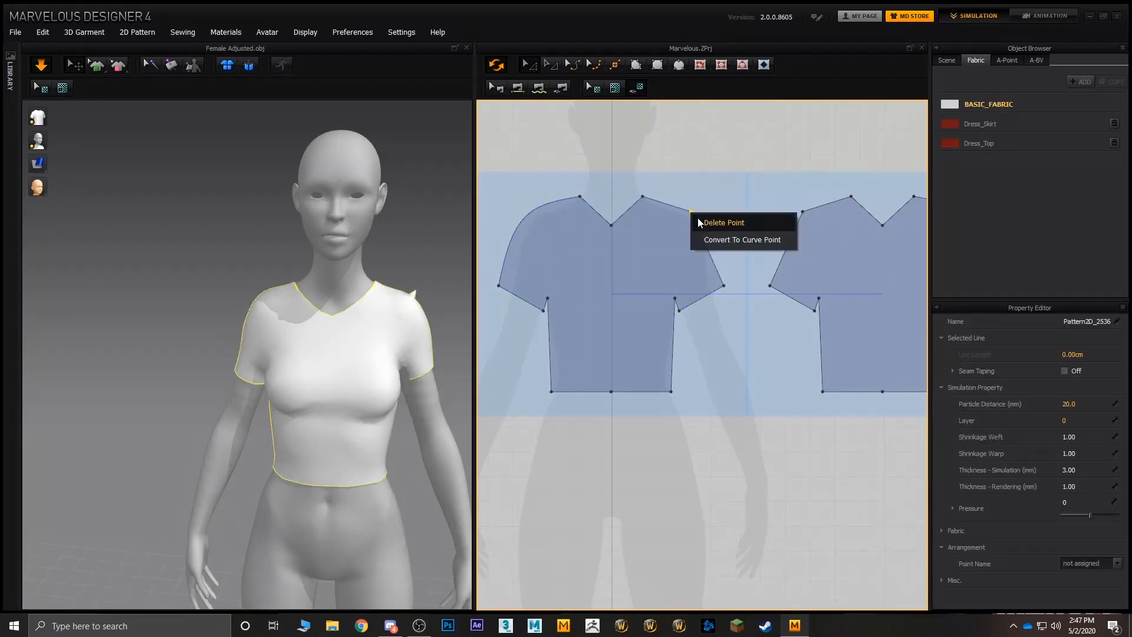
pyautogui.click(726, 241)
pyautogui.moveTo(823, 206); pyautogui.dragTo(726, 200, button='middle')
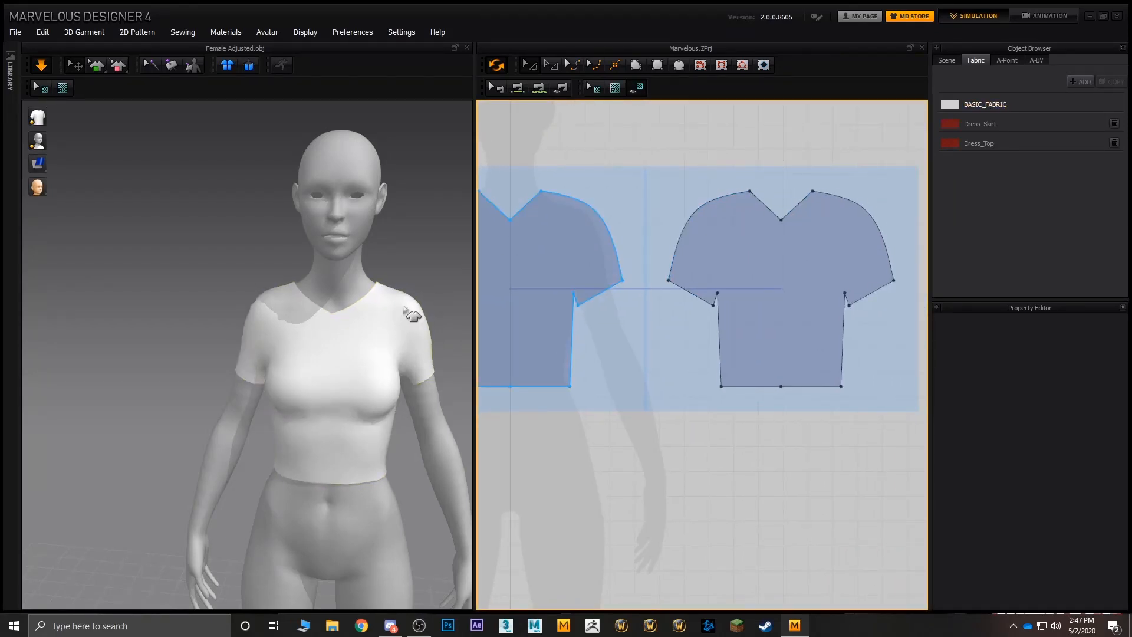
pyautogui.moveTo(325, 273); pyautogui.dragTo(227, 295, button='right')
pyautogui.click(260, 298)
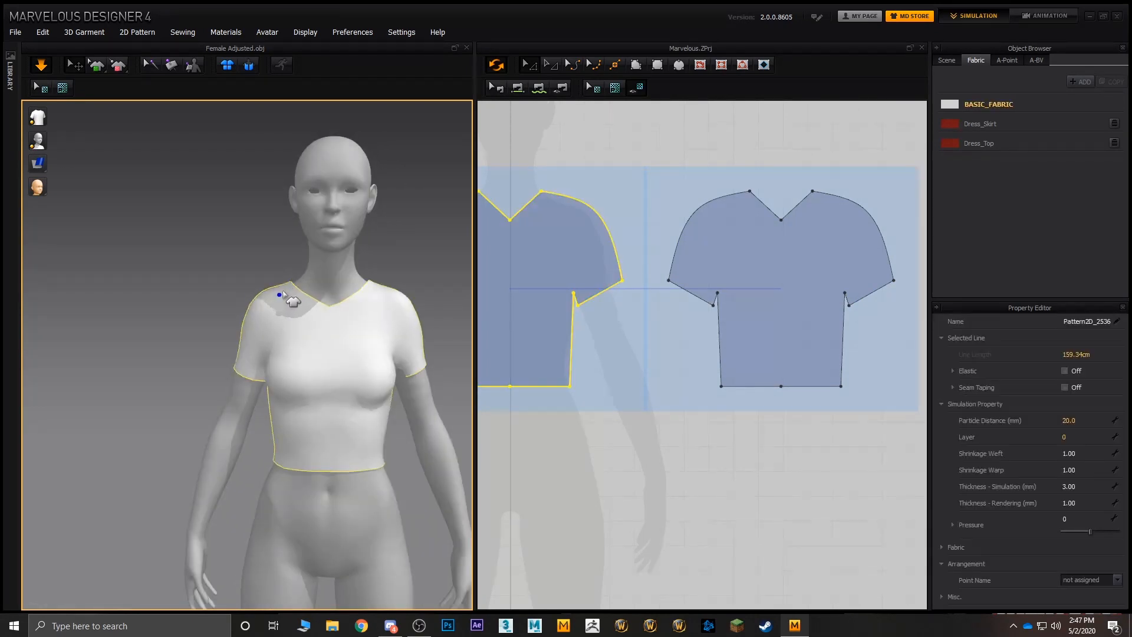
# - Widen the neckline by moving both upper neck points of the front pattern outward and slightly down
pyautogui.moveTo(624, 222); pyautogui.dragTo(682, 236, button='middle')
pyautogui.click(596, 162)
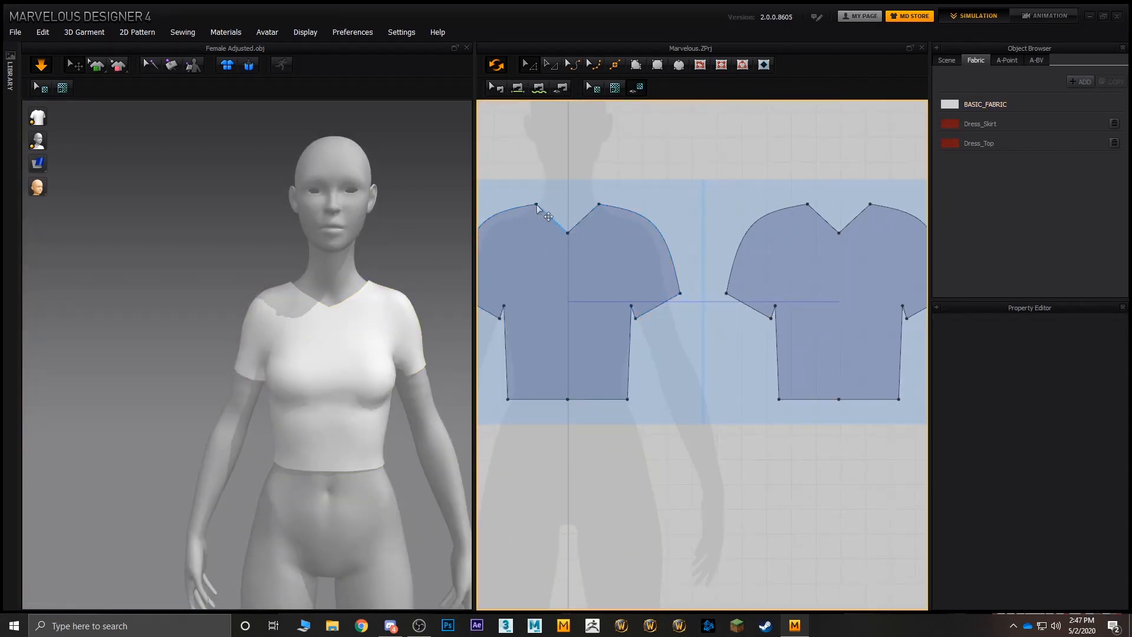
pyautogui.moveTo(536, 205); pyautogui.dragTo(518, 211)
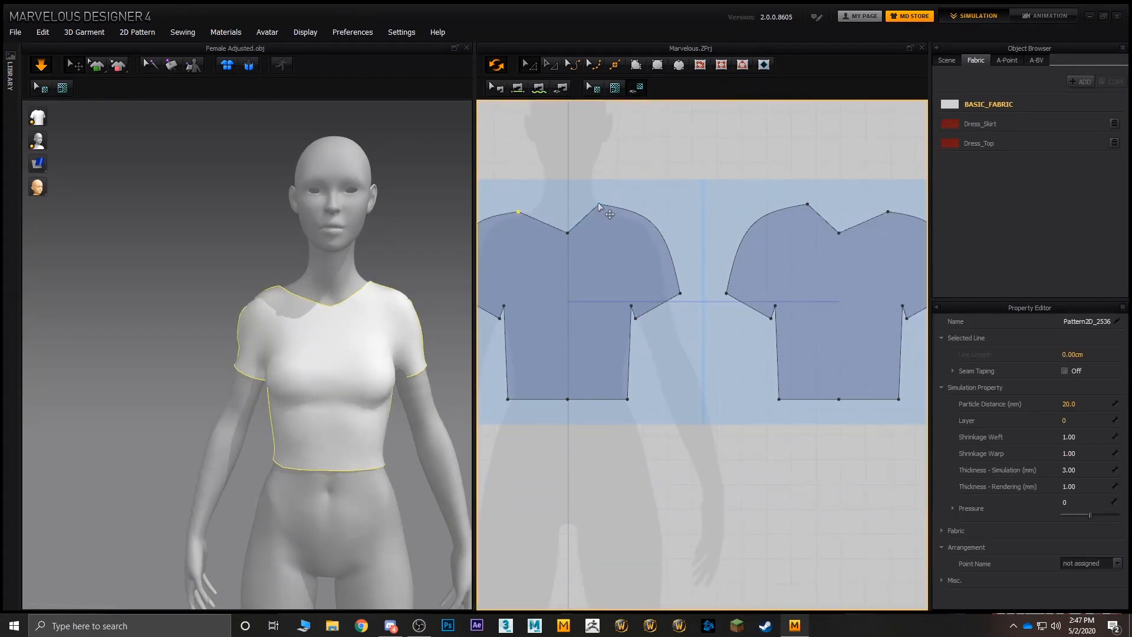
pyautogui.moveTo(598, 203); pyautogui.dragTo(623, 213)
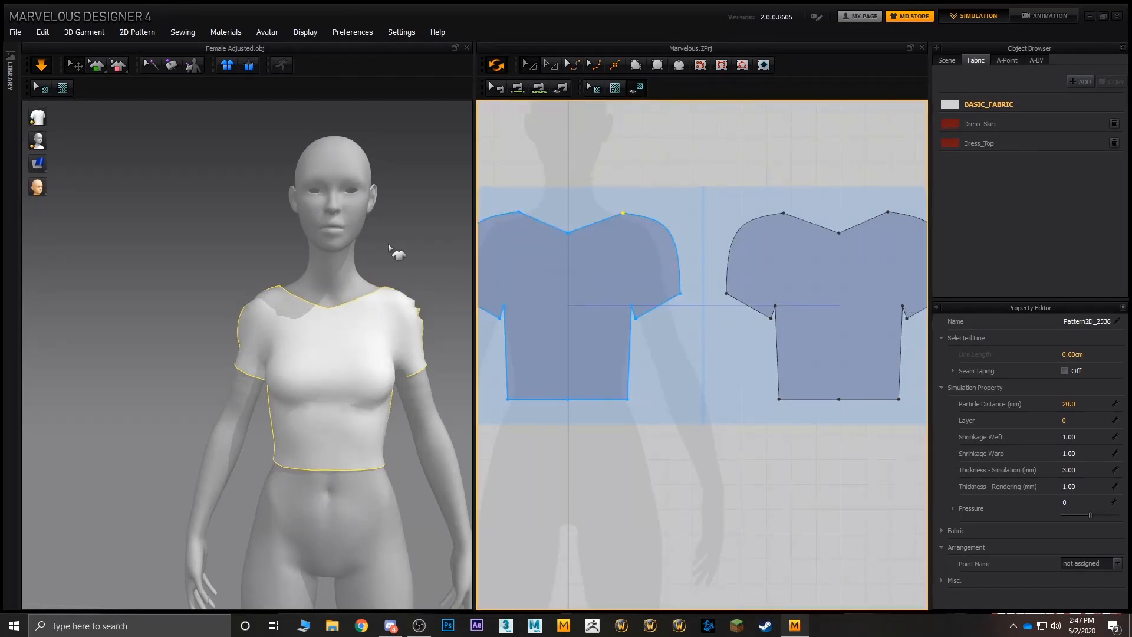
# - Tug the front piece's sleeve fabric in 3D to settle the drape around the arm
pyautogui.moveTo(389, 244); pyautogui.dragTo(330, 247, button='right')
pyautogui.moveTo(396, 363); pyautogui.dragTo(393, 409)
pyautogui.moveTo(393, 410); pyautogui.dragTo(480, 373, button='right')
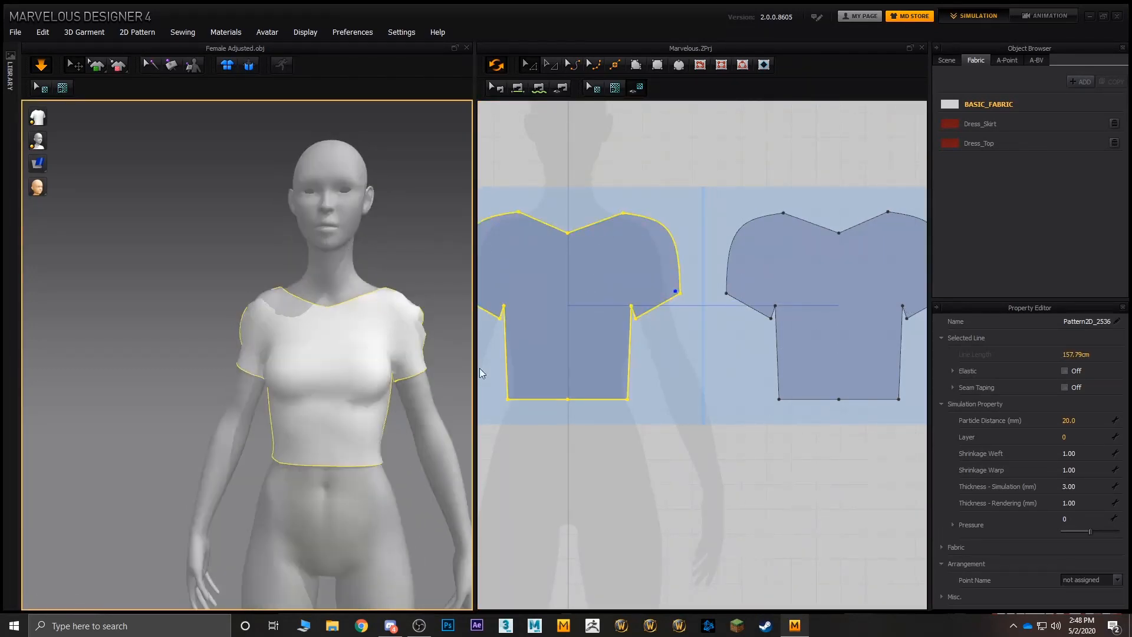
# - Flatten the curves along the shoulders and sleeves of the front pattern by pulling both curved edges slightly inward
pyautogui.click(692, 198)
pyautogui.click(671, 233)
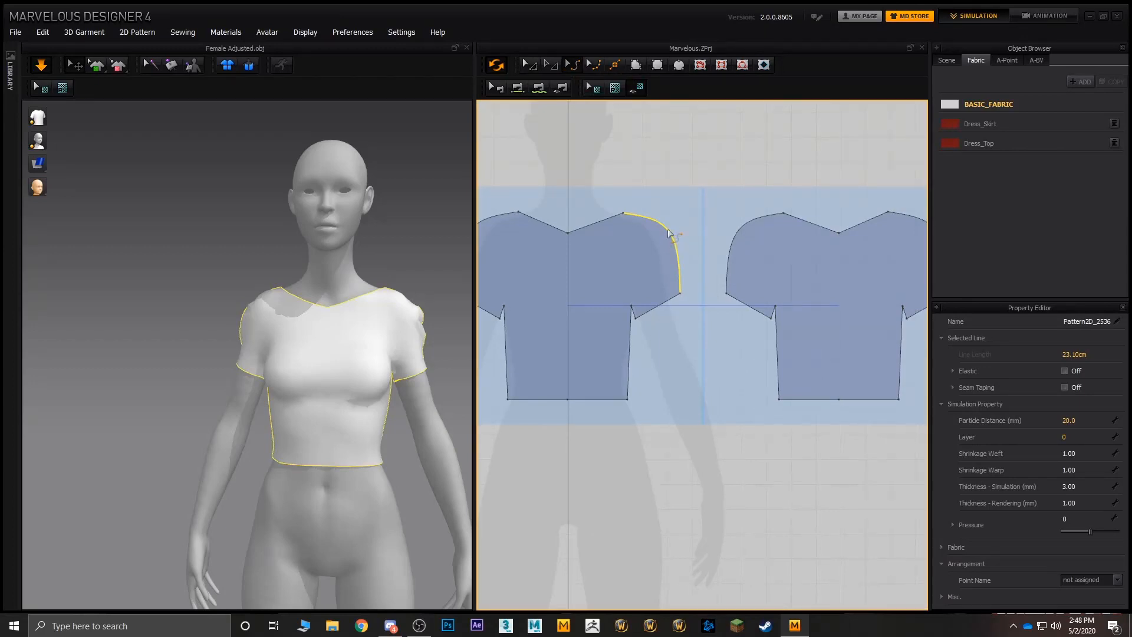
pyautogui.moveTo(671, 236); pyautogui.dragTo(643, 242)
pyautogui.moveTo(601, 202); pyautogui.dragTo(649, 203, button='middle')
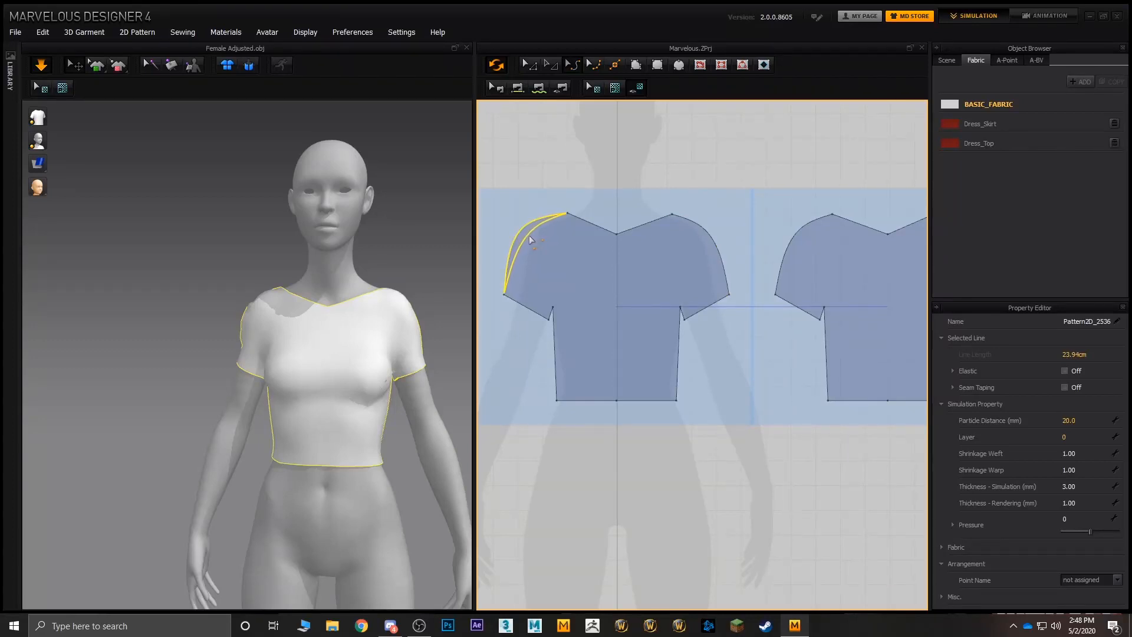
pyautogui.moveTo(529, 235); pyautogui.dragTo(529, 236)
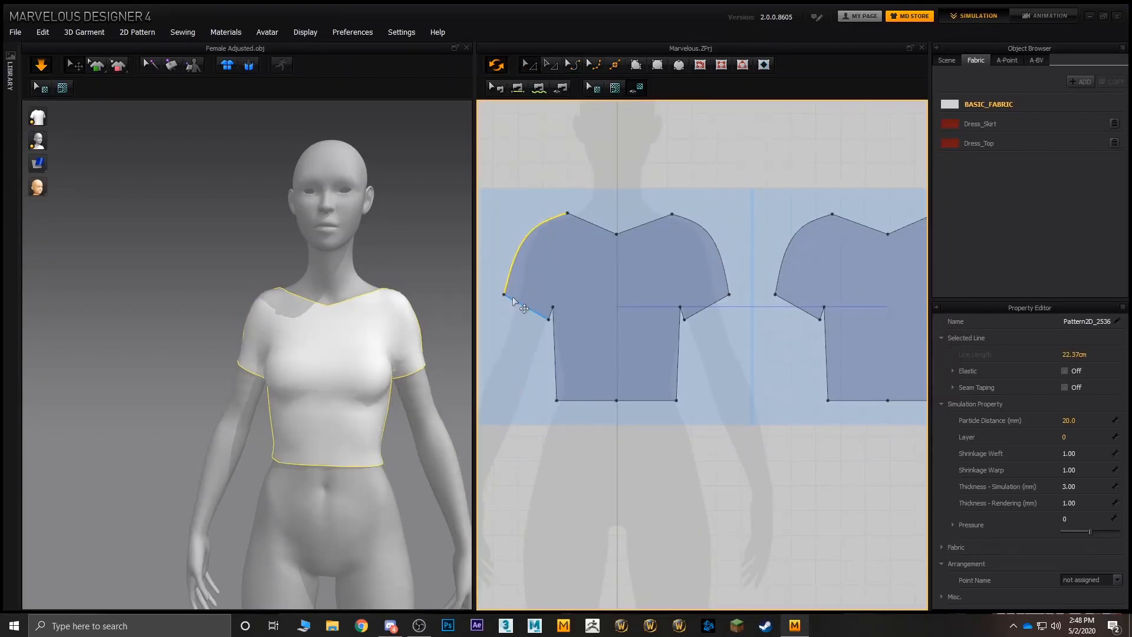
# - Move both outer sleeve hem corners of the front pattern slightly inward and down, and check the sleeve fit
pyautogui.moveTo(505, 293); pyautogui.dragTo(515, 299)
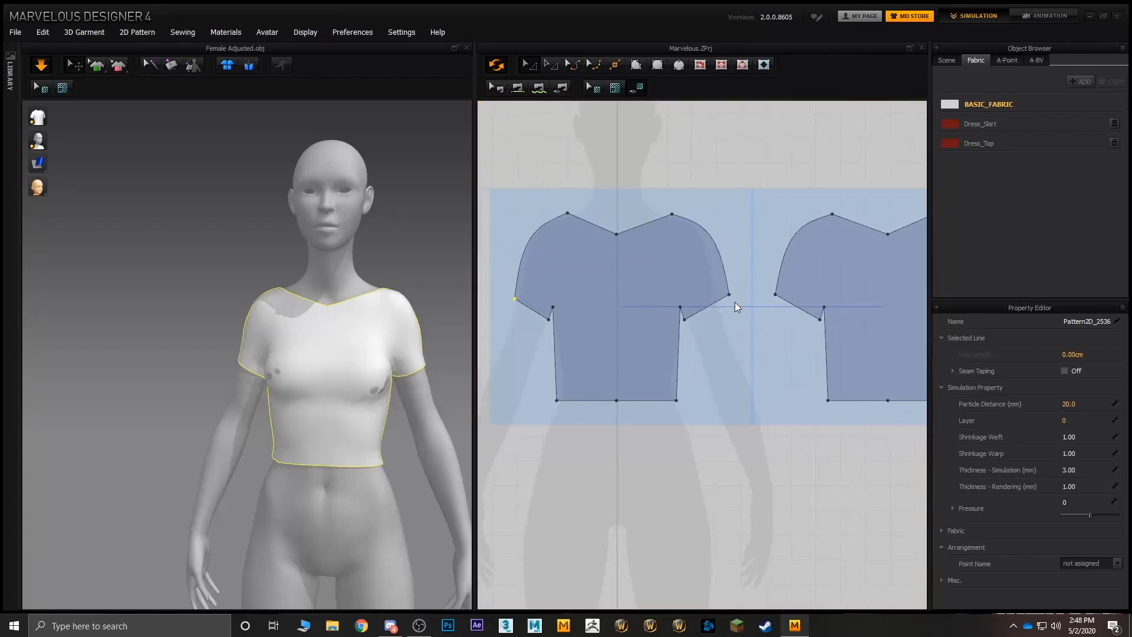
pyautogui.moveTo(729, 293); pyautogui.dragTo(723, 301)
pyautogui.moveTo(373, 336); pyautogui.dragTo(275, 308, button='right')
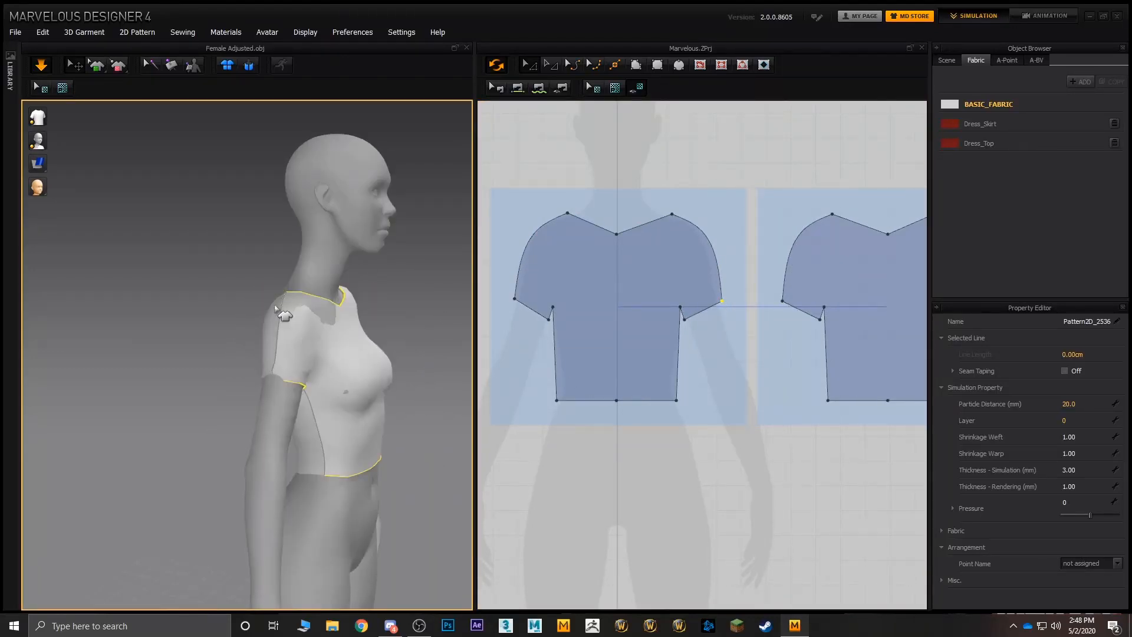
# - Pull the front piece's sleeve hem fabric in 3D near the armpit to adjust how it sits on the arm
pyautogui.moveTo(303, 392); pyautogui.dragTo(333, 352, button='right')
pyautogui.click(259, 377)
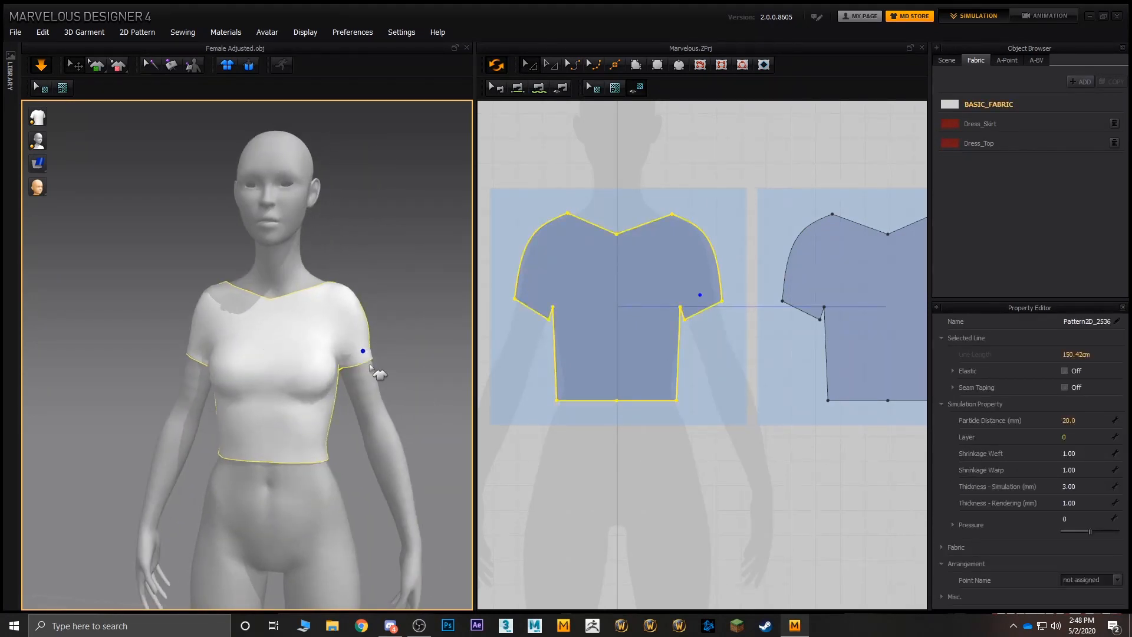
pyautogui.moveTo(346, 360)
pyautogui.mouseDown()
pyautogui.moveTo(386, 362)
pyautogui.moveTo(346, 365)
pyautogui.mouseUp()
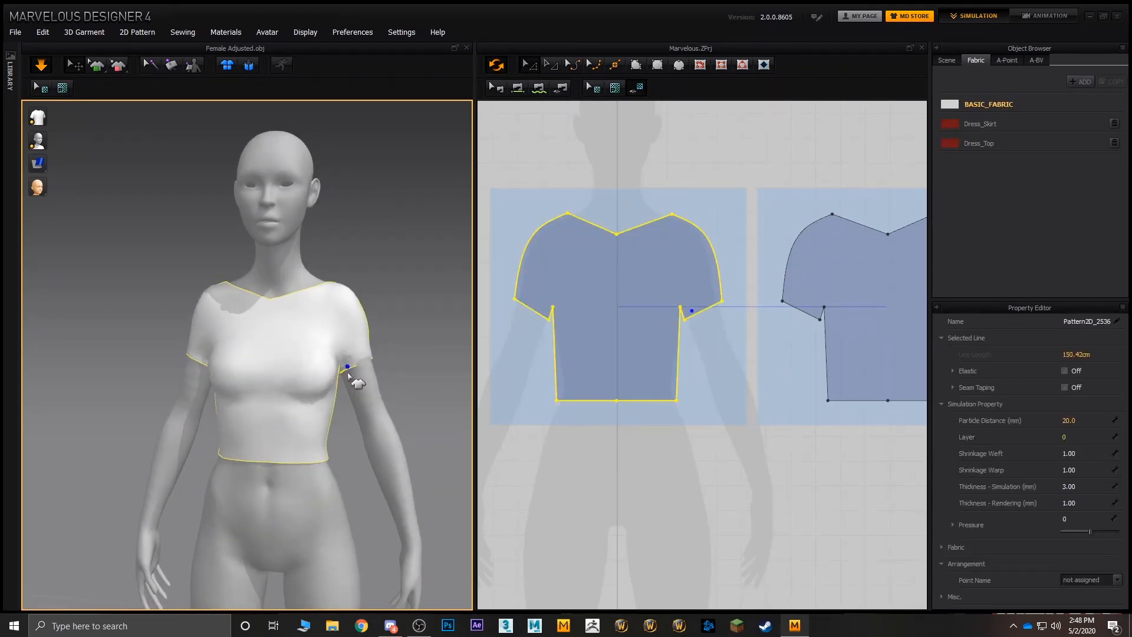
pyautogui.moveTo(349, 368)
pyautogui.mouseDown(button='right')
pyautogui.moveTo(362, 364)
pyautogui.moveTo(346, 265)
pyautogui.moveTo(354, 361)
pyautogui.mouseUp(button='right')
# - Inspect the armpit areas up close and tug the back piece's sleeve fabric to settle it around the arm
pyautogui.scroll(5, 378, 380)
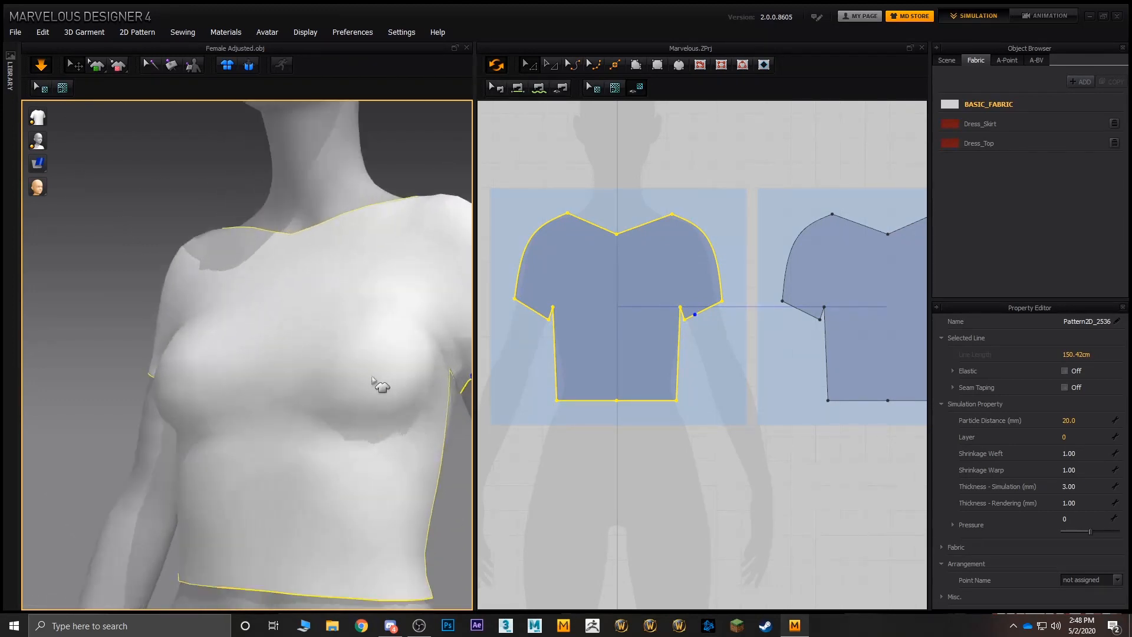
pyautogui.moveTo(380, 384); pyautogui.dragTo(355, 313, button='middle')
pyautogui.moveTo(355, 313); pyautogui.dragTo(139, 378, button='right')
pyautogui.scroll(4, 140, 378)
pyautogui.moveTo(73, 375); pyautogui.dragTo(123, 472)
pyautogui.moveTo(46, 390); pyautogui.dragTo(226, 500)
pyautogui.scroll(-5, 143, 412)
pyautogui.scroll(3, 172, 392)
pyautogui.moveTo(114, 349); pyautogui.dragTo(193, 369, button='right')
pyautogui.scroll(-4, 173, 392)
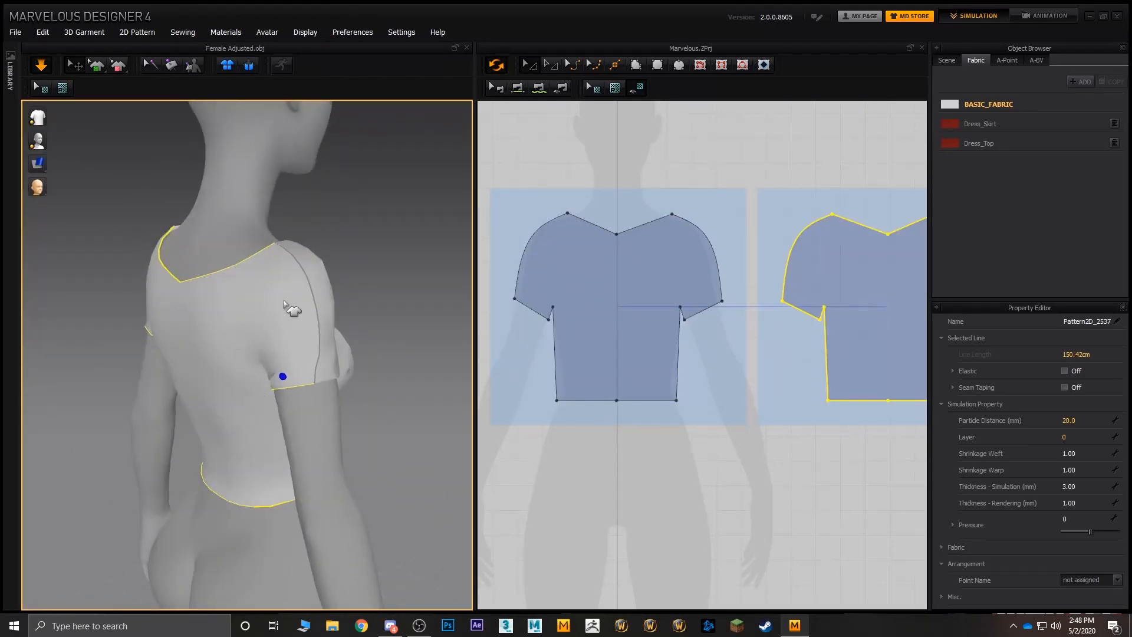
# - Examine the draped shirt's back, shoulder seam and sleeve from the rear and side, along with the full 2D pattern
pyautogui.moveTo(293, 308); pyautogui.dragTo(155, 304, button='right')
pyautogui.moveTo(245, 285); pyautogui.dragTo(345, 350, button='right')
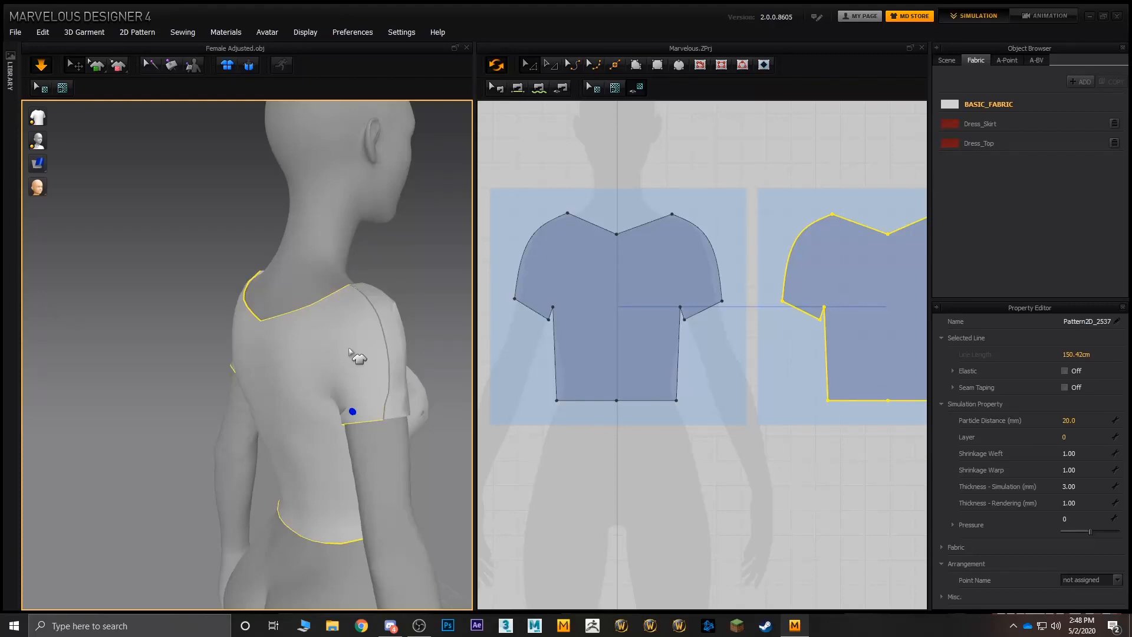
pyautogui.scroll(-5, 677, 352)
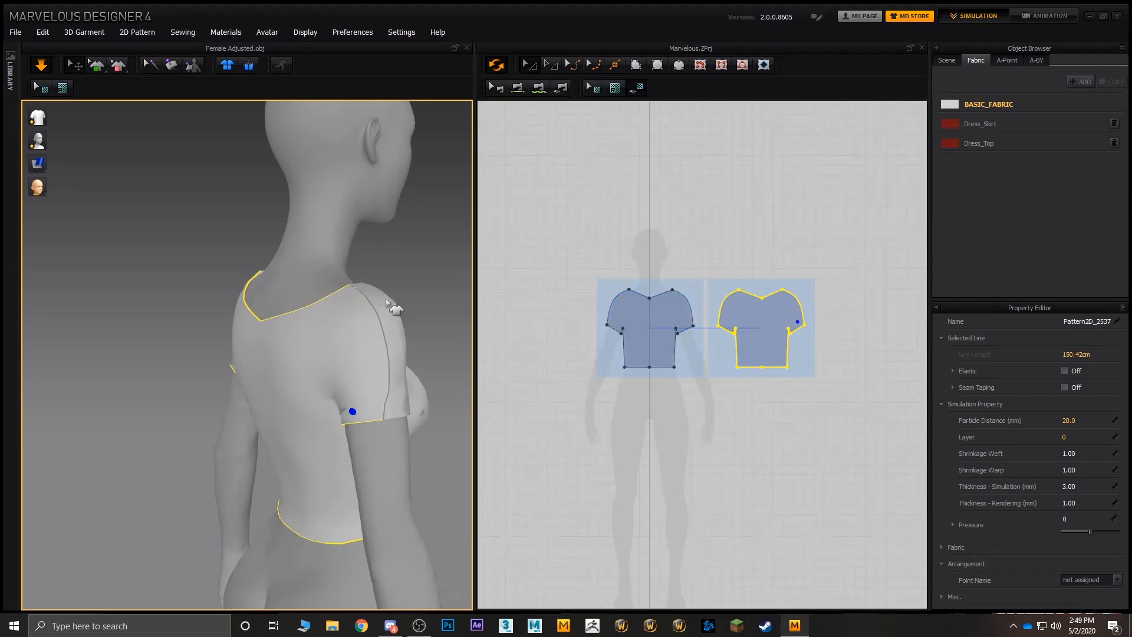
pyautogui.moveTo(268, 313); pyautogui.dragTo(331, 305, button='right')
pyautogui.moveTo(317, 363); pyautogui.dragTo(283, 364, button='right')
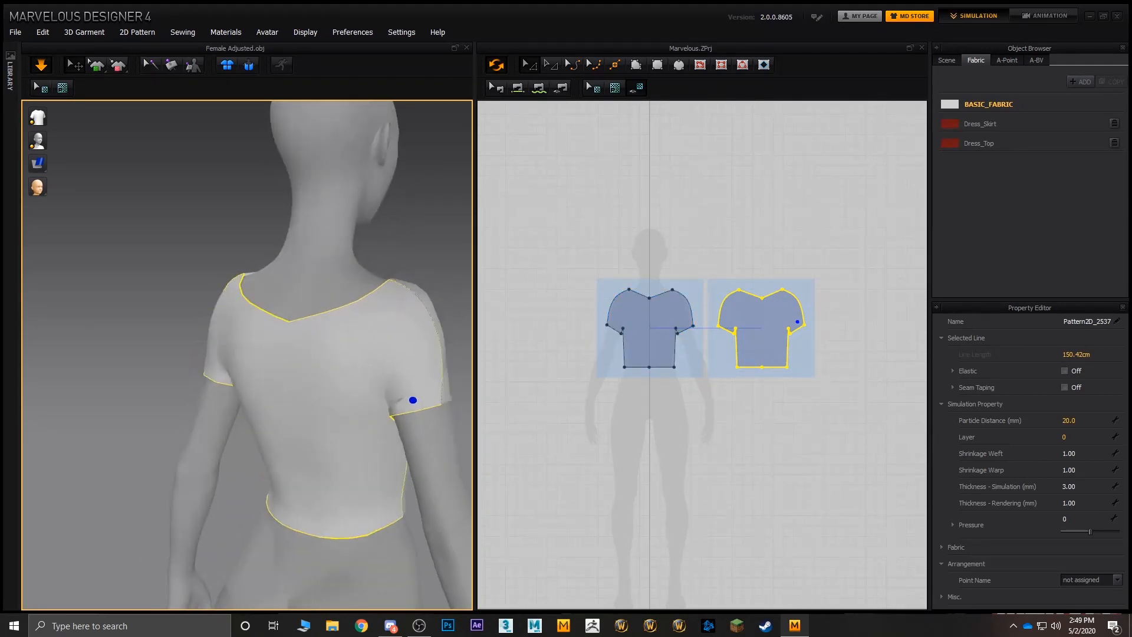
pyautogui.moveTo(352, 350); pyautogui.dragTo(299, 362, button='right')
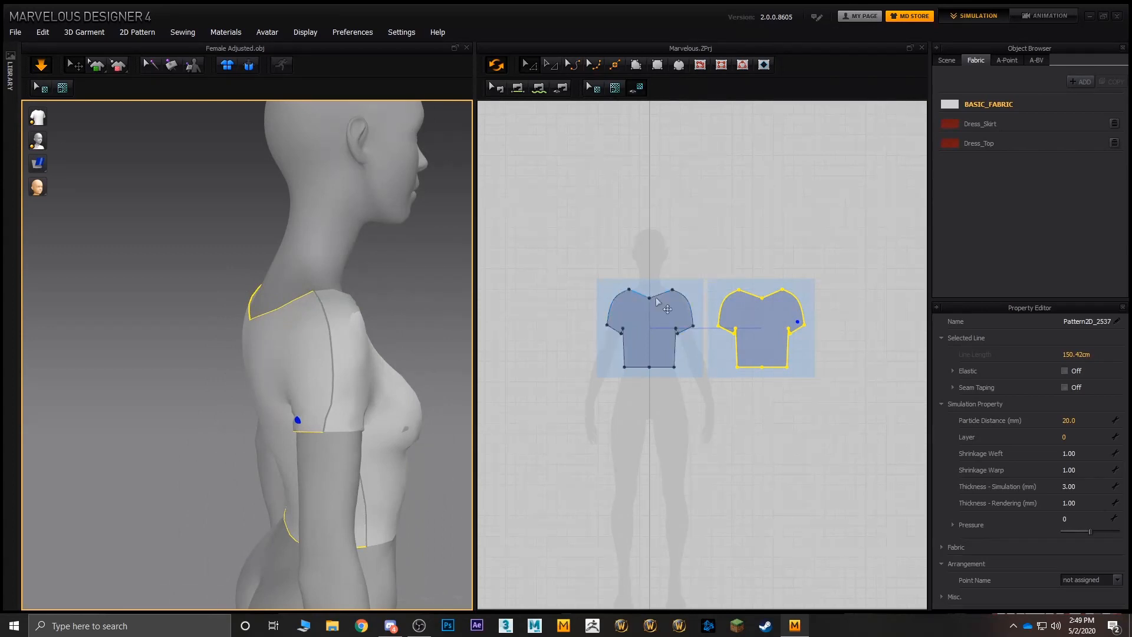
# - Draw a narrow upright rectangular pattern about 9 cm wide, centred above the avatar silhouette's head in the 2D pattern area
pyautogui.scroll(5, 660, 302)
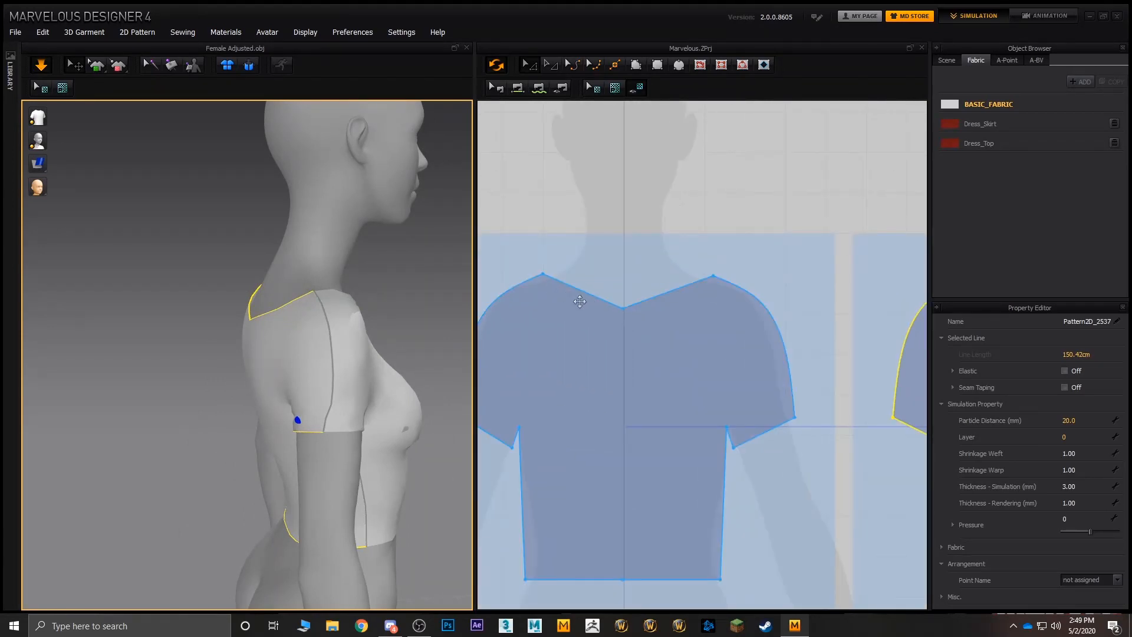
pyautogui.scroll(-5, 601, 278)
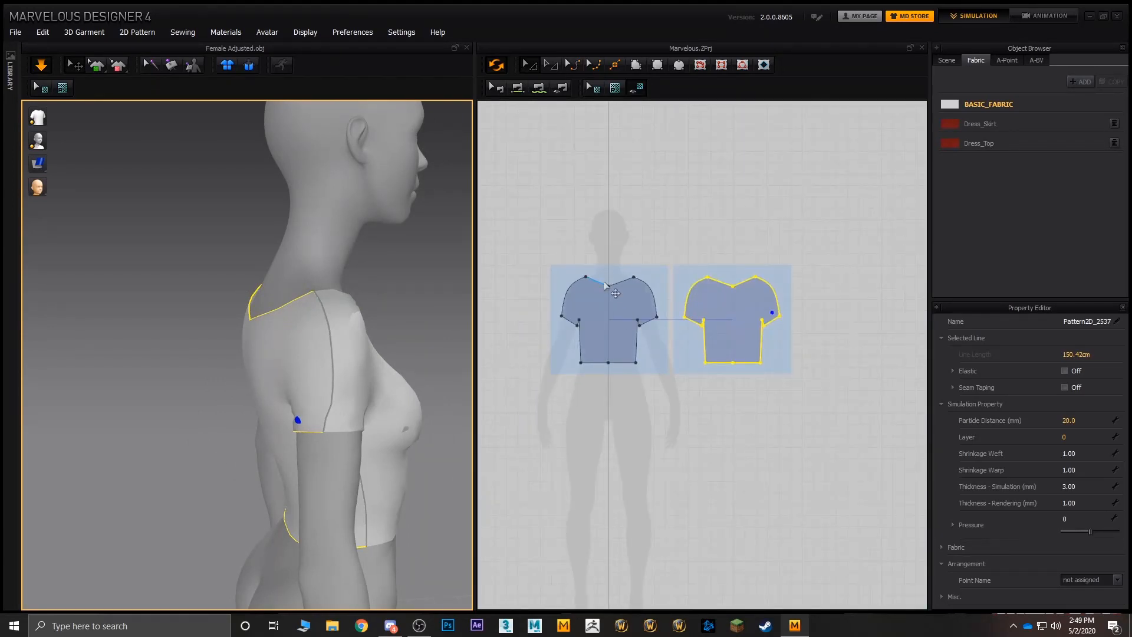
pyautogui.click(616, 295)
pyautogui.moveTo(667, 289); pyautogui.dragTo(674, 250, button='middle')
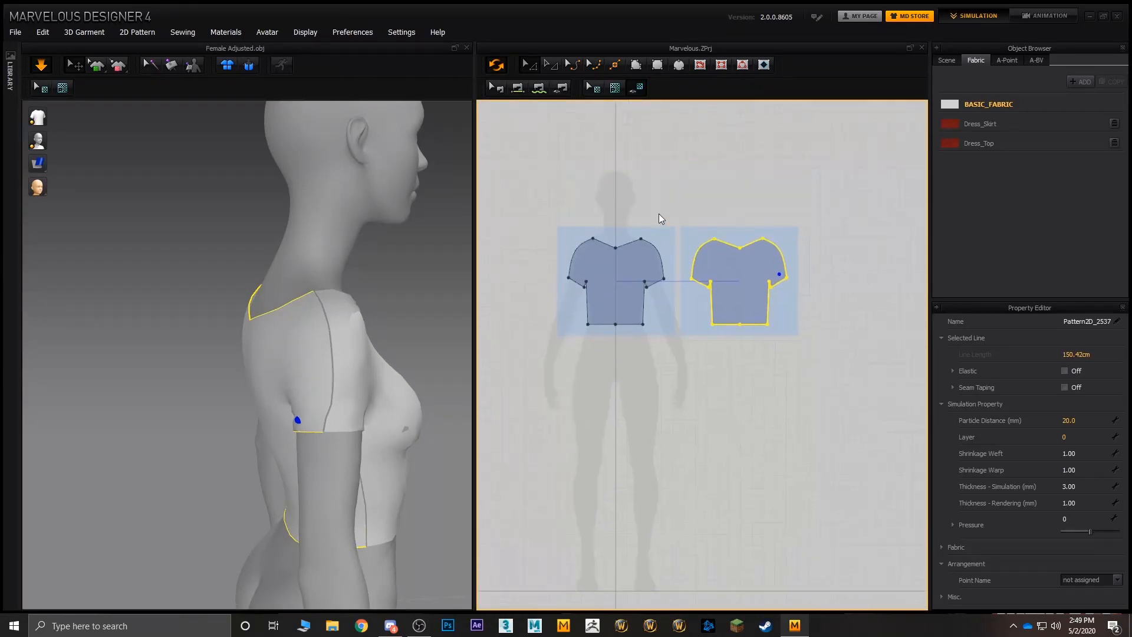
pyautogui.click(658, 212)
pyautogui.moveTo(614, 146); pyautogui.dragTo(604, 227, button='middle')
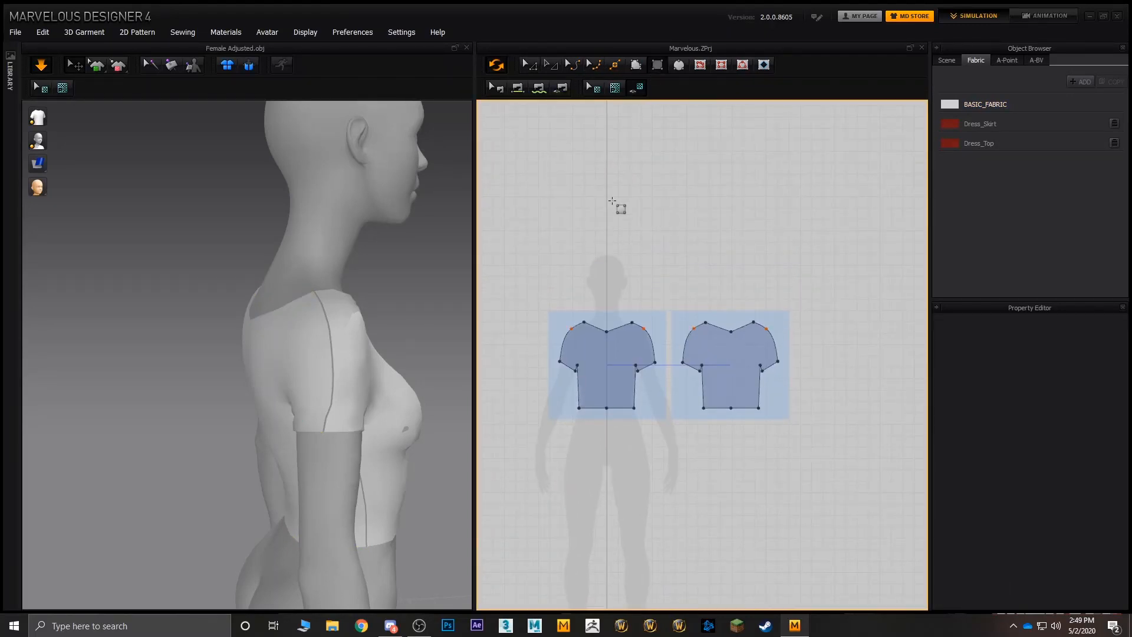
pyautogui.moveTo(598, 201); pyautogui.dragTo(617, 254)
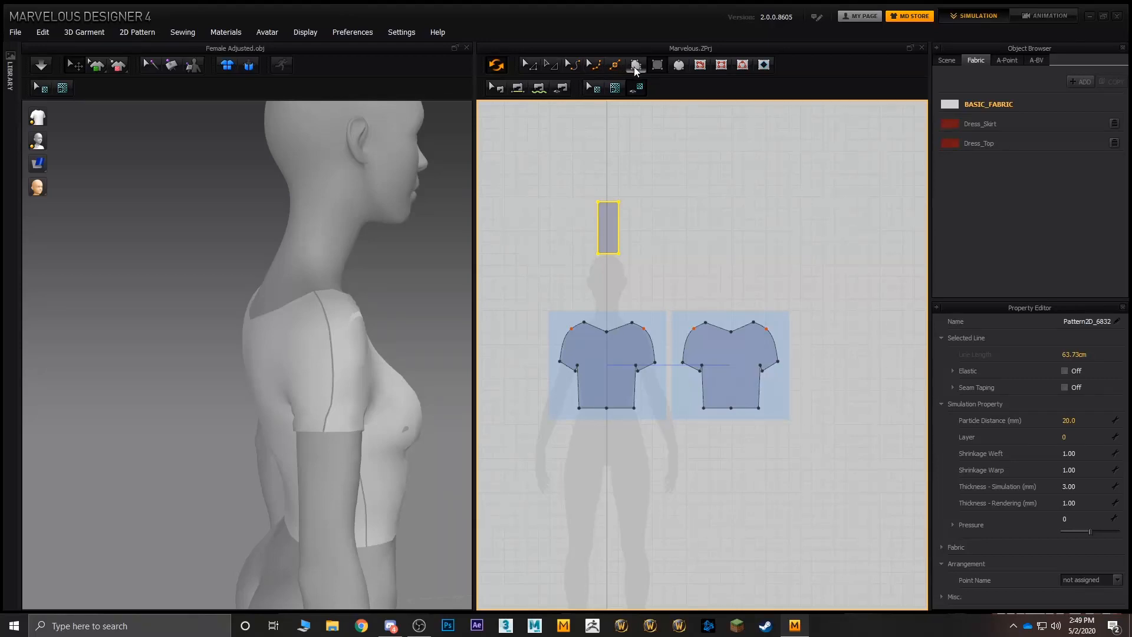
# - Draw a closed four-sided polygon pattern beside the narrow rectangle, with its peak toward the rectangle and an outline of about 96 cm
pyautogui.scroll(5, 645, 238)
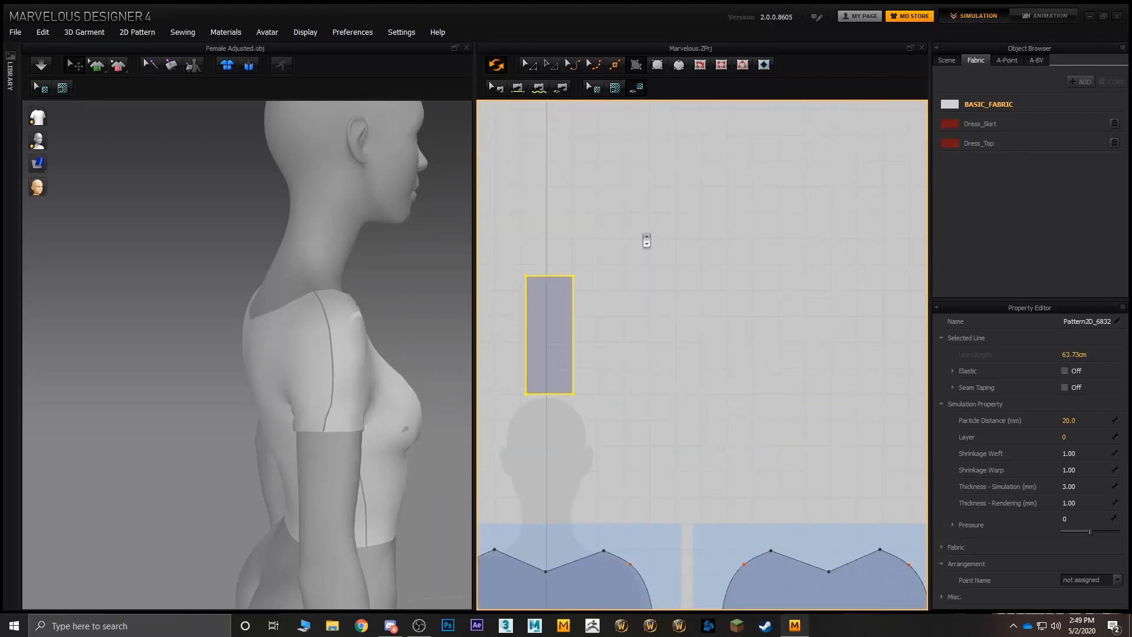
pyautogui.moveTo(649, 240); pyautogui.dragTo(764, 234, button='middle')
pyautogui.moveTo(677, 233); pyautogui.dragTo(771, 227, button='middle')
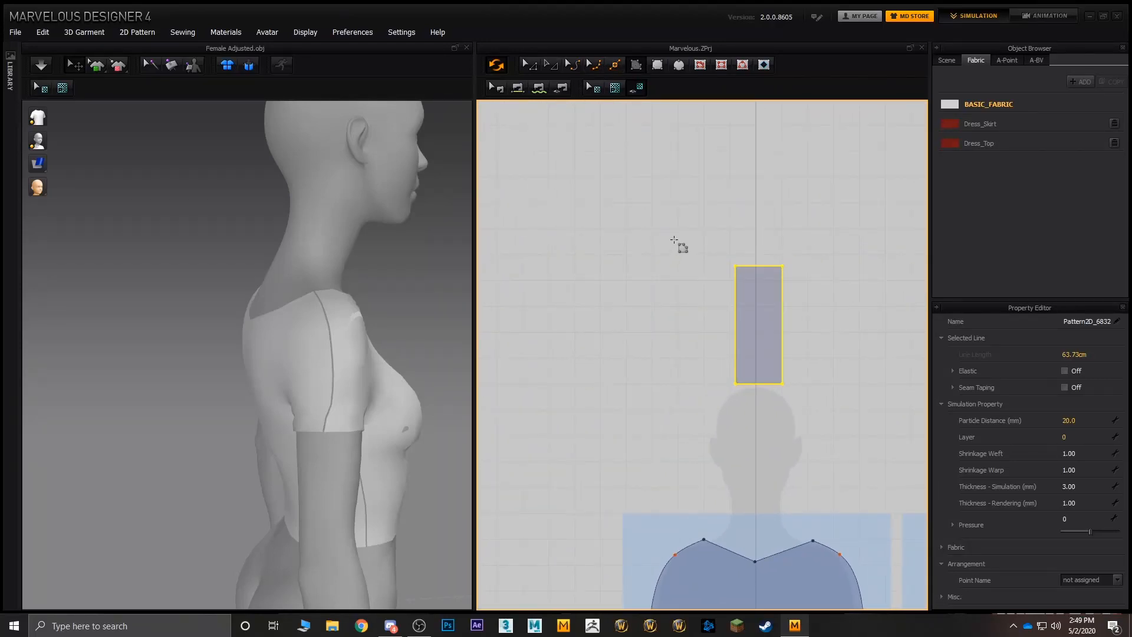
pyautogui.click(675, 241)
pyautogui.click(557, 315)
pyautogui.click(562, 417)
pyautogui.click(641, 417)
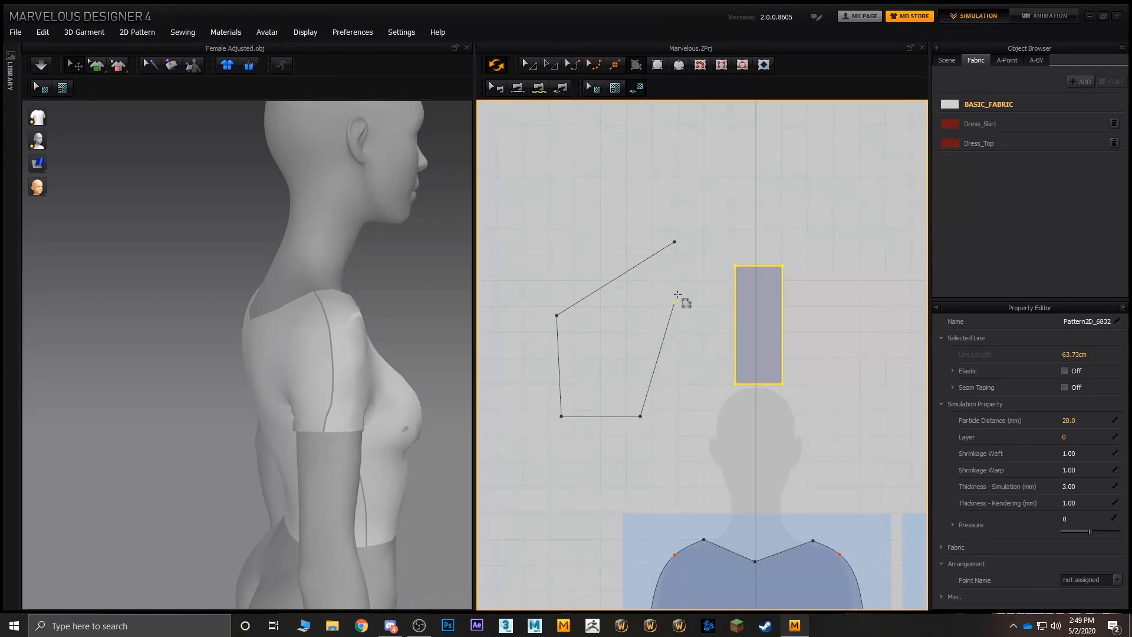
pyautogui.click(675, 242)
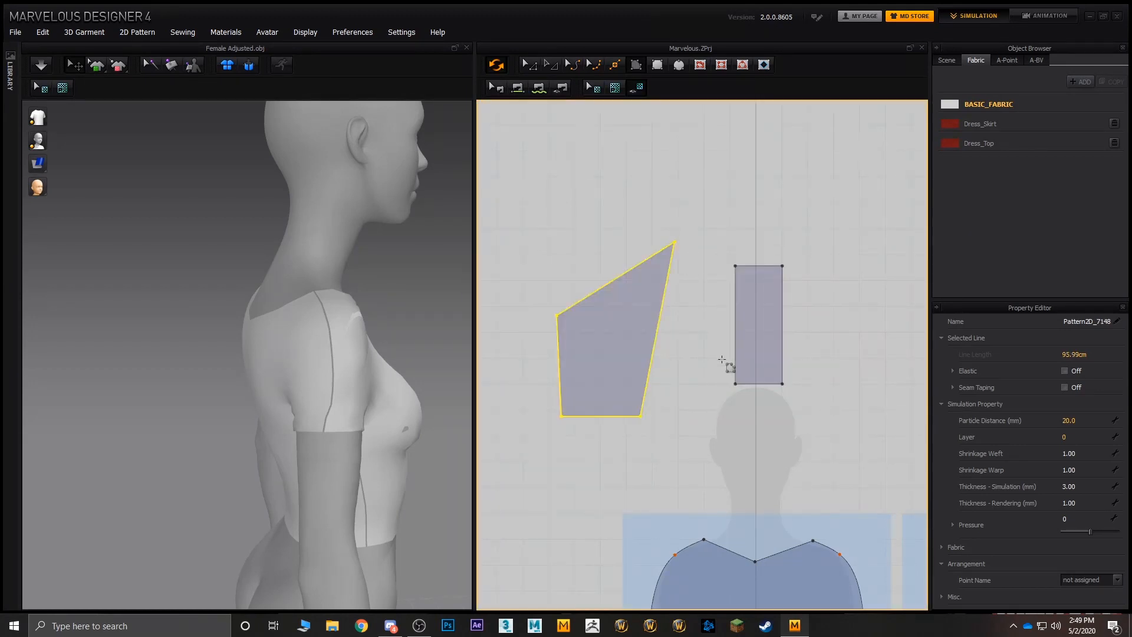
# - Convert the polygon's upper outer corner into a curve point so the back of the piece becomes rounded
pyautogui.click(527, 62)
pyautogui.click(544, 323)
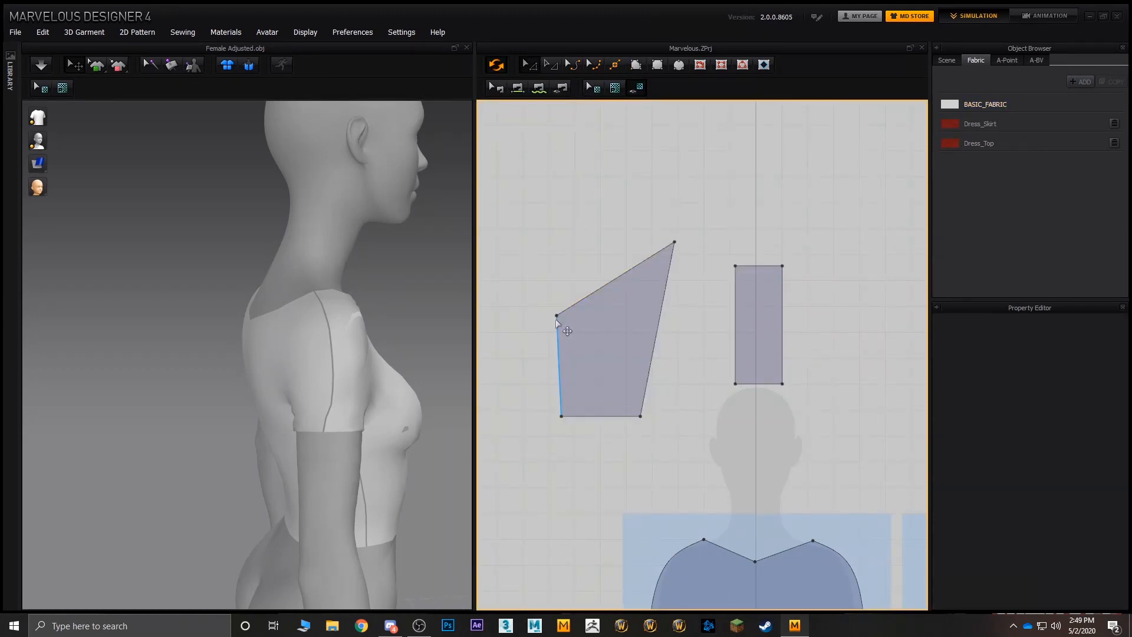
pyautogui.click(556, 317)
pyautogui.rightClick(557, 316)
pyautogui.click(586, 349)
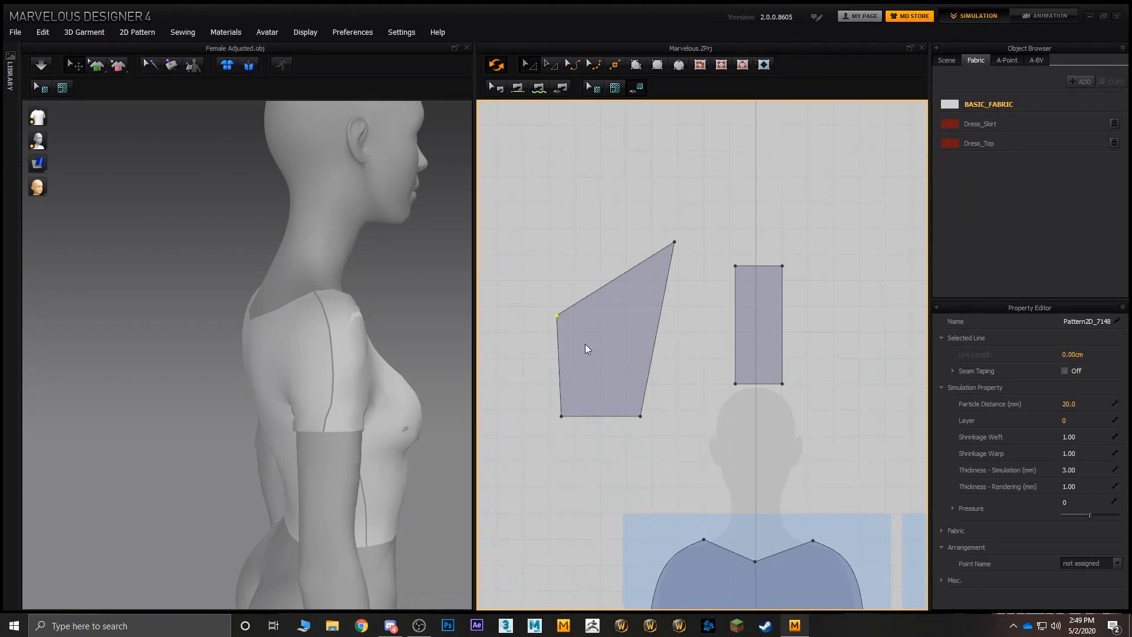
# - Split the polygon's straight inner edge in two and move the new point slightly up and outward
pyautogui.click(659, 334)
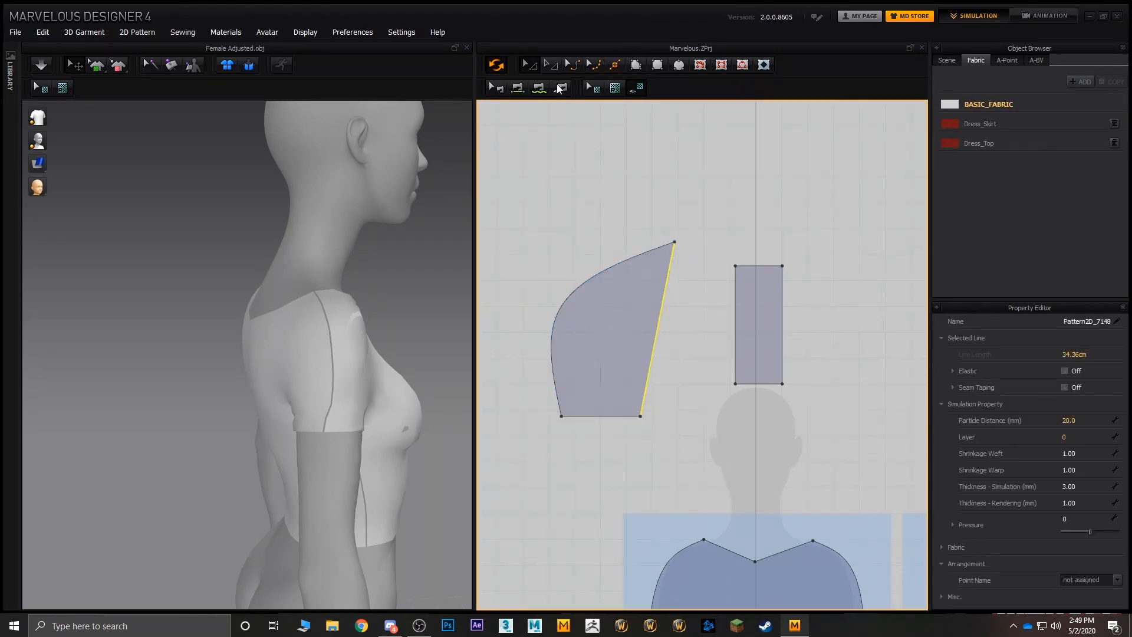
pyautogui.click(667, 326)
pyautogui.rightClick(662, 322)
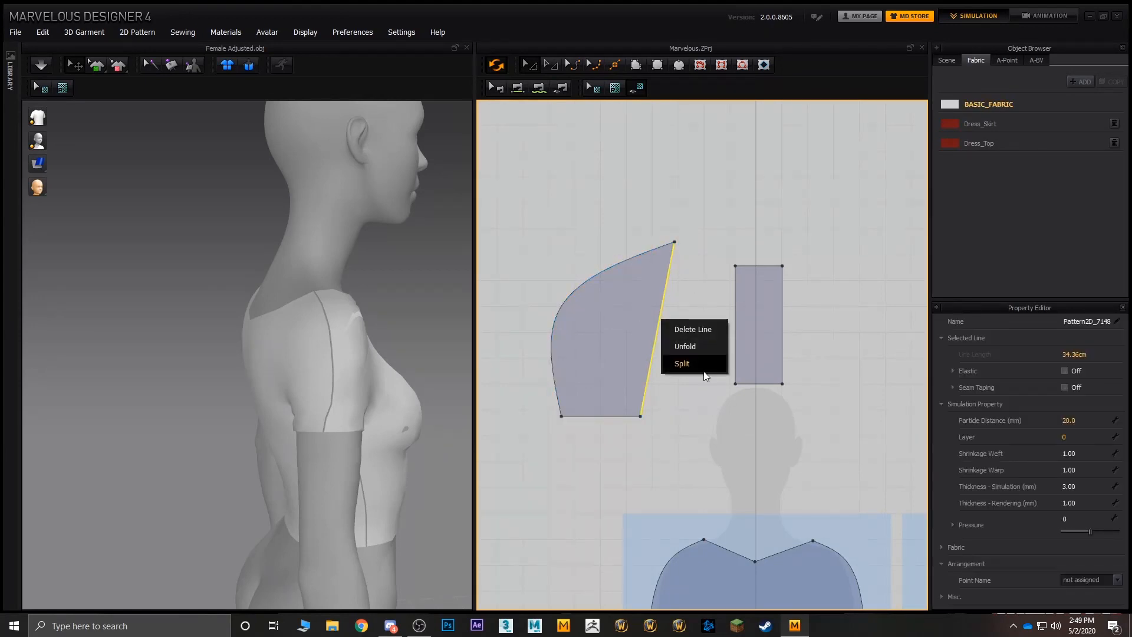
pyautogui.click(684, 363)
pyautogui.click(539, 389)
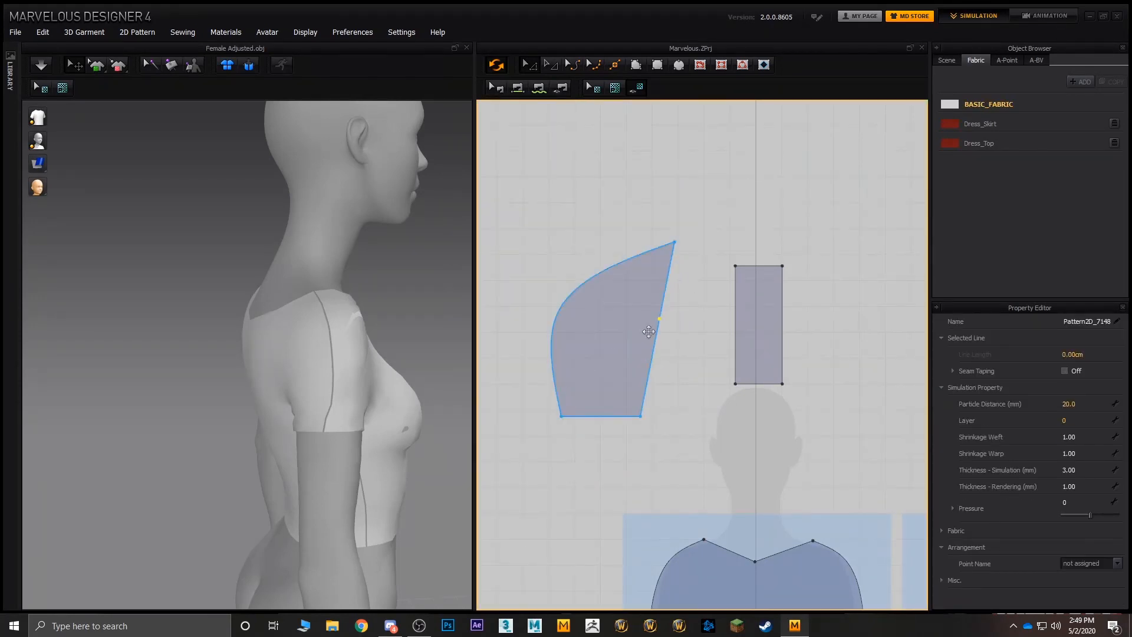
pyautogui.moveTo(659, 319); pyautogui.dragTo(671, 298)
# - Bend the lower segment of the split edge deeply inward with Edit Curvature to form the hood's face opening
pyautogui.click(658, 347)
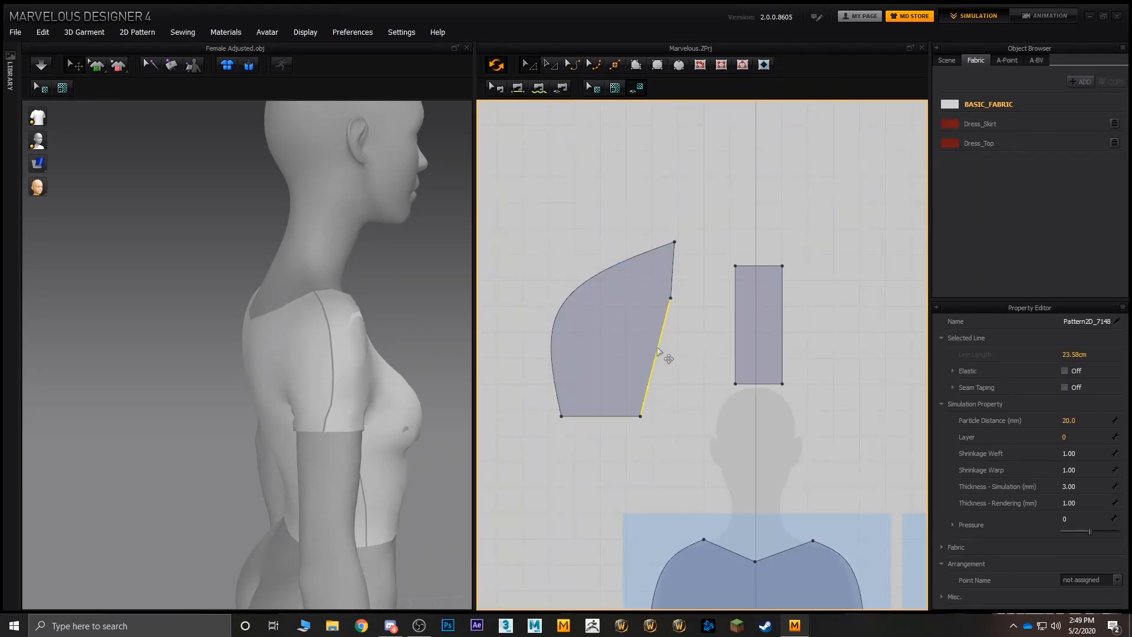
pyautogui.rightClick(658, 349)
pyautogui.click(659, 328)
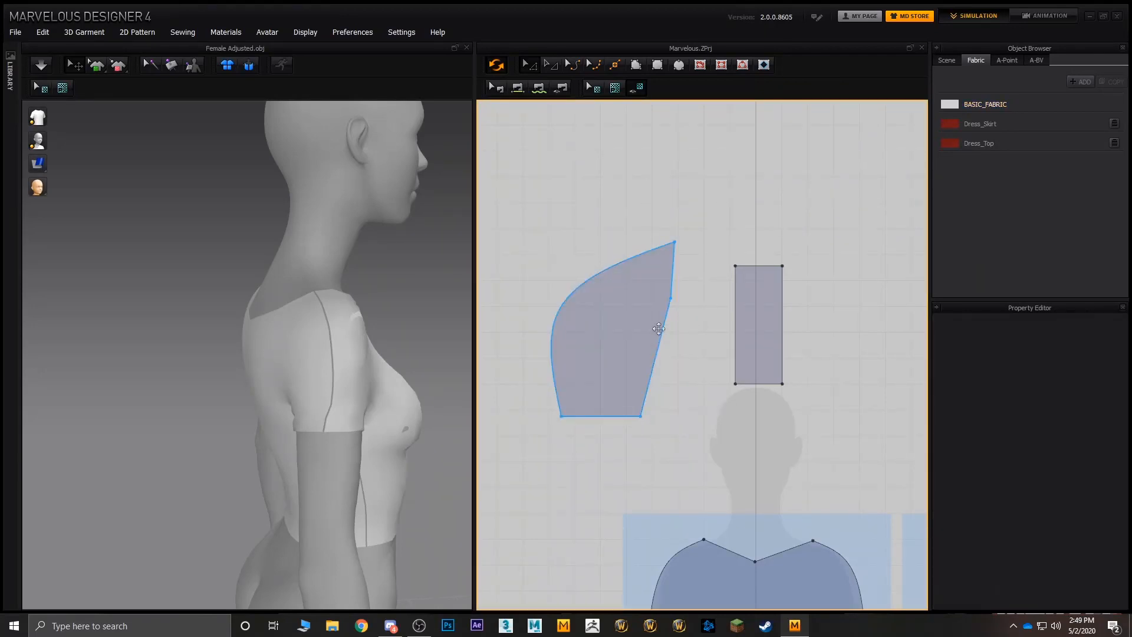
pyautogui.click(661, 343)
pyautogui.click(576, 66)
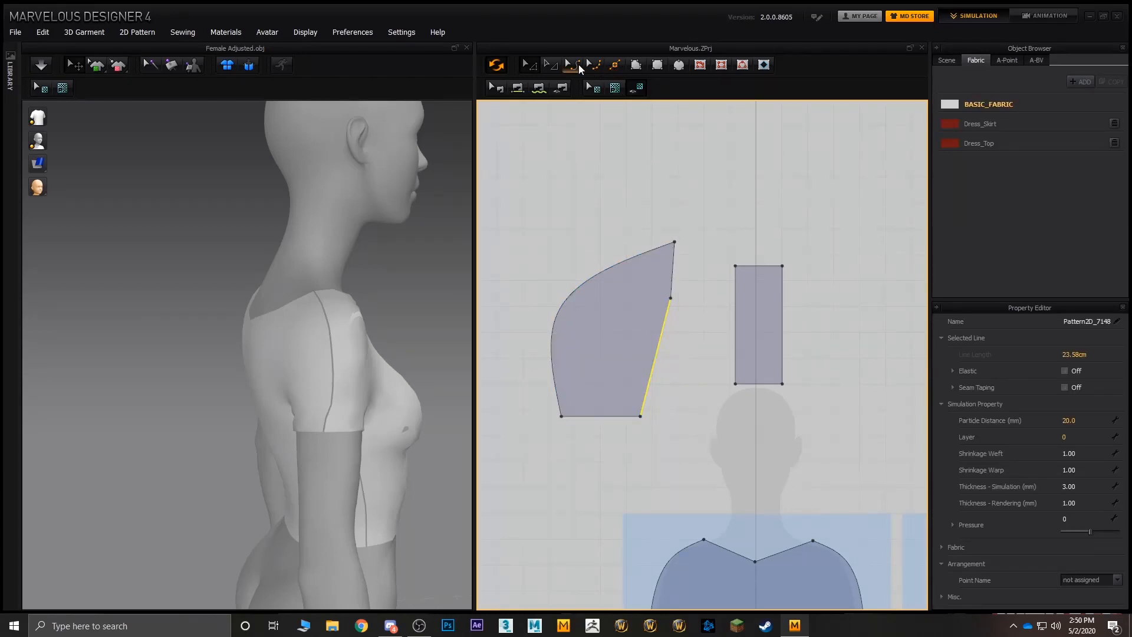
pyautogui.moveTo(653, 355); pyautogui.dragTo(572, 337)
pyautogui.click(688, 399)
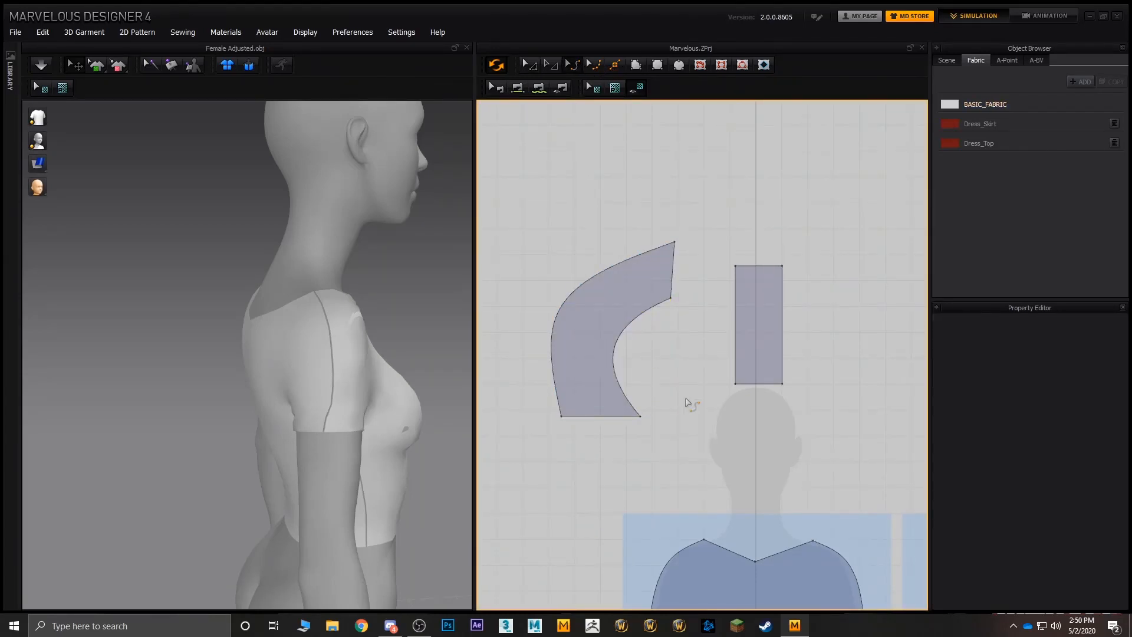
# - Select the curved hood piece in 3D and move it down and back to the avatar's head height
pyautogui.scroll(-4, 686, 399)
pyautogui.scroll(4, 598, 358)
pyautogui.moveTo(586, 296); pyautogui.dragTo(603, 296, button='middle')
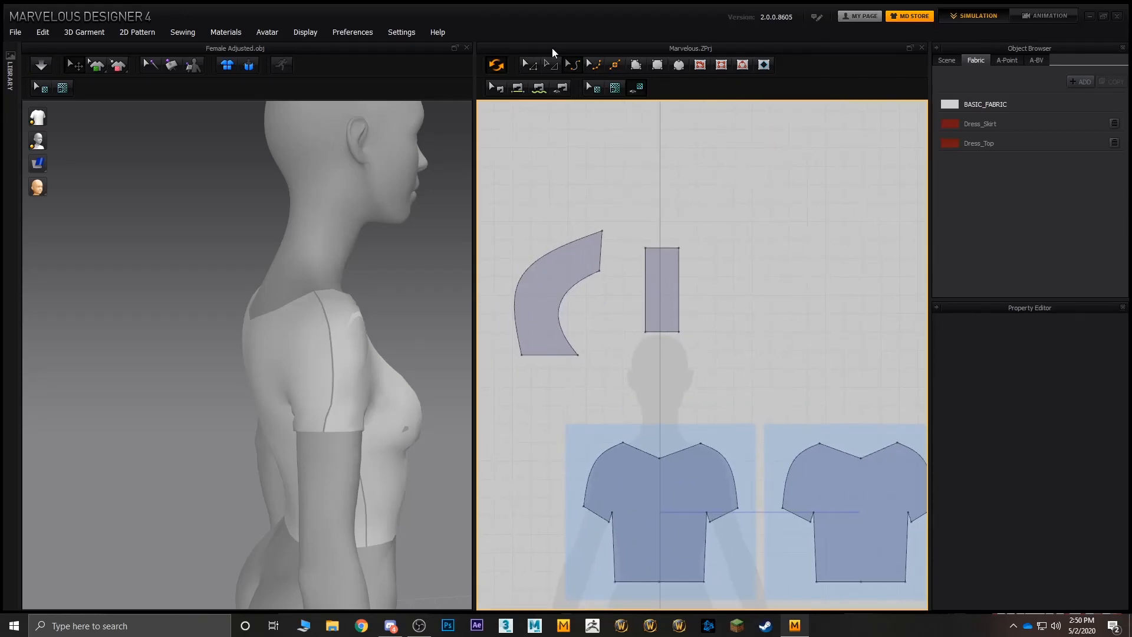
pyautogui.click(530, 65)
pyautogui.scroll(2, 363, 255)
pyautogui.scroll(-5, 370, 261)
pyautogui.moveTo(379, 288); pyautogui.dragTo(304, 314, button='right')
pyautogui.click(282, 318)
pyautogui.moveTo(276, 326); pyautogui.dragTo(186, 315)
pyautogui.moveTo(213, 317); pyautogui.dragTo(308, 266, button='right')
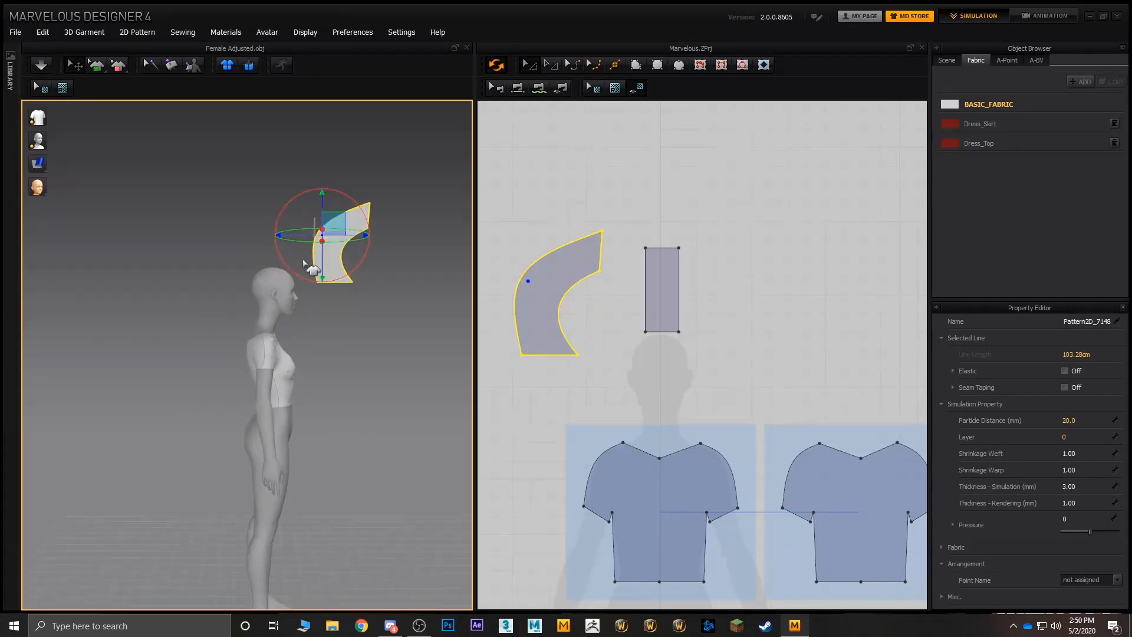
pyautogui.scroll(1, 306, 268)
pyautogui.moveTo(313, 256); pyautogui.dragTo(313, 335, button='middle')
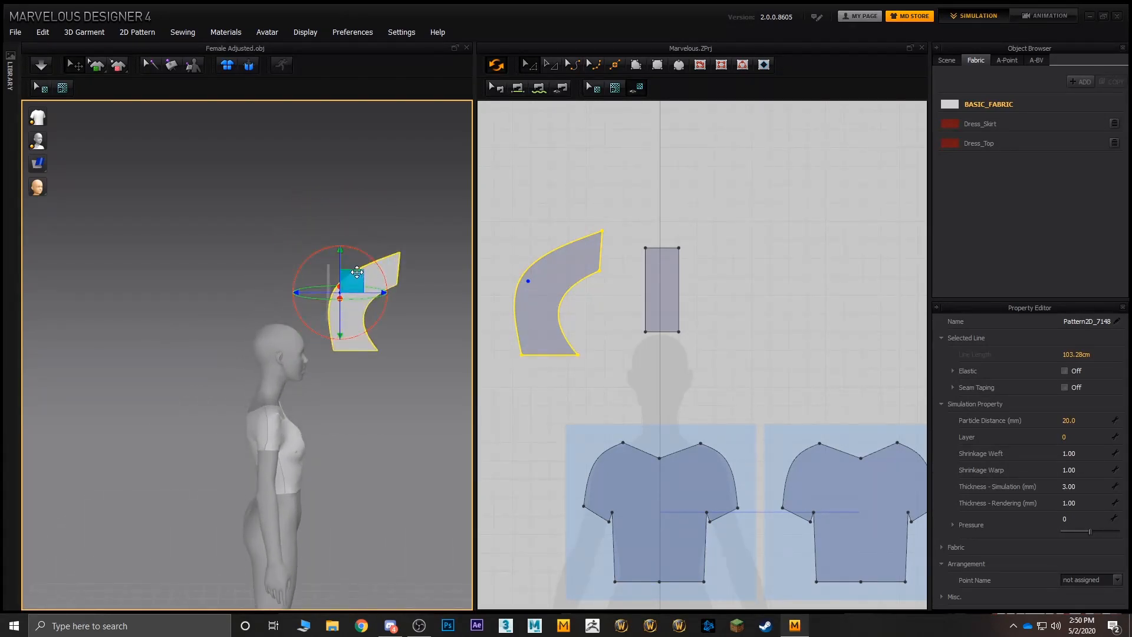
pyautogui.moveTo(347, 284); pyautogui.dragTo(286, 334)
# - Slide the curved hood piece inward along the sideways axis until it sits close beside the head
pyautogui.moveTo(286, 334); pyautogui.dragTo(220, 379, button='right')
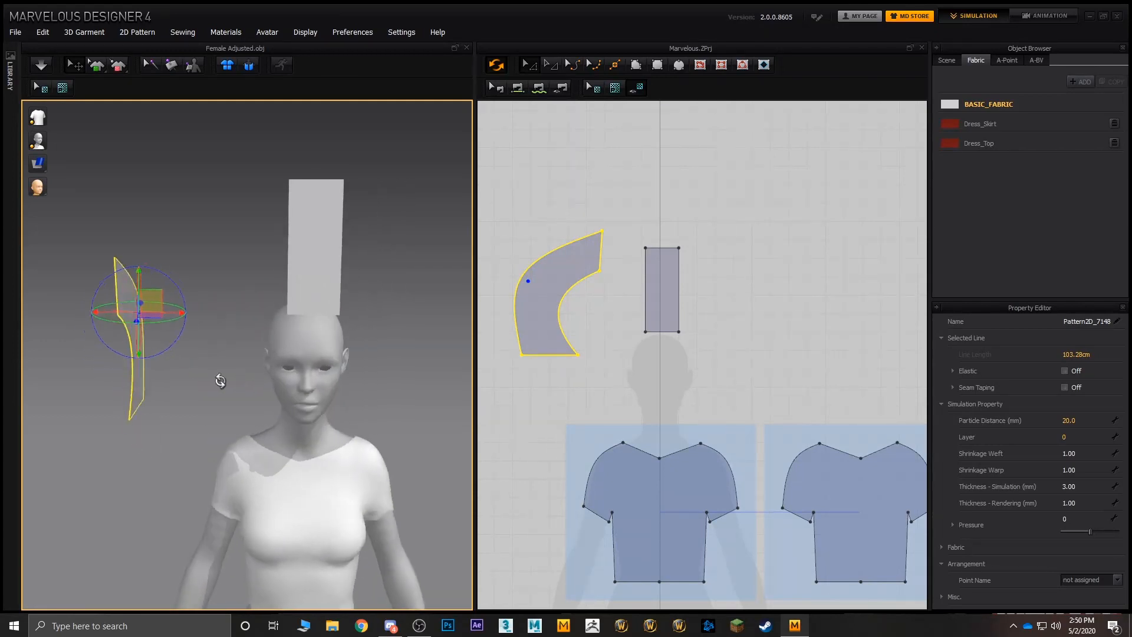
pyautogui.moveTo(193, 313); pyautogui.dragTo(297, 318)
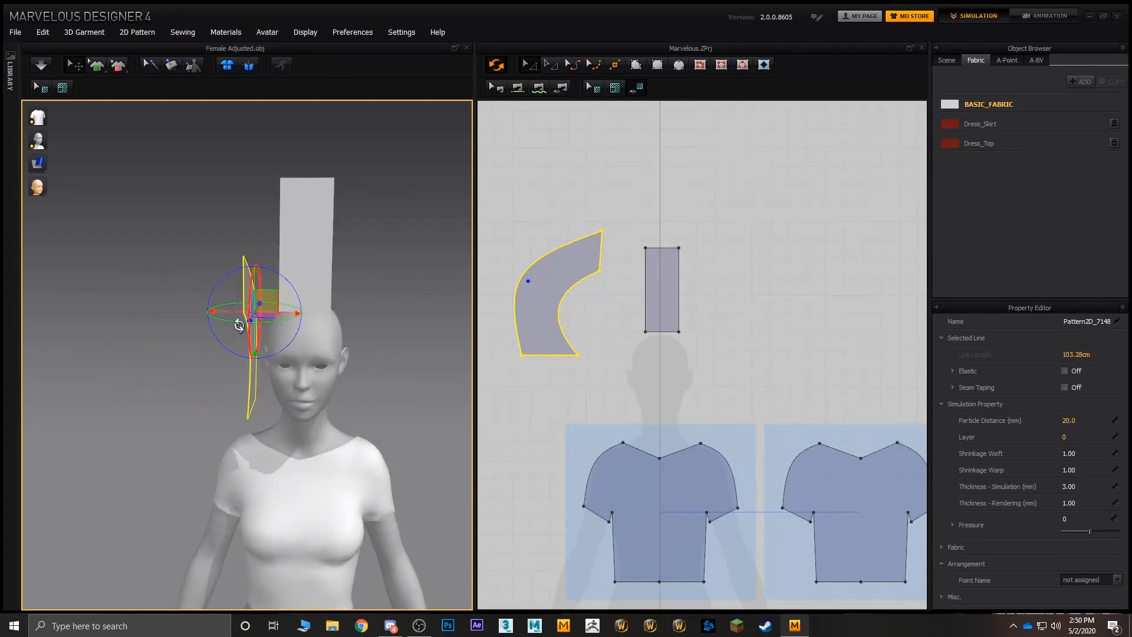
pyautogui.moveTo(236, 324); pyautogui.dragTo(330, 316, button='right')
pyautogui.moveTo(250, 290); pyautogui.dragTo(248, 293)
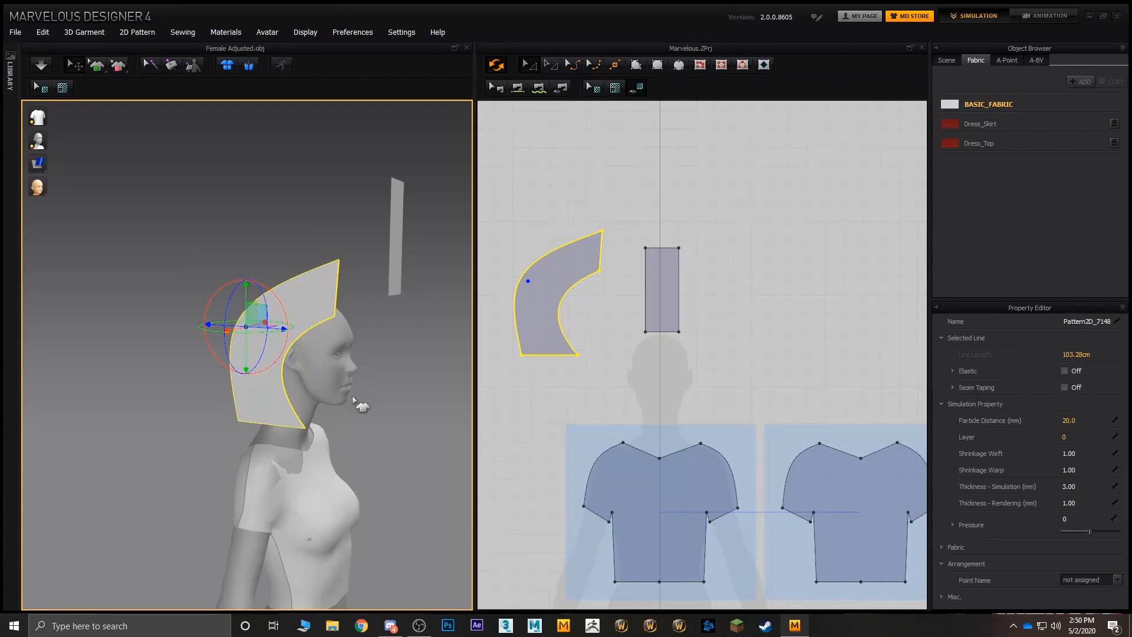
# - Examine the curved hood piece against the head and compare it with the rectangular strip in 3D
pyautogui.scroll(3, 324, 398)
pyautogui.moveTo(311, 379); pyautogui.dragTo(195, 372, button='right')
pyautogui.click(351, 157)
pyautogui.moveTo(300, 216); pyautogui.dragTo(395, 242, button='right')
pyautogui.scroll(2, 389, 239)
pyautogui.moveTo(457, 253); pyautogui.dragTo(389, 302, button='middle')
pyautogui.scroll(-2, 407, 254)
pyautogui.scroll(-1, 388, 303)
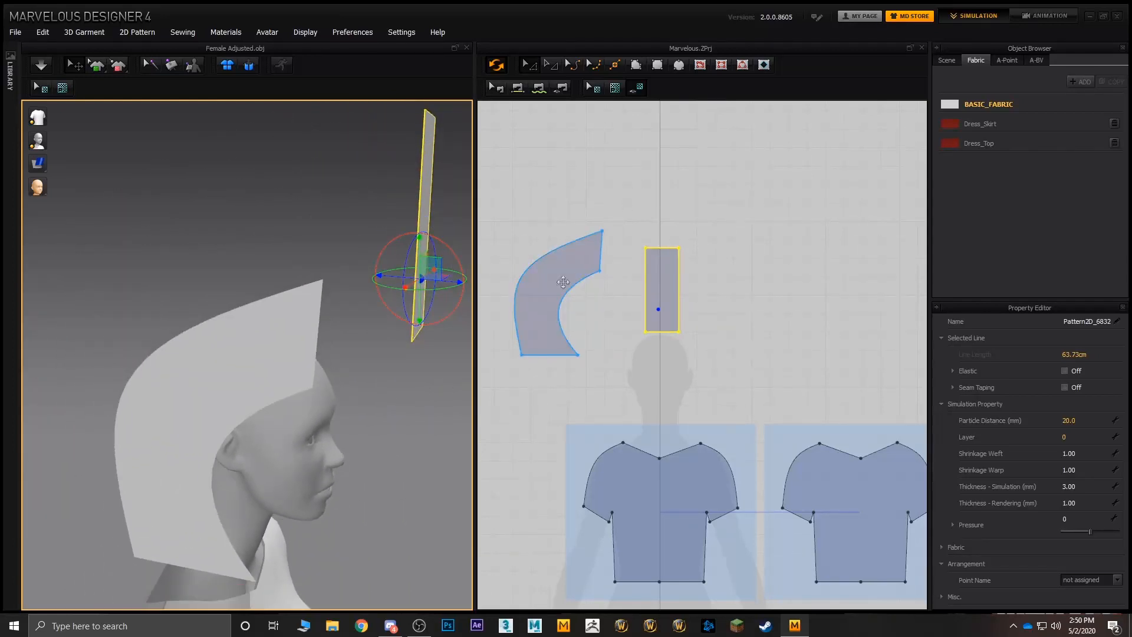
pyautogui.moveTo(277, 387); pyautogui.dragTo(314, 334, button='middle')
pyautogui.click(635, 160)
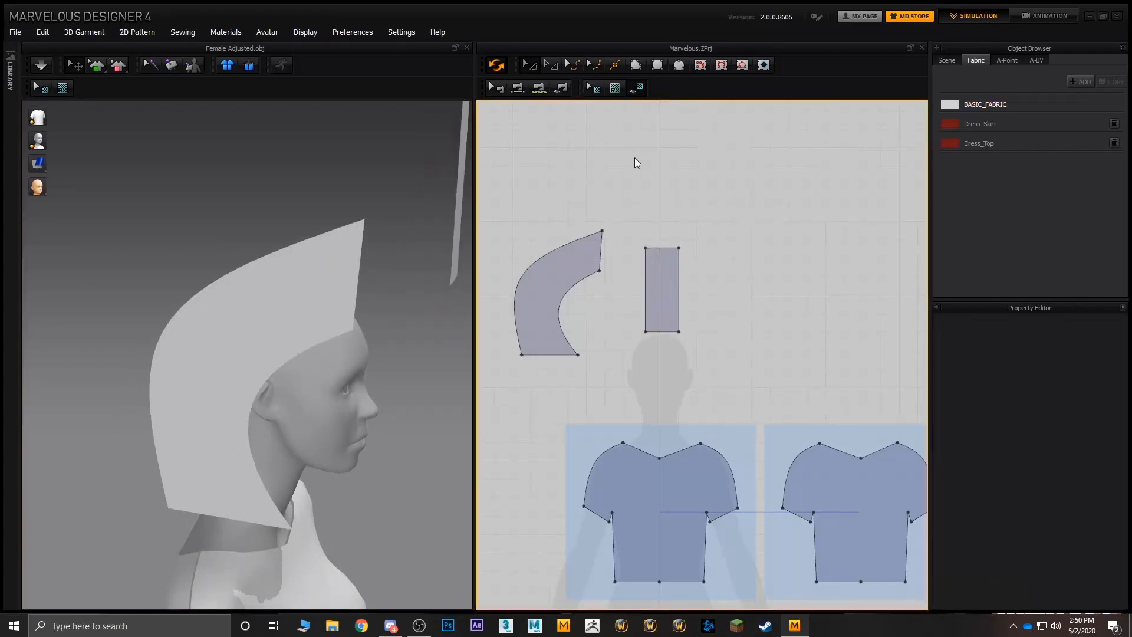
# - Lengthen the rectangular strip by moving its top edge straight up, giving an outline of about 81 cm
pyautogui.click(645, 267)
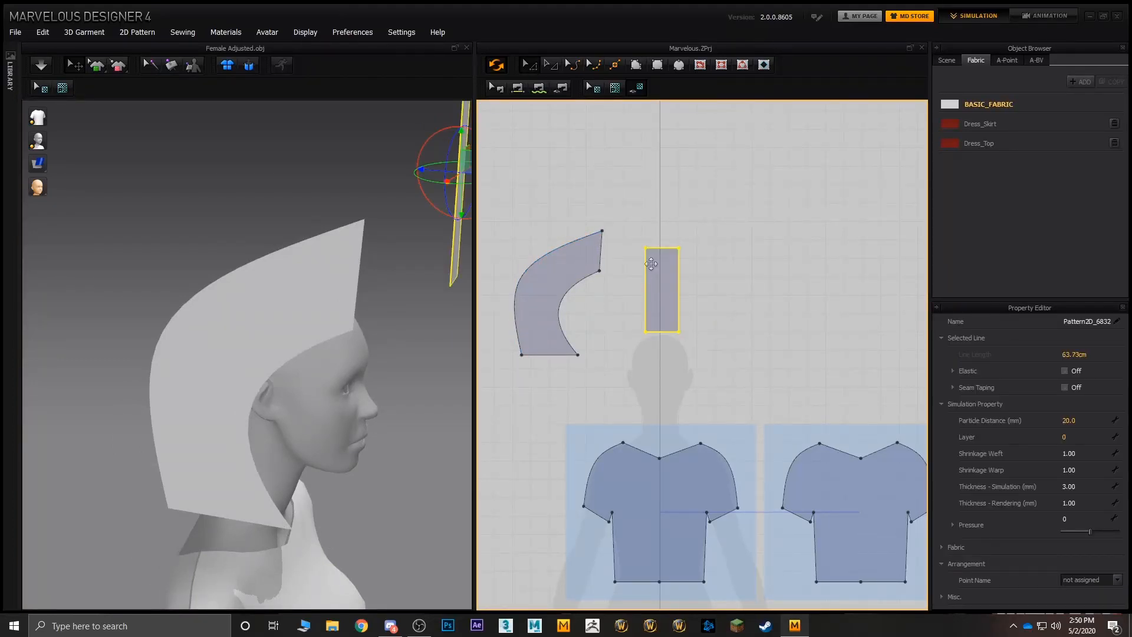
pyautogui.click(654, 247)
pyautogui.moveTo(664, 246); pyautogui.dragTo(663, 217)
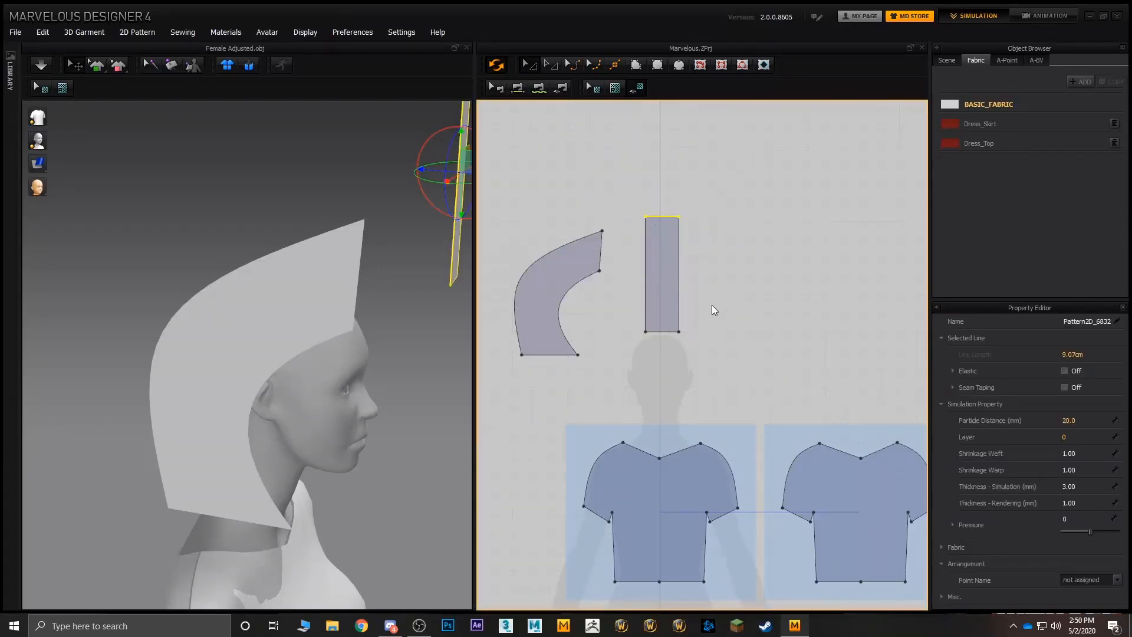
# - Select the rectangular strip in 3D and rotate it about 90 degrees so it lies flat, running front to back
pyautogui.click(414, 241)
pyautogui.scroll(-3, 407, 251)
pyautogui.click(359, 243)
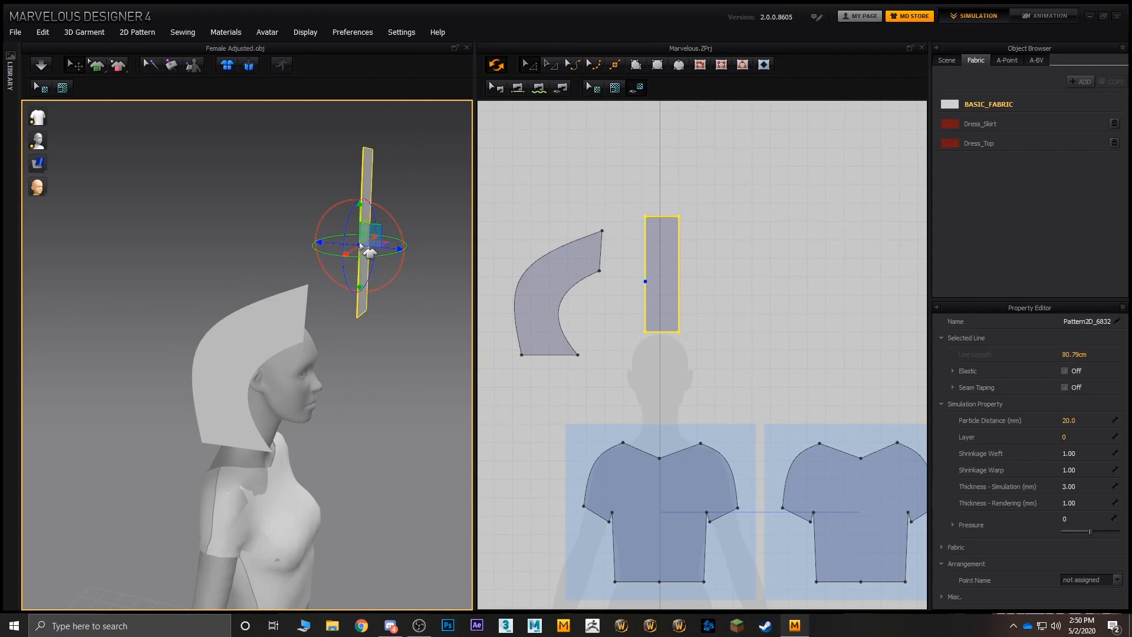
pyautogui.click(397, 227)
pyautogui.click(367, 220)
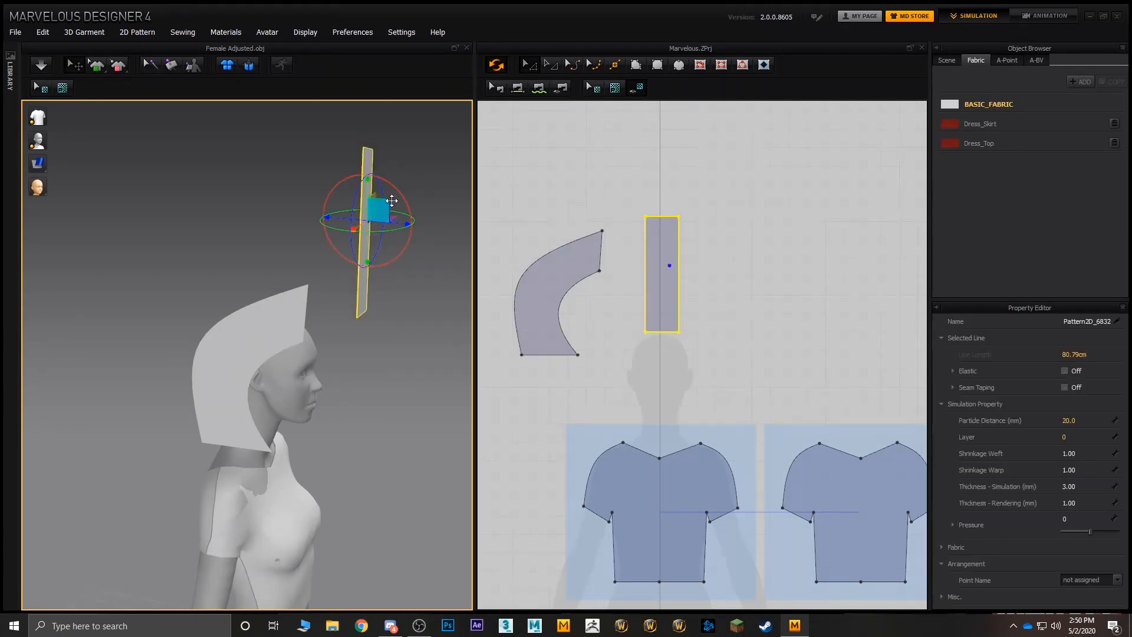
pyautogui.moveTo(399, 194); pyautogui.dragTo(325, 160)
pyautogui.press('4')
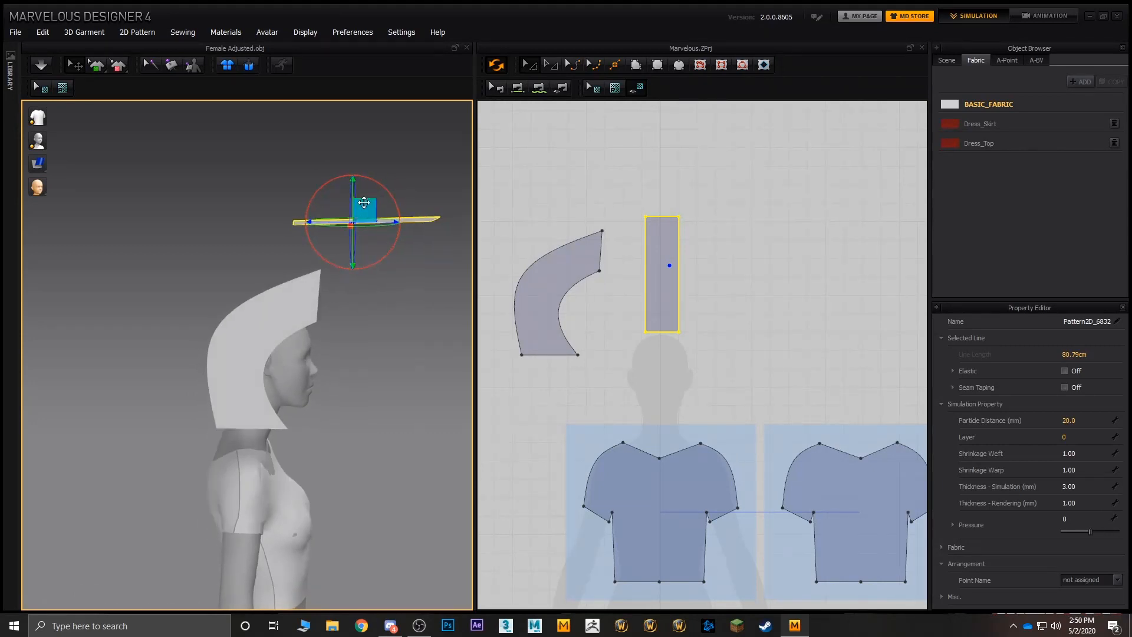
# - Move the flat strip down and back over the top of the head and check its placement from several angles
pyautogui.moveTo(364, 202); pyautogui.dragTo(251, 282)
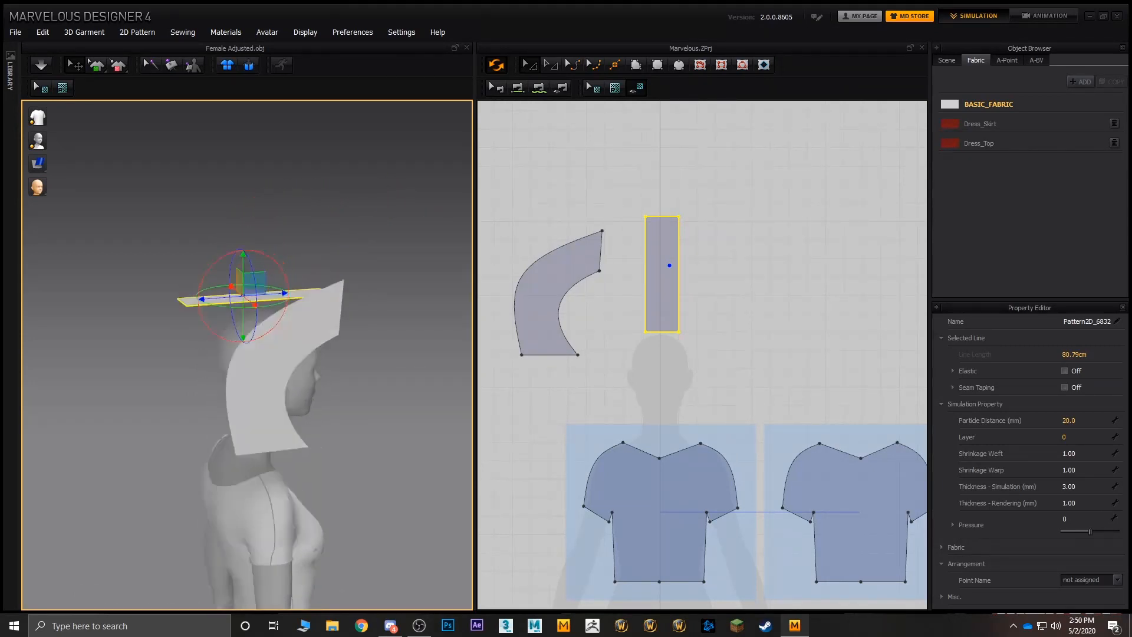
pyautogui.moveTo(313, 284)
pyautogui.mouseDown(button='right')
pyautogui.moveTo(559, 273)
pyautogui.moveTo(355, 290)
pyautogui.moveTo(295, 277)
pyautogui.mouseUp(button='right')
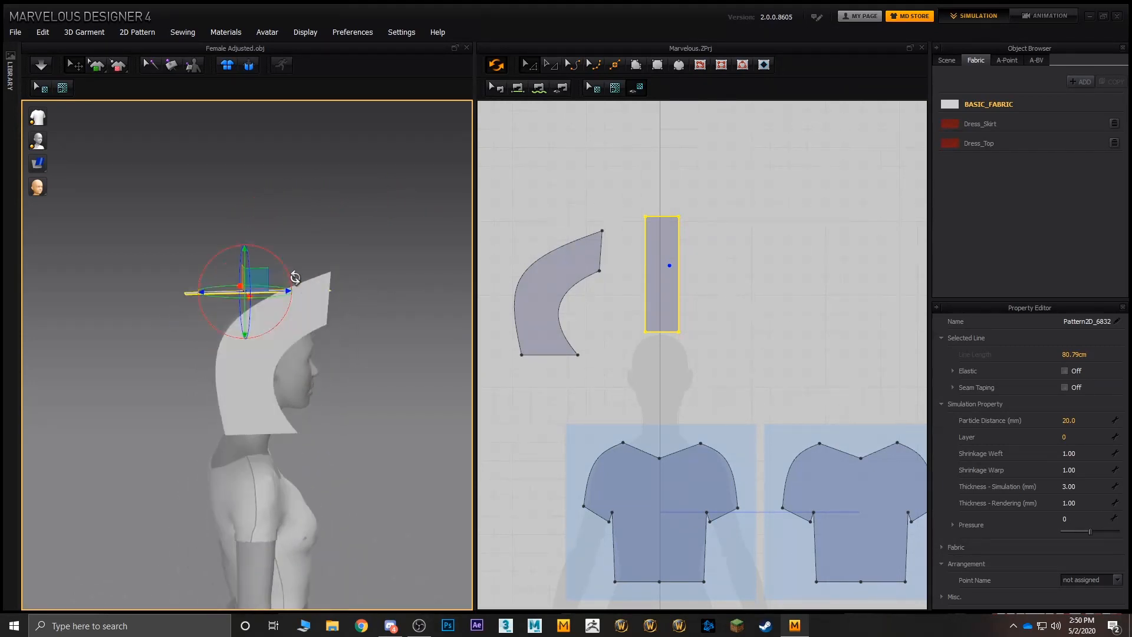
pyautogui.moveTo(263, 273); pyautogui.dragTo(247, 277)
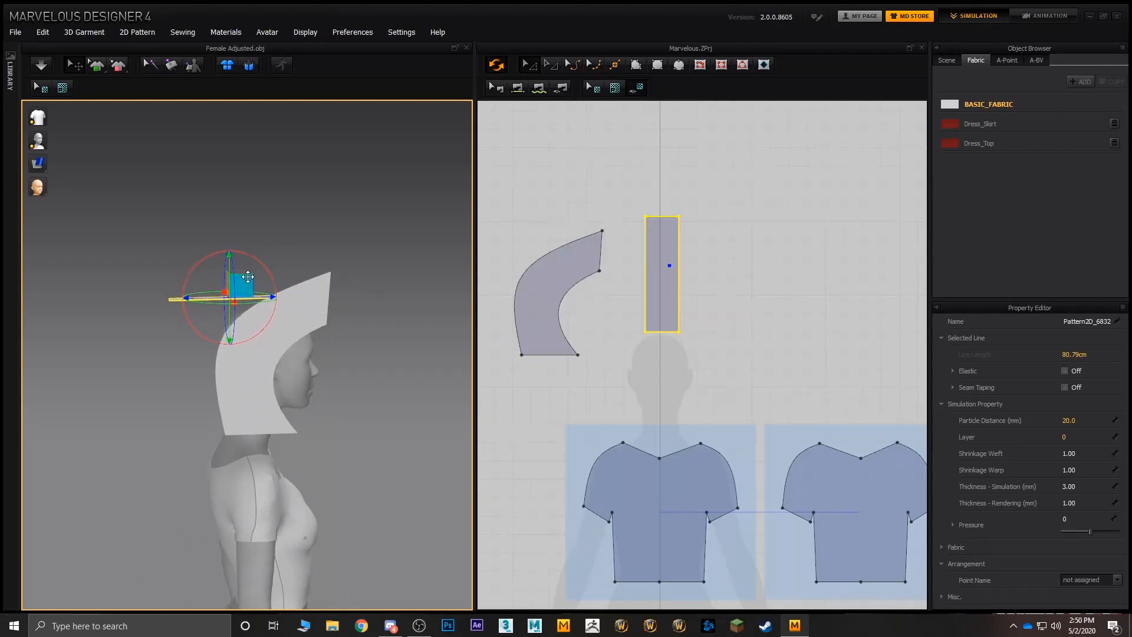
pyautogui.moveTo(248, 277); pyautogui.dragTo(236, 371, button='right')
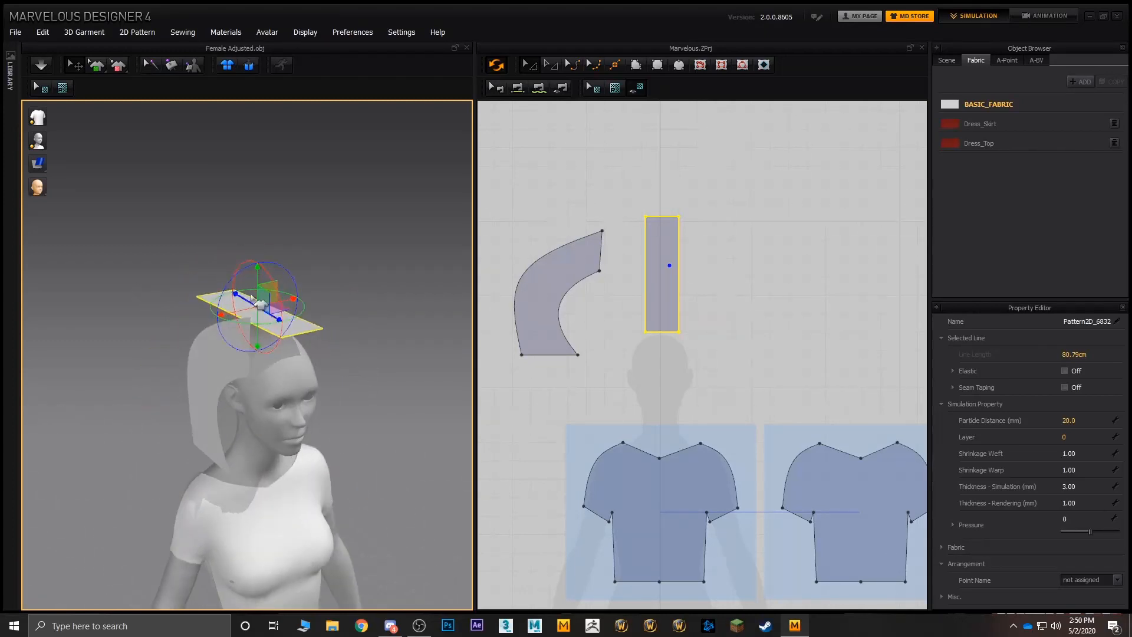
# - Copy the curved hood piece and mirror-paste it on the opposite side of the rectangular strip in the 2D layout
pyautogui.click(236, 371)
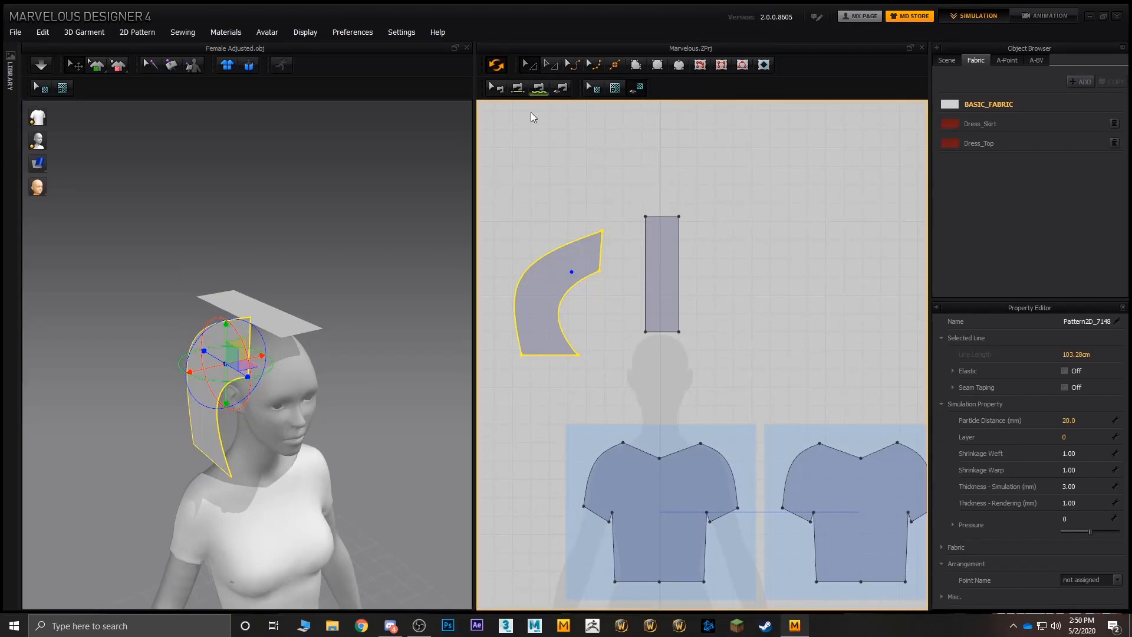
pyautogui.rightClick(741, 229)
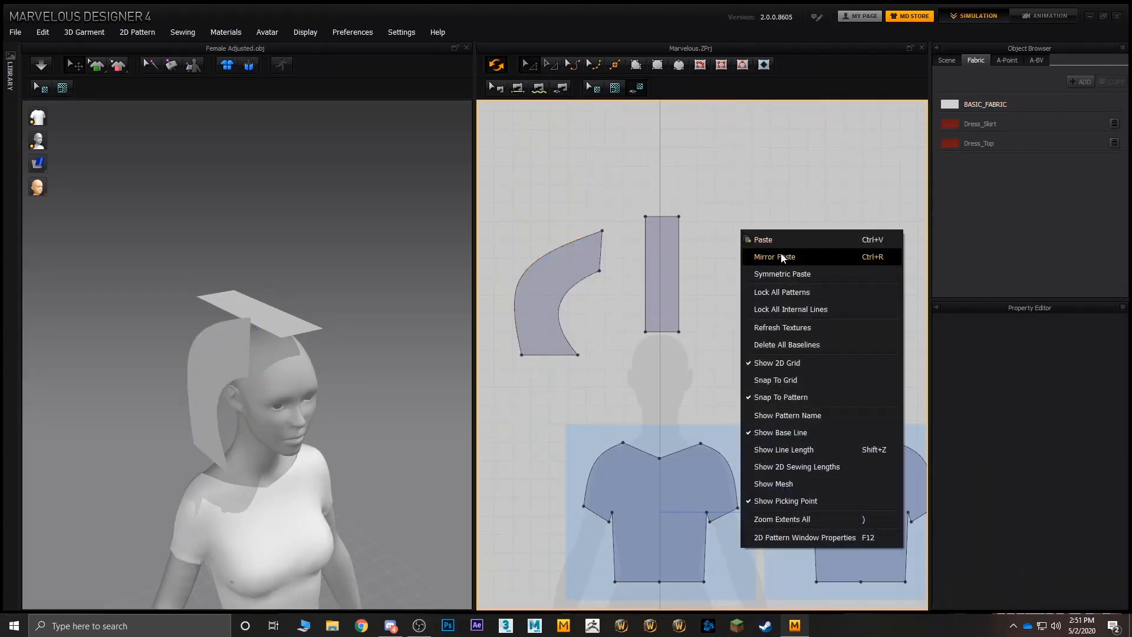
pyautogui.click(784, 259)
pyautogui.click(789, 266)
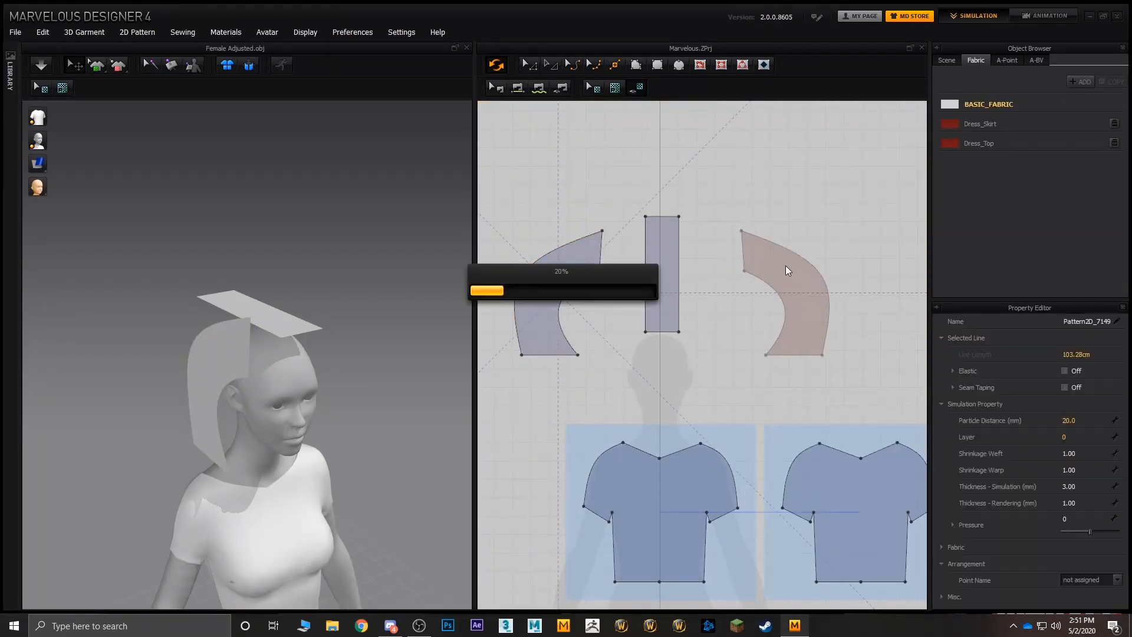
# - Examine the mirrored hood piece, the flat strip and the shirt's back neckline around the head from the side and rear
pyautogui.moveTo(436, 257); pyautogui.dragTo(362, 220, button='right')
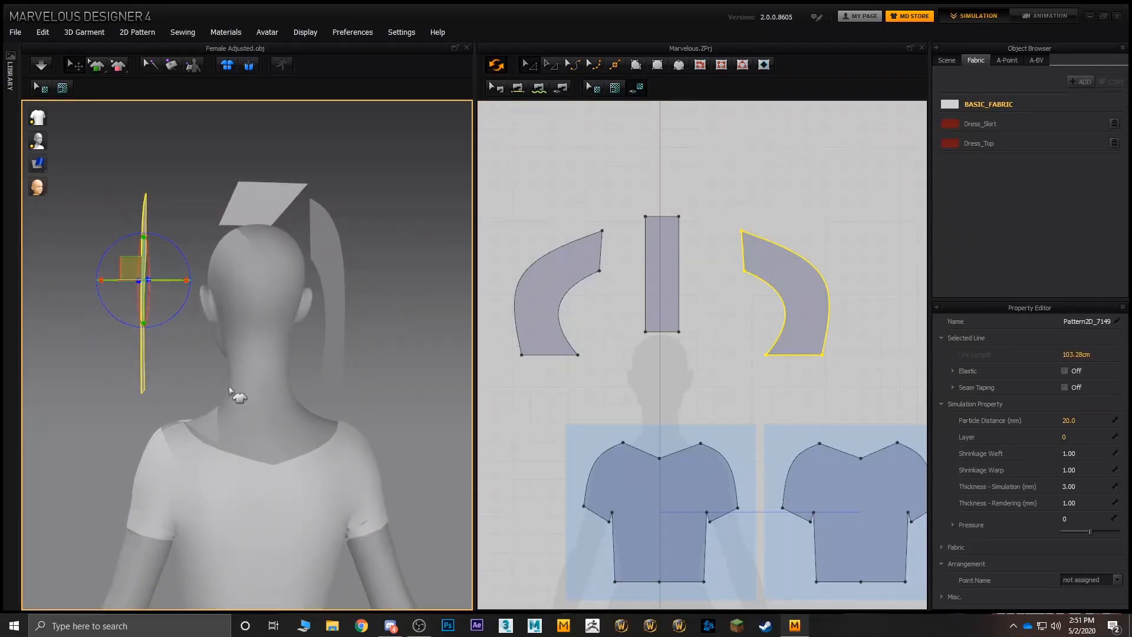
pyautogui.moveTo(233, 394); pyautogui.dragTo(308, 420, button='right')
pyautogui.click(317, 399)
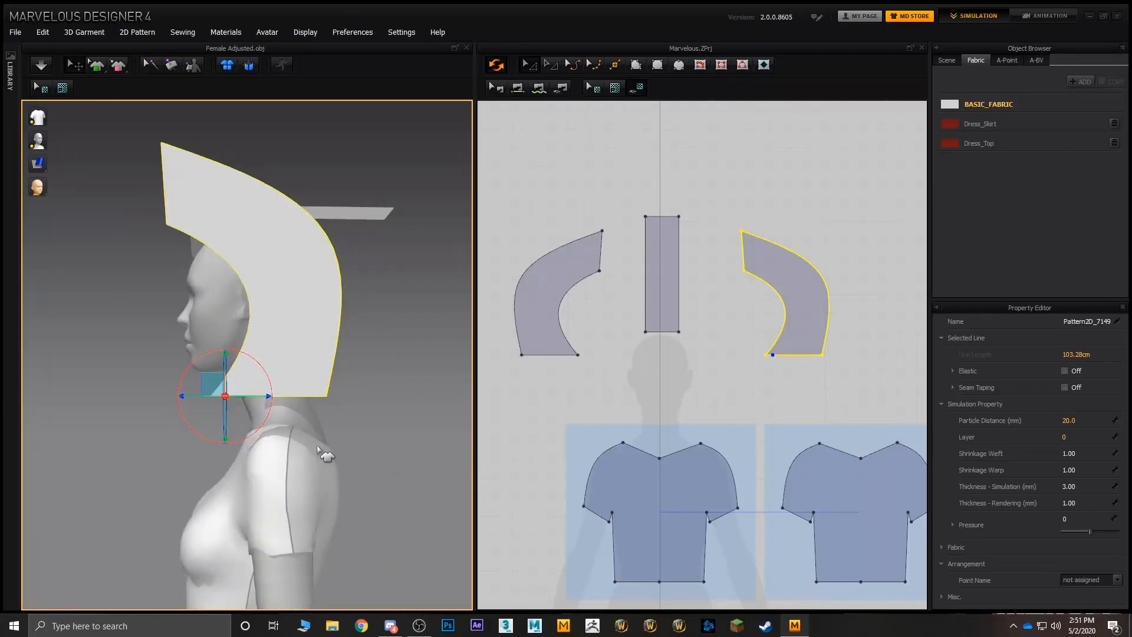
pyautogui.moveTo(318, 449); pyautogui.dragTo(287, 410, button='right')
pyautogui.click(183, 336)
pyautogui.moveTo(183, 336)
pyautogui.mouseDown(button='right')
pyautogui.moveTo(273, 396)
pyautogui.moveTo(151, 391)
pyautogui.moveTo(177, 331)
pyautogui.mouseUp(button='right')
pyautogui.click(255, 211)
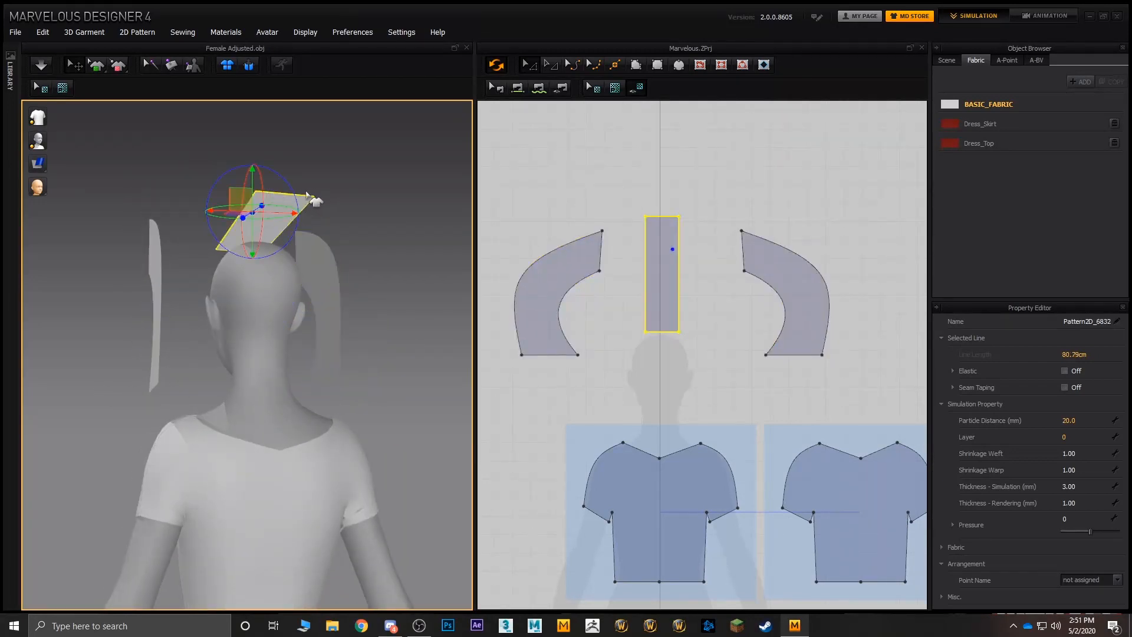
pyautogui.moveTo(290, 283); pyautogui.dragTo(249, 465, button='right')
pyautogui.click(239, 468)
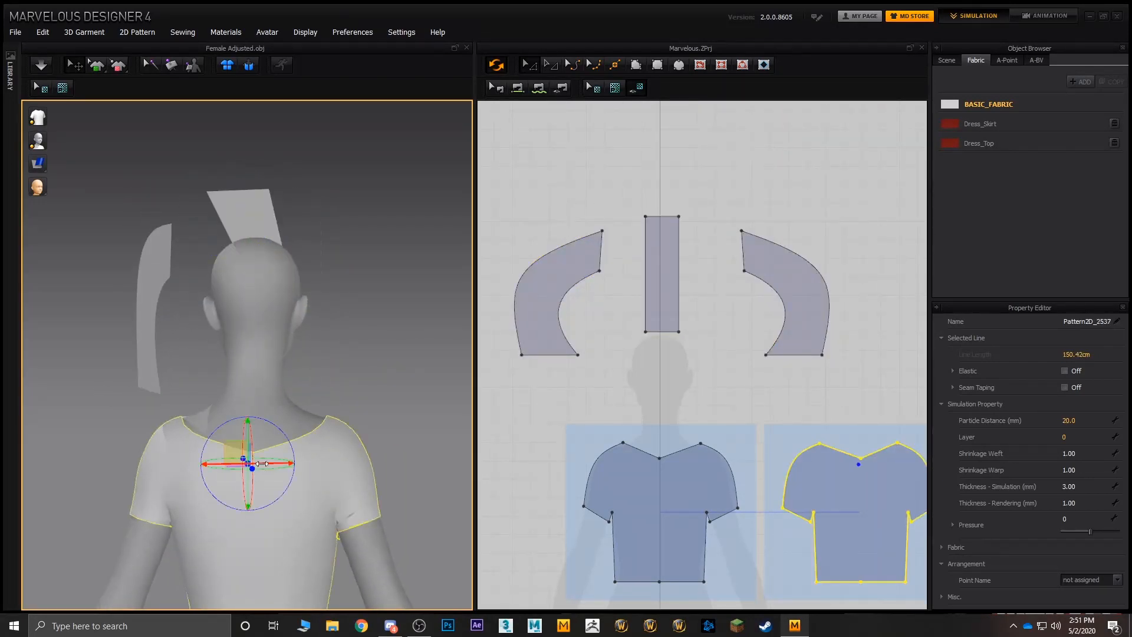
# - Delete the centre point of the back shirt piece's V-shaped neckline so it becomes one straight edge
pyautogui.scroll(5, 721, 376)
pyautogui.click(773, 388)
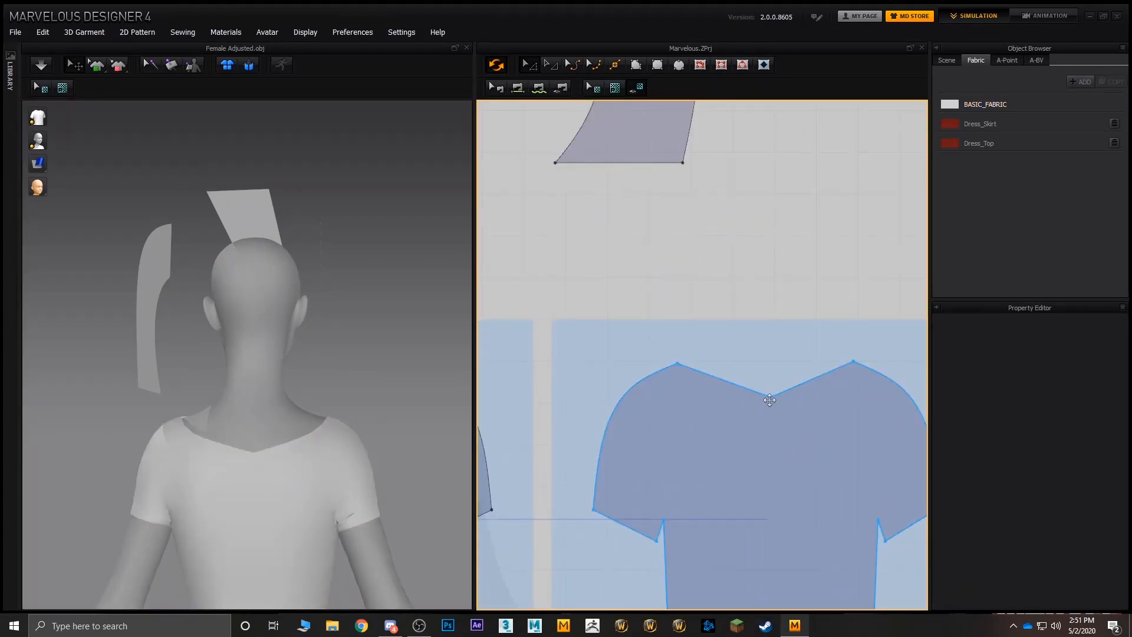
pyautogui.click(770, 397)
pyautogui.rightClick(770, 397)
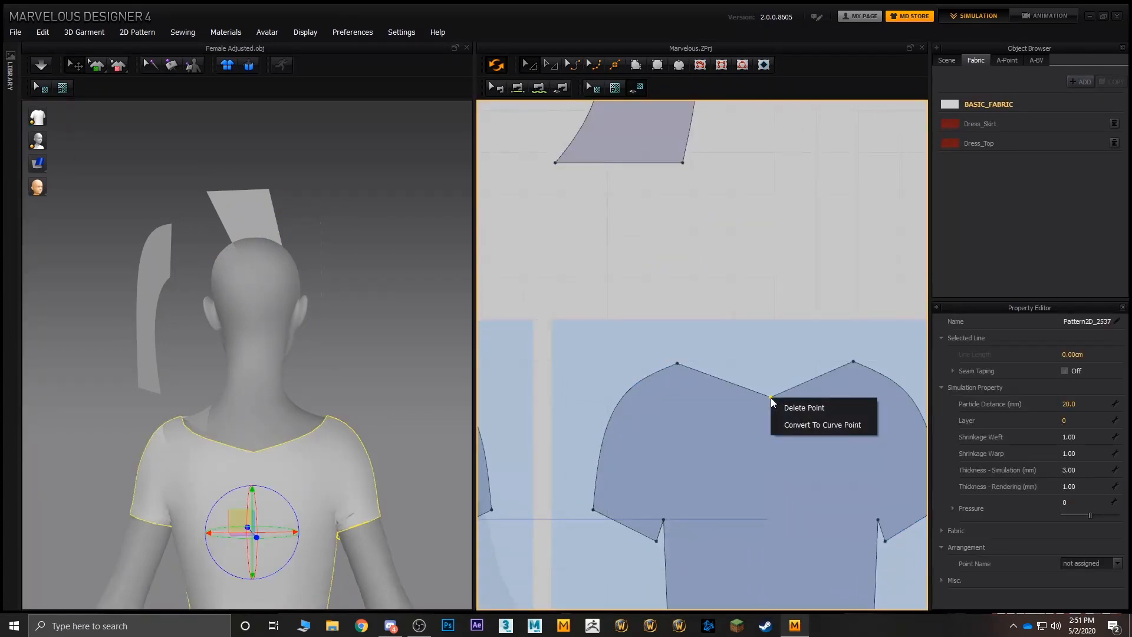
pyautogui.click(804, 408)
# - Split the back shirt piece's straight neckline uniformly into three lines
pyautogui.click(758, 364)
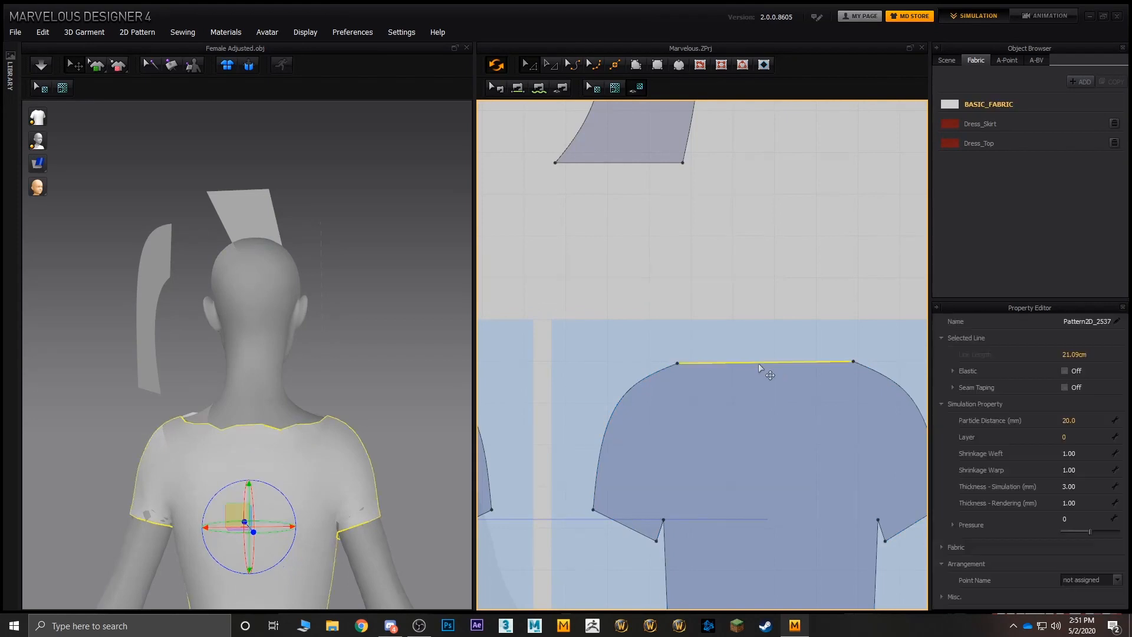
pyautogui.rightClick(758, 363)
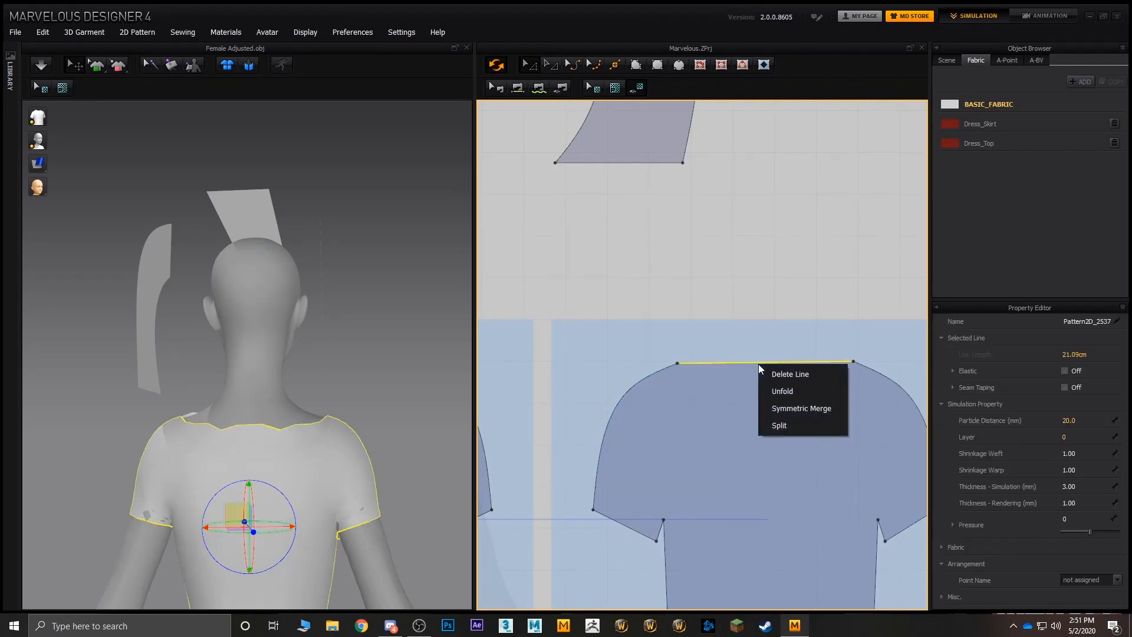
pyautogui.click(783, 425)
pyautogui.click(480, 315)
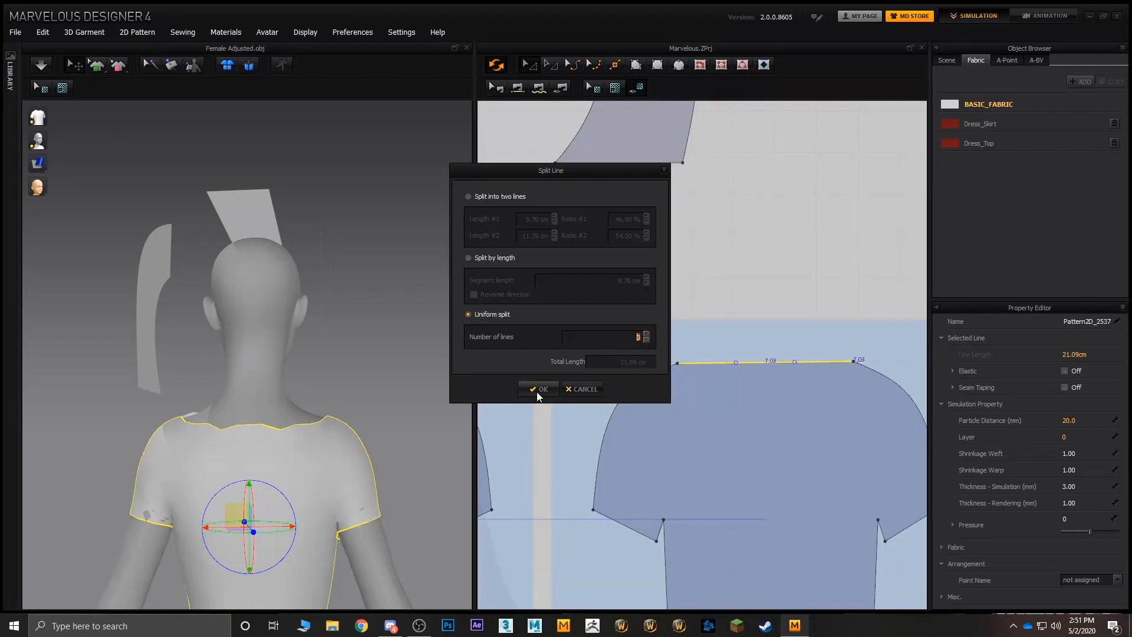
pyautogui.click(555, 389)
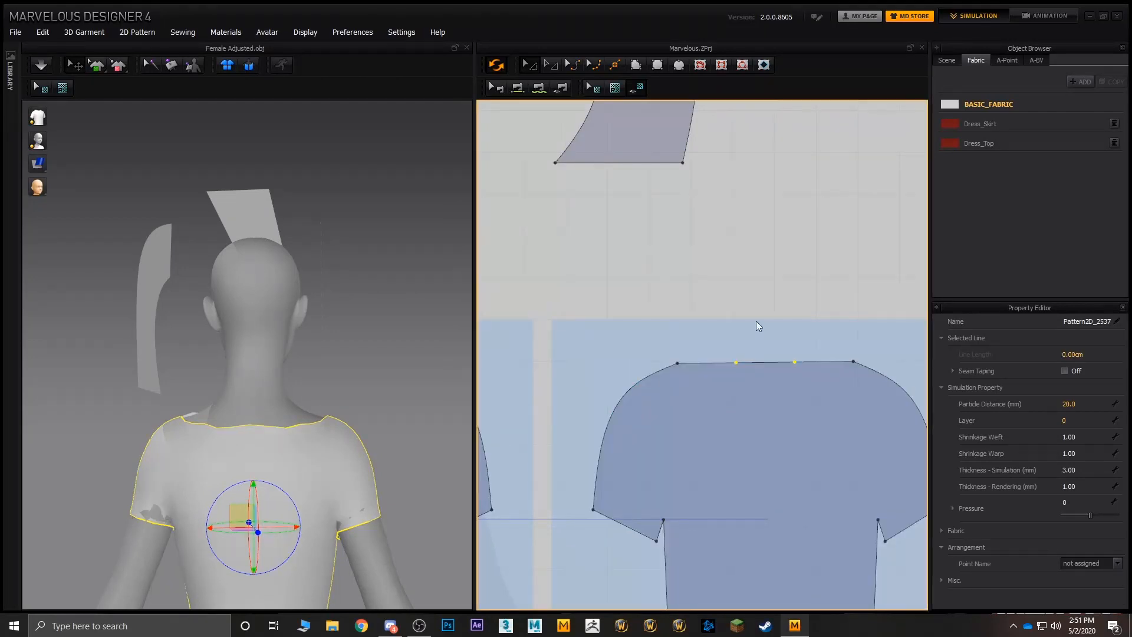
# - Move the middle segment of the back neckline straight down to form a flat-bottomed neck opening
pyautogui.click(739, 348)
pyautogui.moveTo(811, 388); pyautogui.dragTo(764, 387)
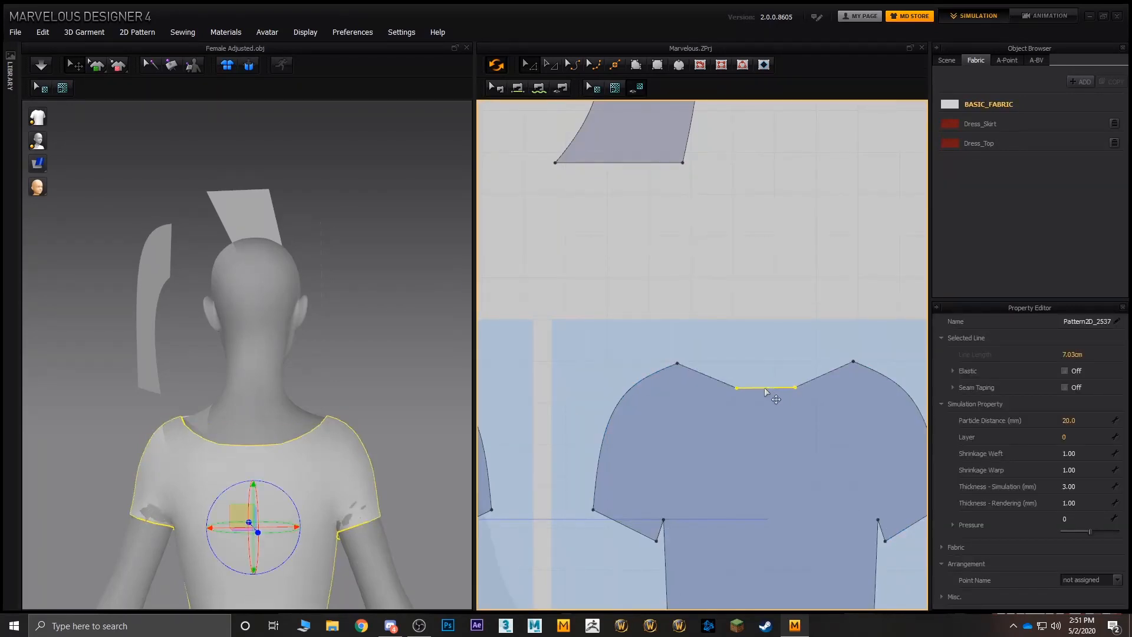
pyautogui.click(717, 367)
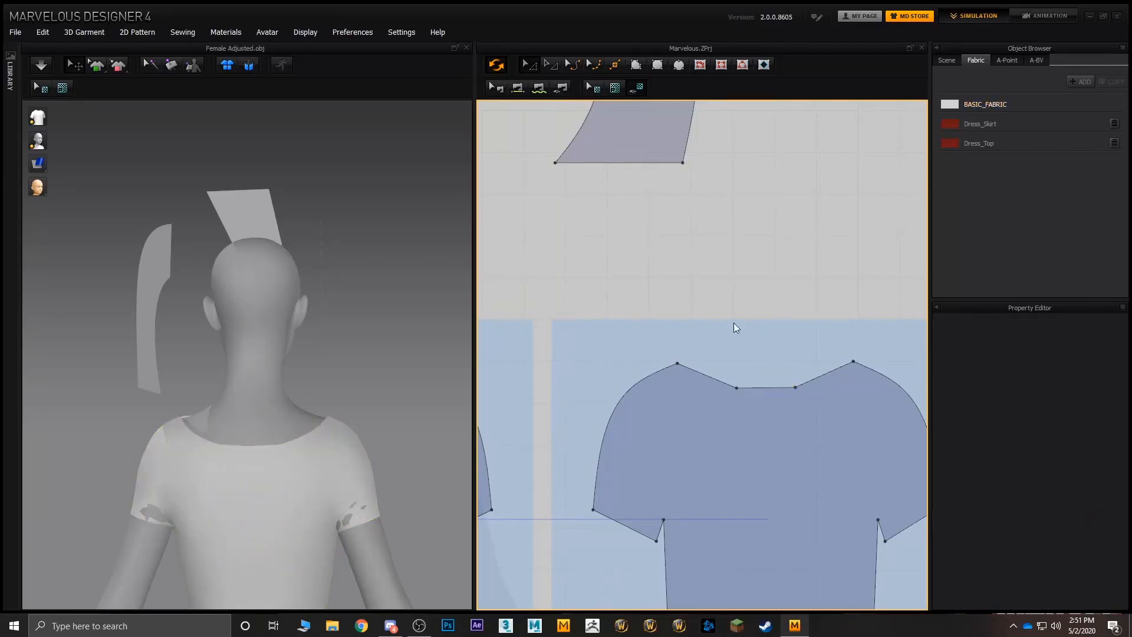
# - Split the bottom edge of the original curved hood piece uniformly into two lines
pyautogui.scroll(-6, 725, 301)
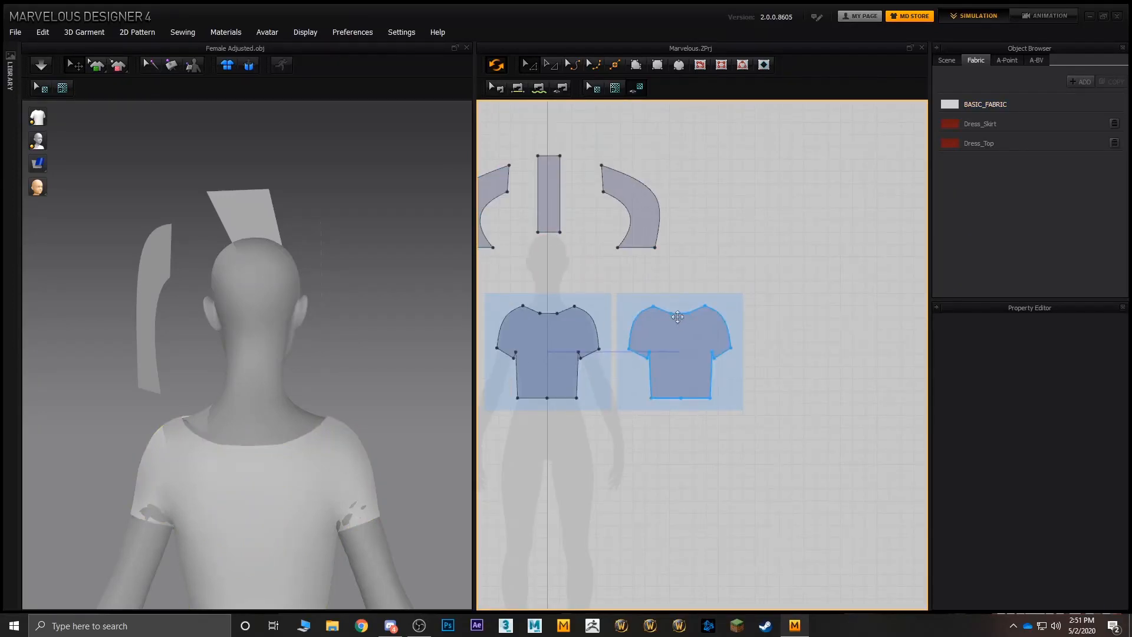
pyautogui.scroll(5, 688, 282)
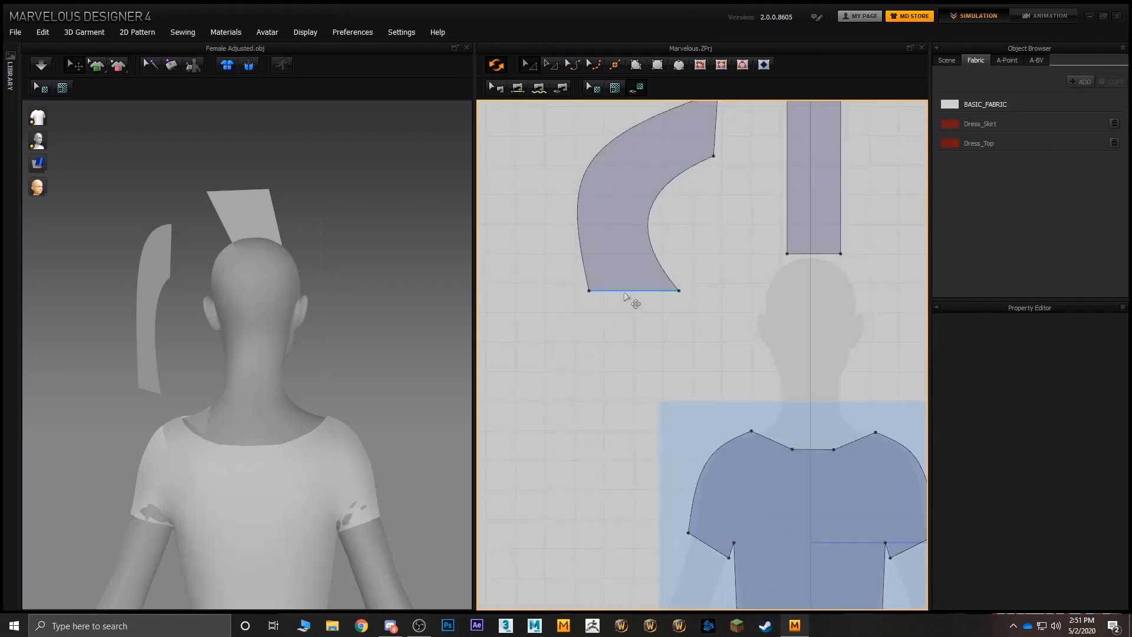
pyautogui.click(625, 293)
pyautogui.moveTo(761, 315); pyautogui.dragTo(645, 311, button='middle')
pyautogui.rightClick(533, 290)
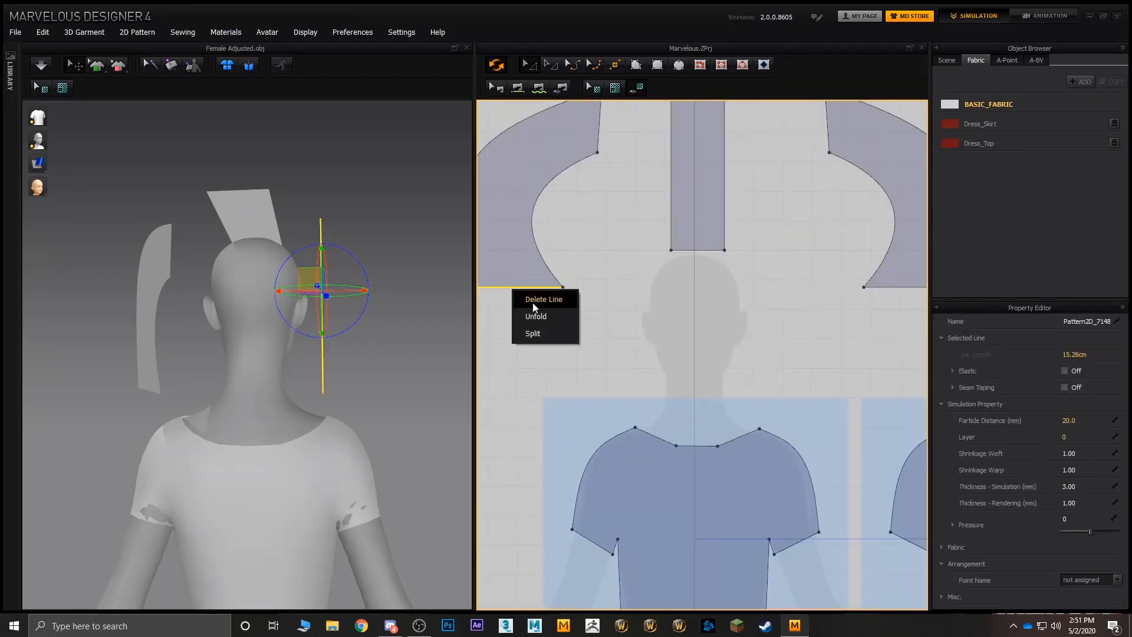
pyautogui.click(555, 334)
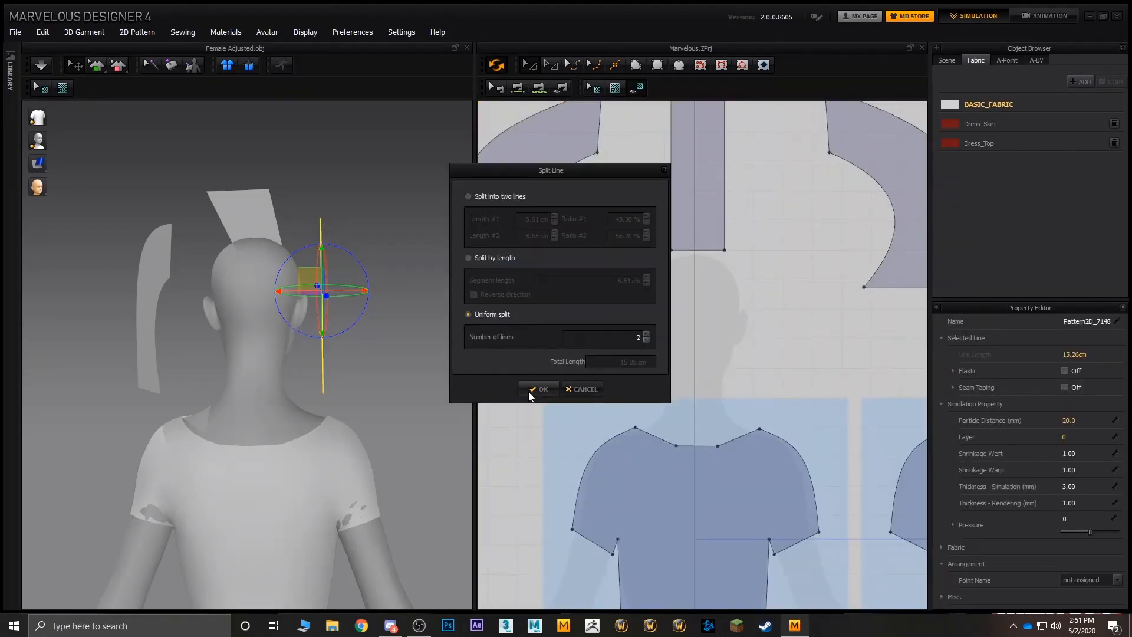
pyautogui.click(529, 390)
# - Split the bottom edge of the mirrored hood piece uniformly into two equal lines
pyautogui.moveTo(549, 303); pyautogui.dragTo(328, 304, button='middle')
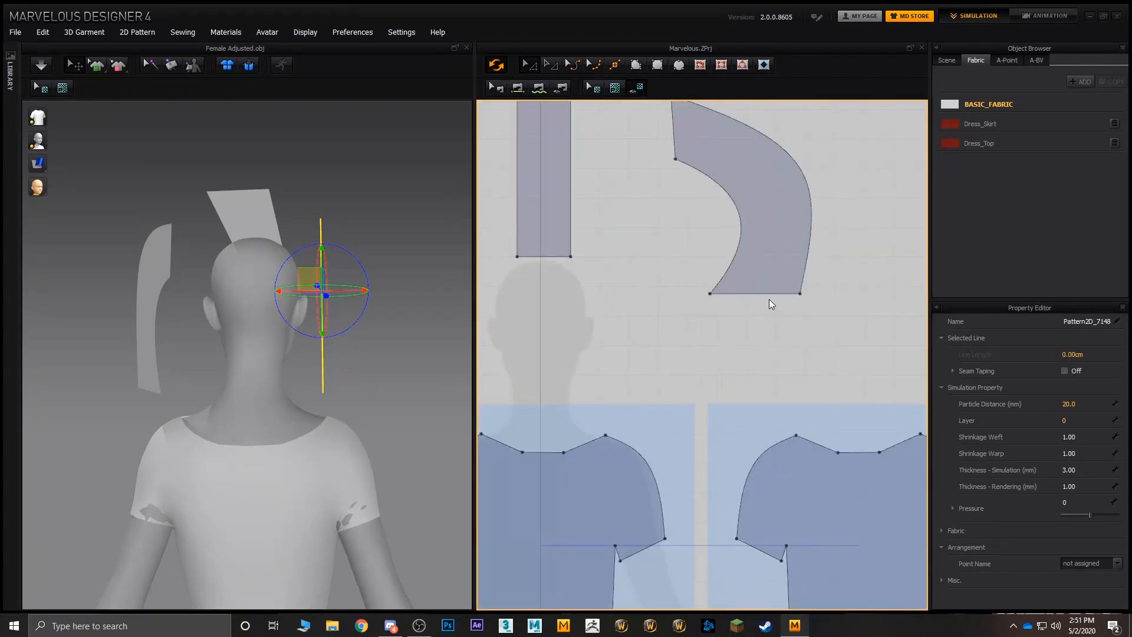
pyautogui.click(767, 294)
pyautogui.click(801, 339)
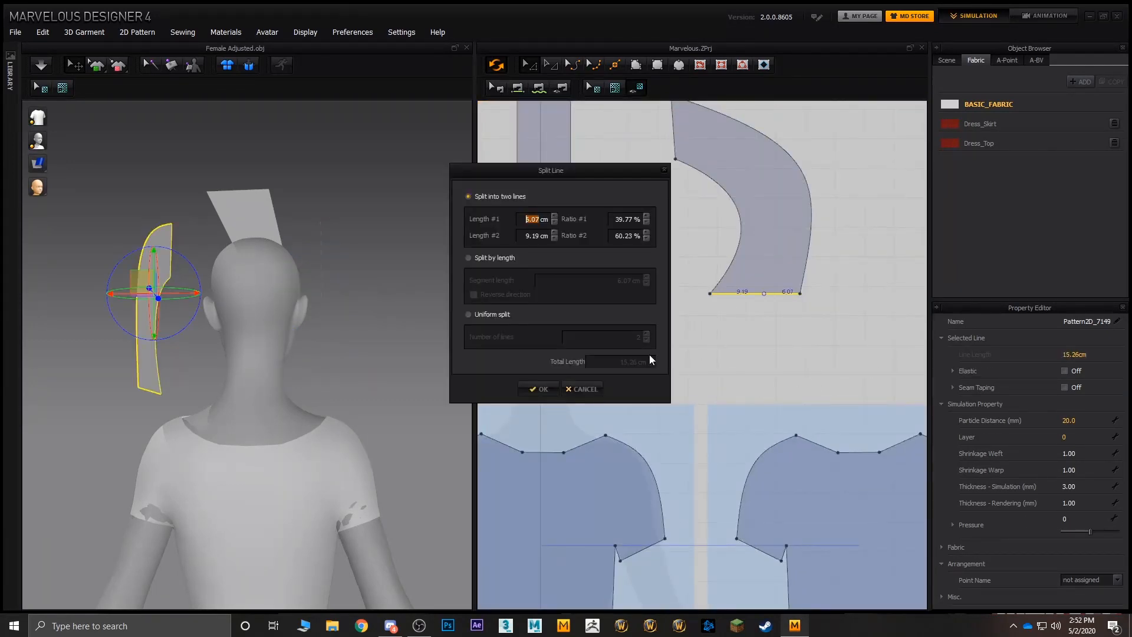
pyautogui.click(490, 315)
pyautogui.click(539, 389)
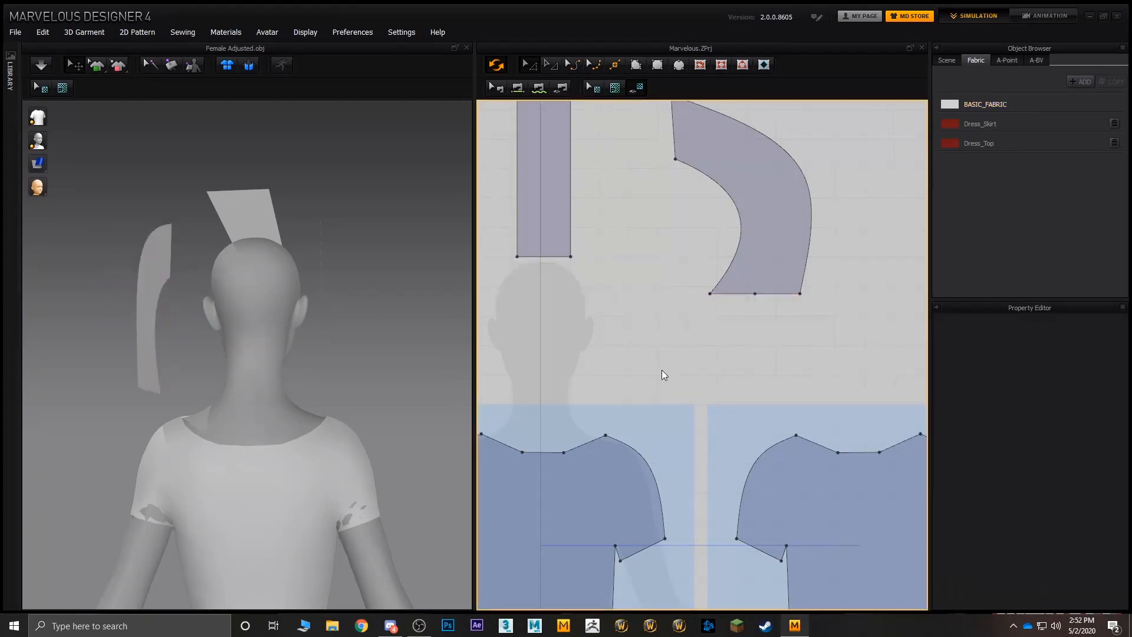
# - Sew the front half of the mirrored hood piece's bottom edge to the sloped front neckline segment on the same side
pyautogui.moveTo(601, 366); pyautogui.dragTo(699, 354, button='middle')
pyautogui.scroll(-3, 698, 354)
pyautogui.moveTo(298, 359); pyautogui.dragTo(368, 367, button='right')
pyautogui.scroll(2, 368, 366)
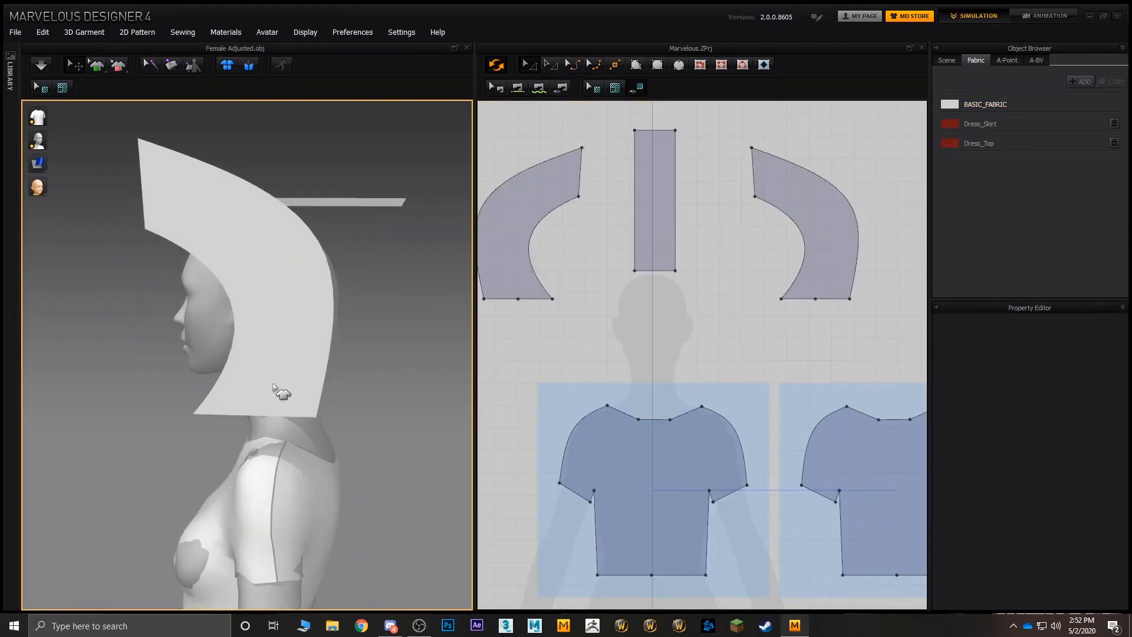
pyautogui.moveTo(249, 411); pyautogui.dragTo(285, 429, button='right')
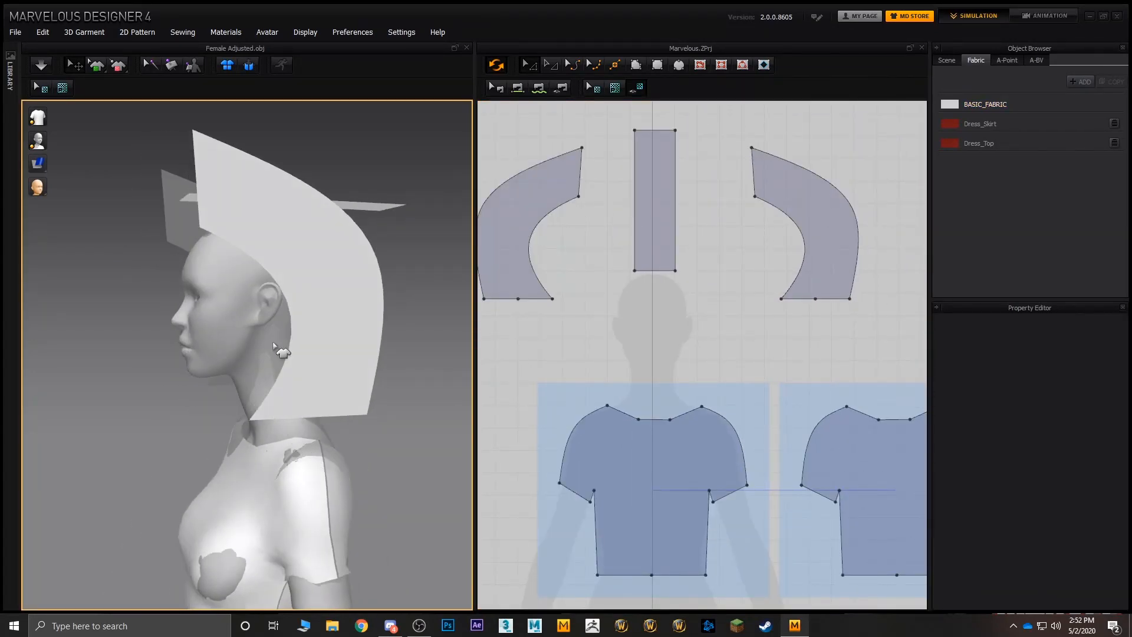
pyautogui.click(290, 412)
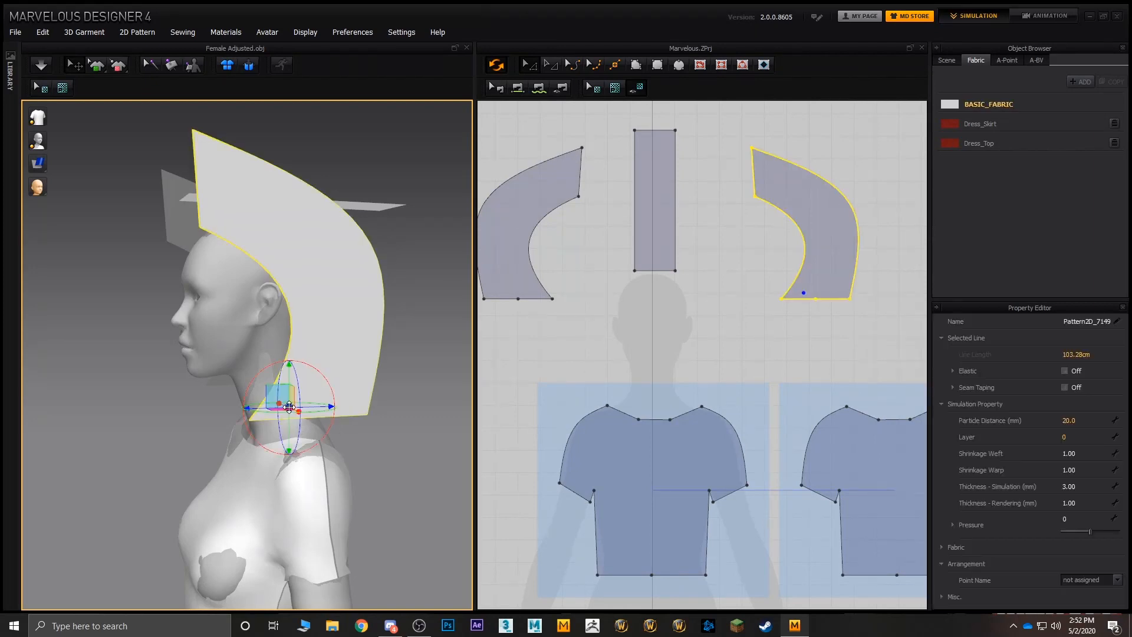
pyautogui.moveTo(295, 489); pyautogui.dragTo(339, 492, button='right')
pyautogui.keyDown('shift'); pyautogui.click(295, 454); pyautogui.keyUp('shift')
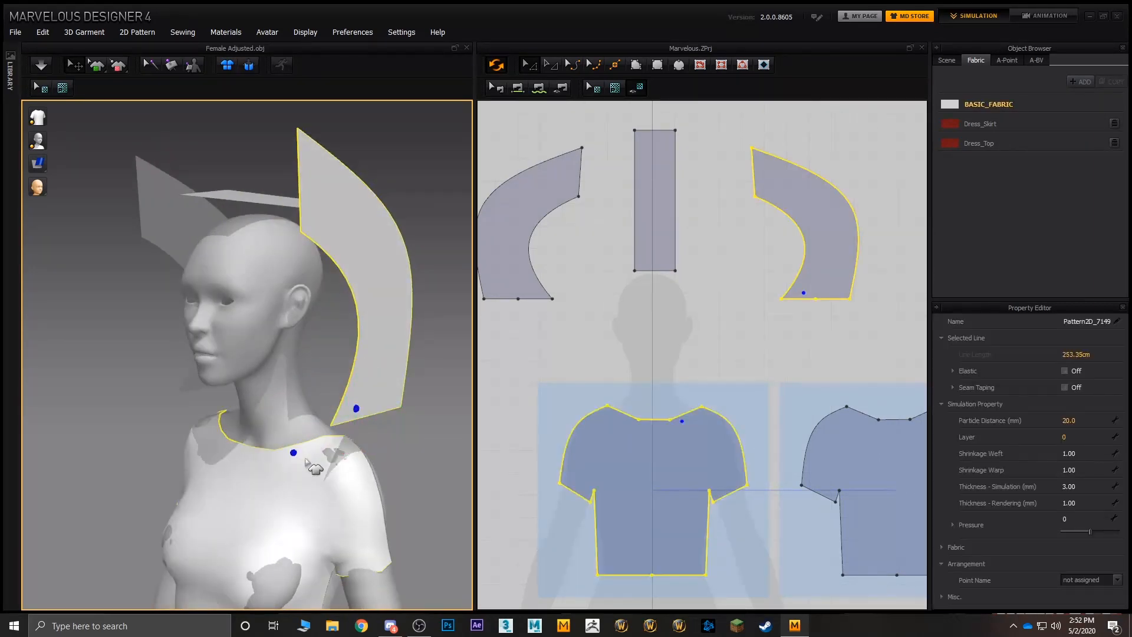
pyautogui.moveTo(685, 421); pyautogui.dragTo(641, 405, button='middle')
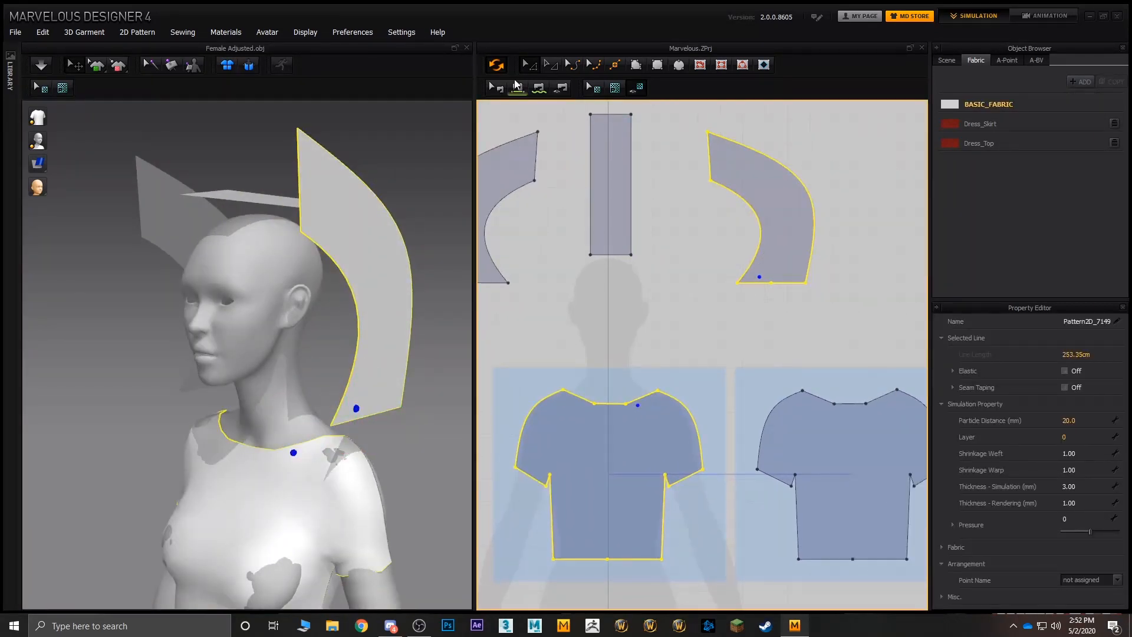
pyautogui.click(539, 87)
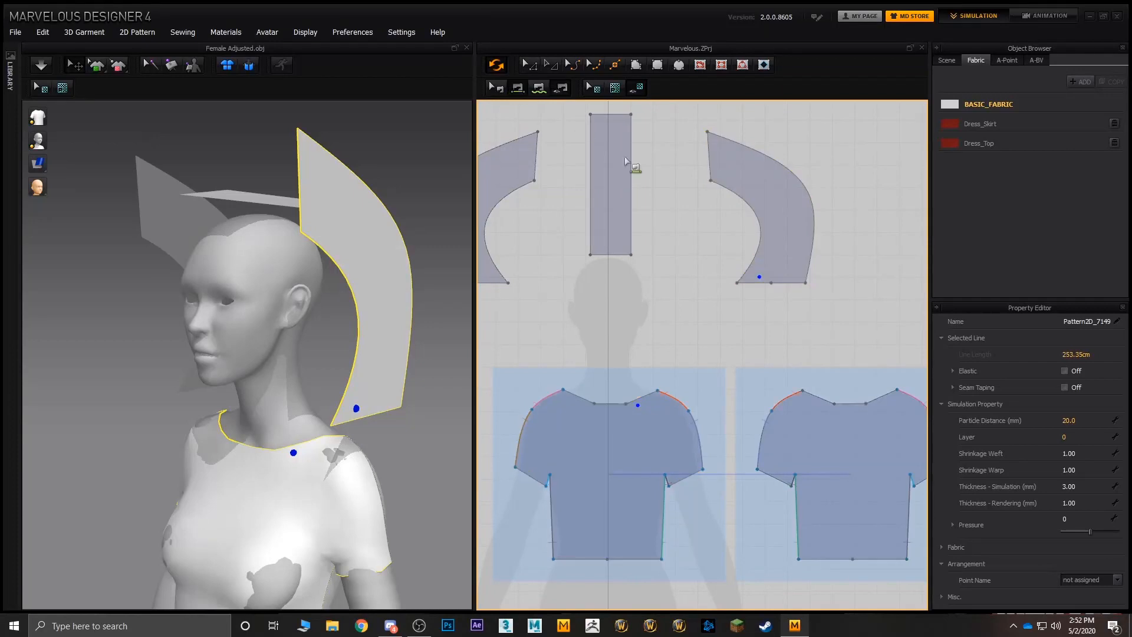
pyautogui.click(638, 400)
# - Sew the rear half of the mirrored hood piece's bottom edge to the matching sloped segment of the back neckline
pyautogui.scroll(-3, 356, 330)
pyautogui.moveTo(357, 330); pyautogui.dragTo(288, 413, button='right')
pyautogui.click(277, 372)
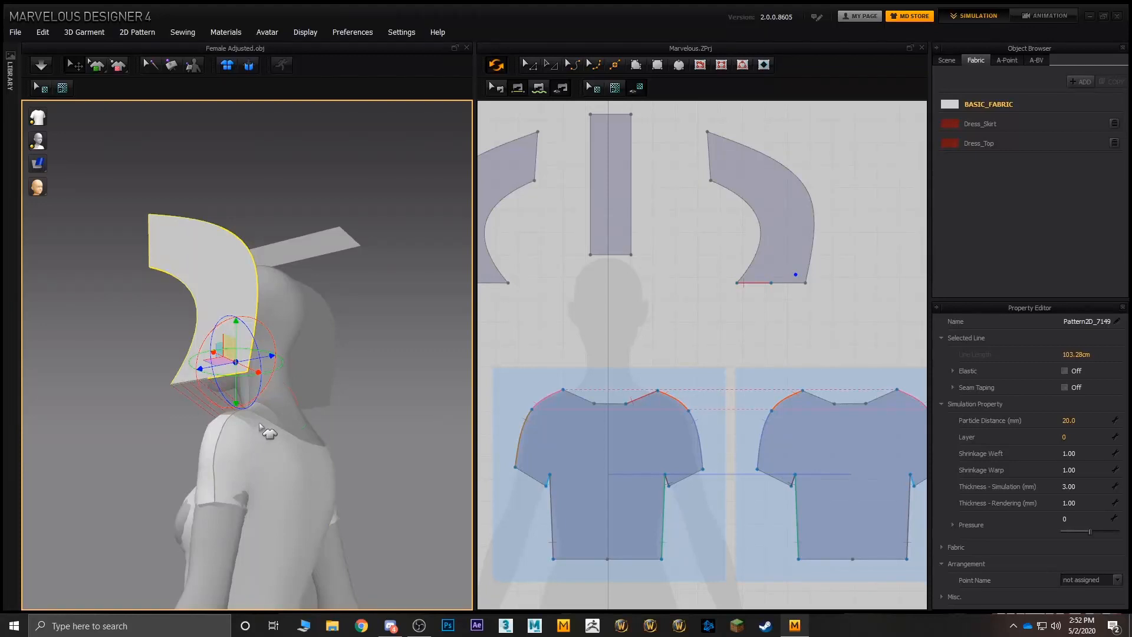
pyautogui.click(260, 423)
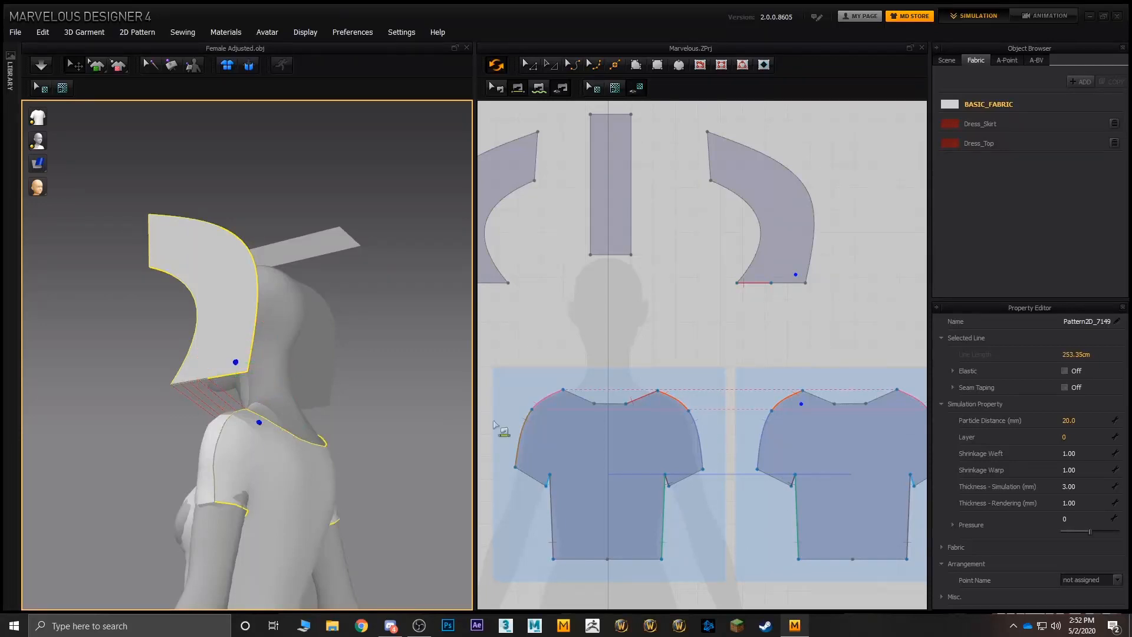
pyautogui.click(784, 282)
pyautogui.click(823, 398)
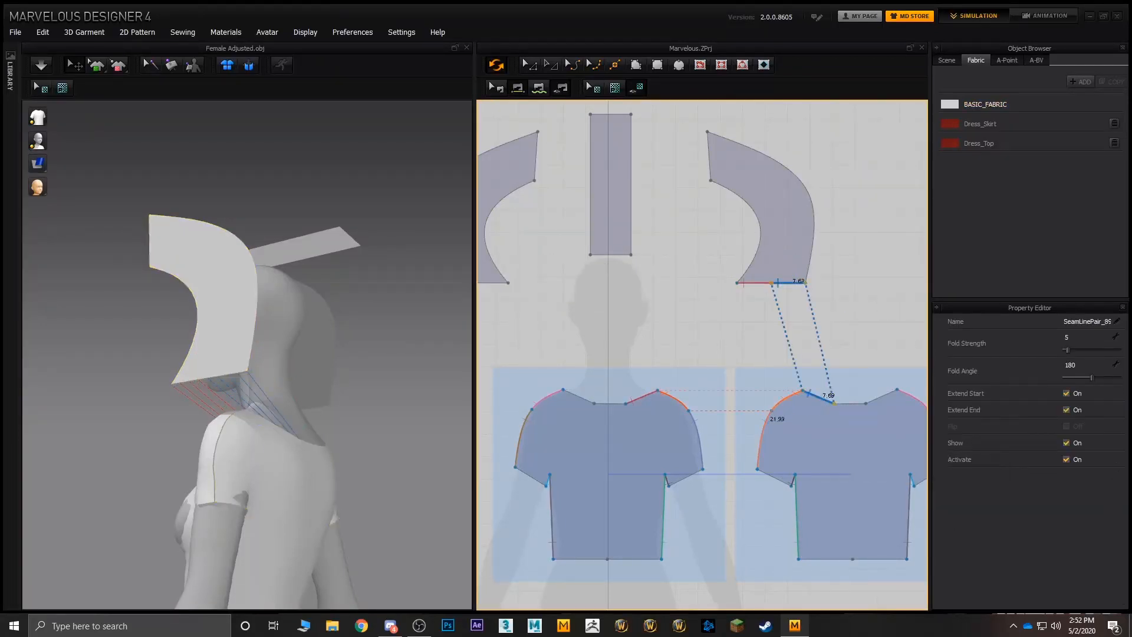
# - Sew the front half of the original hood piece's bottom edge to the sloped front neckline segment on its side
pyautogui.moveTo(352, 398); pyautogui.dragTo(155, 404, button='right')
pyautogui.click(298, 388)
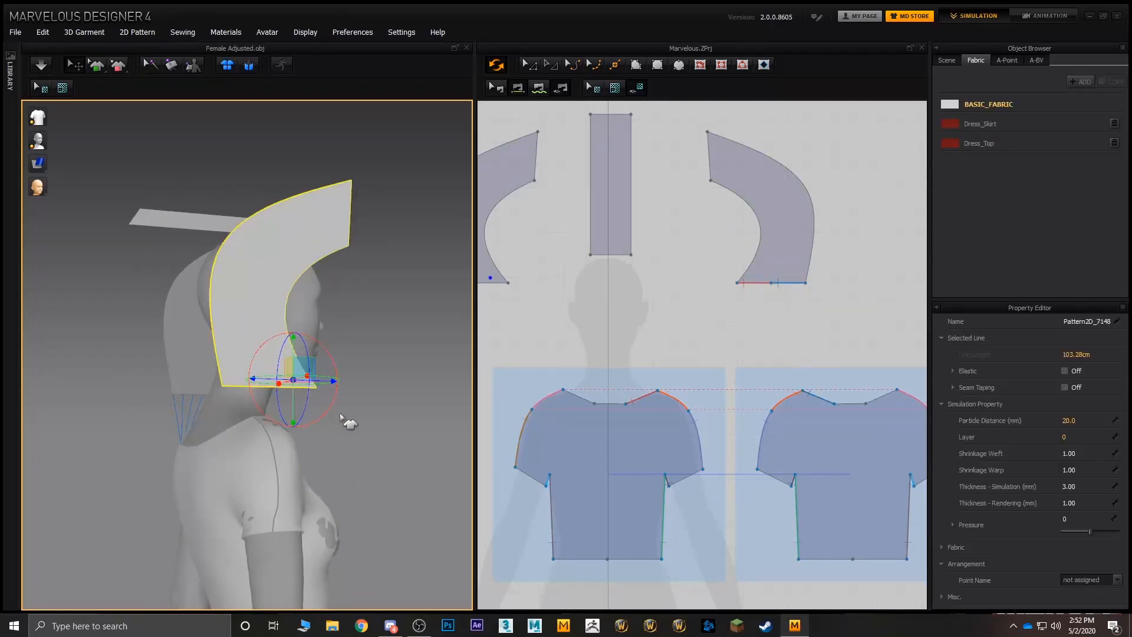
pyautogui.moveTo(346, 417); pyautogui.dragTo(247, 457, button='right')
pyautogui.click(241, 384)
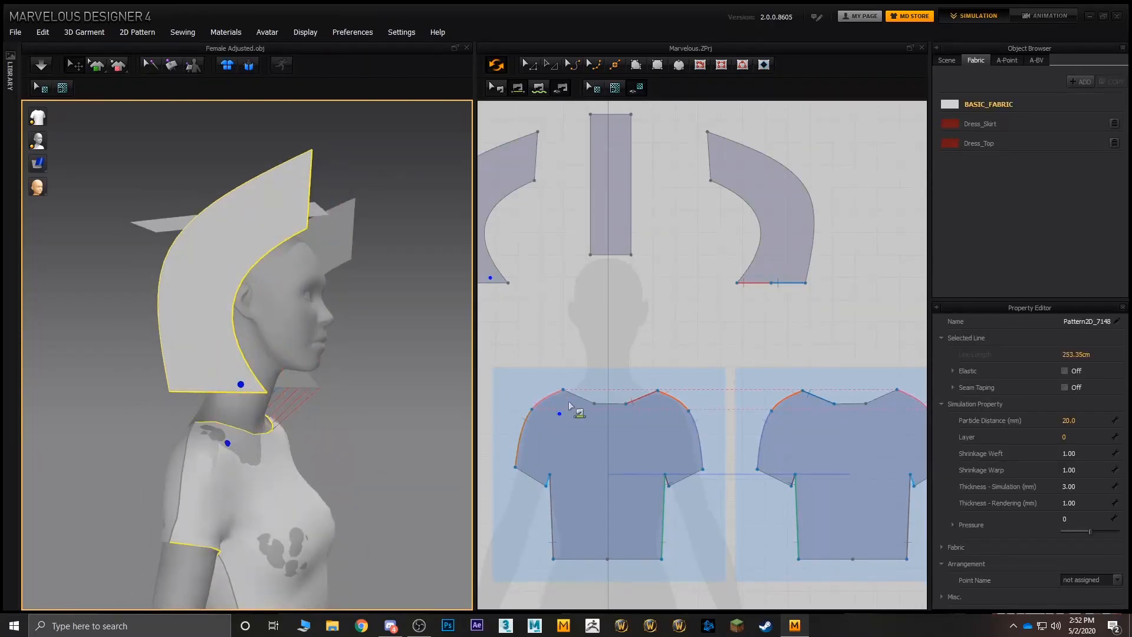
pyautogui.moveTo(588, 284); pyautogui.dragTo(624, 280, button='right')
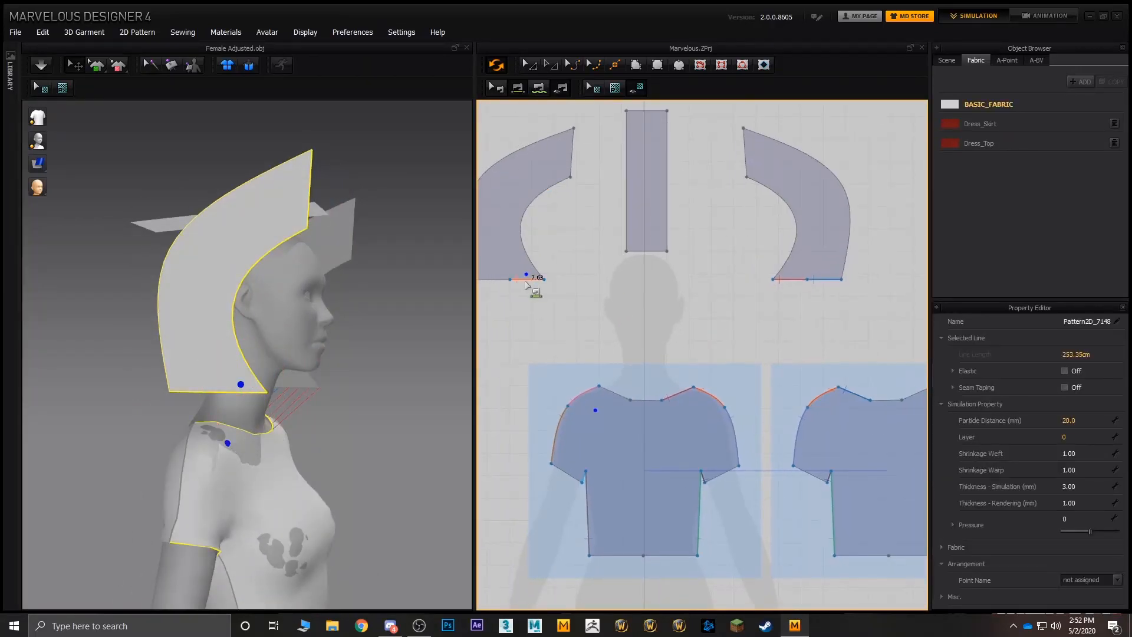
pyautogui.click(616, 394)
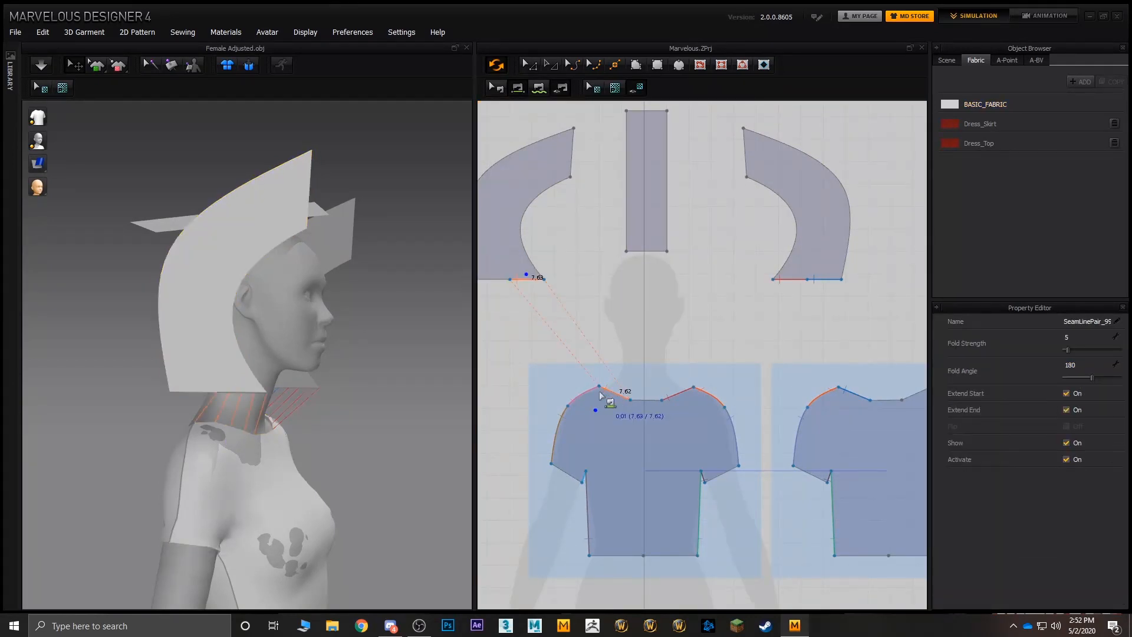
# - Sew the rear half of the original hood piece's bottom edge to the sloped back neckline segment on its side
pyautogui.moveTo(306, 365); pyautogui.dragTo(398, 364, button='right')
pyautogui.click(262, 391)
pyautogui.keyDown('shift'); pyautogui.click(233, 466); pyautogui.keyUp('shift')
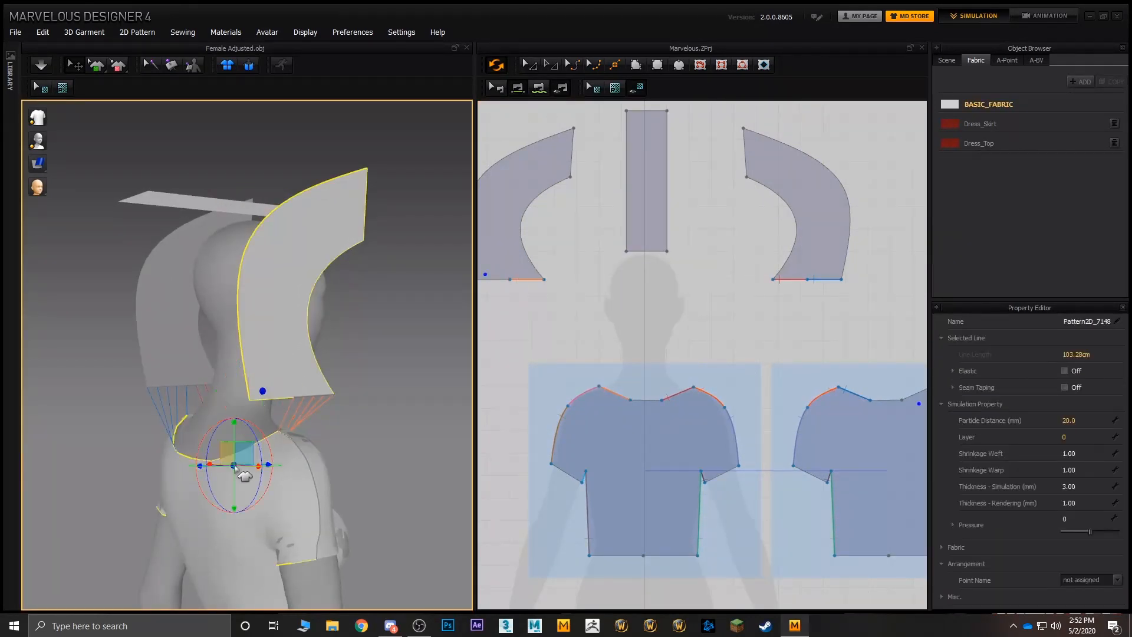
pyautogui.moveTo(668, 355); pyautogui.dragTo(592, 348, button='middle')
pyautogui.moveTo(736, 370); pyautogui.dragTo(807, 362, button='middle')
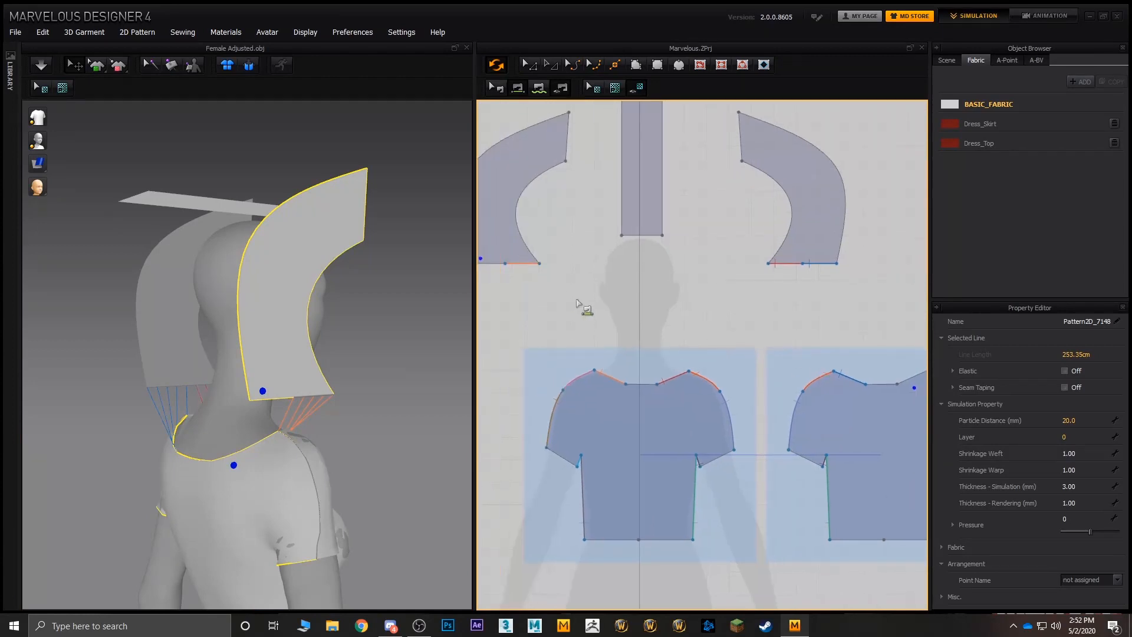
pyautogui.scroll(-2, 550, 293)
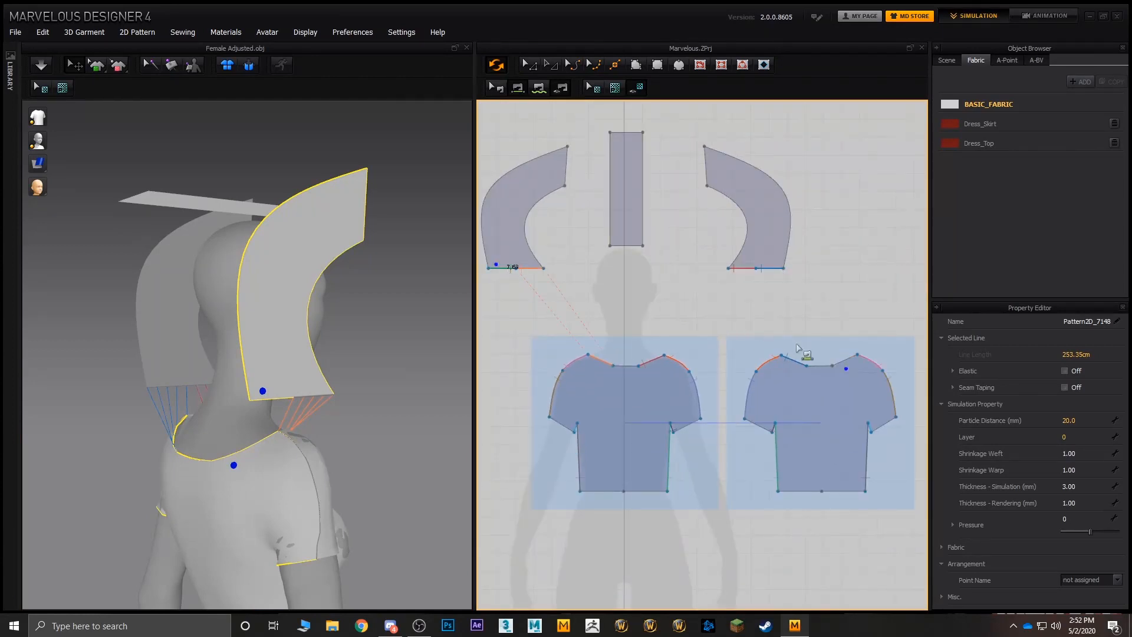
pyautogui.click(848, 356)
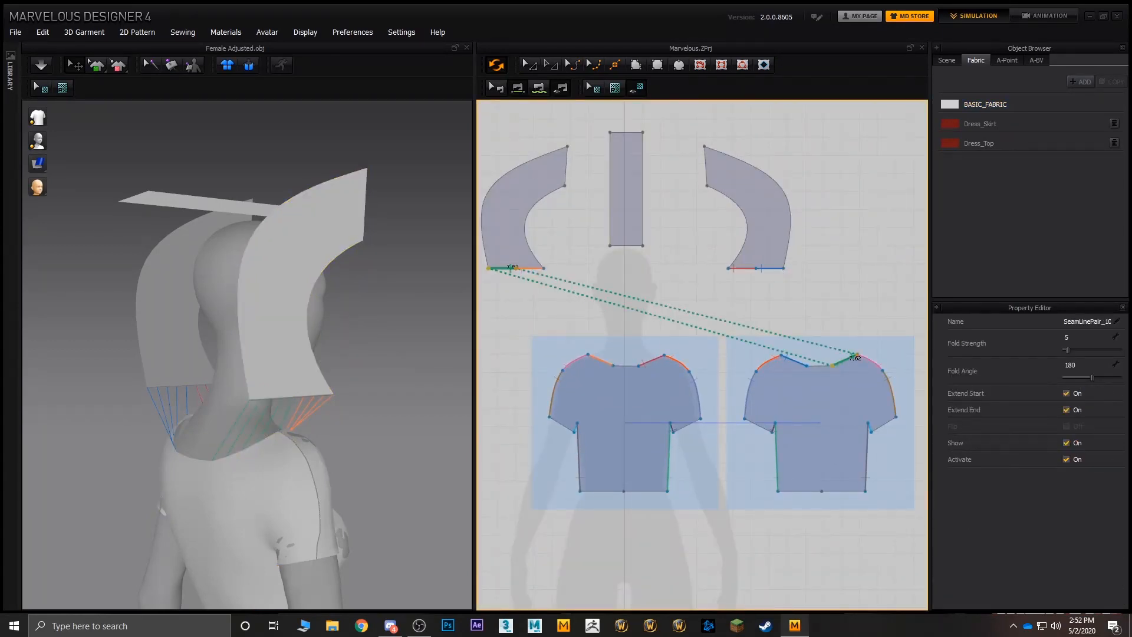
# - Sew the rectangular hood strip's upper short edge to the middle of the back neckline, with the seam direction reversed to remove the twist
pyautogui.moveTo(219, 323); pyautogui.dragTo(307, 285, button='right')
pyautogui.scroll(-1, 308, 283)
pyautogui.click(253, 230)
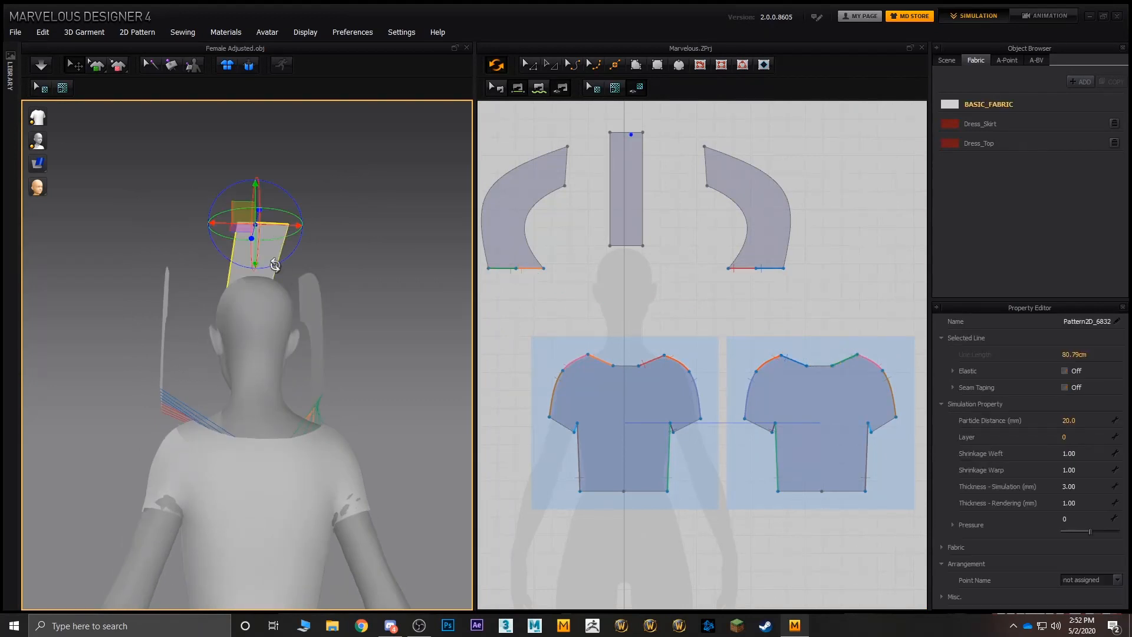
pyautogui.click(258, 446)
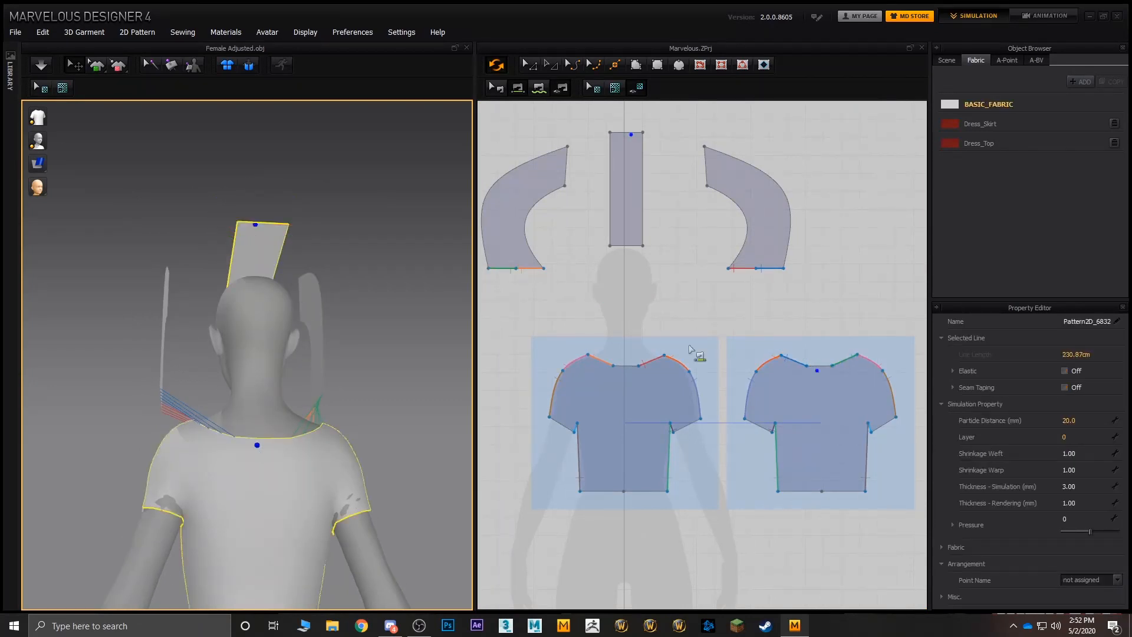
pyautogui.click(627, 133)
pyautogui.click(823, 365)
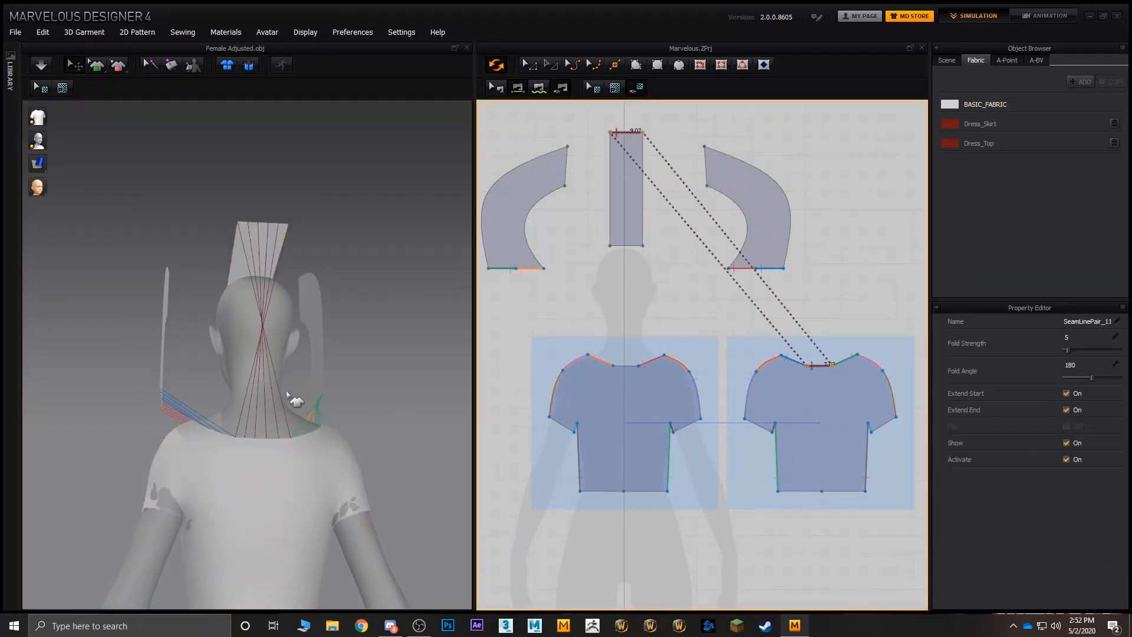
pyautogui.moveTo(289, 396); pyautogui.dragTo(268, 331, button='right')
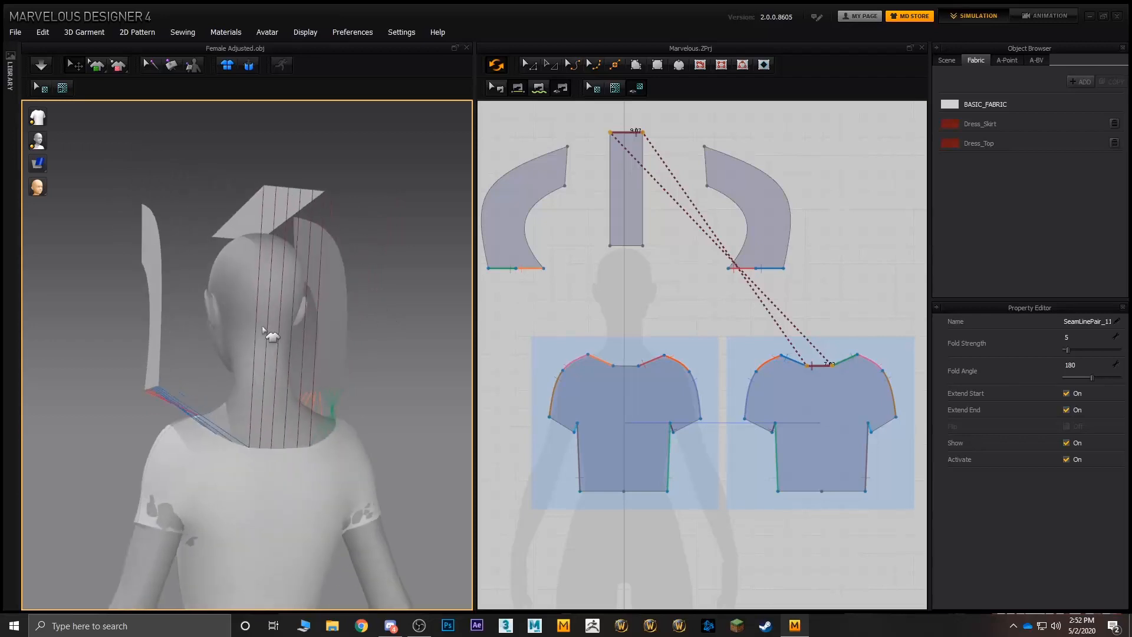
# - Sew the strip's long edge facing the original hood piece to that piece's outer curved edge
pyautogui.click(150, 332)
pyautogui.moveTo(171, 330); pyautogui.dragTo(219, 332)
pyautogui.moveTo(184, 340); pyautogui.dragTo(623, 354, button='right')
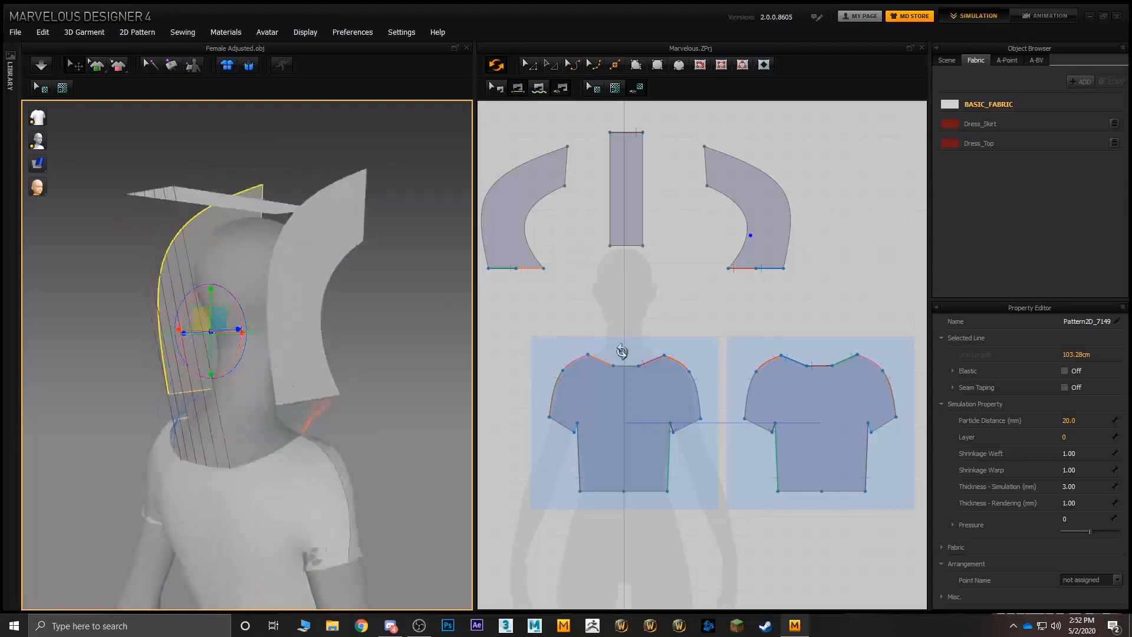
pyautogui.scroll(-3, 255, 268)
pyautogui.click(222, 236)
pyautogui.keyDown('shift'); pyautogui.click(275, 303); pyautogui.keyUp('shift')
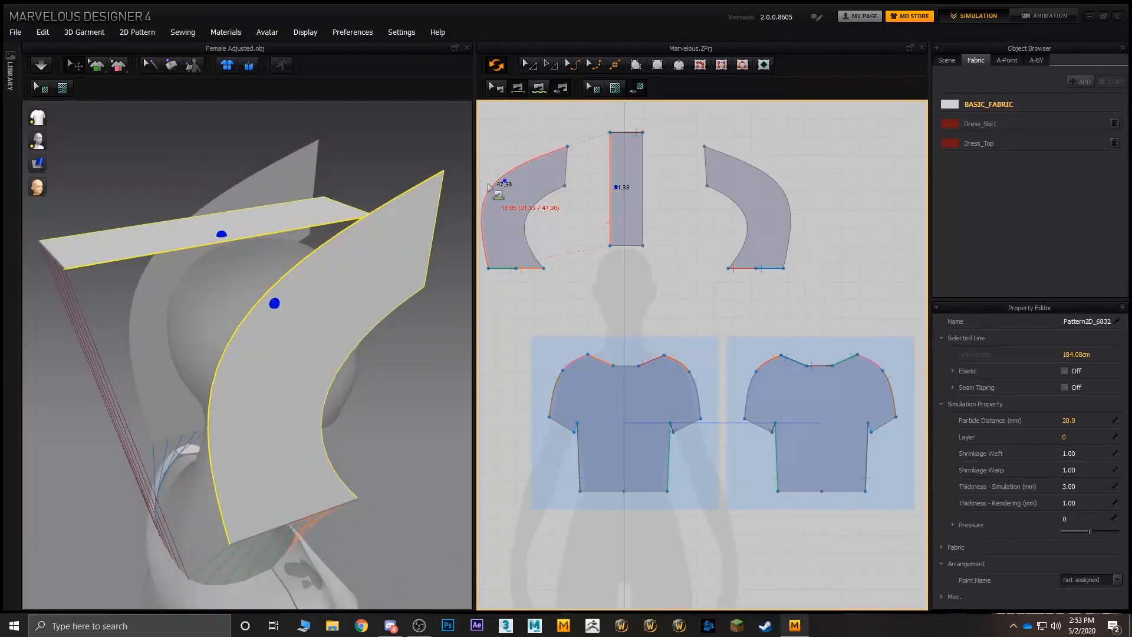
pyautogui.click(502, 180)
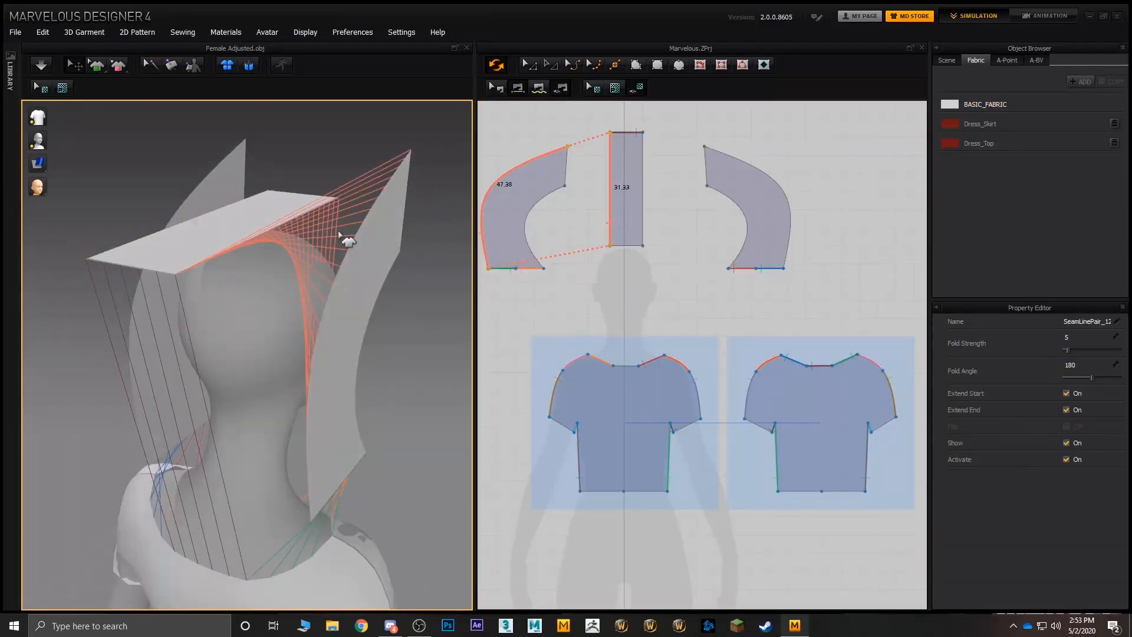
# - Sew the outer curved edge of the mirrored hood piece to the strip's remaining long edge
pyautogui.moveTo(344, 240); pyautogui.dragTo(195, 251, button='right')
pyautogui.click(195, 250)
pyautogui.keyDown('shift'); pyautogui.click(194, 268); pyautogui.keyUp('shift')
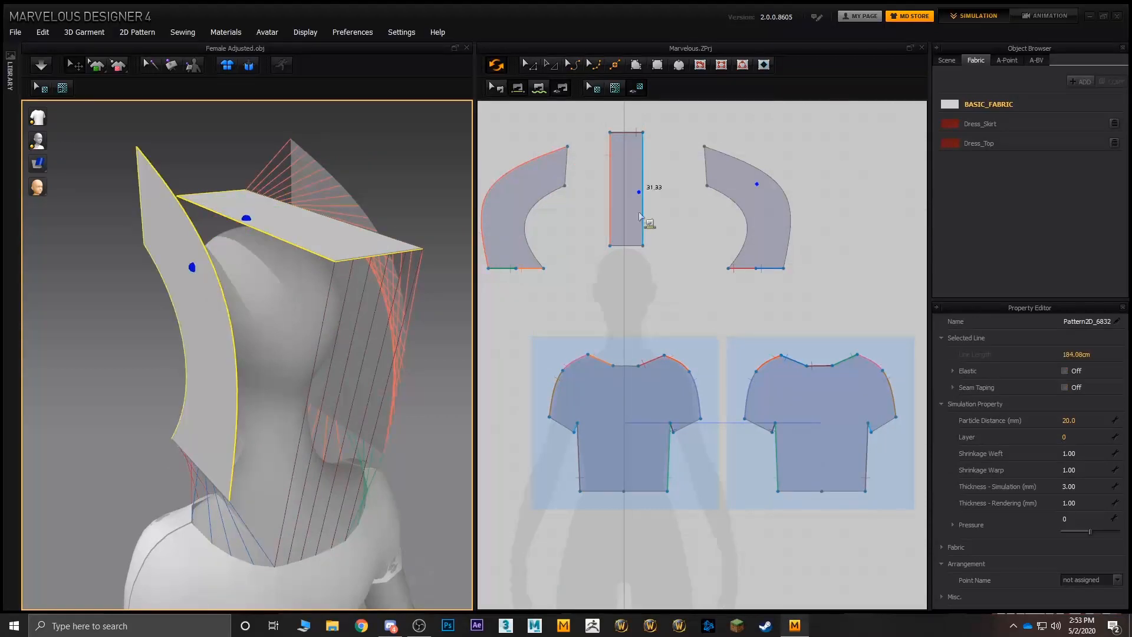
pyautogui.click(782, 184)
pyautogui.click(649, 192)
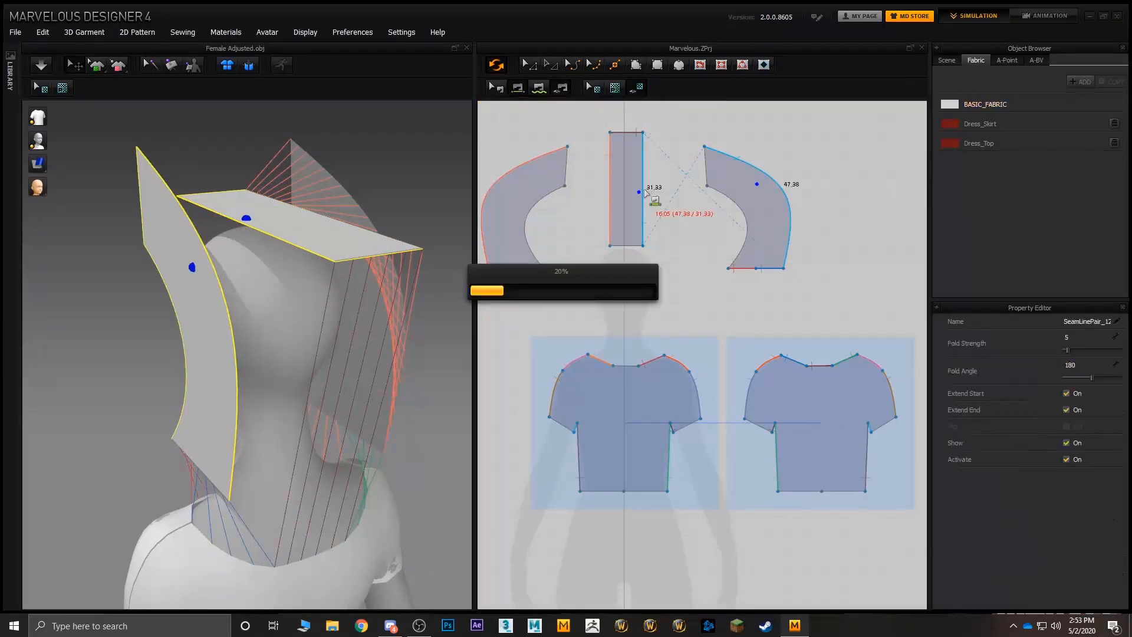
# - Simulate the garment to pull the sewn hood together around the avatar's head, and inspect the drape from the side
pyautogui.moveTo(277, 254); pyautogui.dragTo(347, 198, button='right')
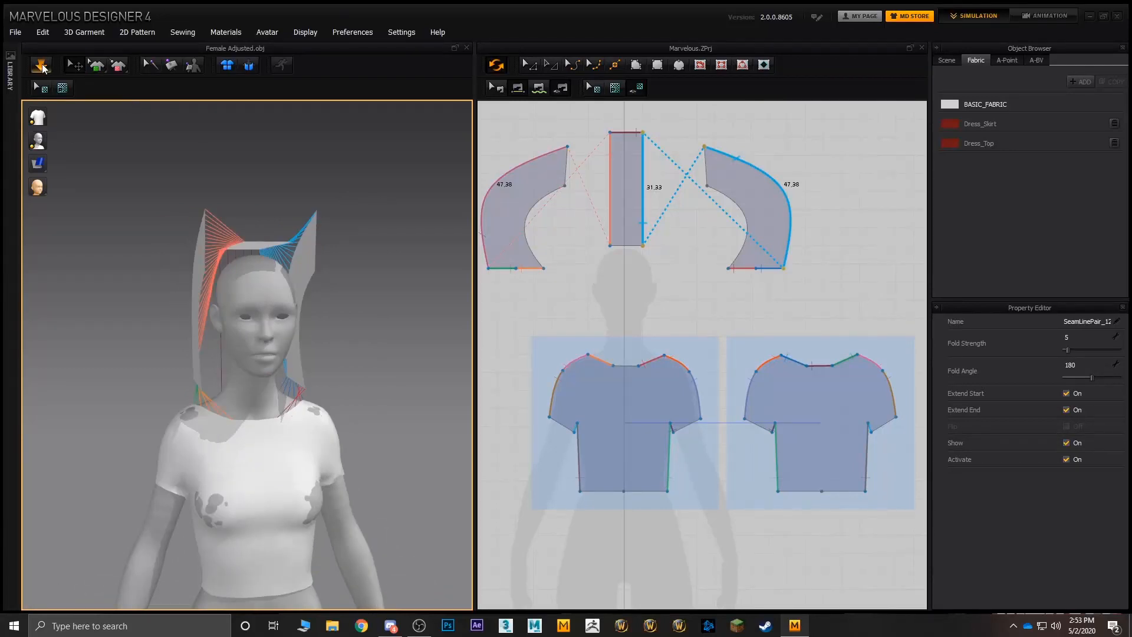
pyautogui.click(41, 66)
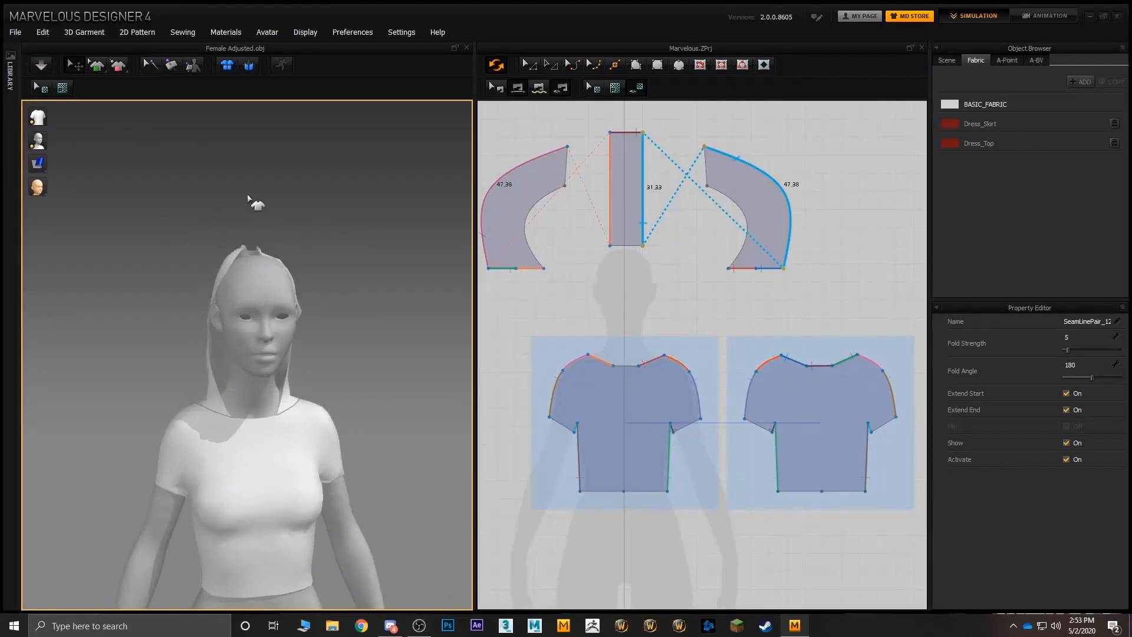
pyautogui.moveTo(252, 203); pyautogui.dragTo(333, 258, button='right')
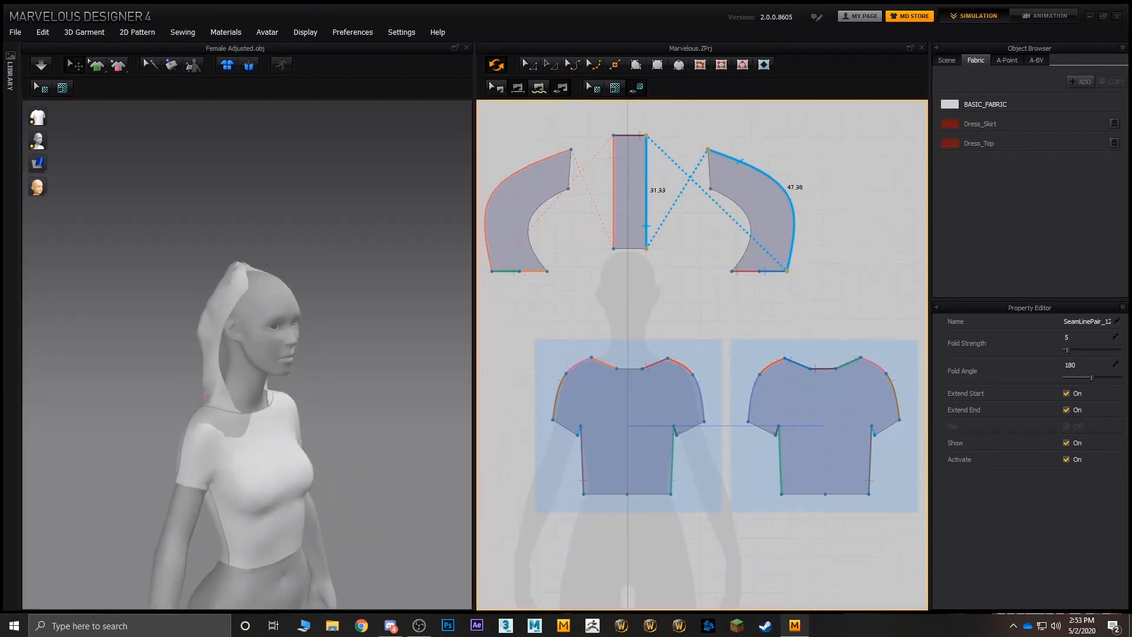
pyautogui.moveTo(676, 202); pyautogui.dragTo(715, 236, button='right')
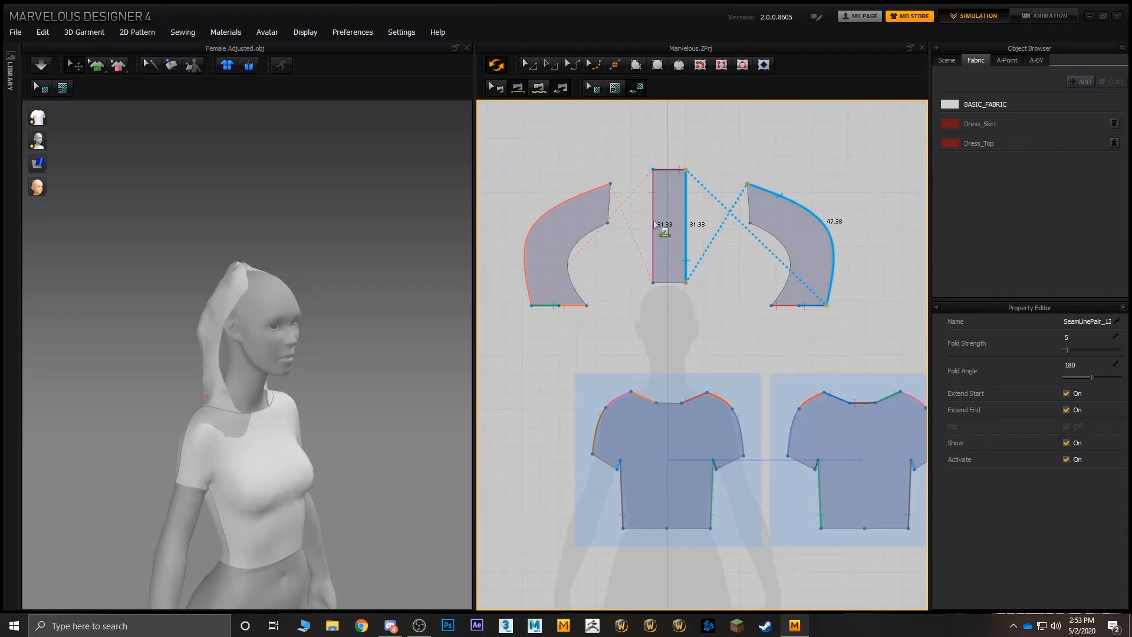
# - Inspect how the sewn hood pieces sit around the avatar's head from the front, back and side
pyautogui.click(654, 220)
pyautogui.click(585, 231)
pyautogui.click(240, 276)
pyautogui.moveTo(246, 255); pyautogui.dragTo(203, 289, button='right')
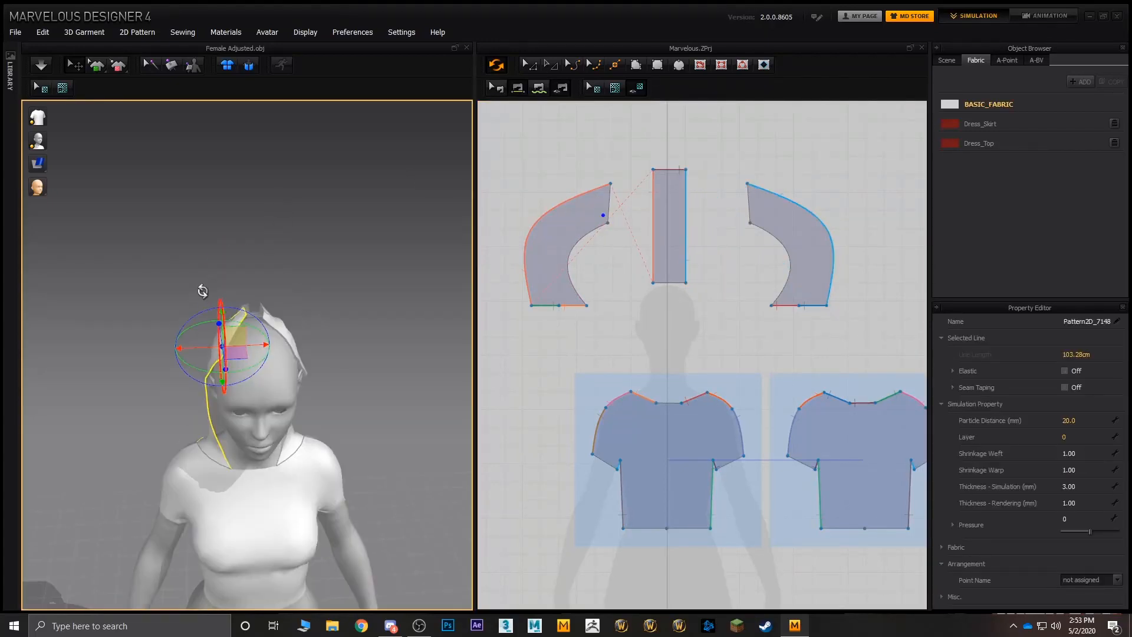
pyautogui.scroll(-2, 202, 289)
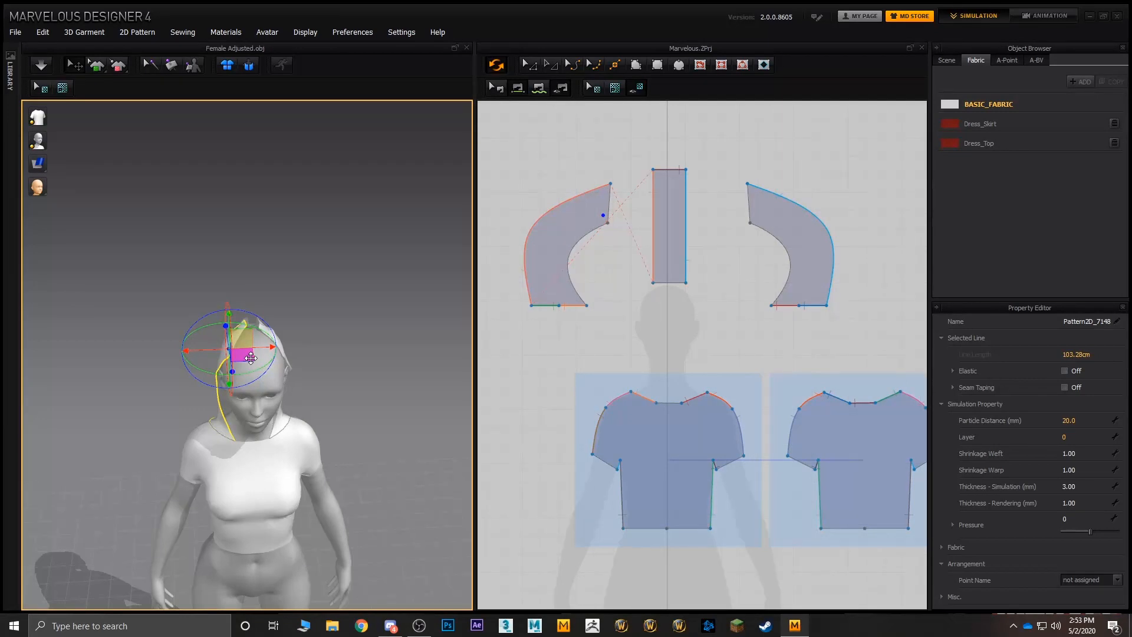
pyautogui.click(217, 229)
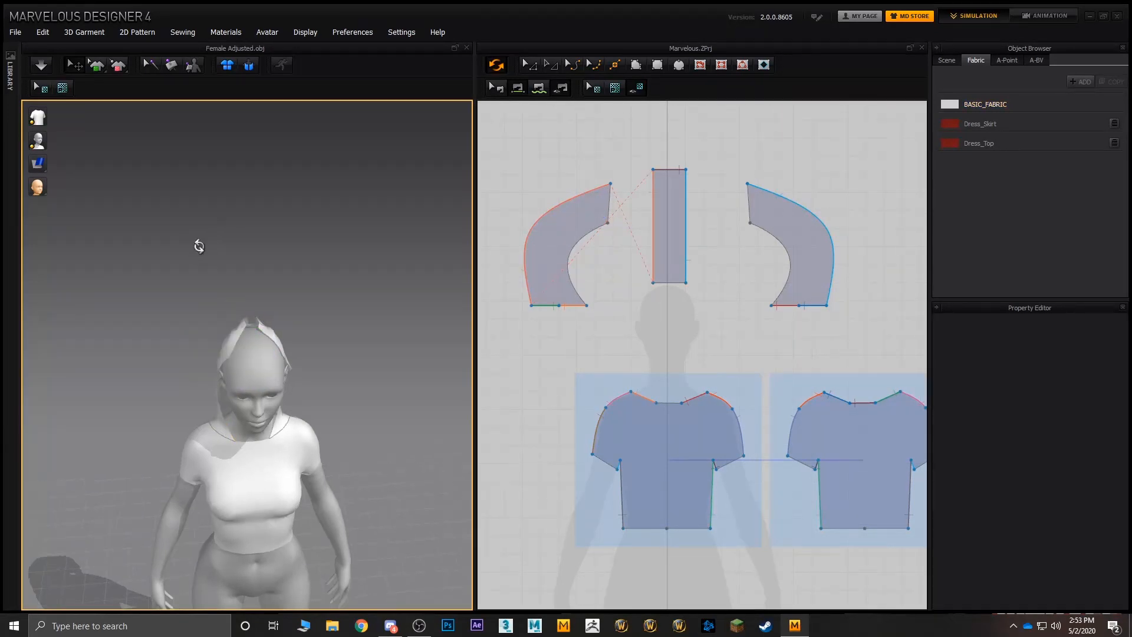
pyautogui.moveTo(197, 245); pyautogui.dragTo(174, 140, button='right')
pyautogui.scroll(5, 253, 321)
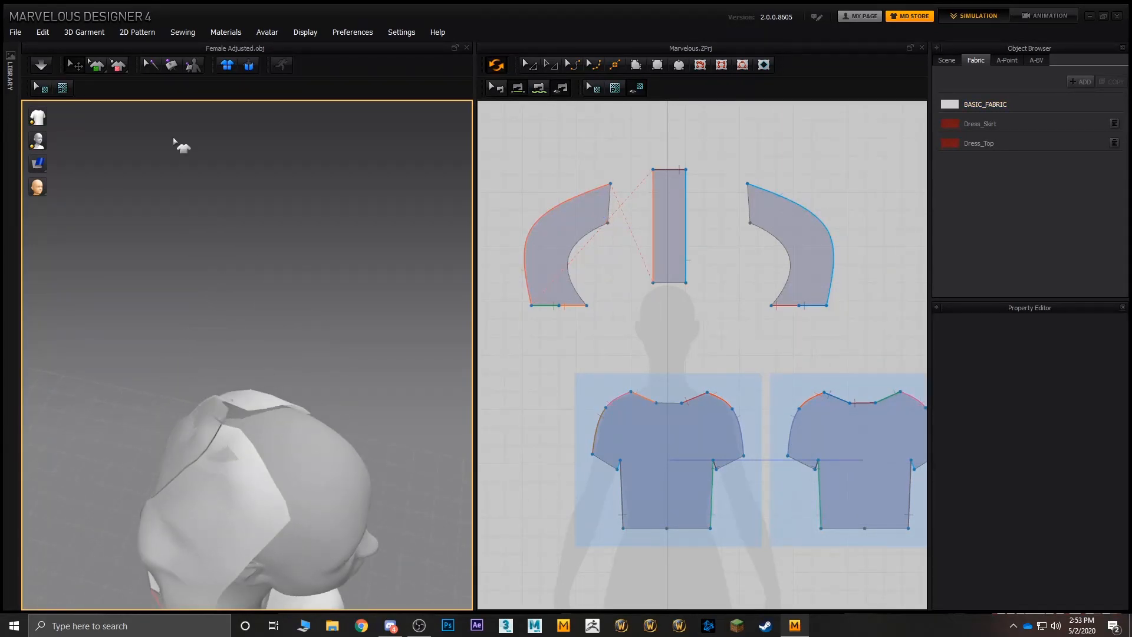
pyautogui.click(172, 65)
pyautogui.moveTo(220, 152); pyautogui.dragTo(250, 127, button='right')
pyautogui.click(177, 201)
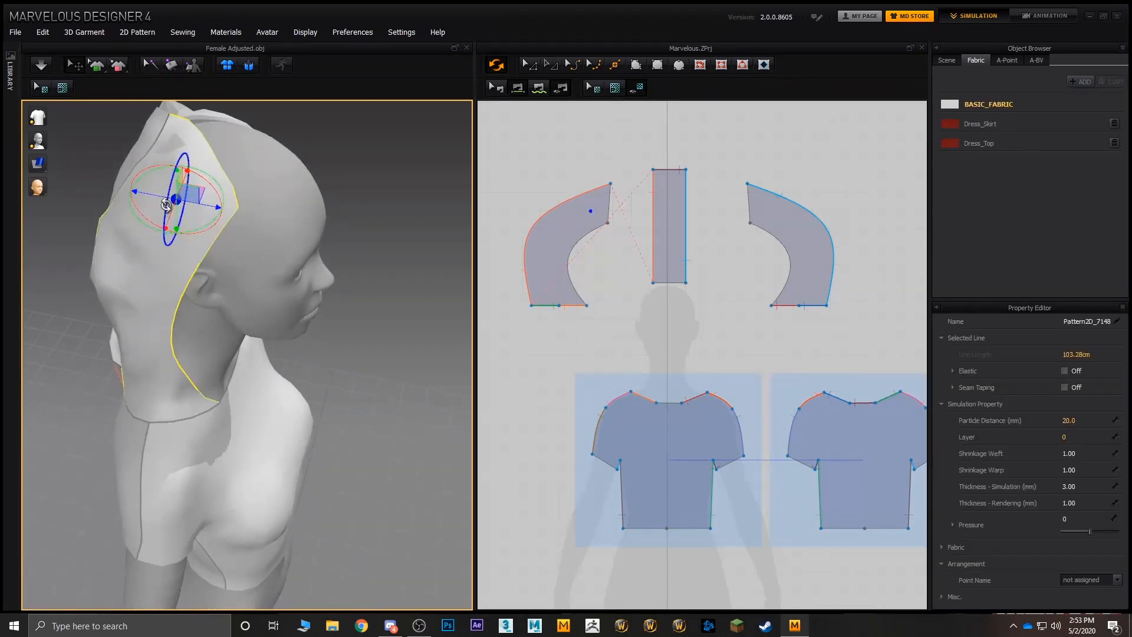
pyautogui.click(258, 414)
pyautogui.moveTo(282, 194); pyautogui.dragTo(291, 342, button='middle')
pyautogui.click(358, 243)
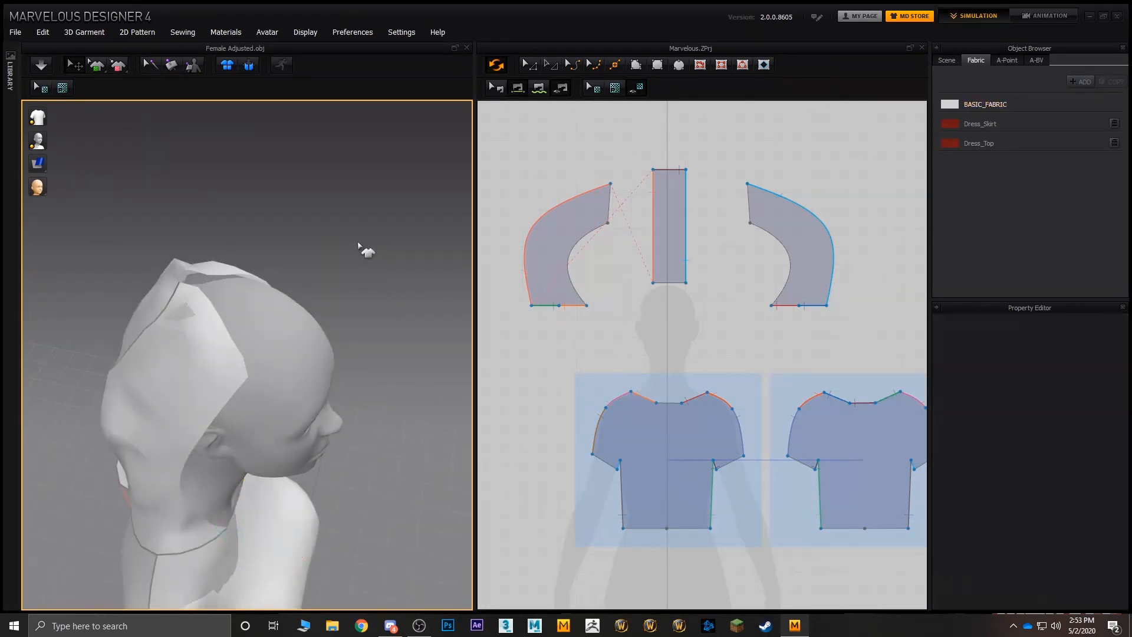
# - Tack the middle of the hood strip's free end to the avatar's forehead and simulate to draw the hood over the head
pyautogui.click(196, 68)
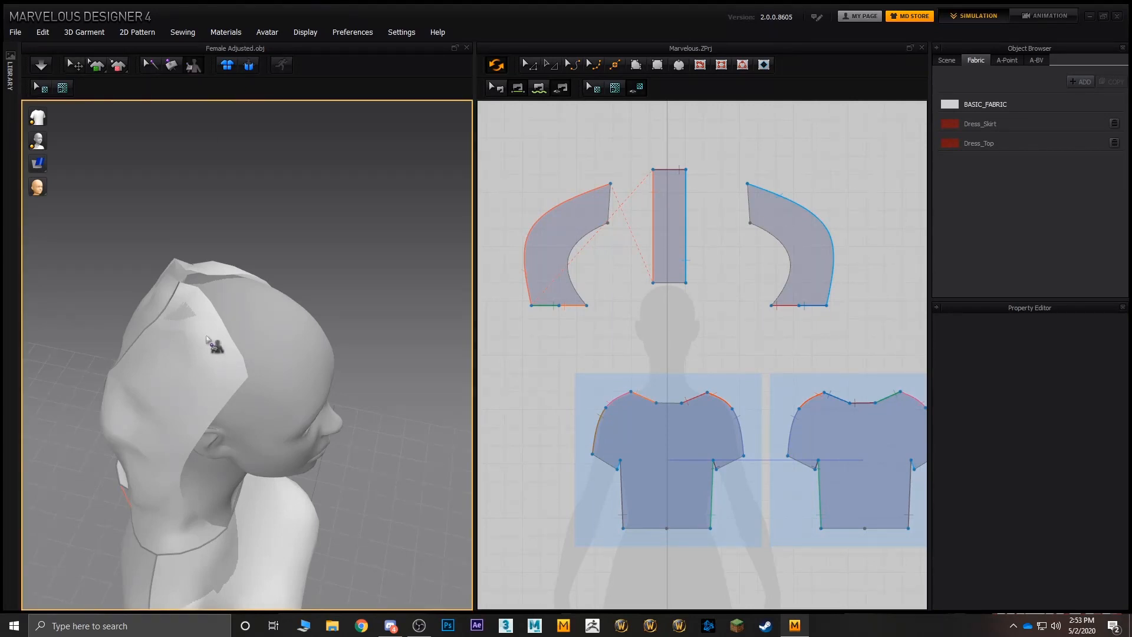
pyautogui.moveTo(218, 344); pyautogui.dragTo(227, 257, button='right')
pyautogui.click(230, 261)
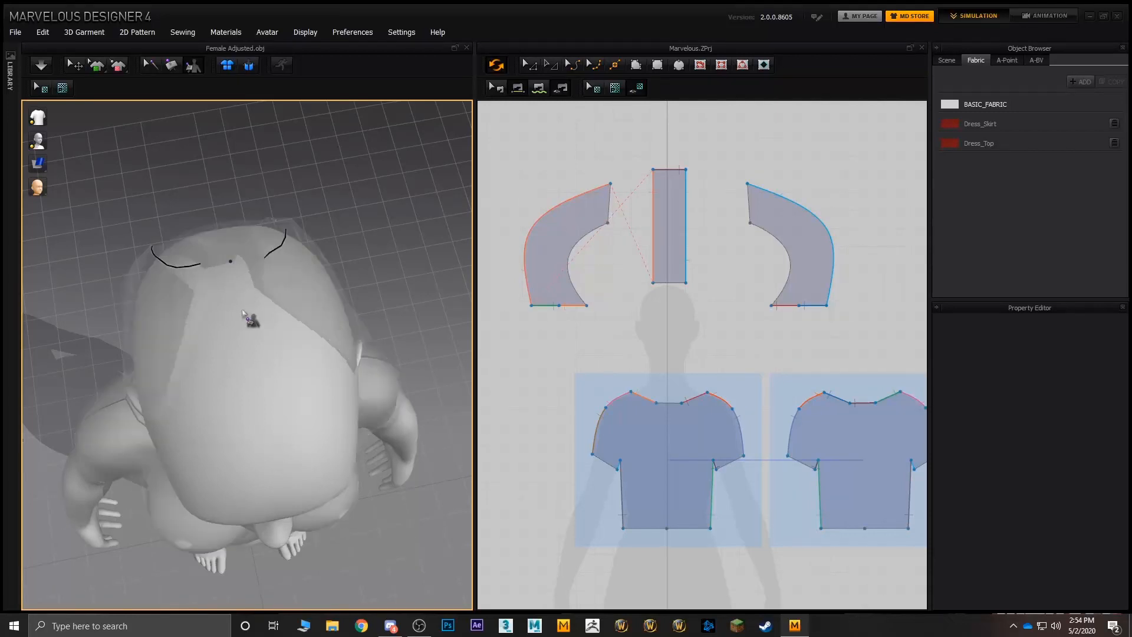
pyautogui.click(272, 500)
pyautogui.moveTo(335, 457); pyautogui.dragTo(394, 436, button='right')
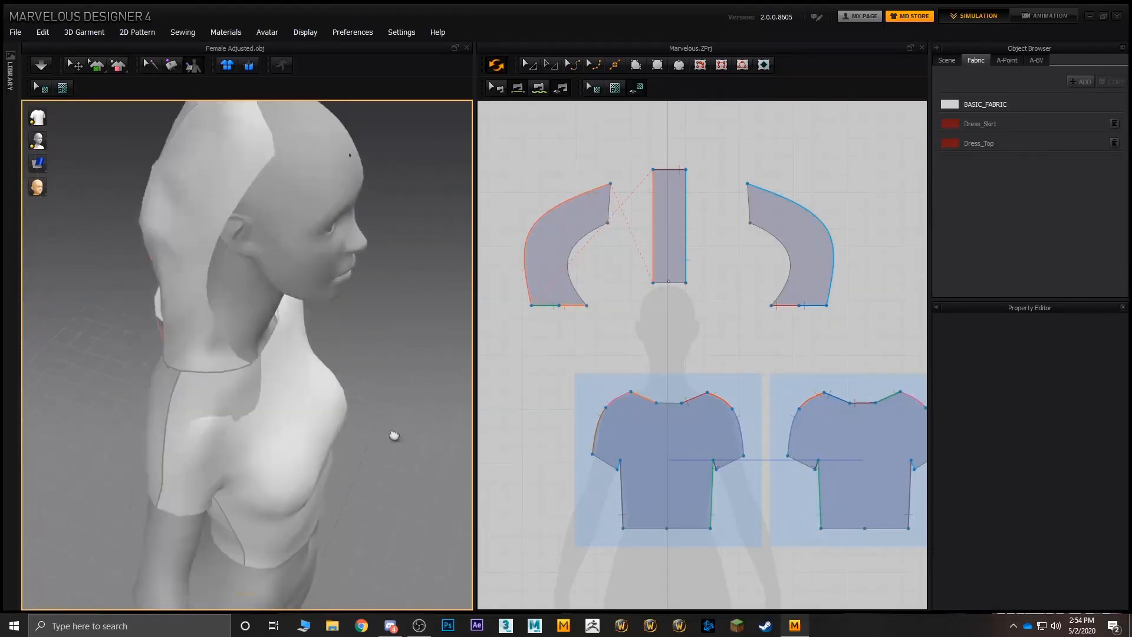
pyautogui.moveTo(394, 435); pyautogui.dragTo(398, 471, button='middle')
pyautogui.click(42, 65)
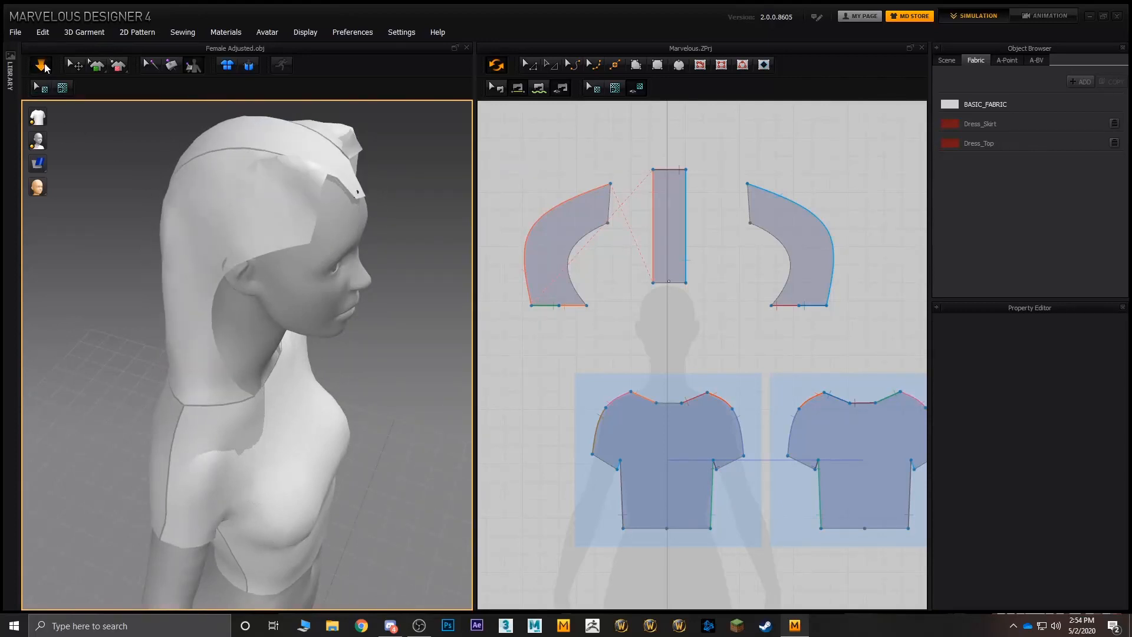
pyautogui.moveTo(369, 238); pyautogui.dragTo(358, 218, button='right')
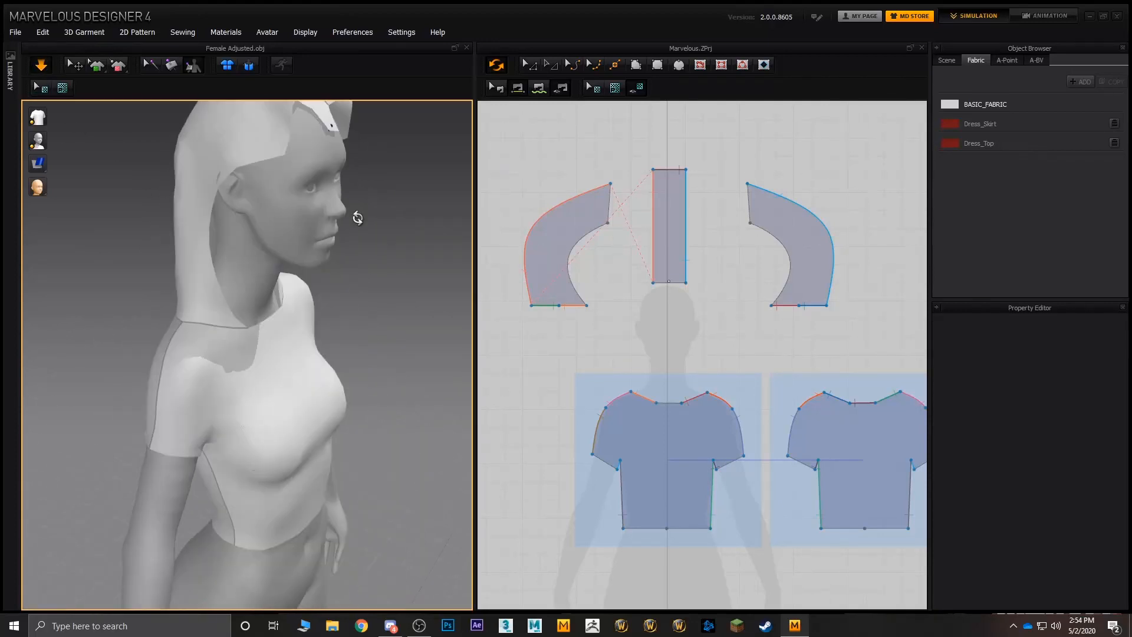
pyautogui.moveTo(239, 198); pyautogui.dragTo(282, 255, button='right')
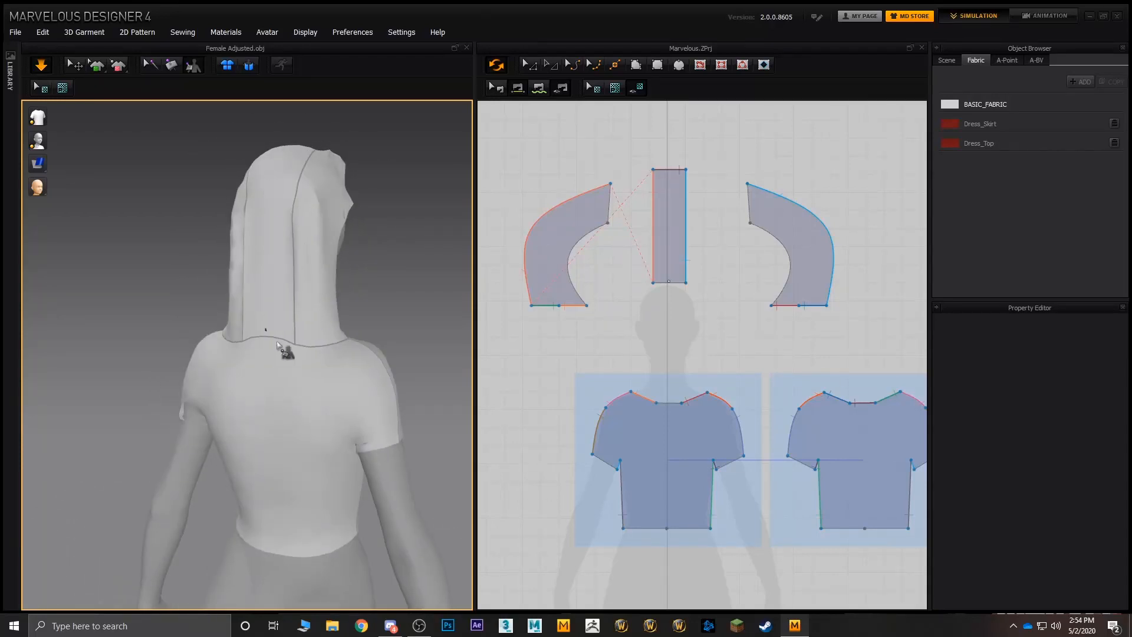
pyautogui.moveTo(280, 348); pyautogui.dragTo(233, 331, button='right')
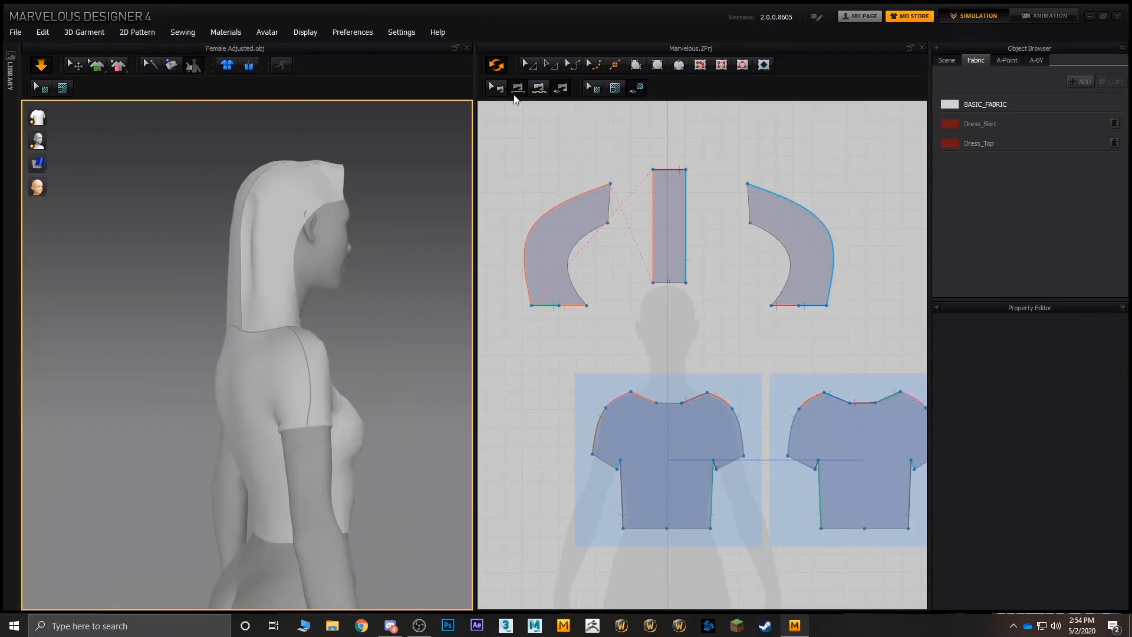
# - Lengthen the rectangular hood strip by moving its upper short edge upward in the pattern layout
pyautogui.click(666, 115)
pyautogui.moveTo(297, 283)
pyautogui.mouseDown(button='right')
pyautogui.moveTo(285, 324)
pyautogui.moveTo(260, 320)
pyautogui.mouseUp(button='right')
pyautogui.click(280, 305)
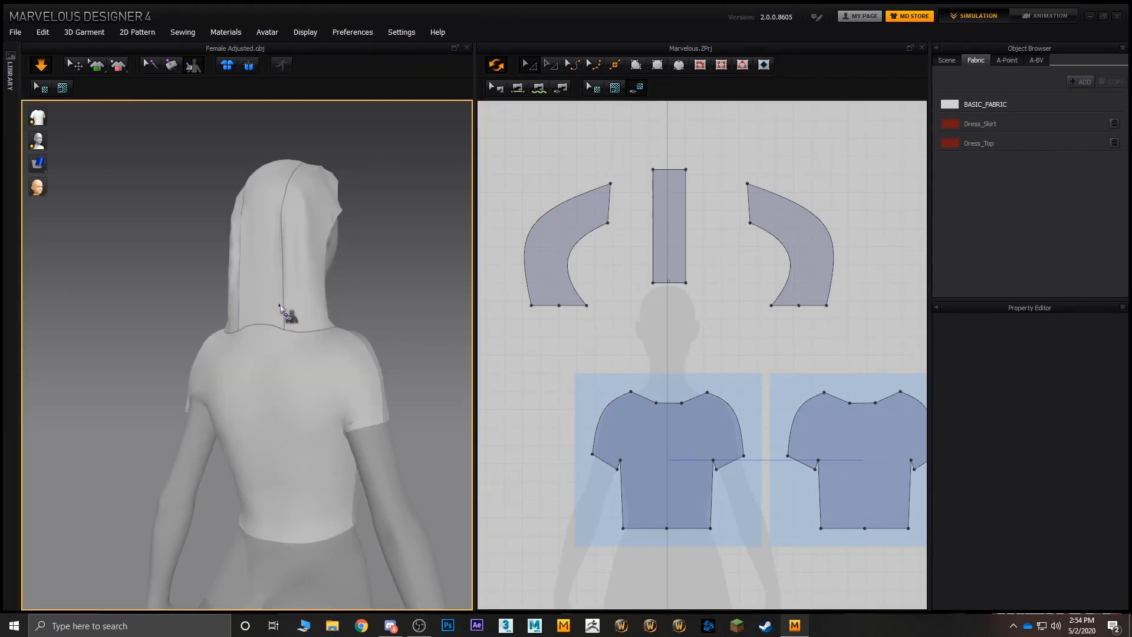
pyautogui.click(75, 67)
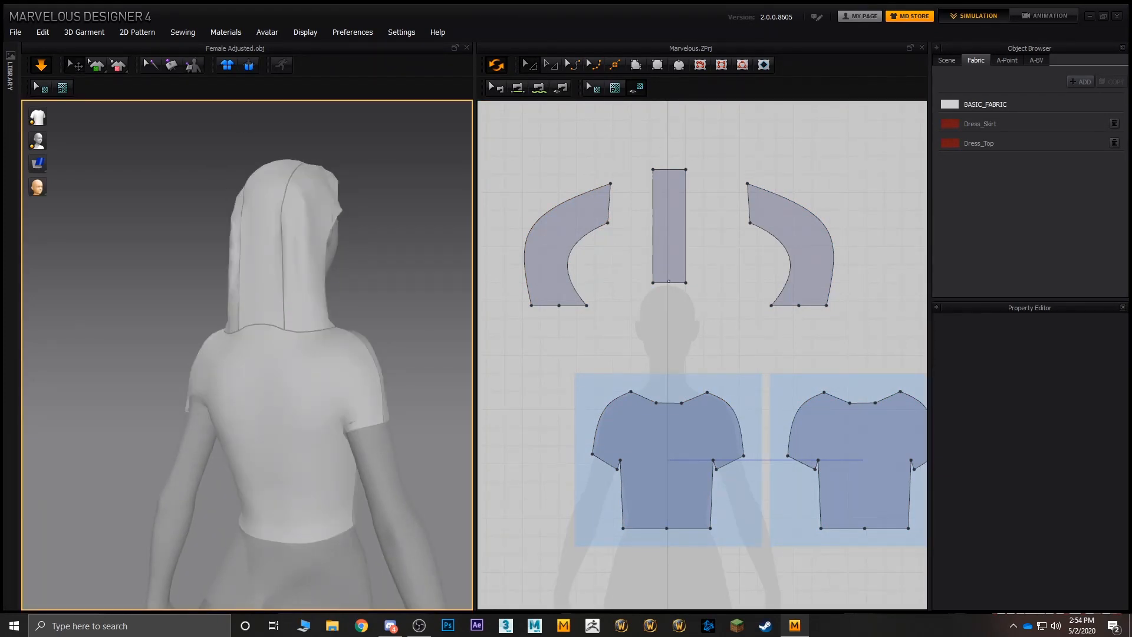
pyautogui.click(257, 315)
pyautogui.click(698, 189)
pyautogui.click(669, 168)
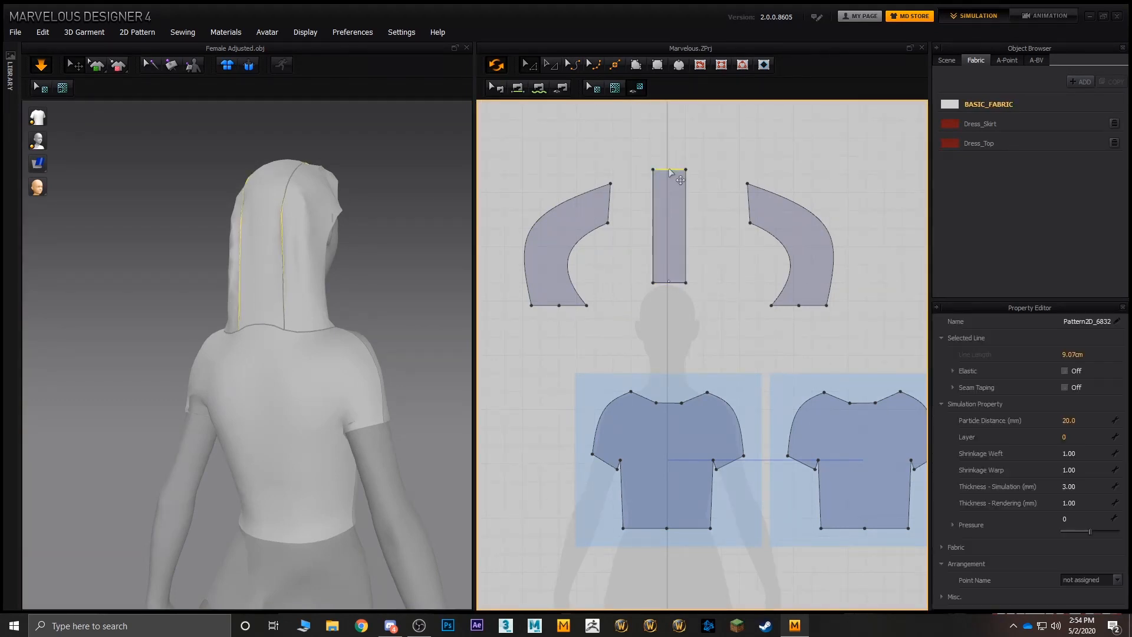
pyautogui.moveTo(678, 152); pyautogui.dragTo(674, 248, button='middle')
pyautogui.moveTo(666, 265); pyautogui.dragTo(665, 220)
# - Reshape the original hood side piece's concave inner edge into a slight outward bow for more coverage beside the face
pyautogui.moveTo(330, 248); pyautogui.dragTo(264, 247, button='right')
pyautogui.moveTo(241, 265); pyautogui.dragTo(232, 273)
pyautogui.moveTo(232, 273); pyautogui.dragTo(295, 276, button='right')
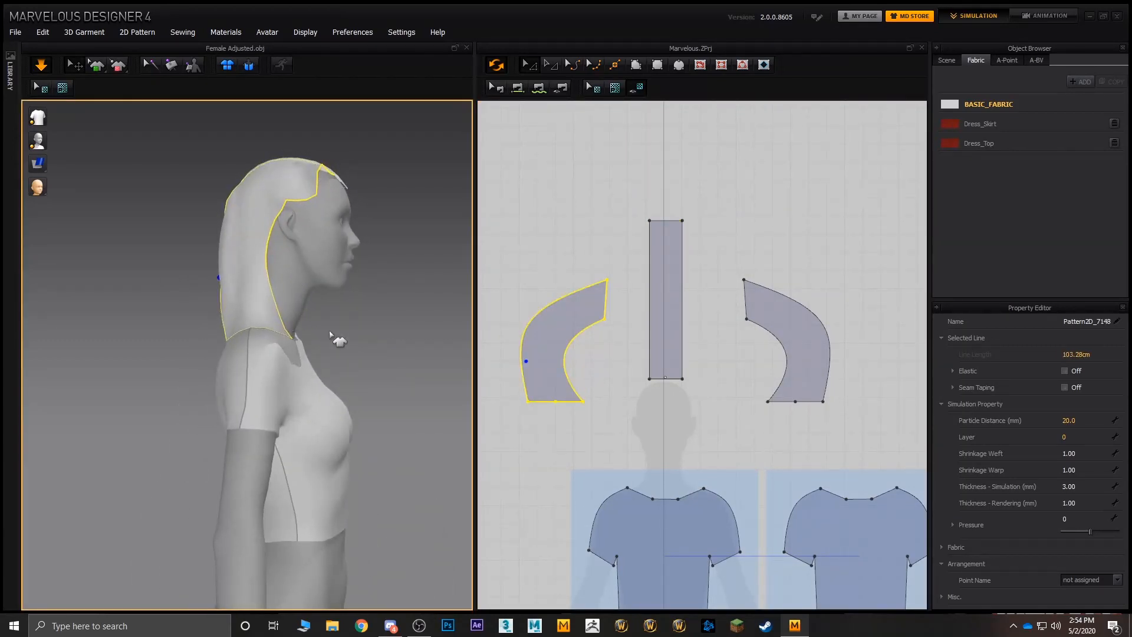
pyautogui.click(538, 243)
pyautogui.scroll(-2, 620, 303)
pyautogui.scroll(5, 628, 315)
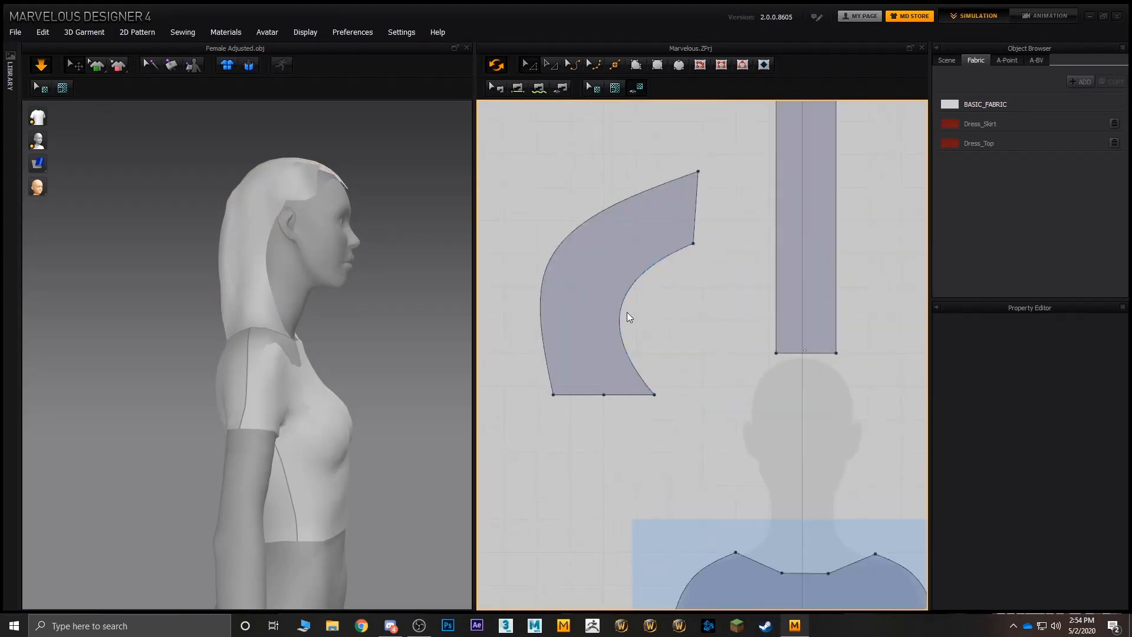
pyautogui.click(624, 312)
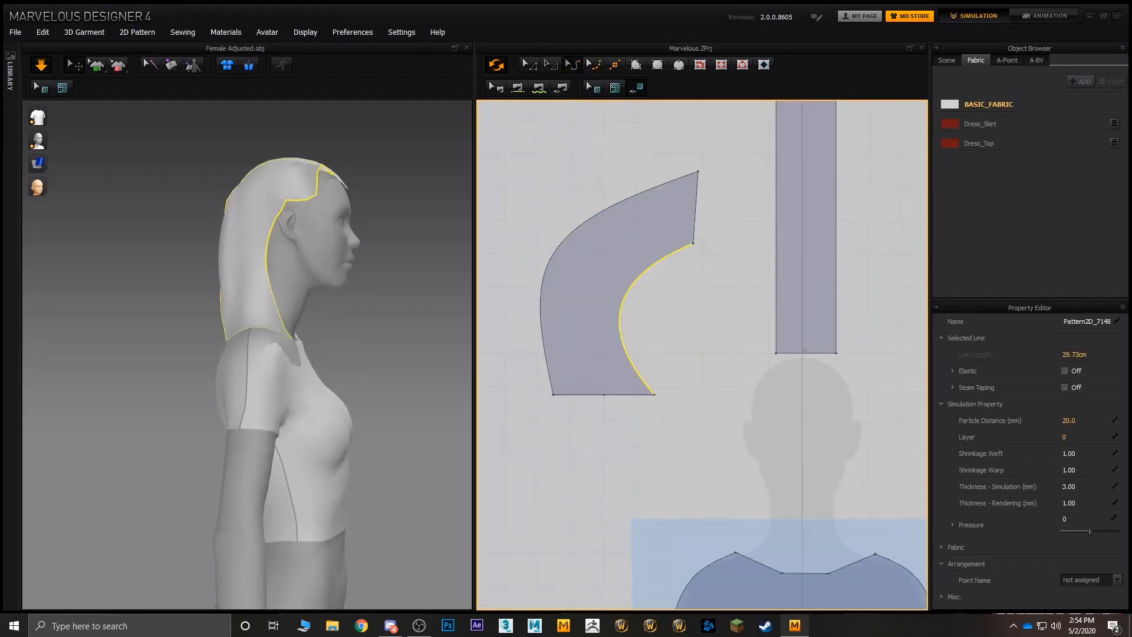
pyautogui.moveTo(623, 310); pyautogui.dragTo(540, 301, button='middle')
pyautogui.moveTo(539, 303); pyautogui.dragTo(663, 318)
pyautogui.moveTo(380, 283); pyautogui.dragTo(316, 278, button='right')
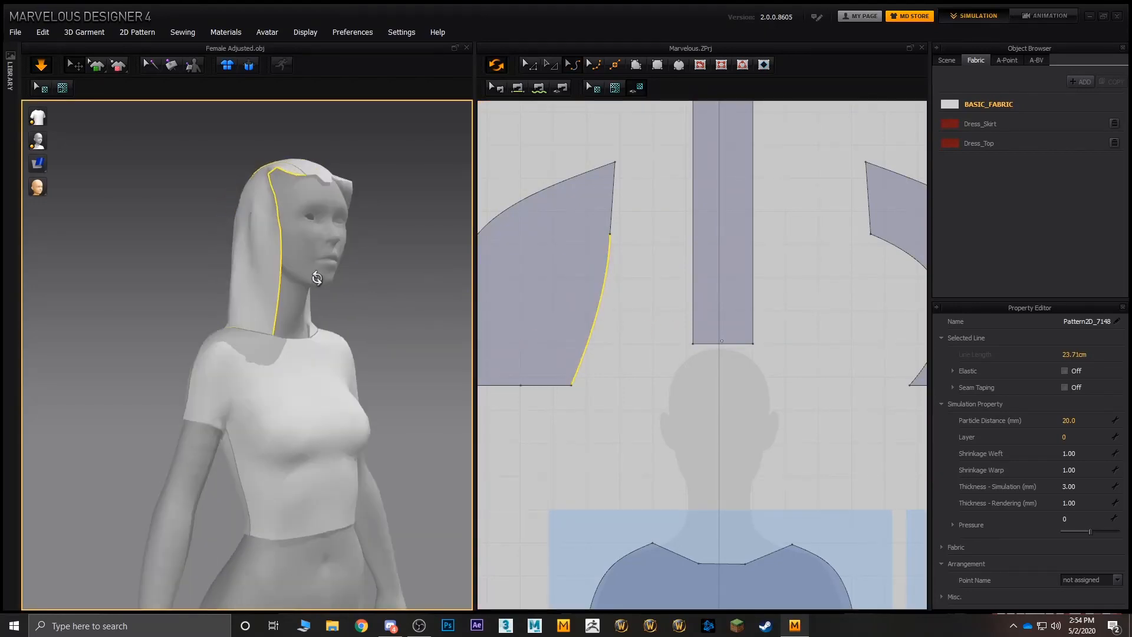
# - Flatten the mirrored hood side piece's concave inner edge into a nearly straight line
pyautogui.moveTo(697, 290); pyautogui.dragTo(502, 280, button='middle')
pyautogui.moveTo(751, 293); pyautogui.dragTo(694, 299)
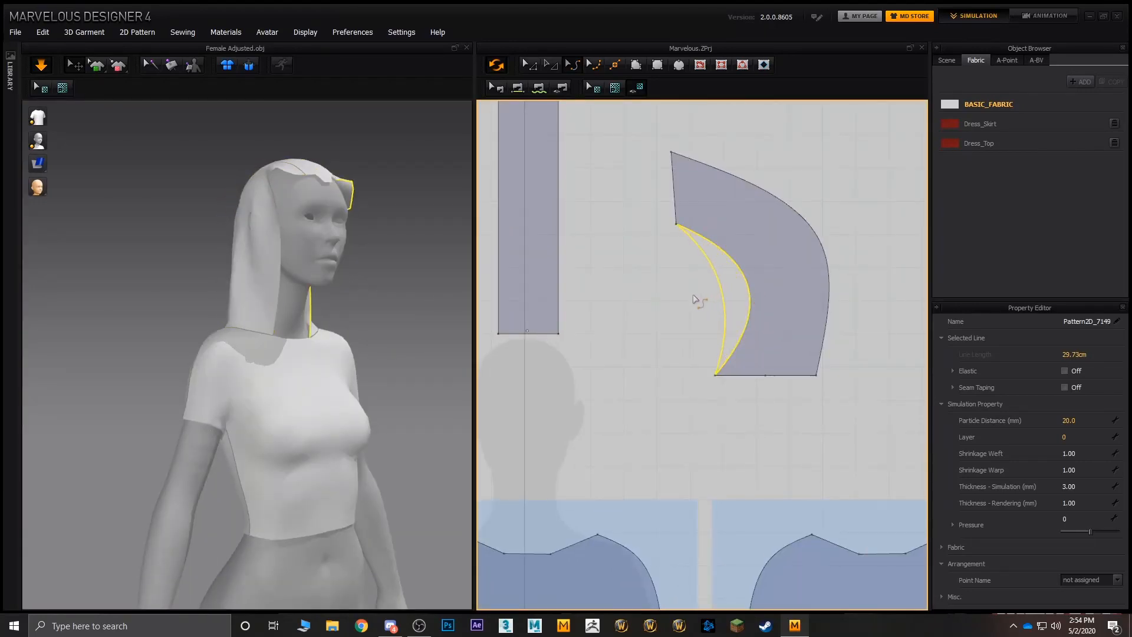
pyautogui.hotkey('ctrl', 'z')
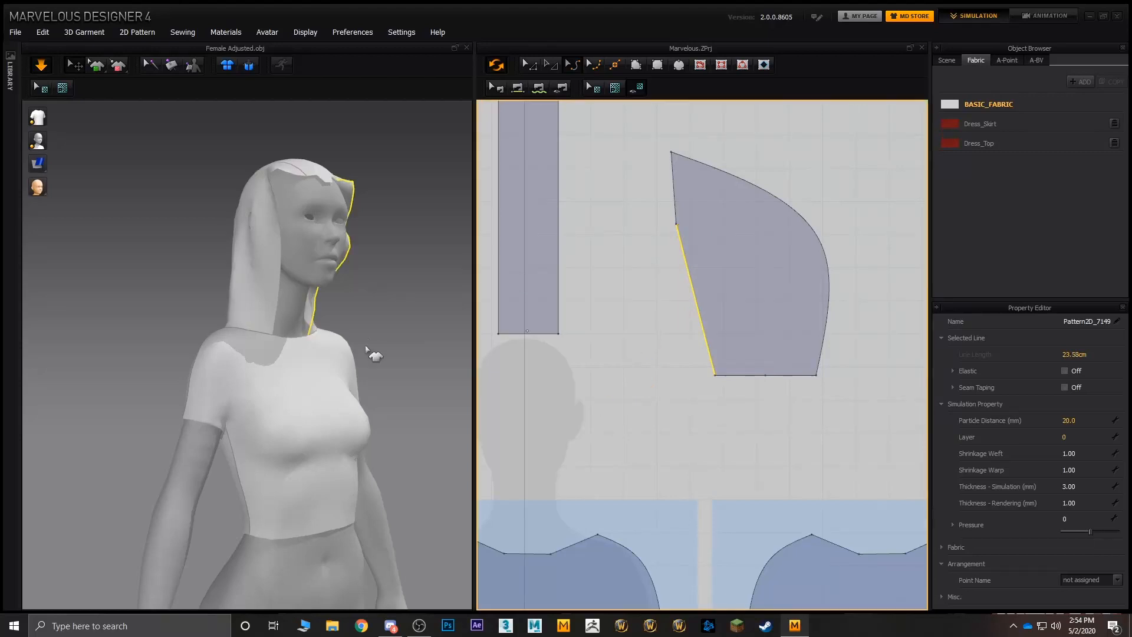
pyautogui.moveTo(371, 354); pyautogui.dragTo(381, 327, button='right')
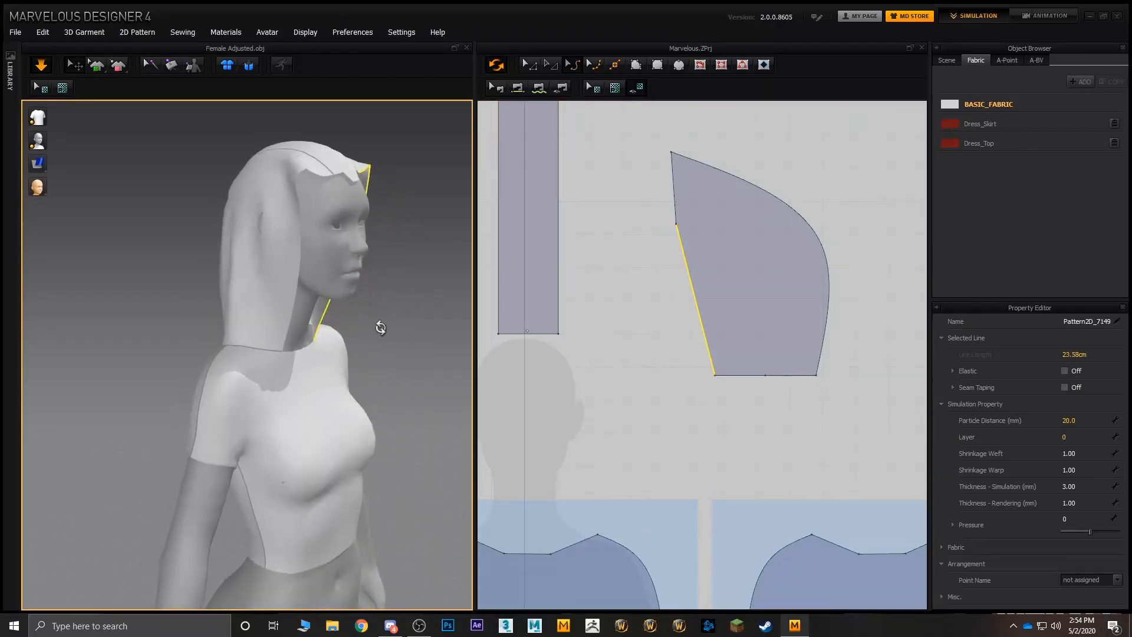
# - Extend the lower inner corners of both hood side pieces toward the centre line and slightly downward, checking the drape
pyautogui.moveTo(633, 300); pyautogui.dragTo(701, 294, button='middle')
pyautogui.click(536, 67)
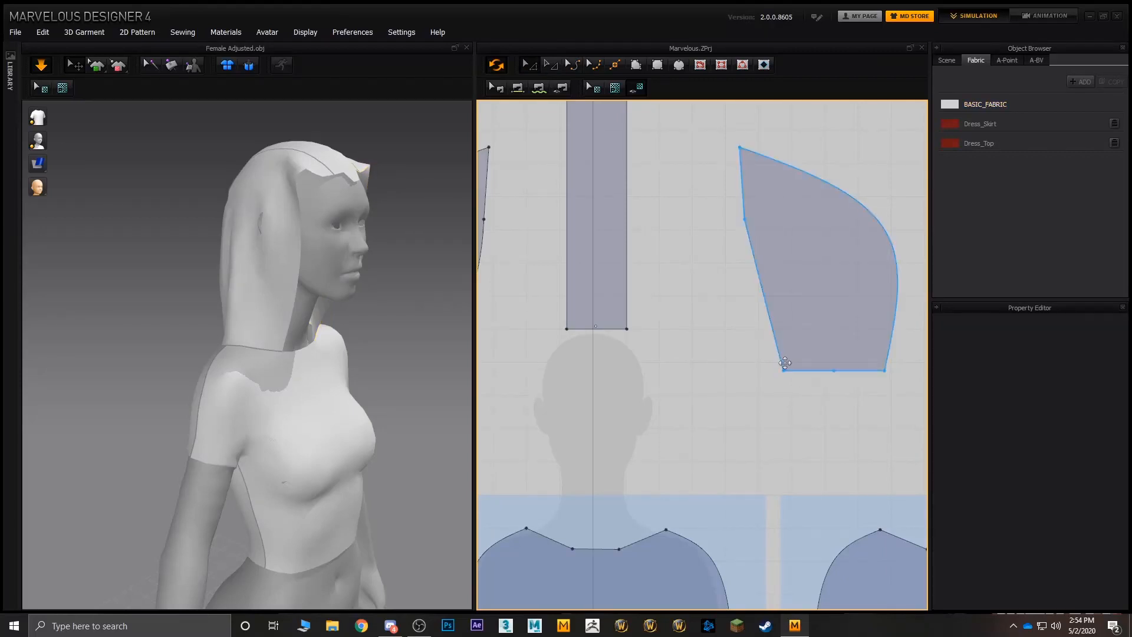
pyautogui.moveTo(783, 369); pyautogui.dragTo(682, 391)
pyautogui.moveTo(567, 335); pyautogui.dragTo(693, 316, button='middle')
pyautogui.moveTo(572, 352); pyautogui.dragTo(696, 373)
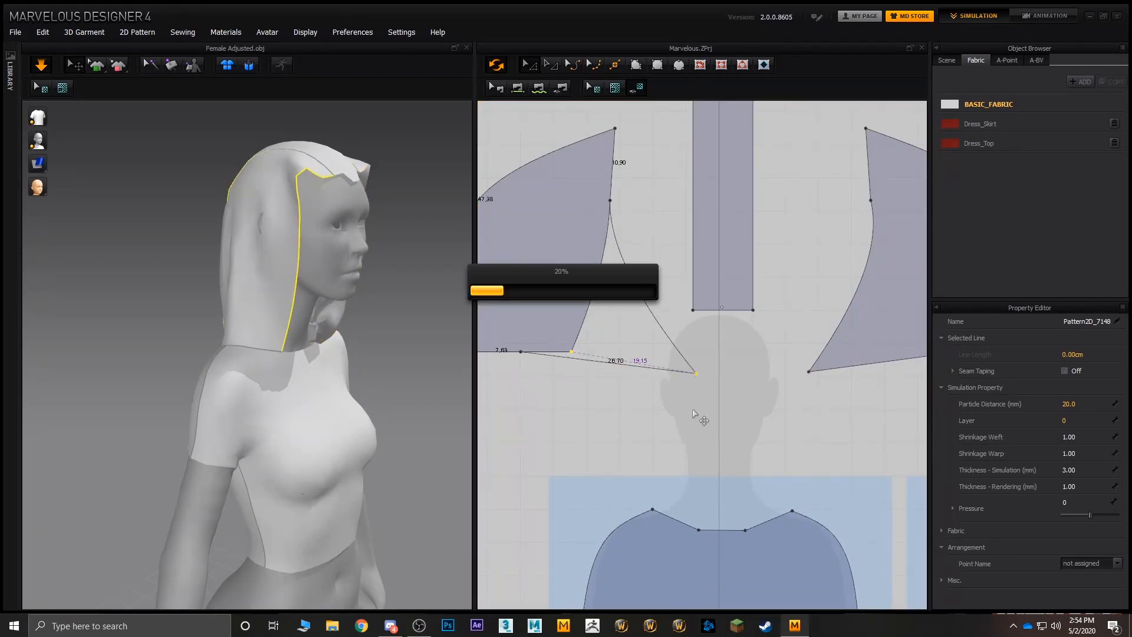
pyautogui.moveTo(413, 254); pyautogui.dragTo(290, 261, button='right')
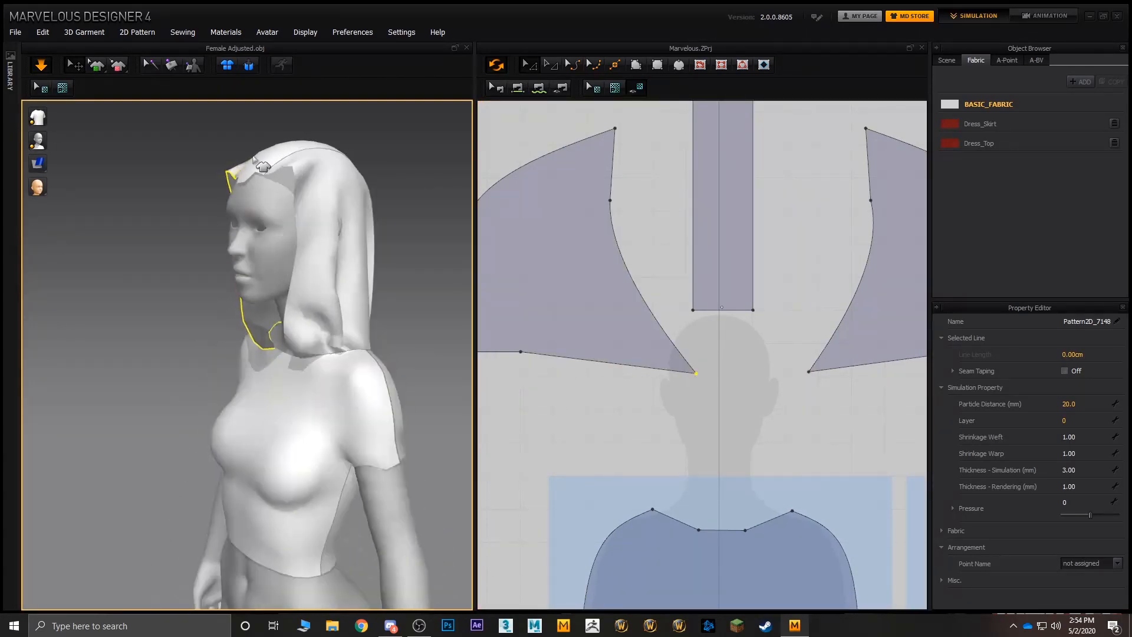
pyautogui.moveTo(294, 168)
pyautogui.mouseDown()
pyautogui.moveTo(235, 182)
pyautogui.moveTo(291, 164)
pyautogui.mouseUp()
# - Move the rectangular hood strip upward in the pattern layout, clear of the space between the two side pieces
pyautogui.moveTo(615, 247); pyautogui.dragTo(594, 371, button='middle')
pyautogui.click(646, 226)
pyautogui.click(693, 216)
pyautogui.scroll(-5, 685, 286)
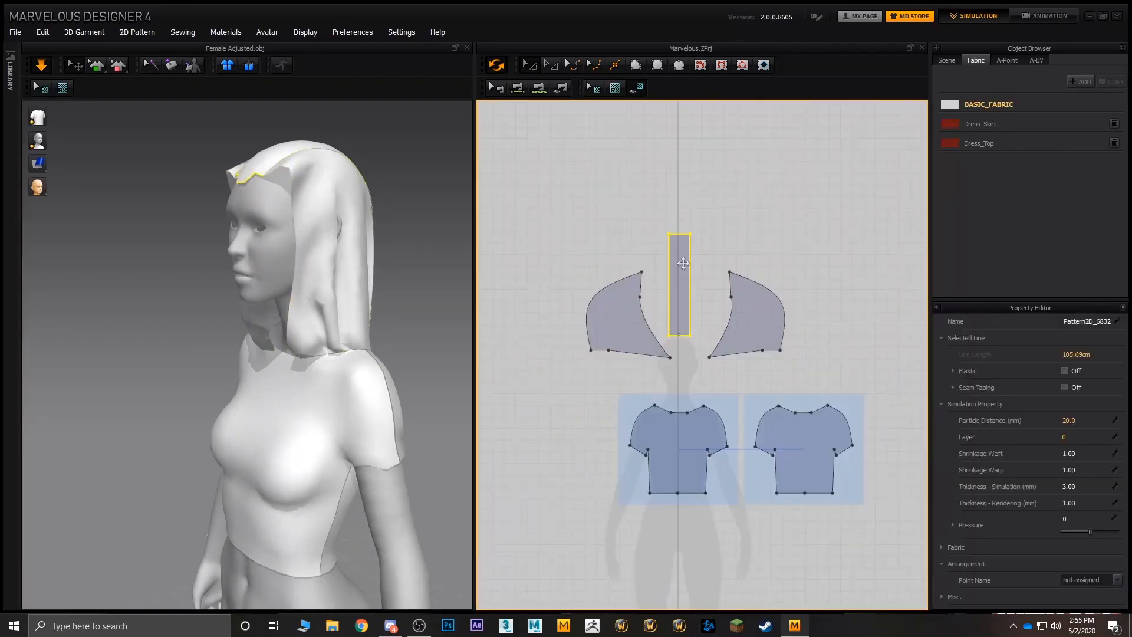
pyautogui.moveTo(684, 265); pyautogui.dragTo(685, 184)
# - Extend the upper inner corners of both hood side pieces inward so they nearly meet at the centre line
pyautogui.scroll(4, 632, 257)
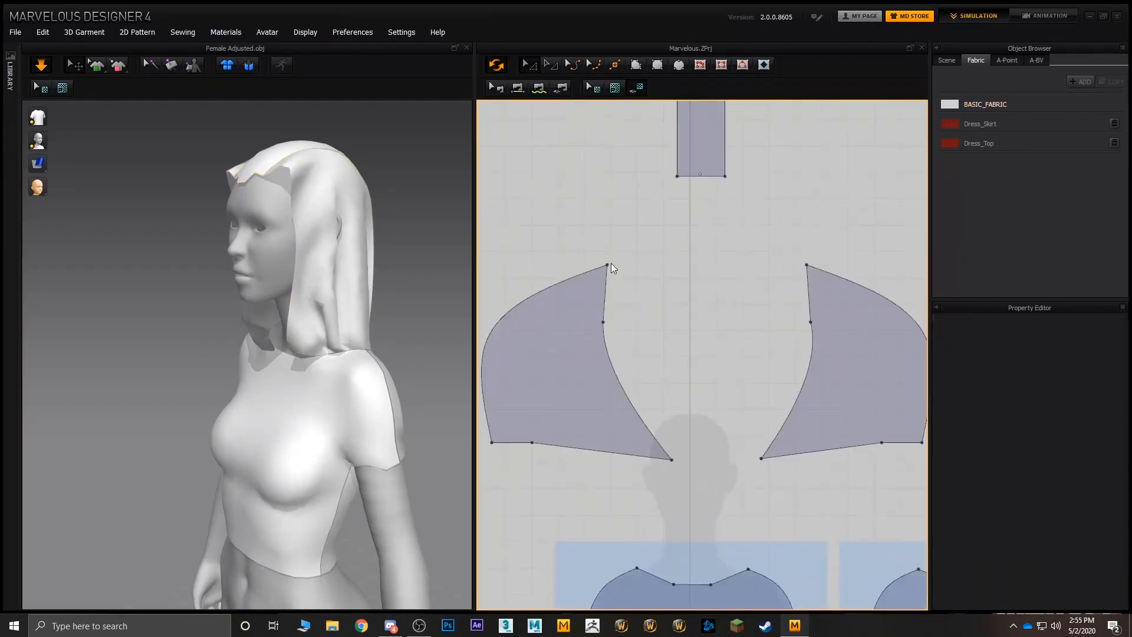
pyautogui.click(608, 263)
pyautogui.moveTo(616, 260); pyautogui.dragTo(684, 257)
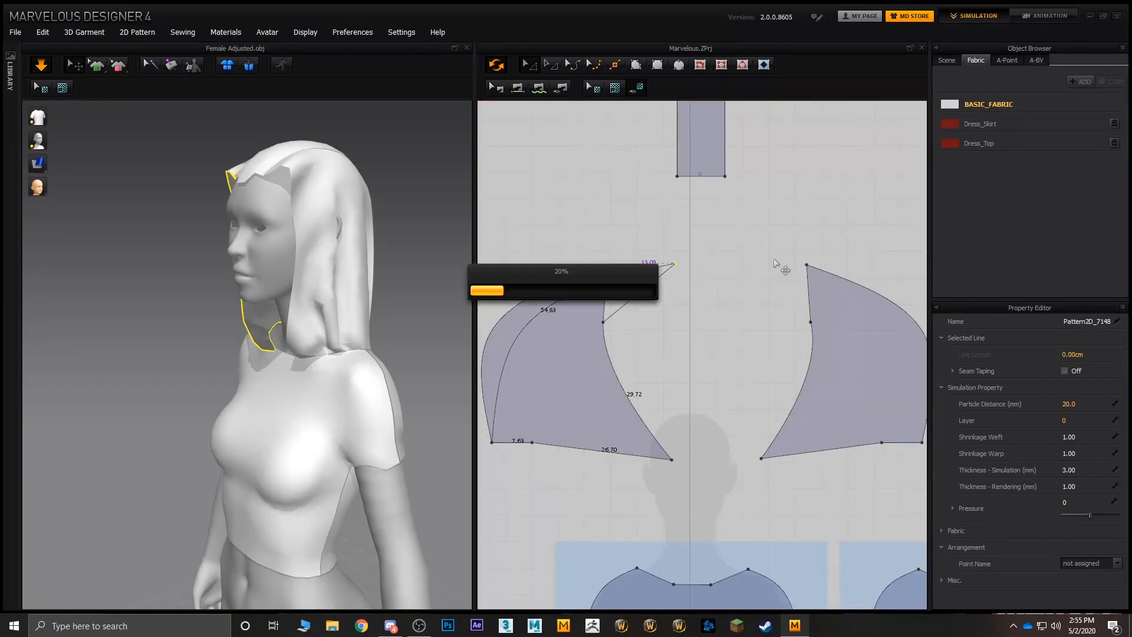
pyautogui.moveTo(805, 266); pyautogui.dragTo(699, 264)
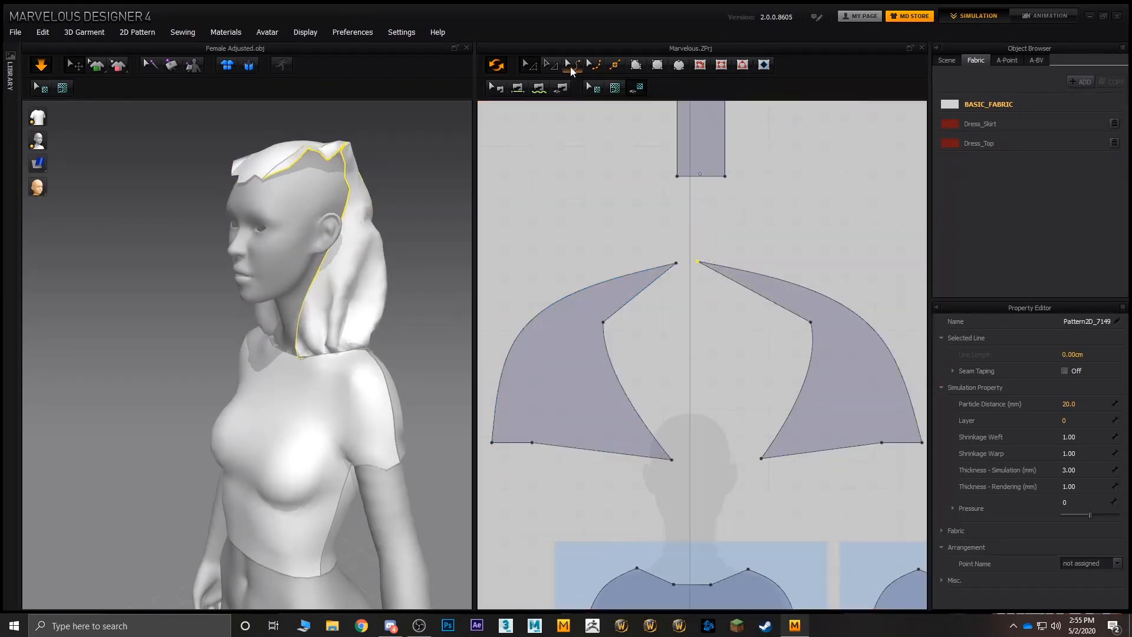
# - Bulge the outer curved edges of both hood side pieces upward and outward to give the hood more volume
pyautogui.press('c')
pyautogui.moveTo(528, 325); pyautogui.dragTo(455, 217)
pyautogui.moveTo(808, 293); pyautogui.dragTo(741, 279, button='middle')
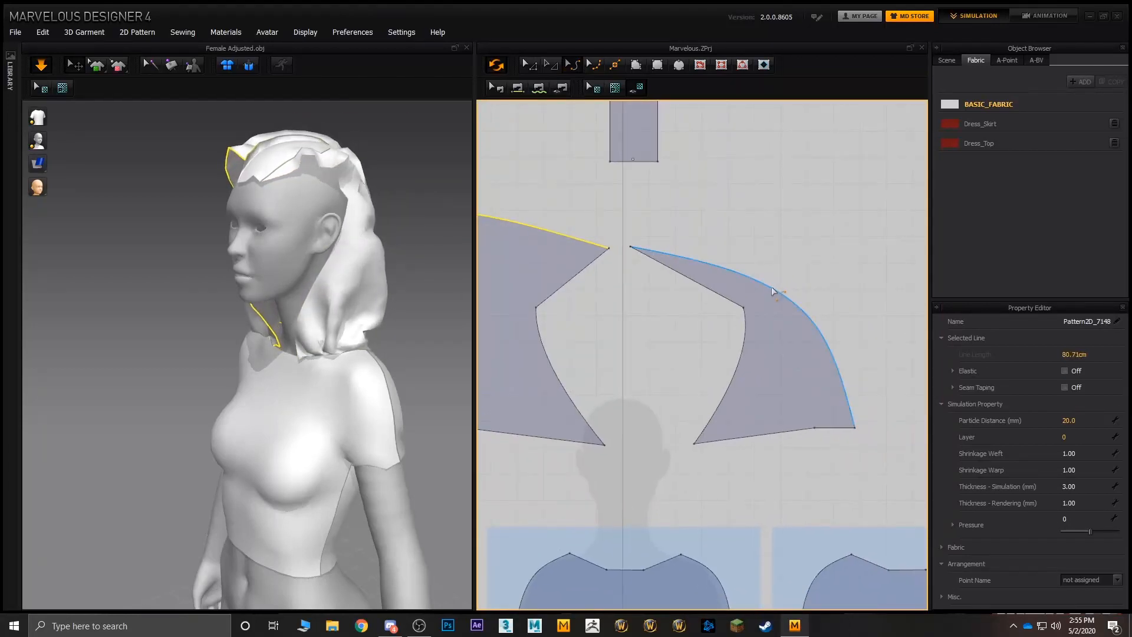
pyautogui.moveTo(773, 291); pyautogui.dragTo(853, 199)
pyautogui.scroll(-4, 648, 254)
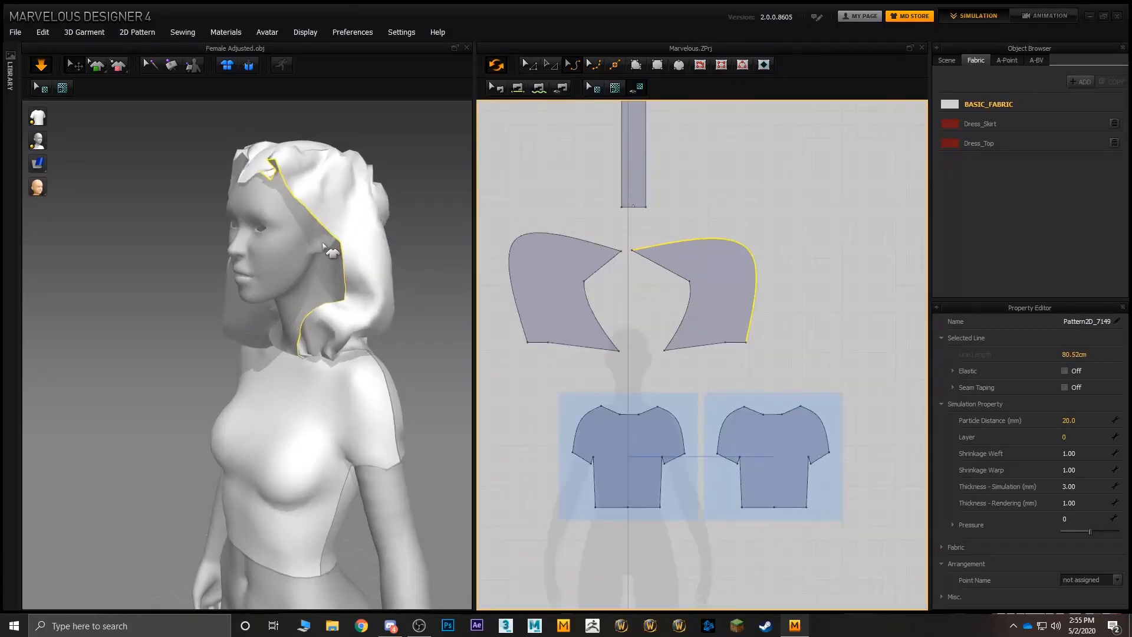
# - Pull the fabric of both hood side pieces around the head on the avatar to even out their drape
pyautogui.moveTo(360, 286); pyautogui.dragTo(313, 200, button='right')
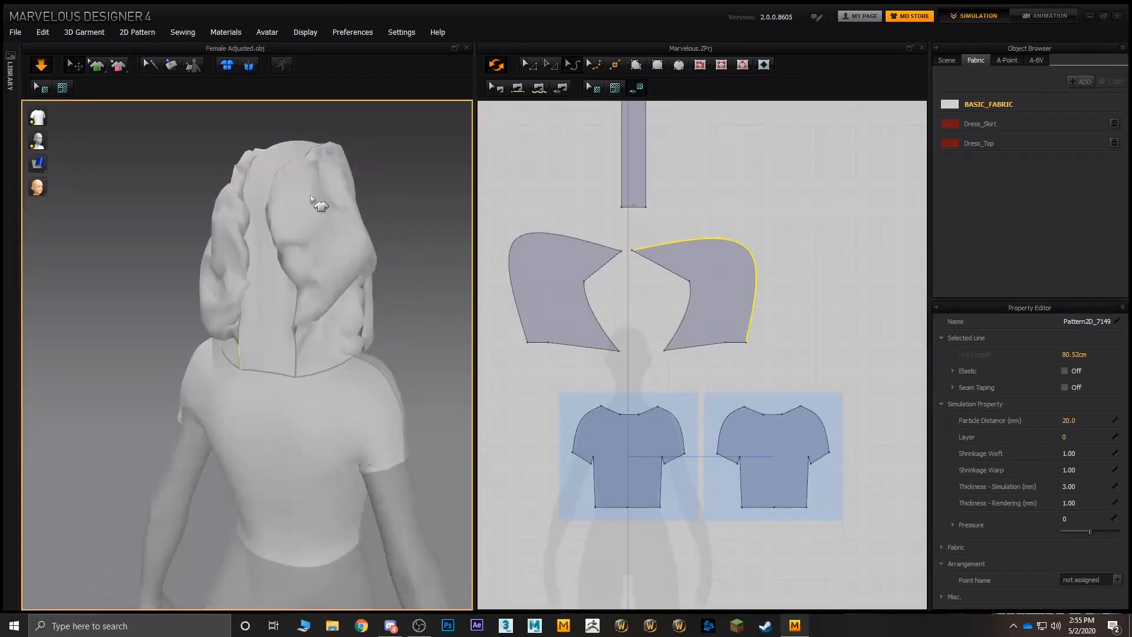
pyautogui.click(336, 189)
pyautogui.moveTo(349, 240); pyautogui.dragTo(311, 249, button='right')
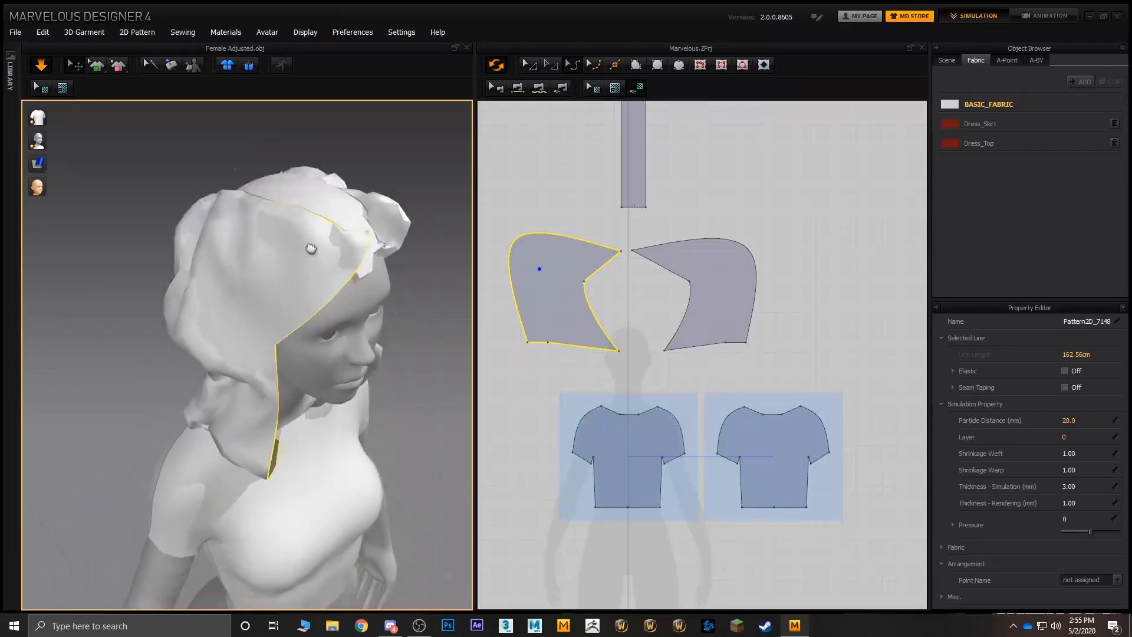
pyautogui.moveTo(310, 248); pyautogui.dragTo(298, 221, button='middle')
pyautogui.moveTo(308, 236); pyautogui.dragTo(273, 248)
pyautogui.moveTo(372, 205)
pyautogui.mouseDown()
pyautogui.moveTo(368, 239)
pyautogui.moveTo(290, 338)
pyautogui.moveTo(306, 244)
pyautogui.moveTo(390, 198)
pyautogui.mouseUp()
pyautogui.moveTo(378, 248); pyautogui.dragTo(439, 221, button='right')
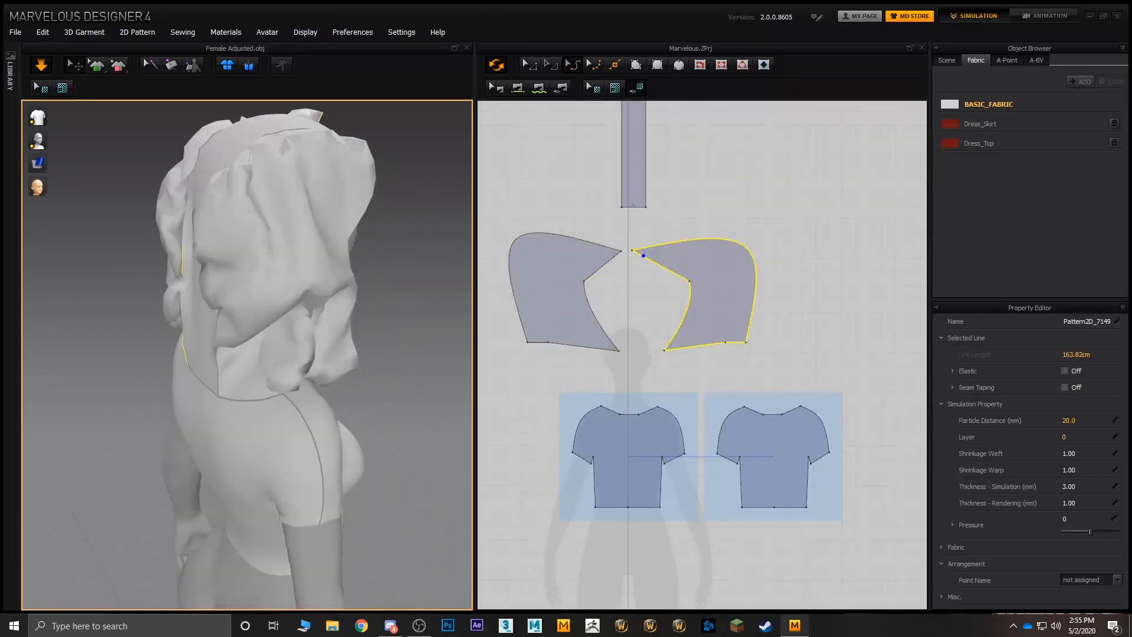
# - Tug the lower back of the hood side pieces downward and outward to smooth the bunched folds behind the neck
pyautogui.moveTo(227, 335); pyautogui.dragTo(287, 411)
pyautogui.moveTo(269, 354); pyautogui.dragTo(359, 377)
pyautogui.moveTo(231, 348); pyautogui.dragTo(220, 387)
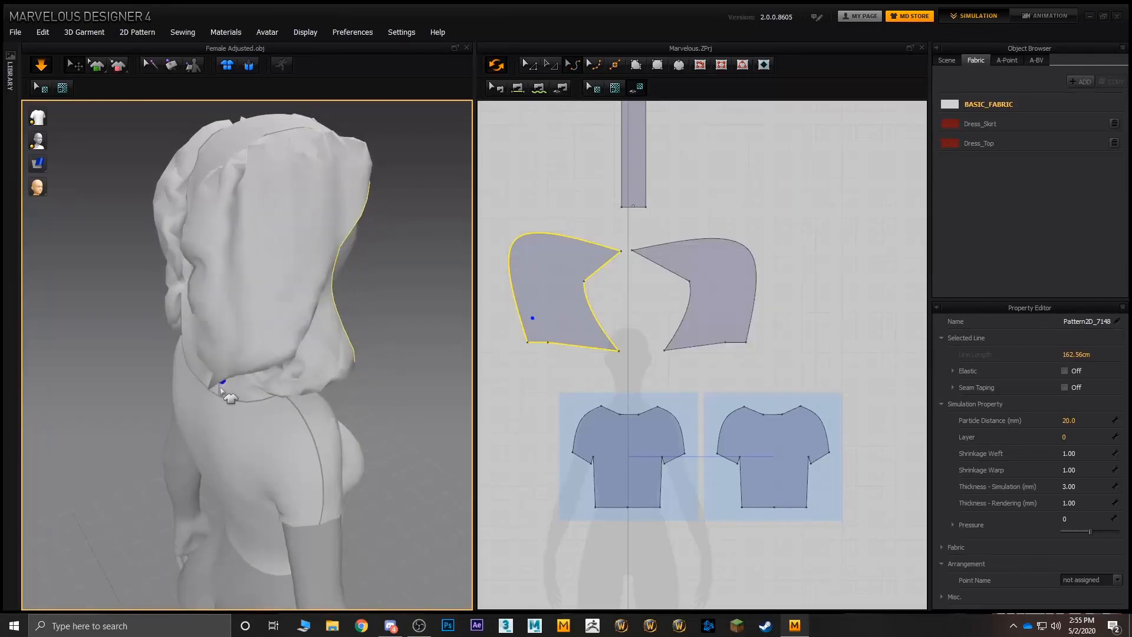
pyautogui.click(180, 303)
pyautogui.moveTo(185, 301); pyautogui.dragTo(182, 307)
pyautogui.click(172, 307)
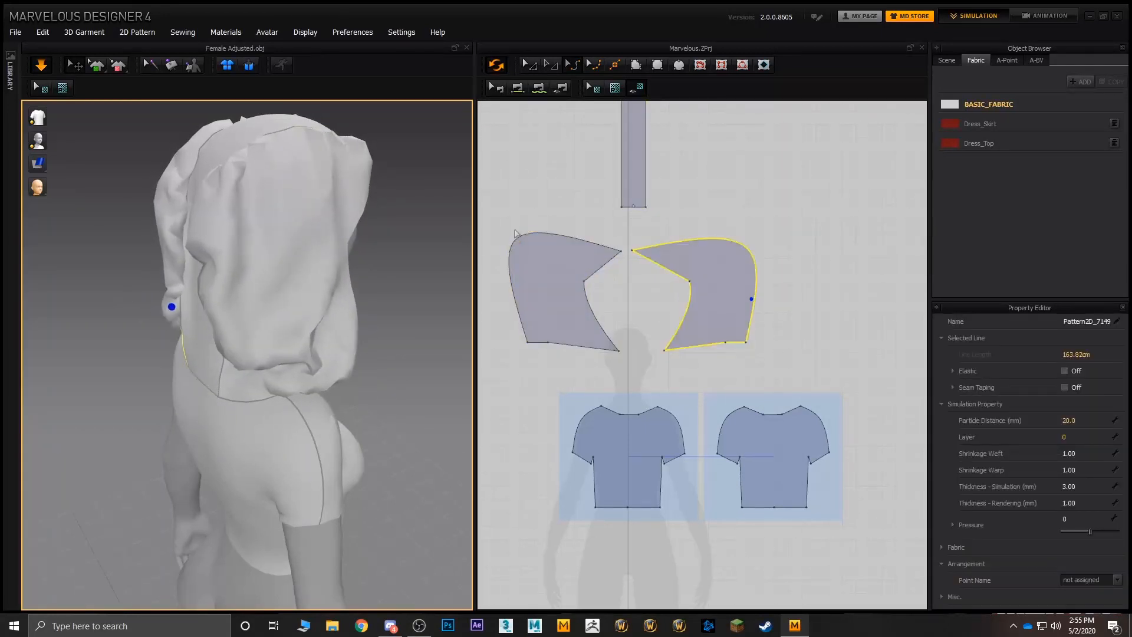
# - Scale the rectangular hood strip up to about one and a half times its size, keeping its lower end in place
pyautogui.moveTo(634, 141); pyautogui.dragTo(668, 277, button='middle')
pyautogui.click(529, 64)
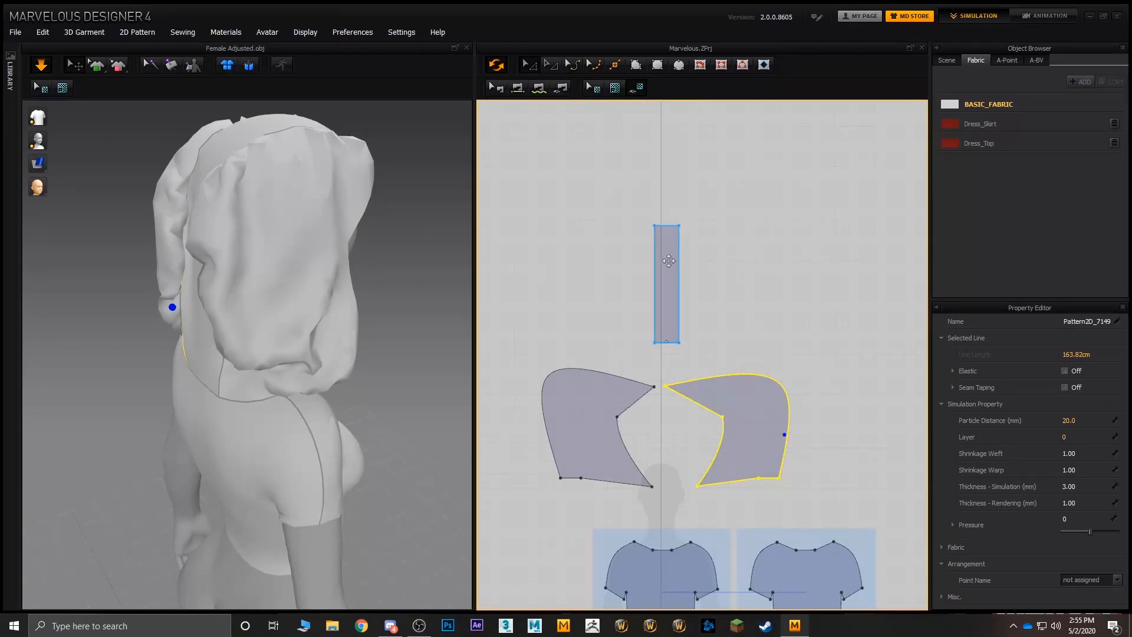
pyautogui.click(673, 274)
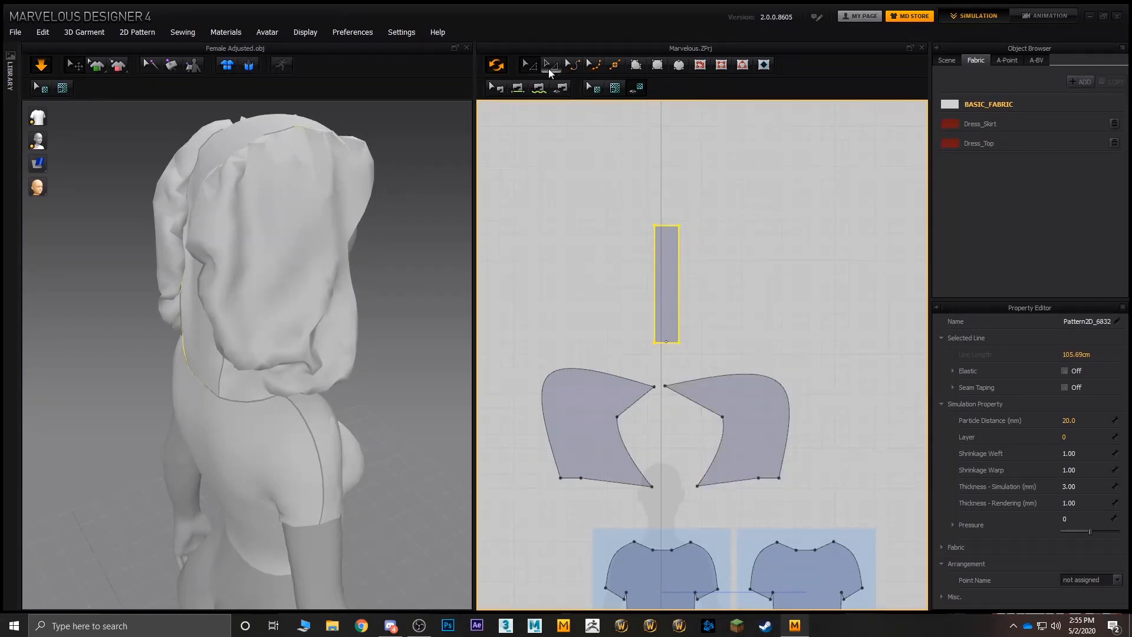
pyautogui.click(550, 68)
pyautogui.moveTo(689, 213); pyautogui.dragTo(705, 231)
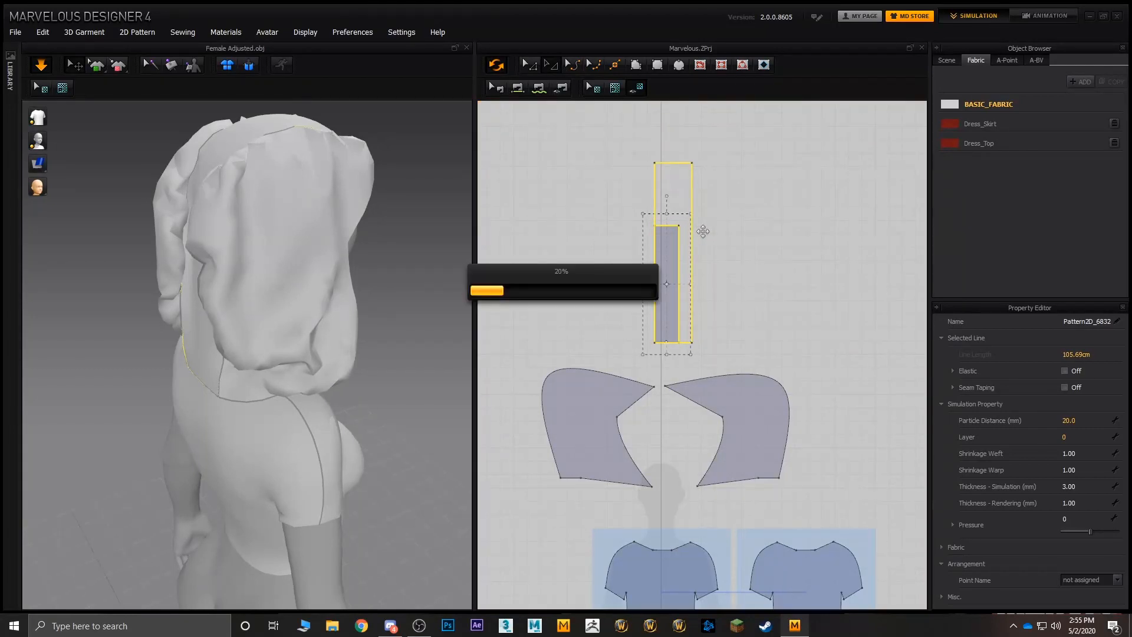
# - Pull the hood's back and side folds outward on the avatar to spread the fabric around the enlarged strip
pyautogui.moveTo(366, 254); pyautogui.dragTo(473, 285, button='right')
pyautogui.moveTo(361, 367); pyautogui.dragTo(436, 371)
pyautogui.moveTo(174, 376); pyautogui.dragTo(121, 372)
pyautogui.moveTo(355, 361); pyautogui.dragTo(386, 360)
pyautogui.moveTo(354, 345); pyautogui.dragTo(240, 271, button='right')
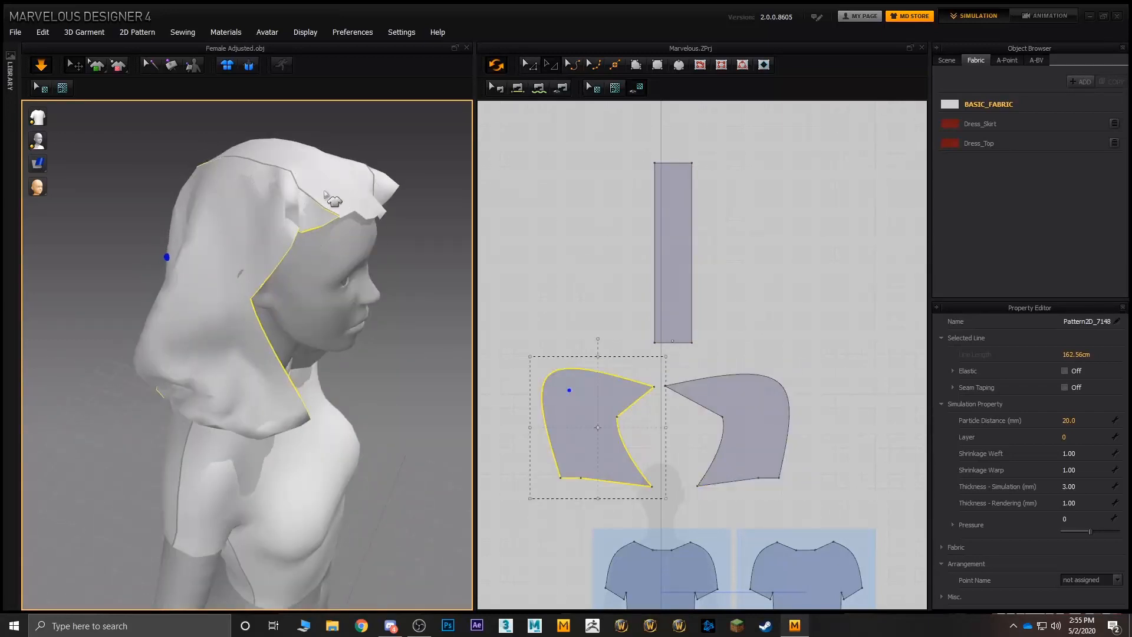
# - Pull the front edge of the avatar's right hood side piece forward, from the forehead down to the neck
pyautogui.moveTo(328, 219); pyautogui.dragTo(439, 264)
pyautogui.moveTo(354, 196); pyautogui.dragTo(394, 211)
pyautogui.moveTo(300, 224); pyautogui.dragTo(337, 243)
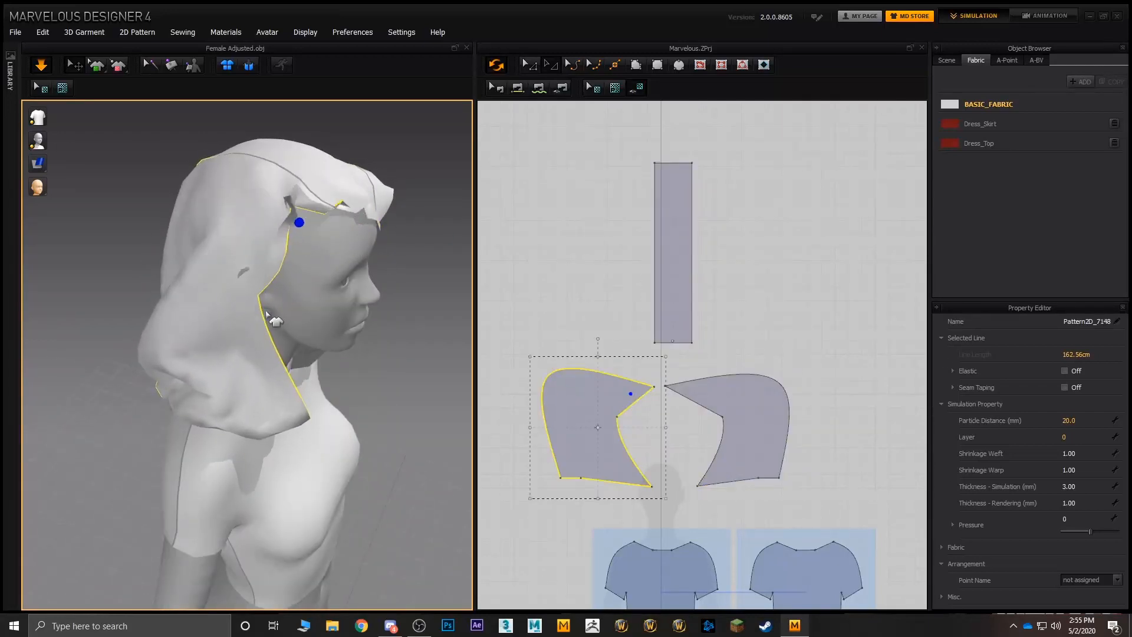
pyautogui.moveTo(270, 315); pyautogui.dragTo(313, 330)
pyautogui.moveTo(262, 396); pyautogui.dragTo(315, 413)
# - Draw the centre strip and the avatar's left hood side forward and outward to open the hood around the face
pyautogui.moveTo(327, 316); pyautogui.dragTo(239, 333, button='right')
pyautogui.moveTo(221, 191); pyautogui.dragTo(106, 234)
pyautogui.moveTo(229, 189); pyautogui.dragTo(112, 241)
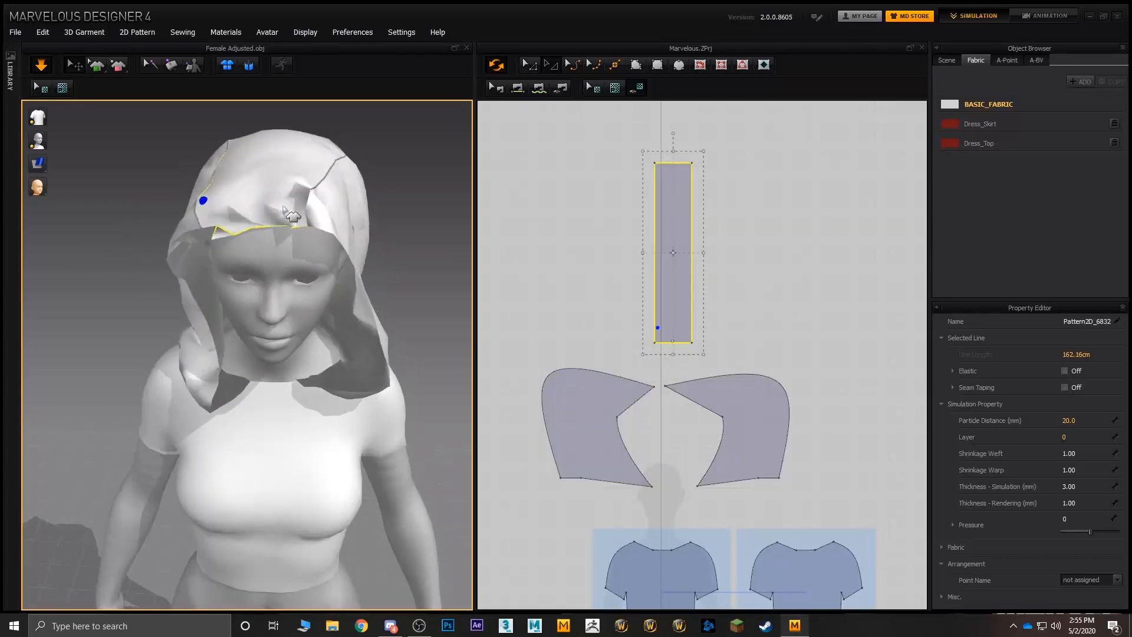
pyautogui.moveTo(331, 192); pyautogui.dragTo(392, 237)
pyautogui.moveTo(369, 236); pyautogui.dragTo(294, 247, button='right')
pyautogui.moveTo(242, 228); pyautogui.dragTo(364, 290)
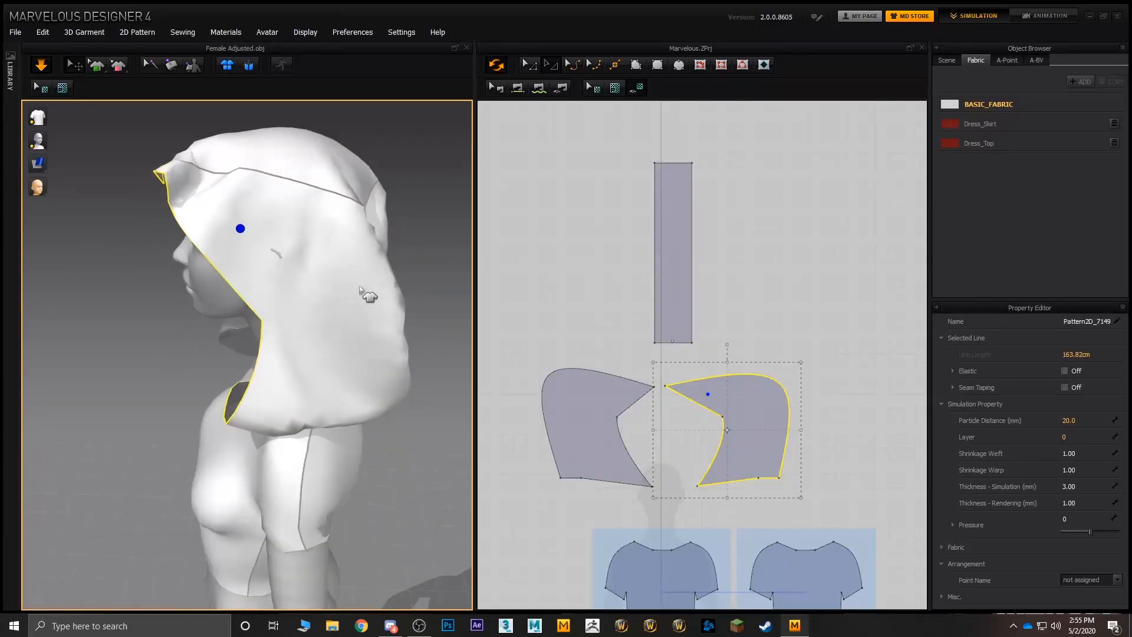
# - Pull the sides and back of the hood outward to loosen its drape around the head
pyautogui.moveTo(364, 290); pyautogui.dragTo(271, 355, button='right')
pyautogui.moveTo(265, 336); pyautogui.dragTo(373, 342)
pyautogui.moveTo(373, 343); pyautogui.dragTo(433, 301, button='right')
pyautogui.moveTo(217, 300); pyautogui.dragTo(338, 293)
pyautogui.moveTo(336, 286); pyautogui.dragTo(244, 229, button='right')
pyautogui.moveTo(244, 230); pyautogui.dragTo(172, 202)
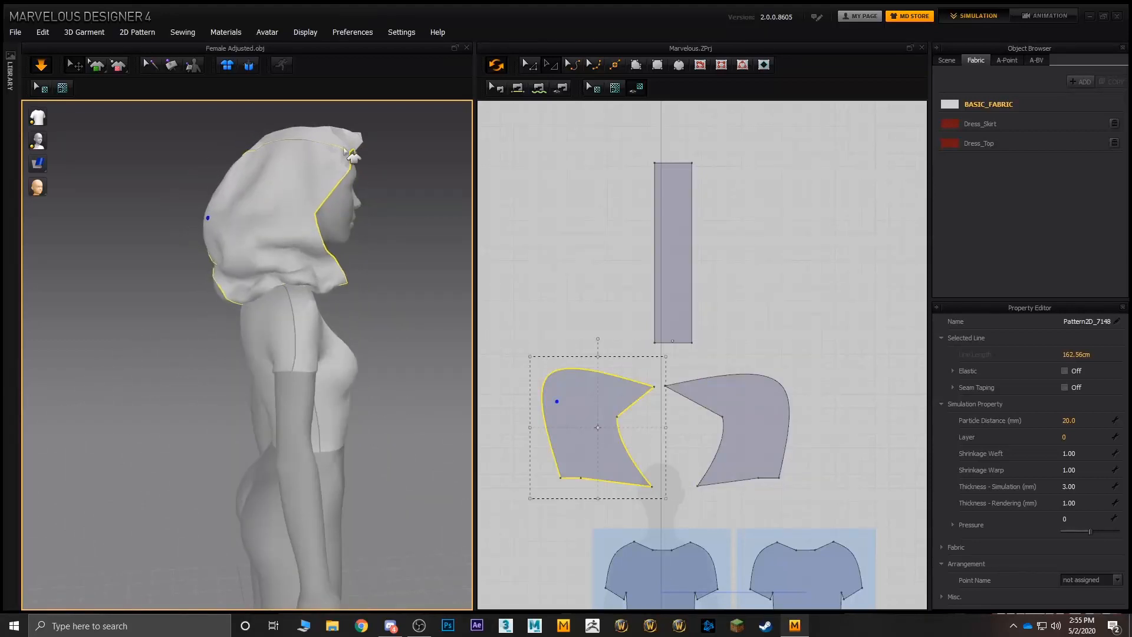
# - Pull the hood's front peak forward and its side edge outward, checking the drape from the side and front
pyautogui.moveTo(353, 143); pyautogui.dragTo(399, 114)
pyautogui.moveTo(340, 168); pyautogui.dragTo(377, 188)
pyautogui.moveTo(255, 319); pyautogui.dragTo(359, 313, button='right')
pyautogui.moveTo(359, 313); pyautogui.dragTo(350, 352, button='middle')
pyautogui.moveTo(243, 302); pyautogui.dragTo(199, 307)
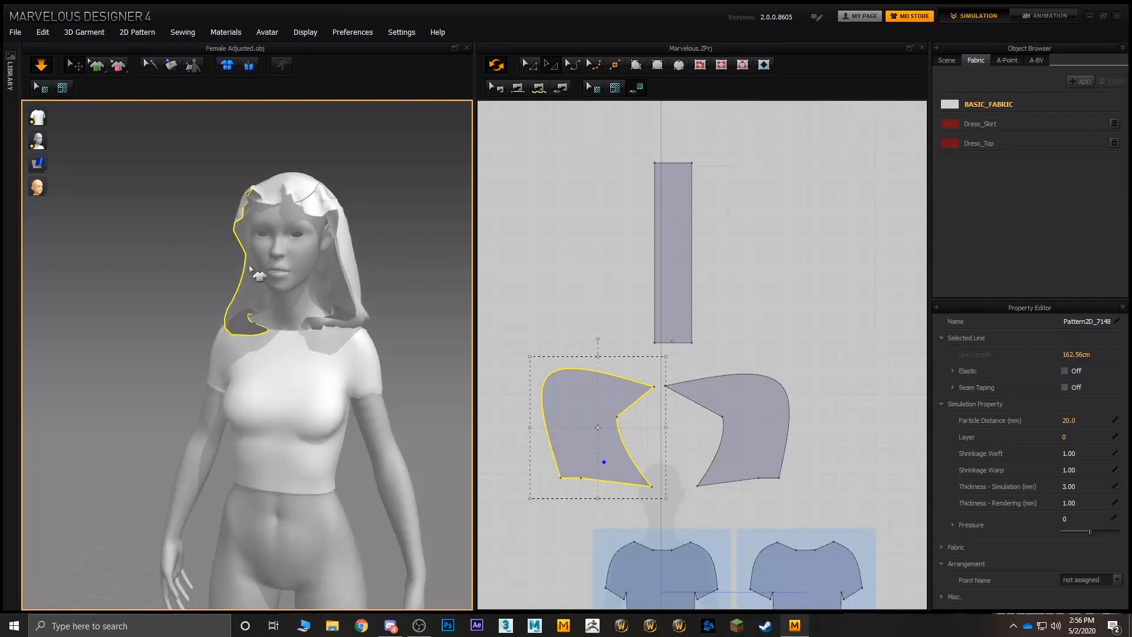
pyautogui.moveTo(254, 265); pyautogui.dragTo(219, 254)
# - Set the pressure of the centre strip and both hood side pieces to 6 to inflate the hood
pyautogui.click(534, 66)
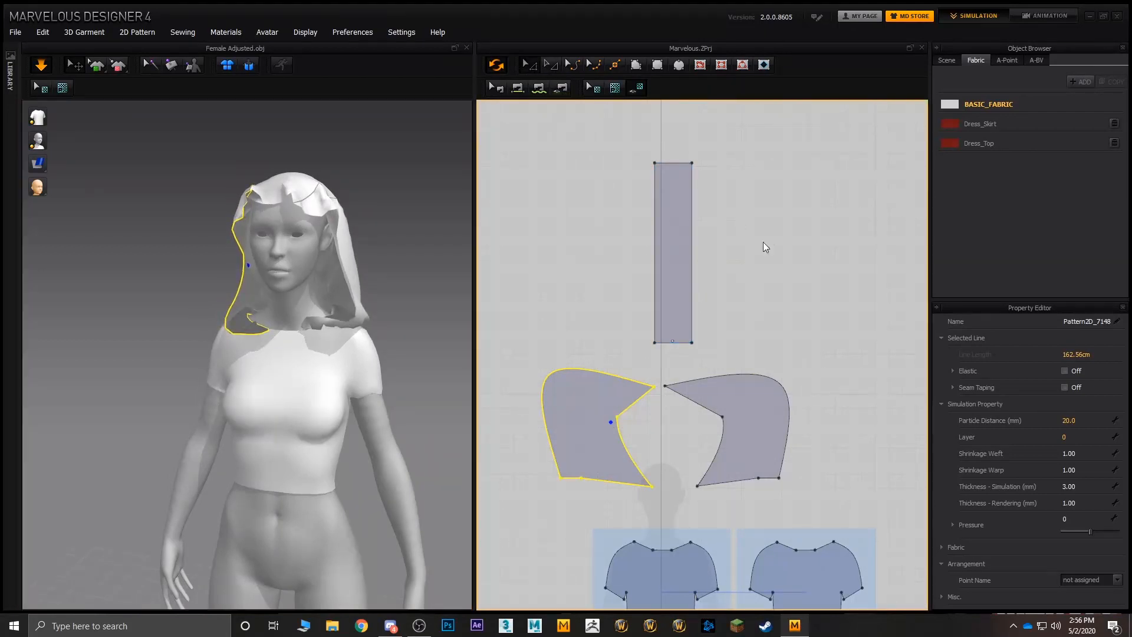
pyautogui.moveTo(763, 242); pyautogui.dragTo(784, 194, button='middle')
pyautogui.keyDown('shift'); pyautogui.click(761, 369); pyautogui.keyUp('shift')
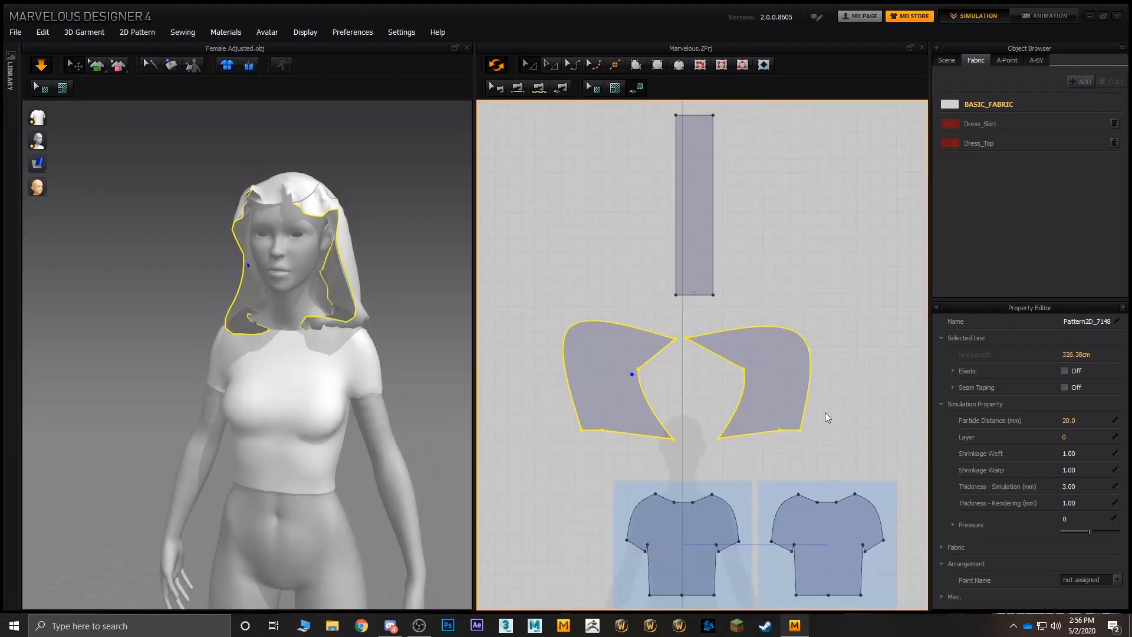
pyautogui.keyDown('shift'); pyautogui.click(714, 203); pyautogui.keyUp('shift')
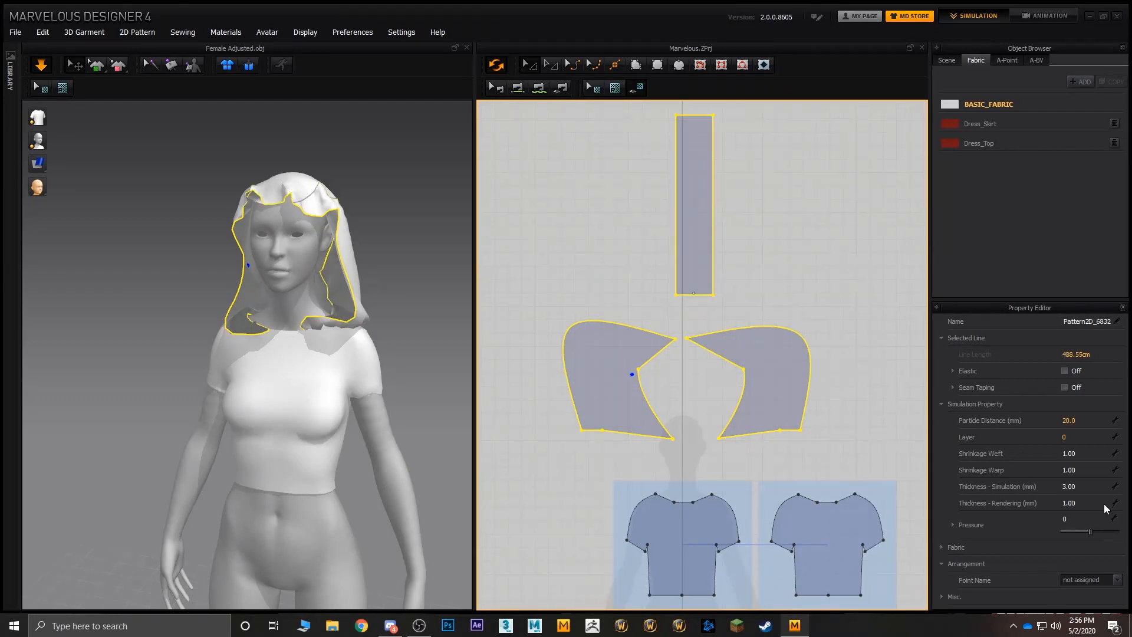
pyautogui.click(1091, 531)
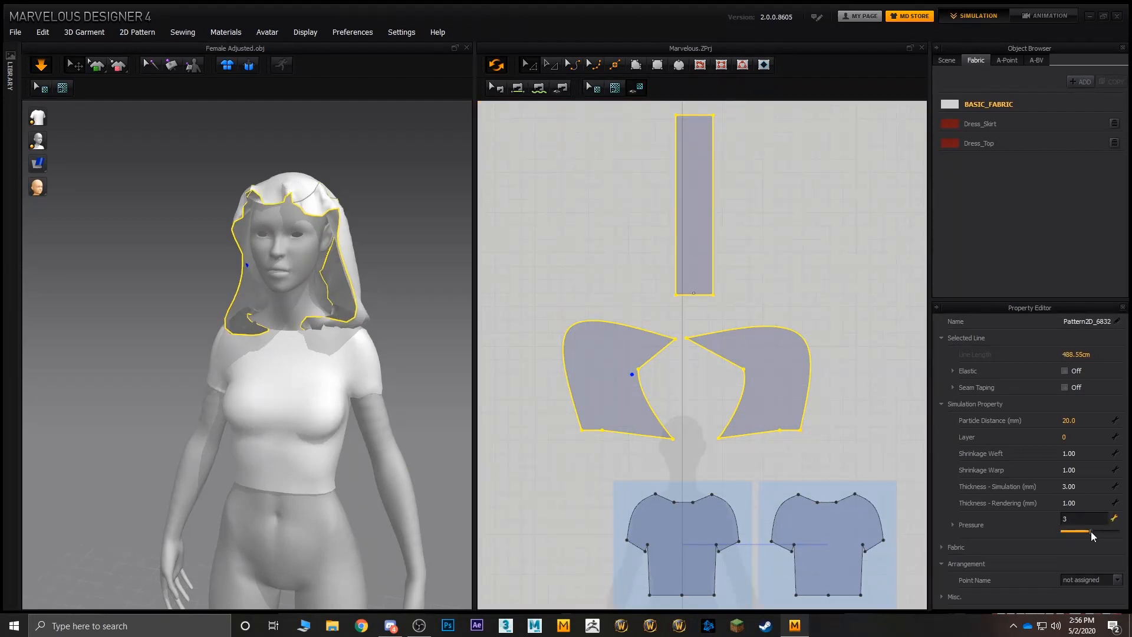
# - Pull the upper front of the avatar's right hood side piece forward and check the inflated hood in profile
pyautogui.click(609, 308)
pyautogui.moveTo(435, 273); pyautogui.dragTo(530, 276, button='right')
pyautogui.moveTo(295, 248)
pyautogui.mouseDown(button='right')
pyautogui.moveTo(338, 260)
pyautogui.moveTo(315, 239)
pyautogui.mouseUp(button='right')
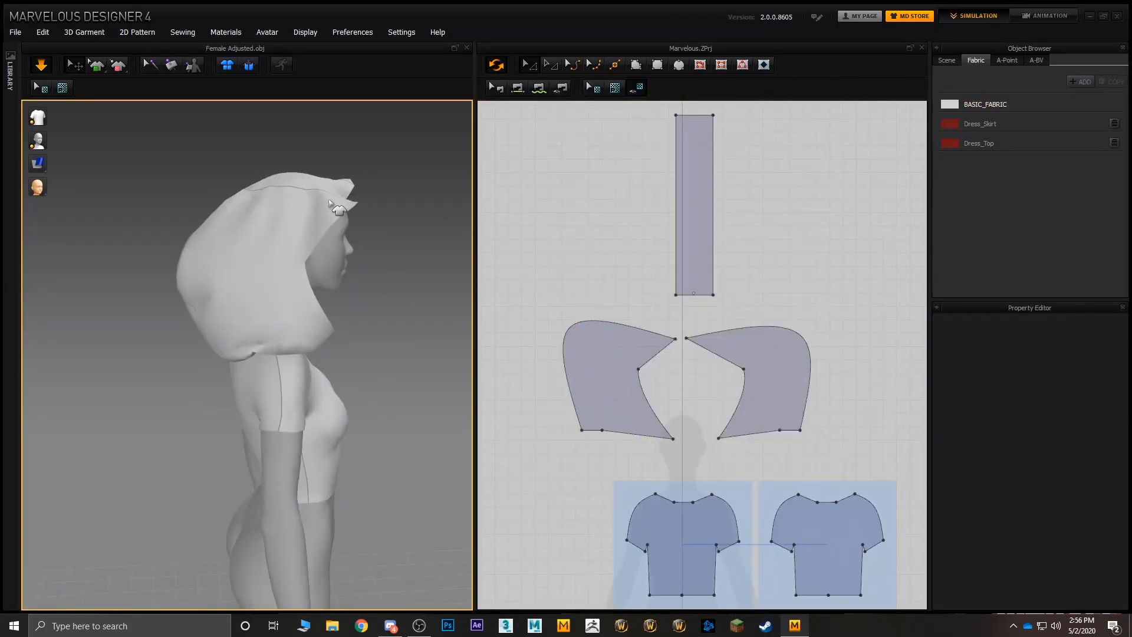
pyautogui.moveTo(340, 200)
pyautogui.mouseDown()
pyautogui.moveTo(411, 191)
pyautogui.moveTo(357, 197)
pyautogui.mouseUp()
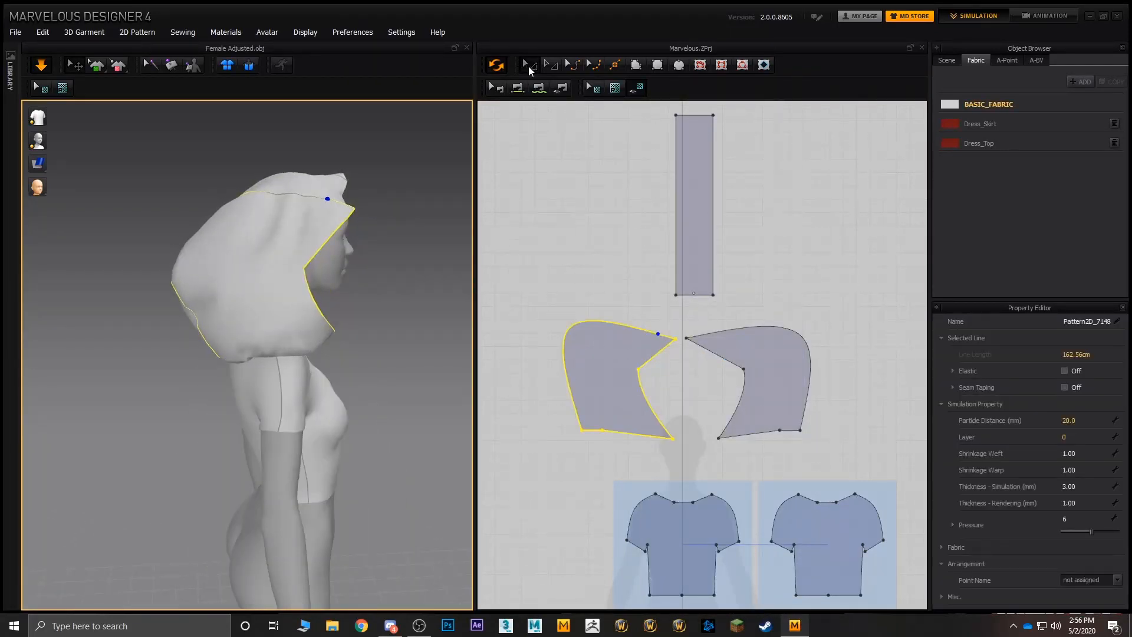
# - Scale all three hood pieces down together to about three quarters of their size
pyautogui.click(528, 66)
pyautogui.keyDown('shift'); pyautogui.click(687, 233); pyautogui.keyUp('shift')
pyautogui.keyDown('shift'); pyautogui.click(775, 359); pyautogui.keyUp('shift')
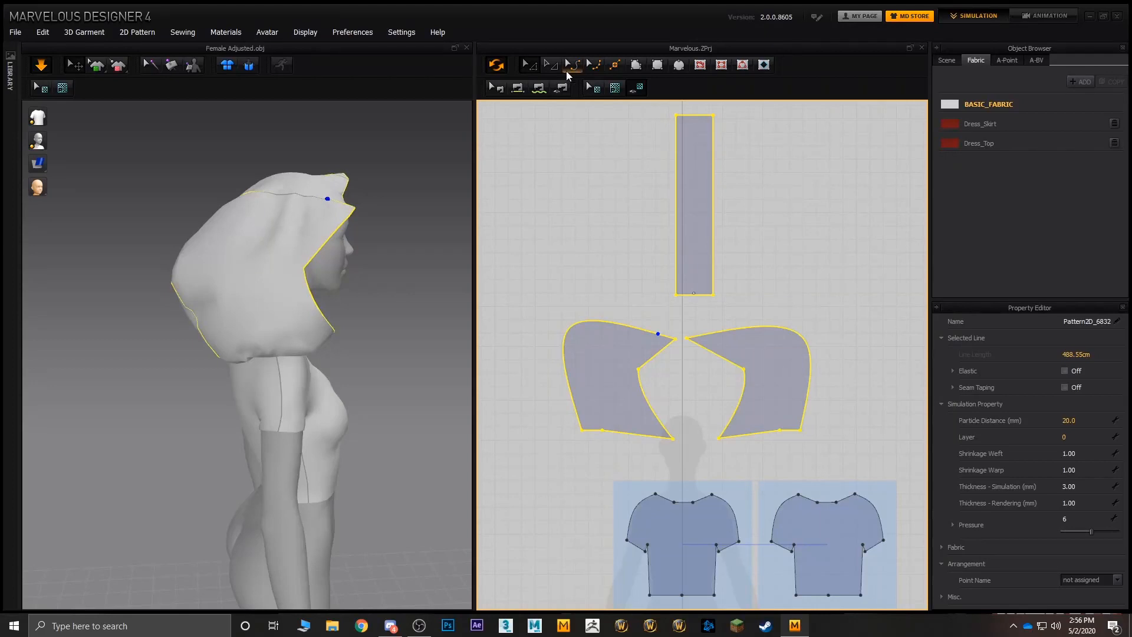
pyautogui.scroll(-2, 844, 268)
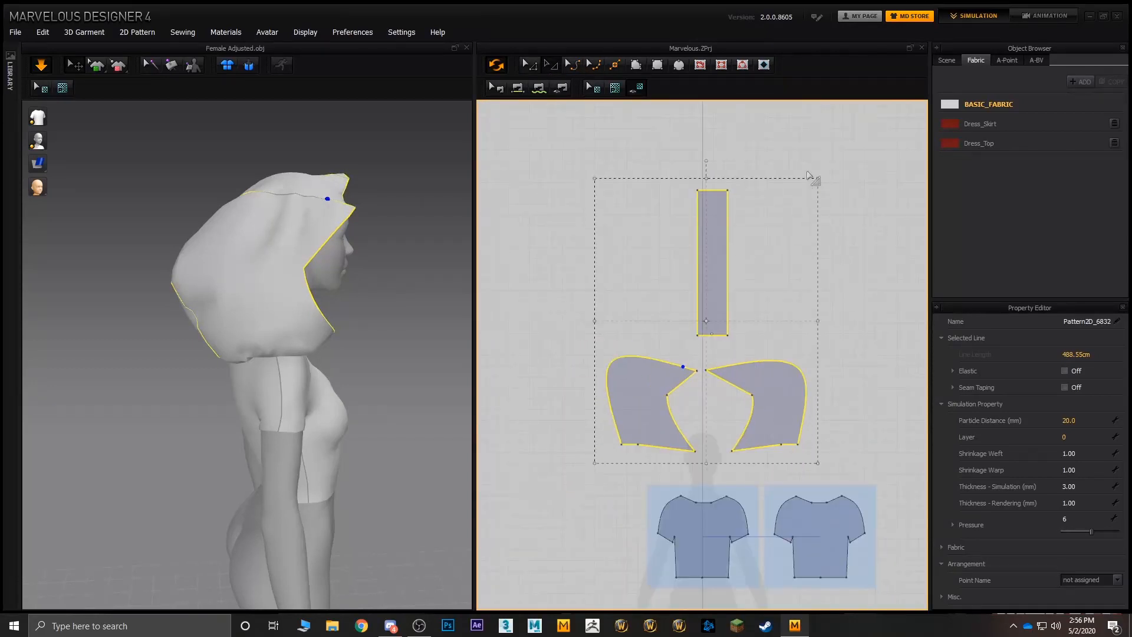
pyautogui.moveTo(816, 178); pyautogui.dragTo(768, 238)
# - Pull the front edge of the avatar's left hood side piece forward to settle the smaller hood on the head
pyautogui.moveTo(412, 262); pyautogui.dragTo(268, 240, button='right')
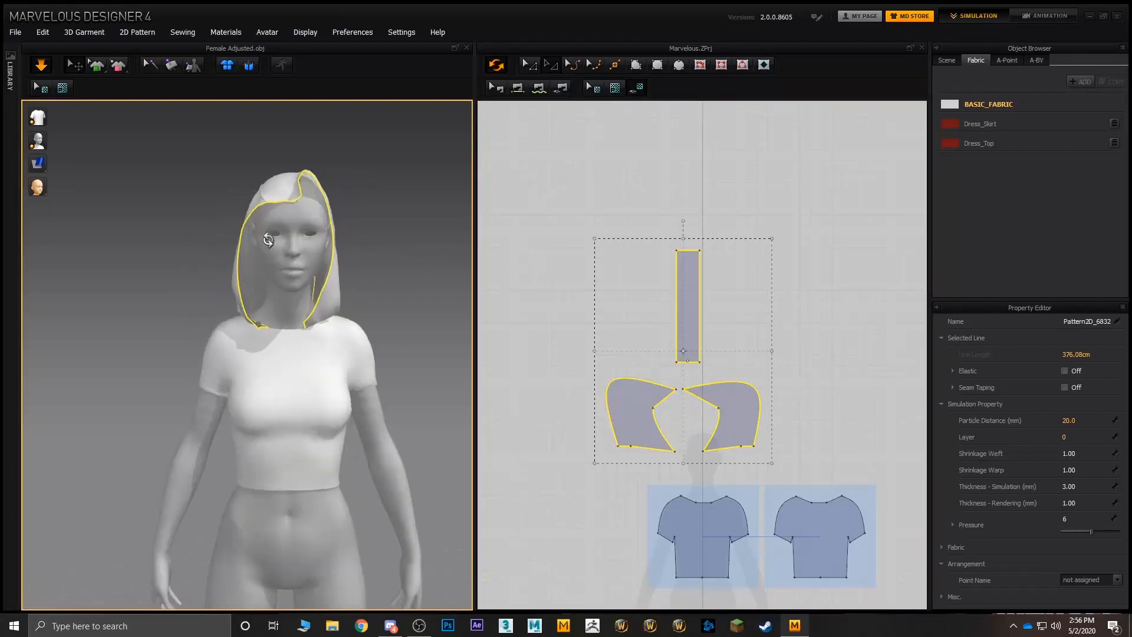
pyautogui.click(319, 199)
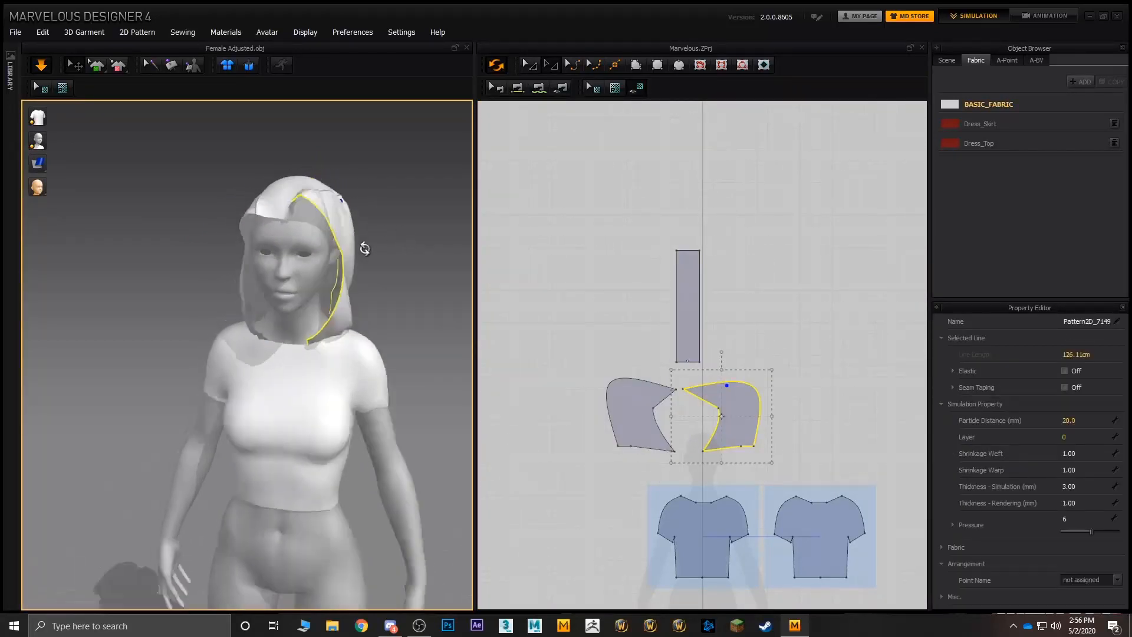
pyautogui.moveTo(361, 245); pyautogui.dragTo(294, 279, button='right')
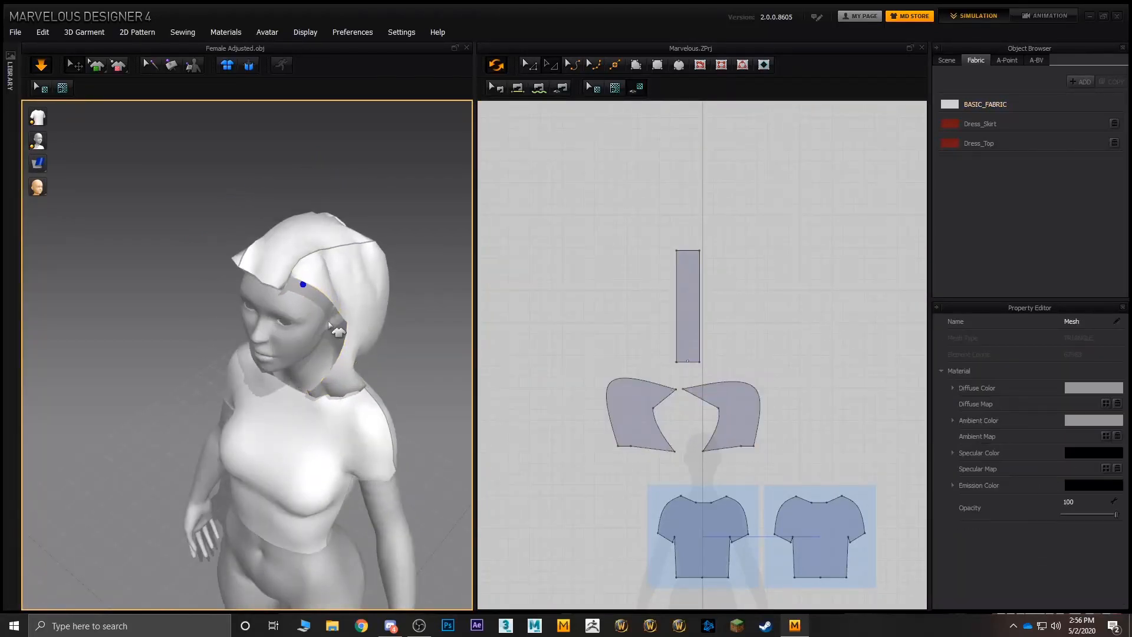
pyautogui.moveTo(286, 277); pyautogui.dragTo(238, 249, button='right')
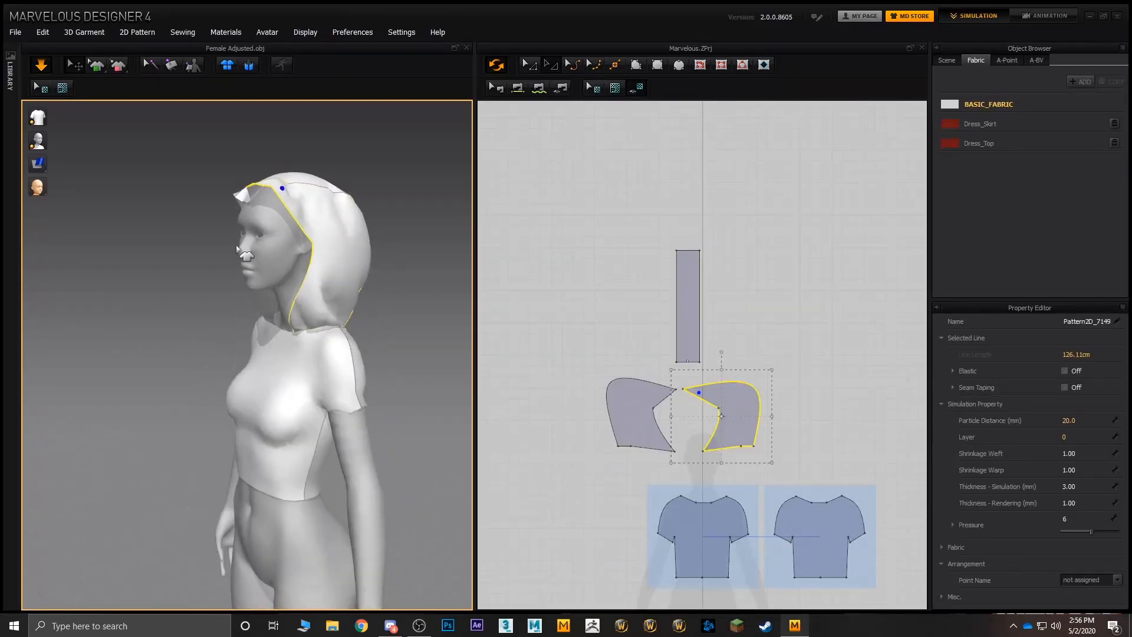
pyautogui.moveTo(323, 221); pyautogui.dragTo(288, 216, button='right')
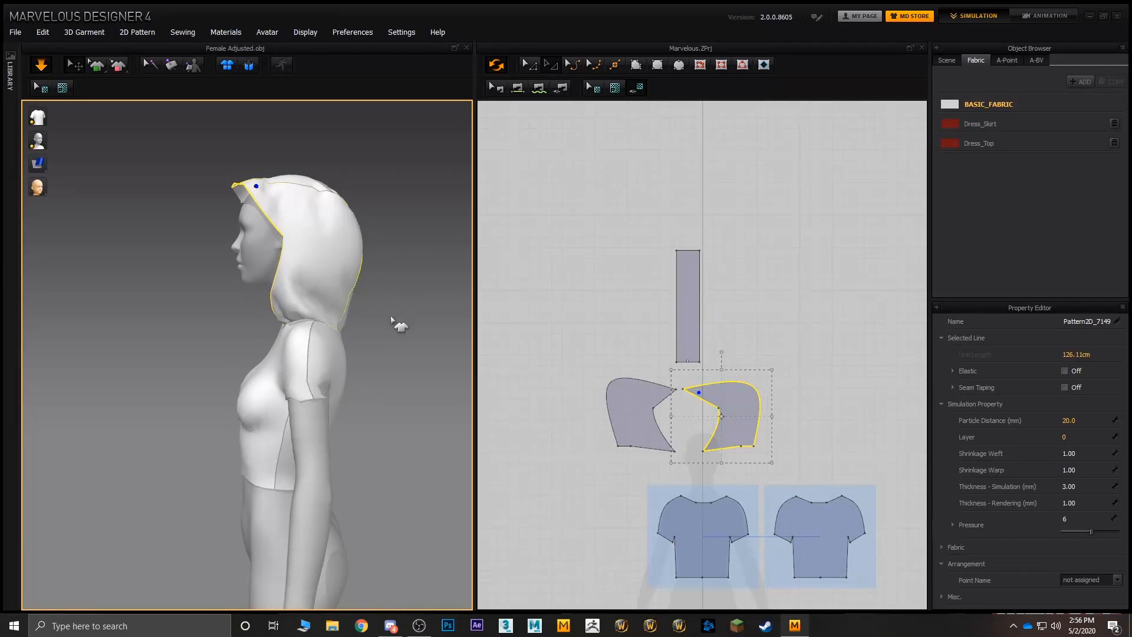
# - Pull the front of the centre strip down and forward over the forehead
pyautogui.moveTo(239, 225); pyautogui.dragTo(330, 306, button='right')
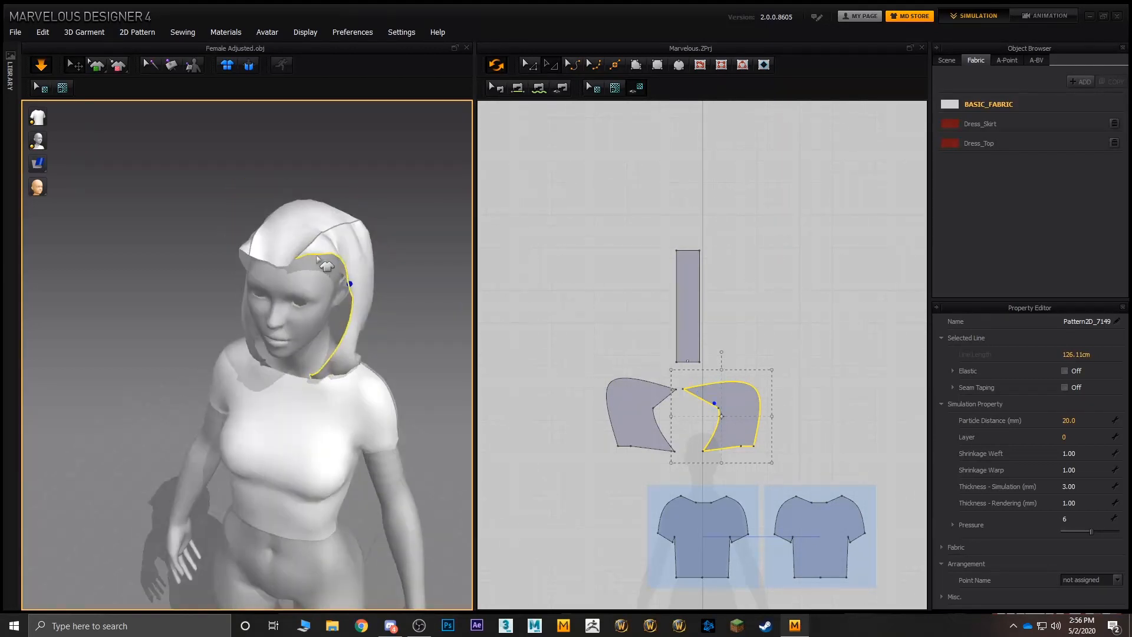
pyautogui.click(330, 305)
pyautogui.click(337, 271)
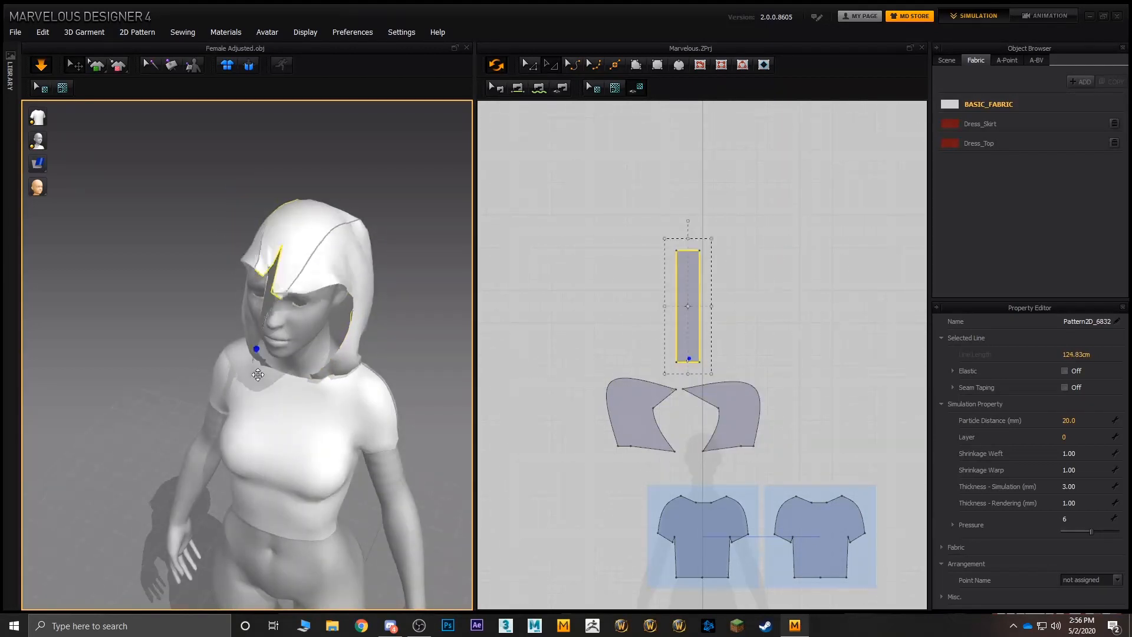
pyautogui.moveTo(337, 271); pyautogui.dragTo(458, 226, button='right')
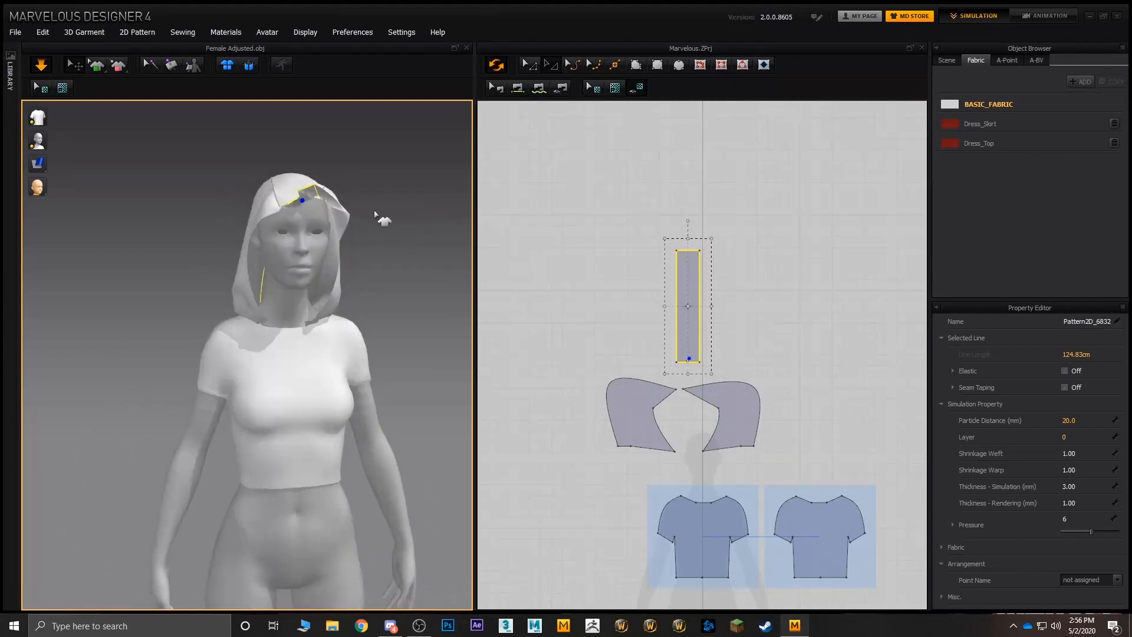
pyautogui.moveTo(379, 217); pyautogui.dragTo(322, 215, button='right')
# - Try to tack the front of the hood's centre strip to the avatar's forehead
pyautogui.scroll(4, 322, 215)
pyautogui.moveTo(299, 121); pyautogui.dragTo(227, 280, button='middle')
pyautogui.click(150, 65)
pyautogui.click(262, 294)
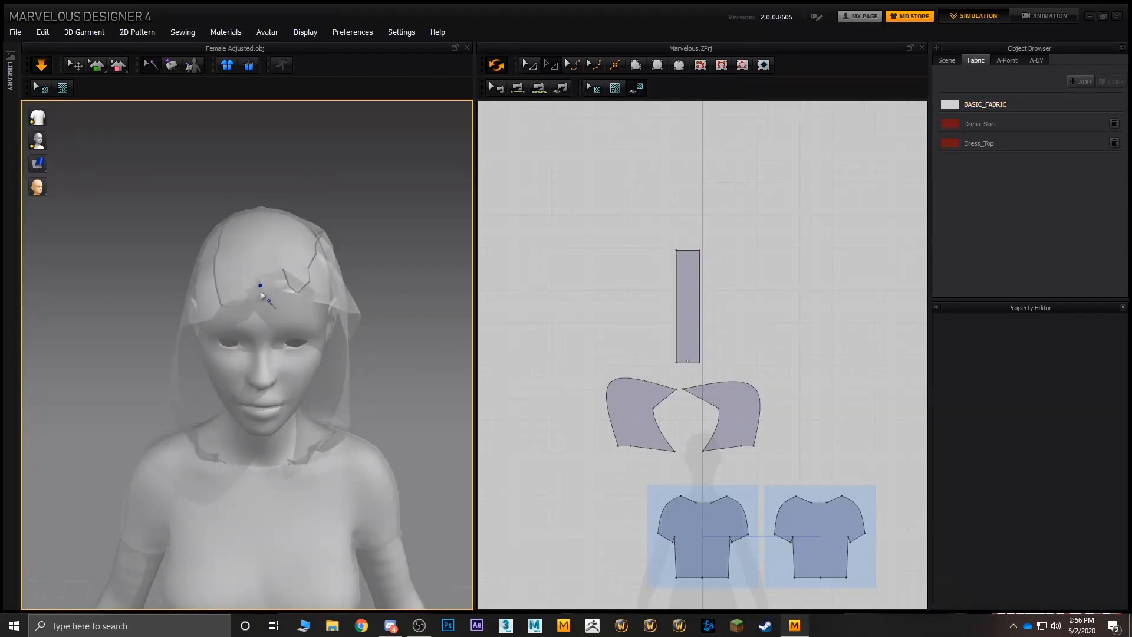
pyautogui.moveTo(262, 287); pyautogui.dragTo(261, 289)
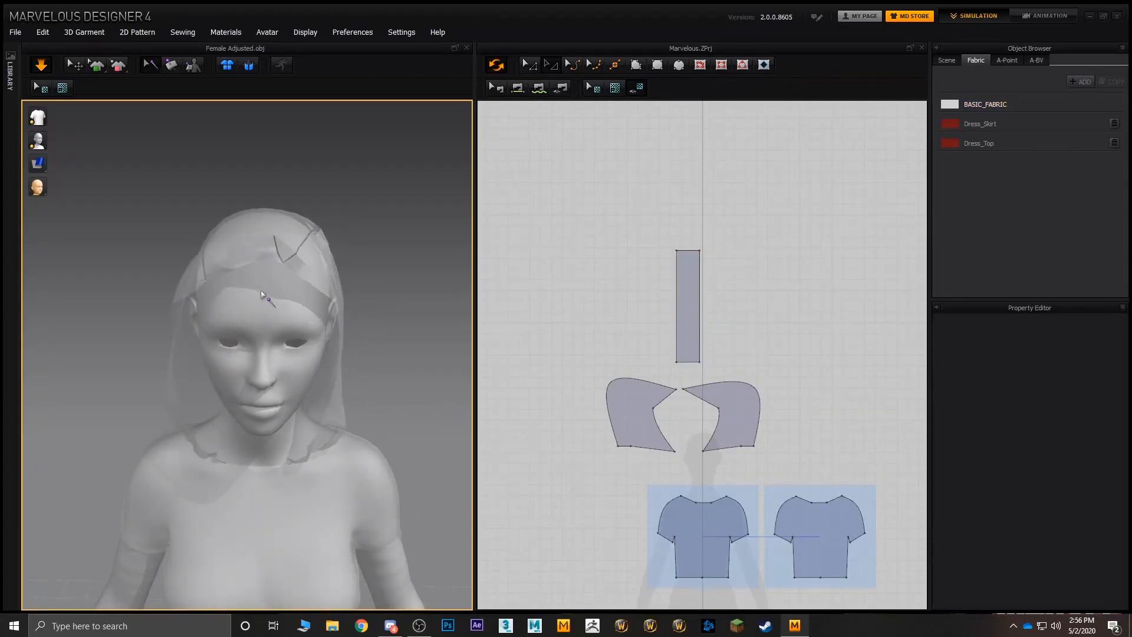
pyautogui.click(72, 65)
# - Draw the hood's front edges forward past the forehead on both sides so the hood overhangs the face
pyautogui.moveTo(298, 197); pyautogui.dragTo(235, 225, button='right')
pyautogui.moveTo(184, 245); pyautogui.dragTo(116, 304)
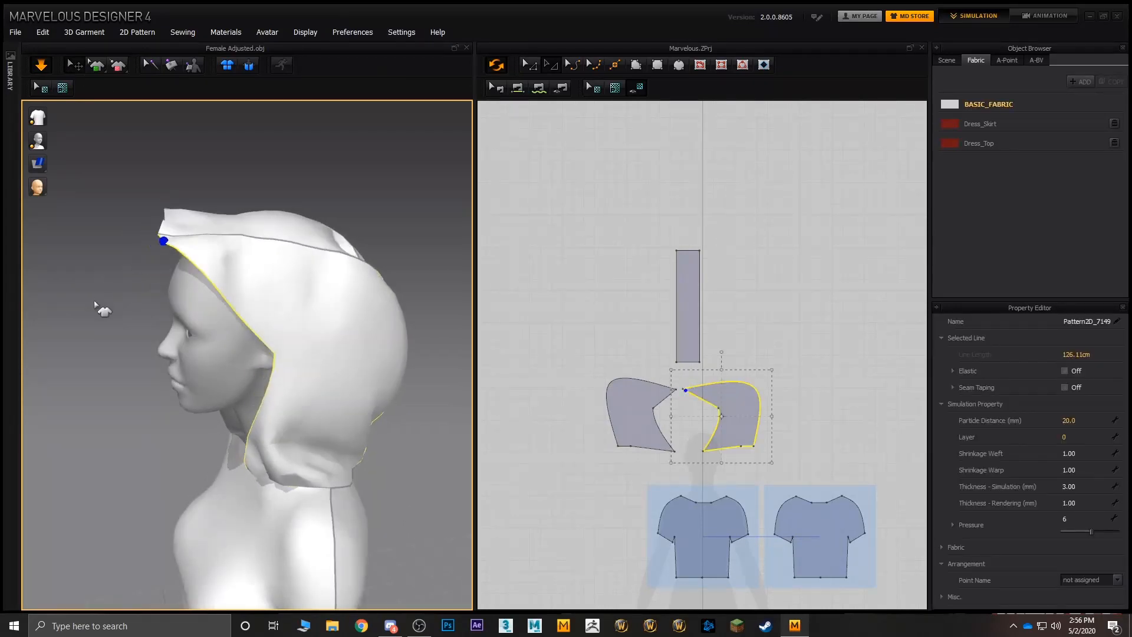
pyautogui.moveTo(101, 308); pyautogui.dragTo(323, 269, button='right')
pyautogui.moveTo(274, 210); pyautogui.dragTo(407, 208, button='right')
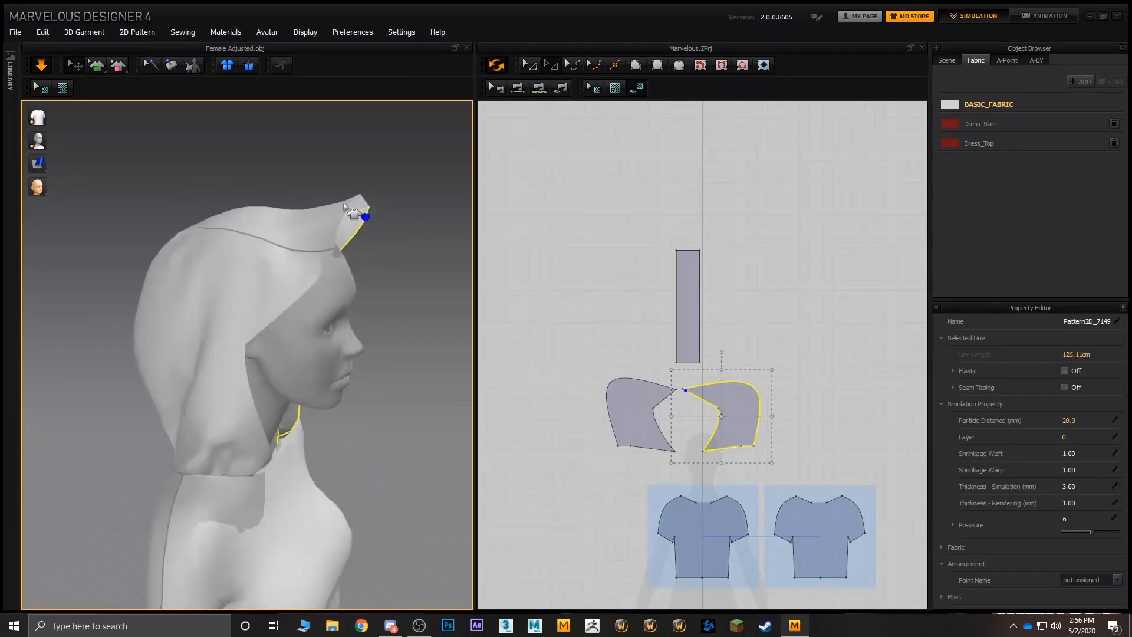
pyautogui.moveTo(351, 211); pyautogui.dragTo(429, 327)
pyautogui.moveTo(398, 299); pyautogui.dragTo(248, 308, button='right')
pyautogui.moveTo(227, 286); pyautogui.dragTo(303, 370)
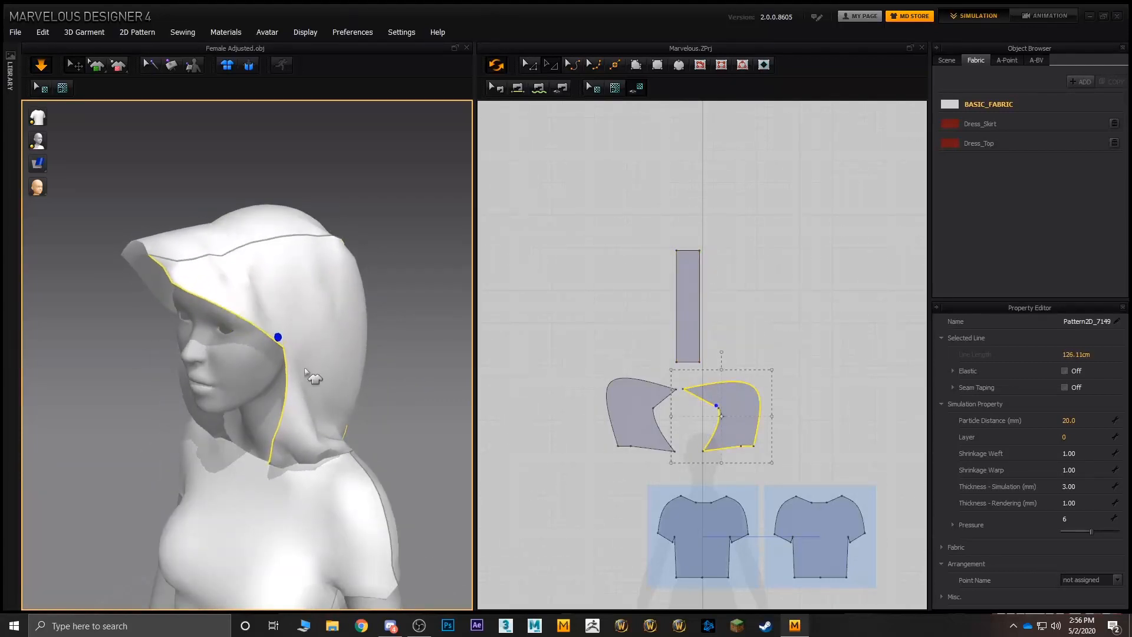
# - Pull the lower front edges of both hood side pieces outward and down over the shoulders
pyautogui.moveTo(283, 361); pyautogui.dragTo(383, 378, button='right')
pyautogui.moveTo(226, 480); pyautogui.dragTo(164, 507)
pyautogui.moveTo(277, 475); pyautogui.dragTo(179, 453, button='right')
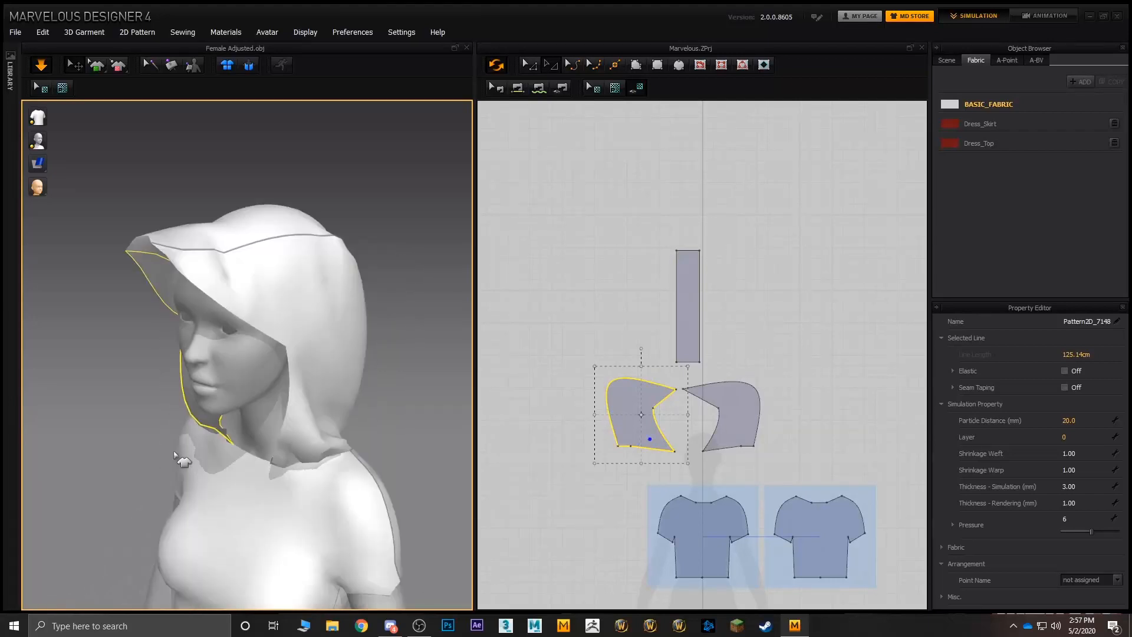
pyautogui.moveTo(269, 455)
pyautogui.mouseDown()
pyautogui.moveTo(301, 506)
pyautogui.moveTo(256, 510)
pyautogui.moveTo(324, 475)
pyautogui.mouseUp()
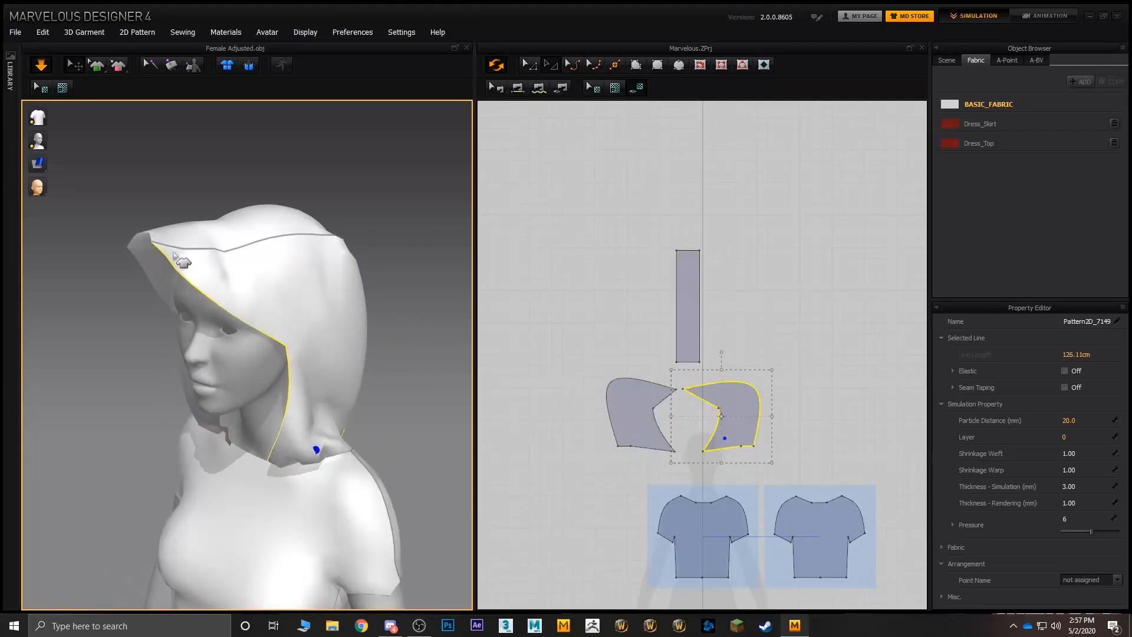
# - Set the pressure to 0 on the hood's centre strip and to 3 on both side pieces
pyautogui.moveTo(147, 284); pyautogui.dragTo(191, 283, button='right')
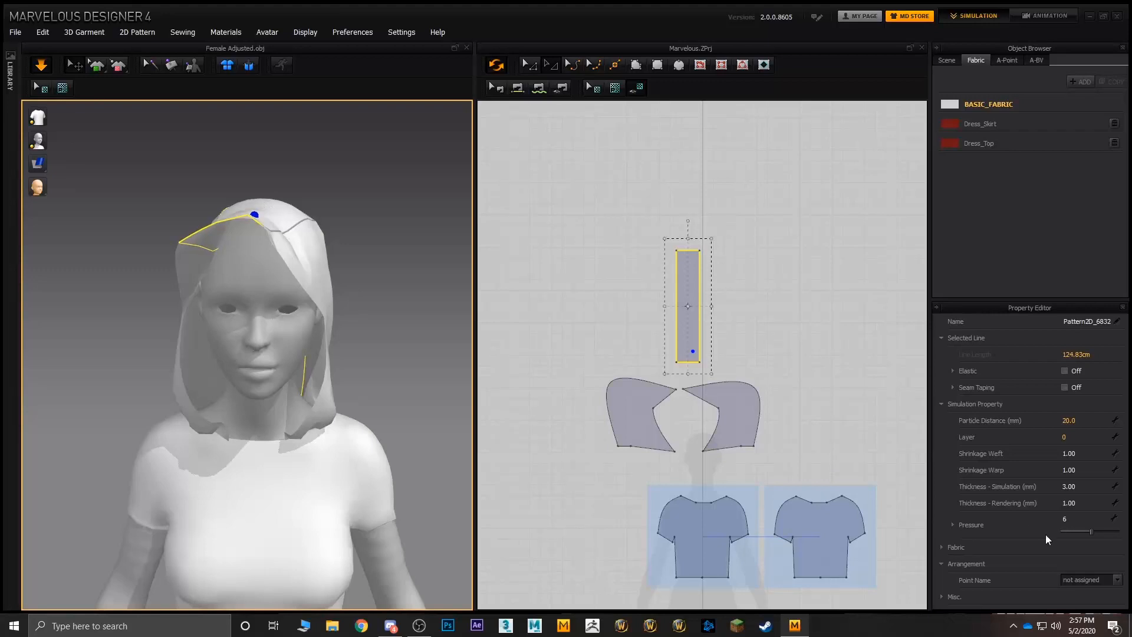
pyautogui.click(1071, 519)
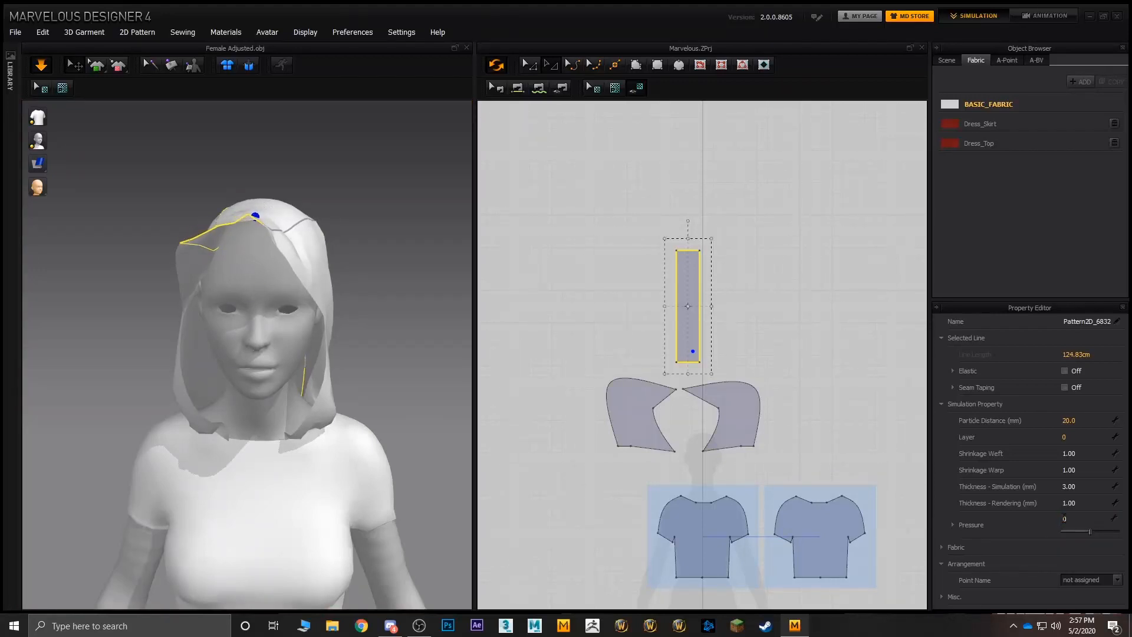
pyautogui.moveTo(302, 341); pyautogui.dragTo(378, 350, button='right')
pyautogui.click(339, 276)
pyautogui.click(310, 258)
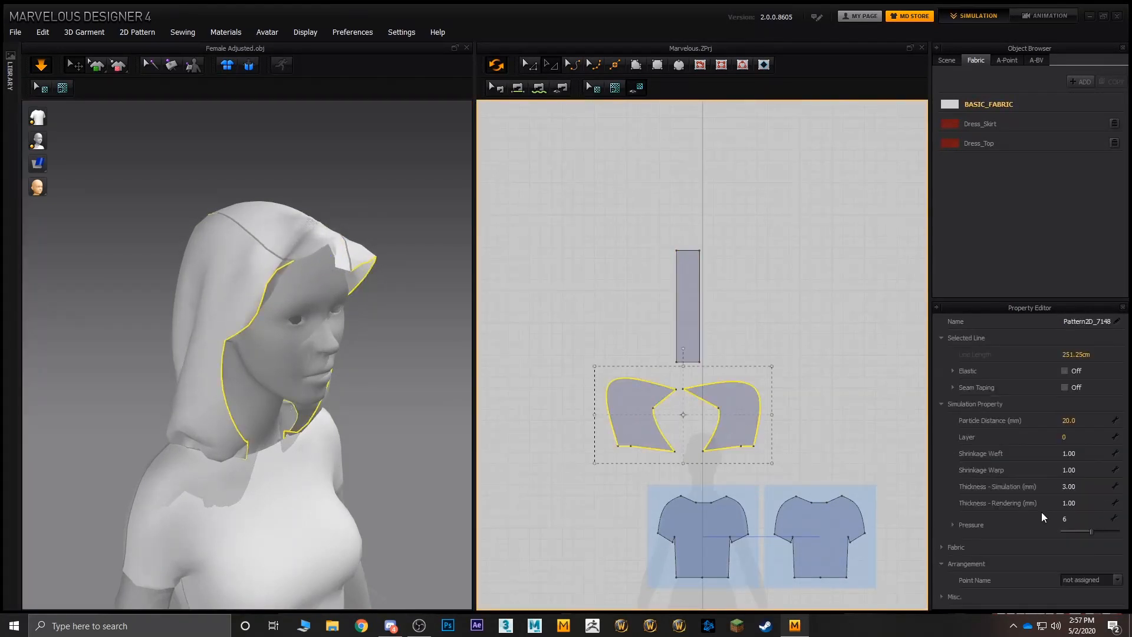
pyautogui.click(1072, 520)
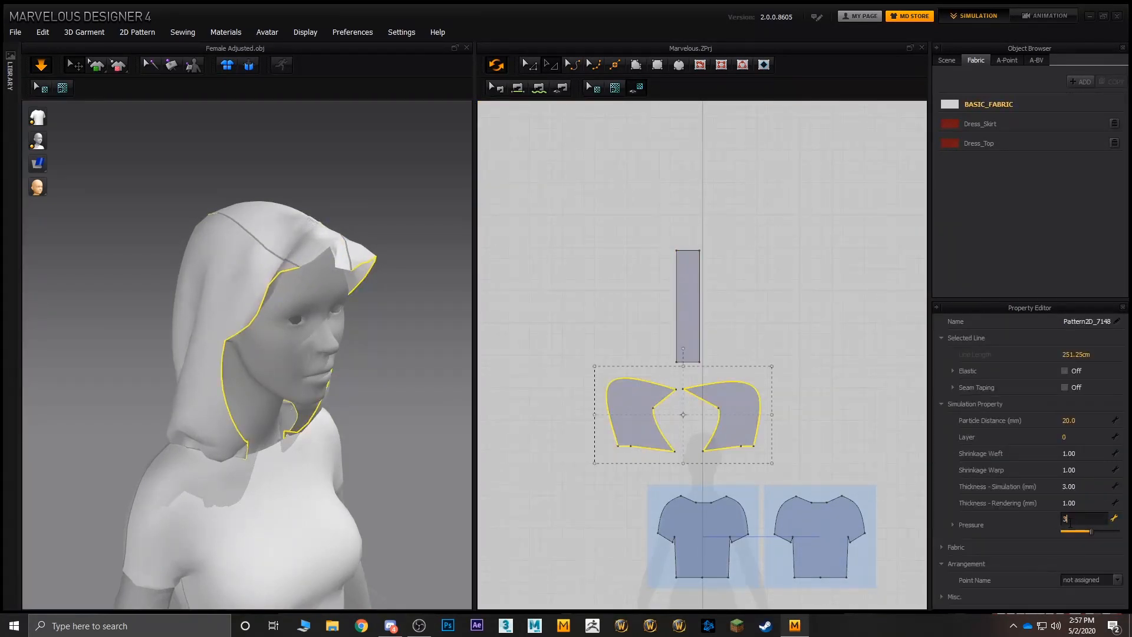
pyautogui.write('3')
pyautogui.press('Return')
# - Pull the lower part of the avatar's left hood side piece outward, away from the neck
pyautogui.moveTo(459, 329); pyautogui.dragTo(325, 299, button='right')
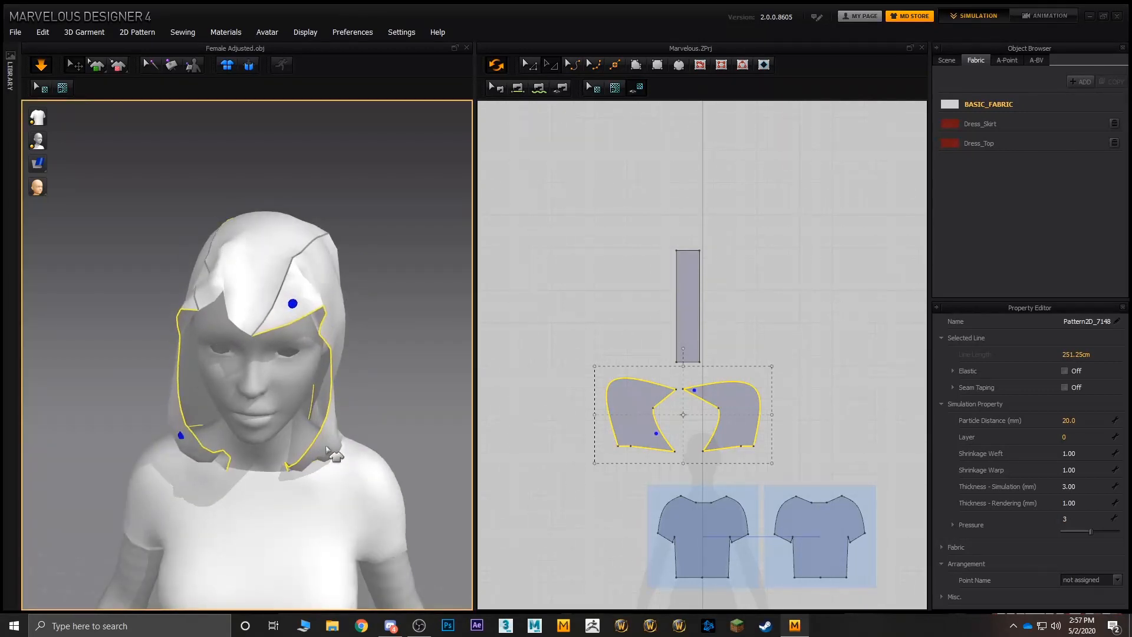
pyautogui.click(325, 413)
pyautogui.moveTo(328, 425); pyautogui.dragTo(398, 407)
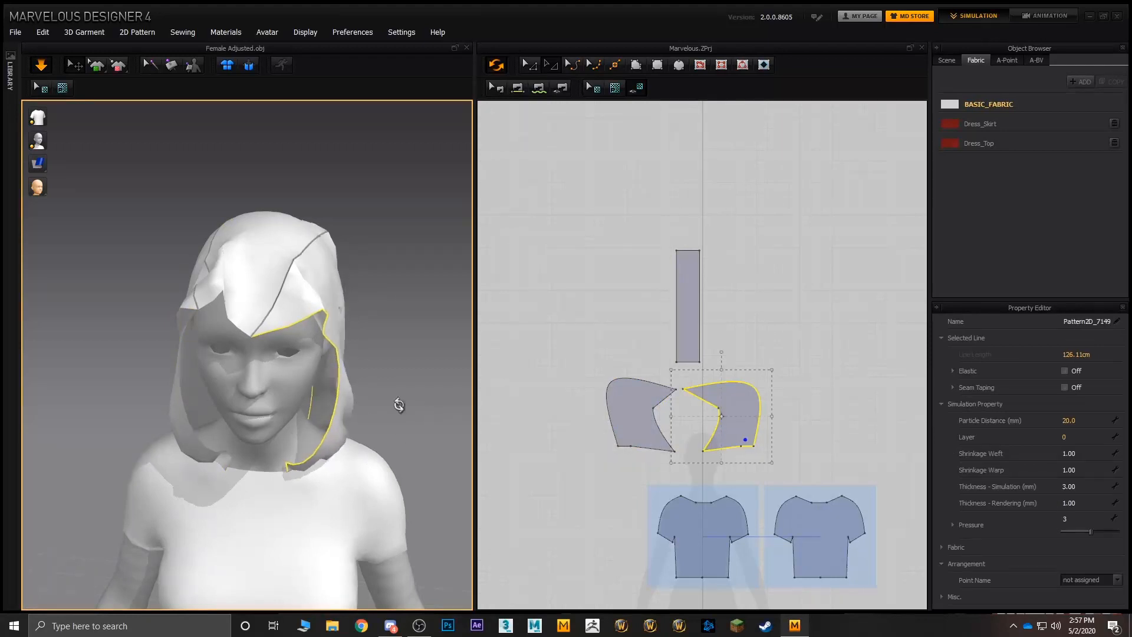
# - Draw the front of the hood's side pieces and centre strip forward over the forehead
pyautogui.moveTo(398, 404); pyautogui.dragTo(284, 377, button='right')
pyautogui.moveTo(175, 268); pyautogui.dragTo(112, 330)
pyautogui.moveTo(216, 265); pyautogui.dragTo(165, 385)
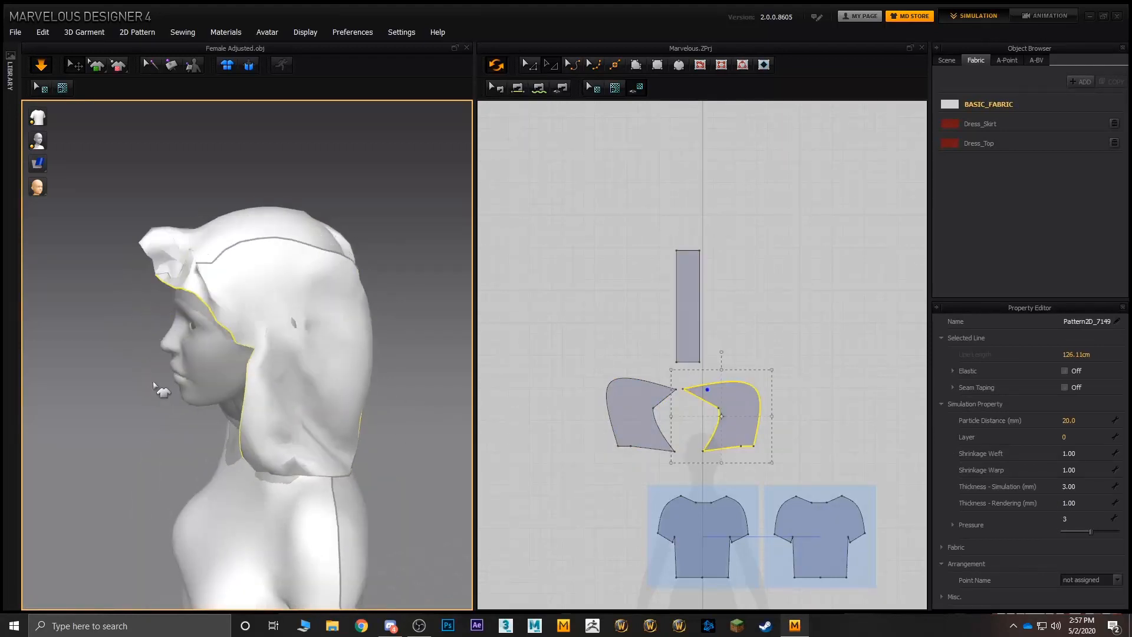
pyautogui.moveTo(171, 257); pyautogui.dragTo(131, 321)
pyautogui.moveTo(220, 277)
pyautogui.mouseDown(button='right')
pyautogui.moveTo(305, 267)
pyautogui.moveTo(224, 271)
pyautogui.mouseUp(button='right')
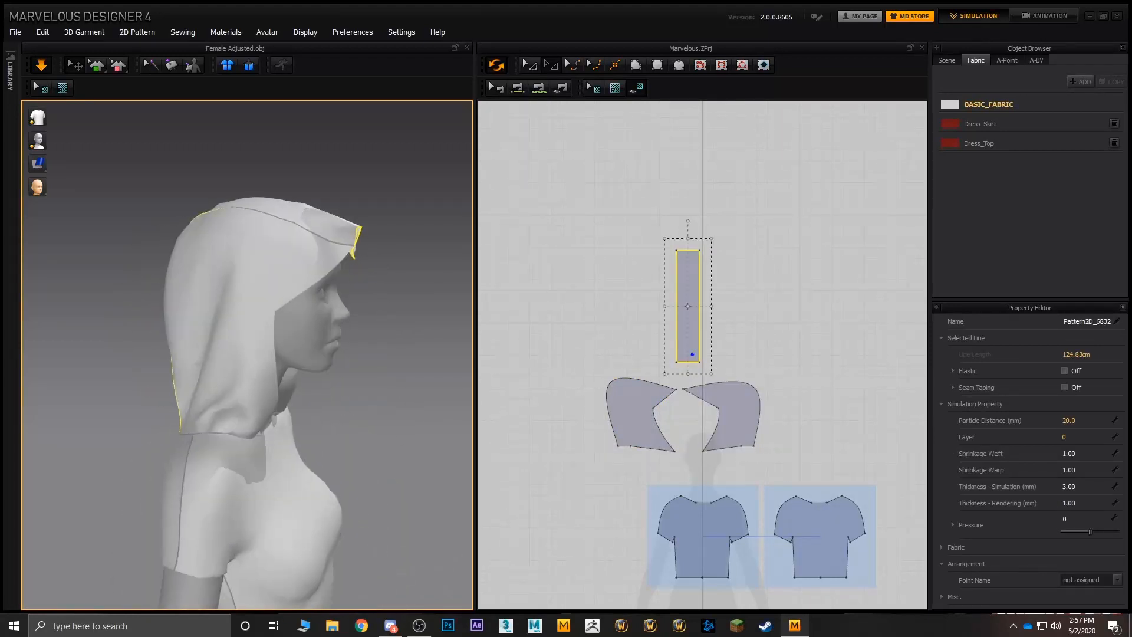
# - Pull the upper back of the avatar's right hood side piece outward
pyautogui.moveTo(341, 332); pyautogui.dragTo(371, 346, button='right')
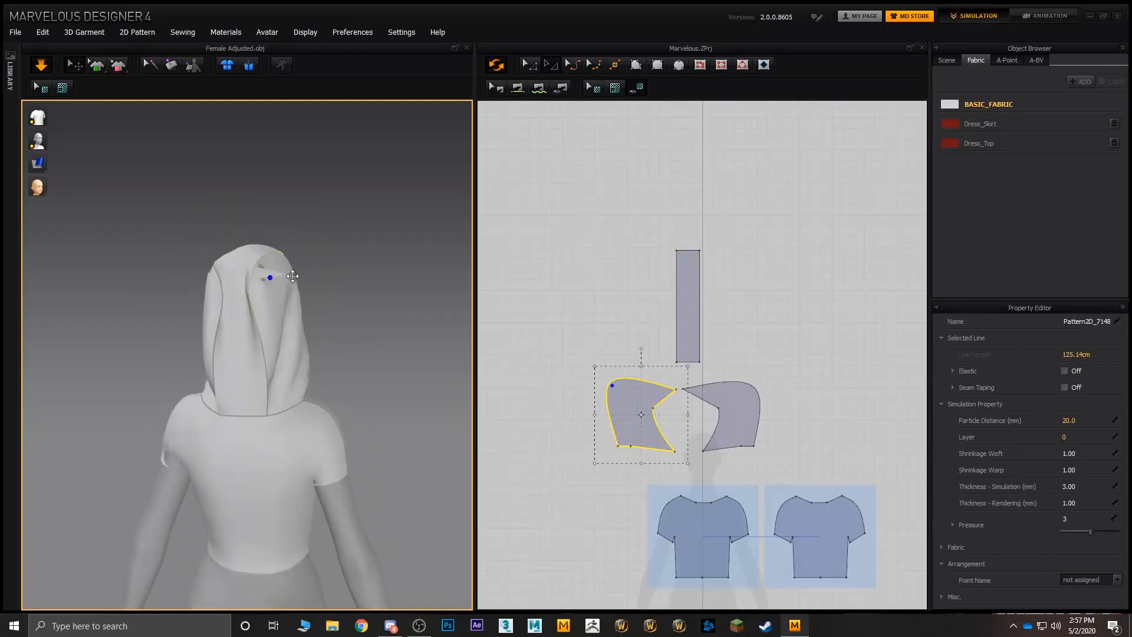
pyautogui.moveTo(306, 319); pyautogui.dragTo(285, 368, button='right')
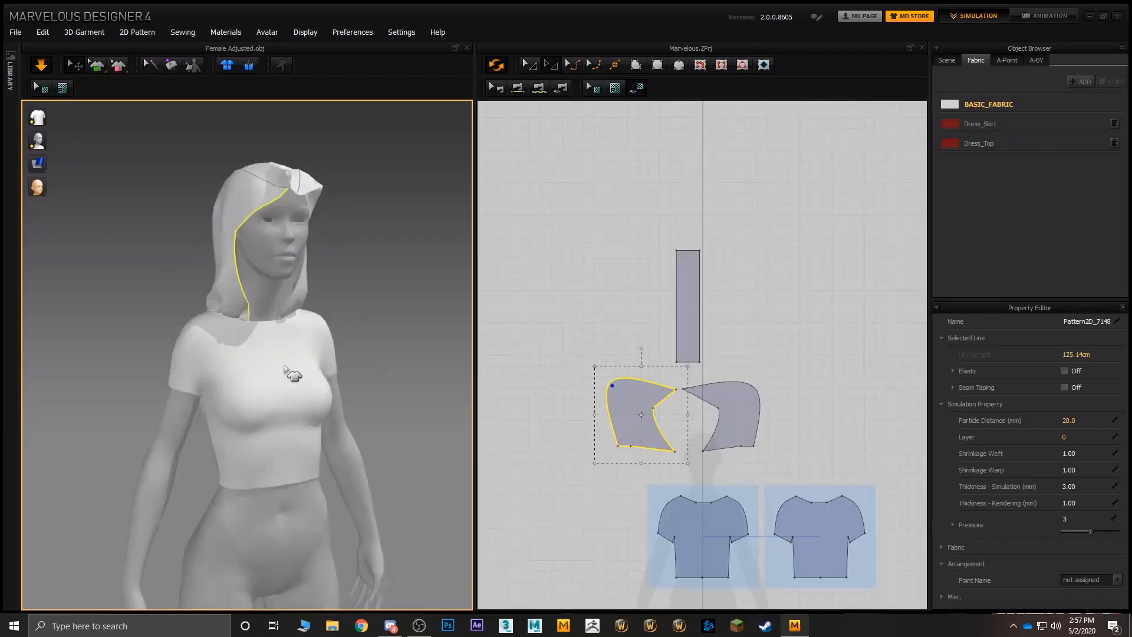
pyautogui.moveTo(331, 328); pyautogui.dragTo(294, 324, button='right')
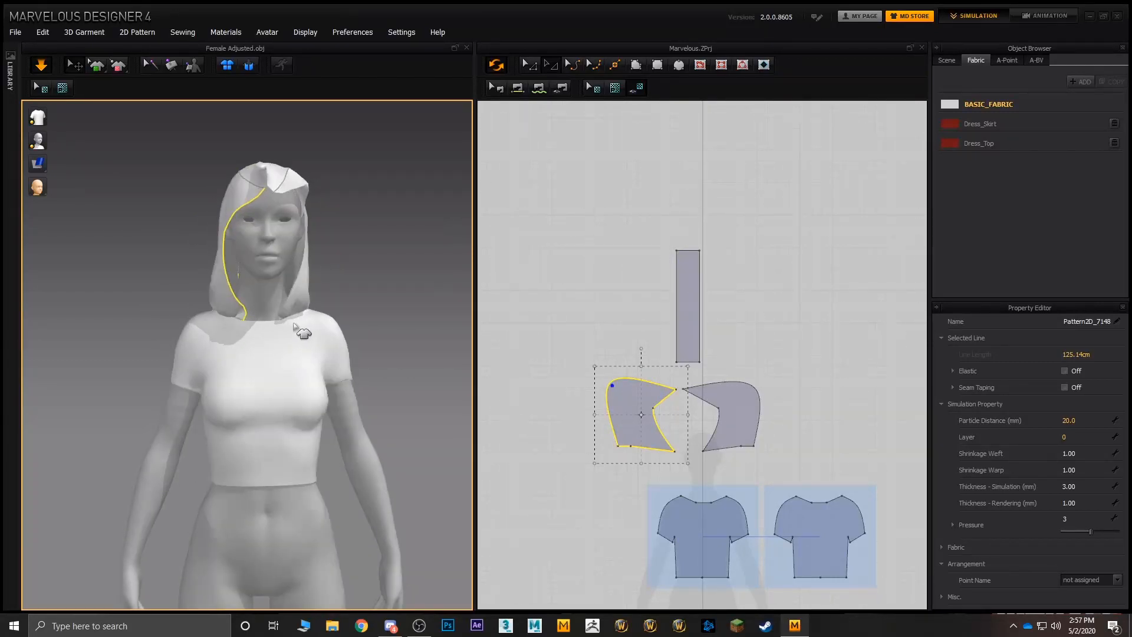
# - Tug the T-shirt's front panel at the neckline and the avatar's right sleeve to settle the fabric
pyautogui.scroll(4, 293, 324)
pyautogui.click(256, 309)
pyautogui.moveTo(240, 301); pyautogui.dragTo(354, 394, button='right')
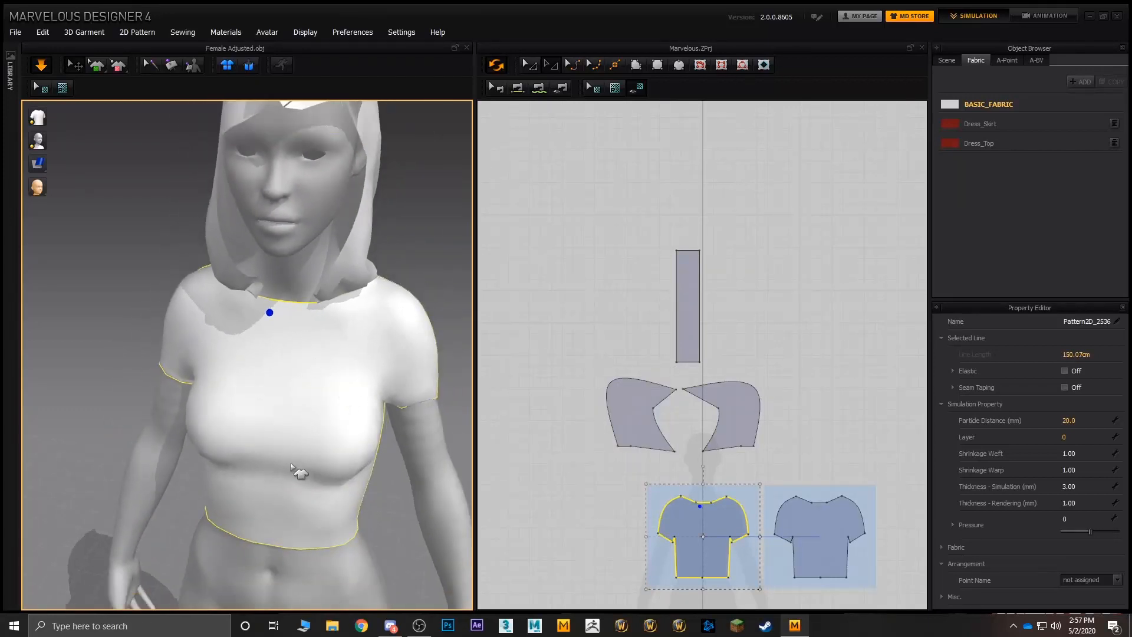
pyautogui.moveTo(290, 463); pyautogui.dragTo(285, 308, button='right')
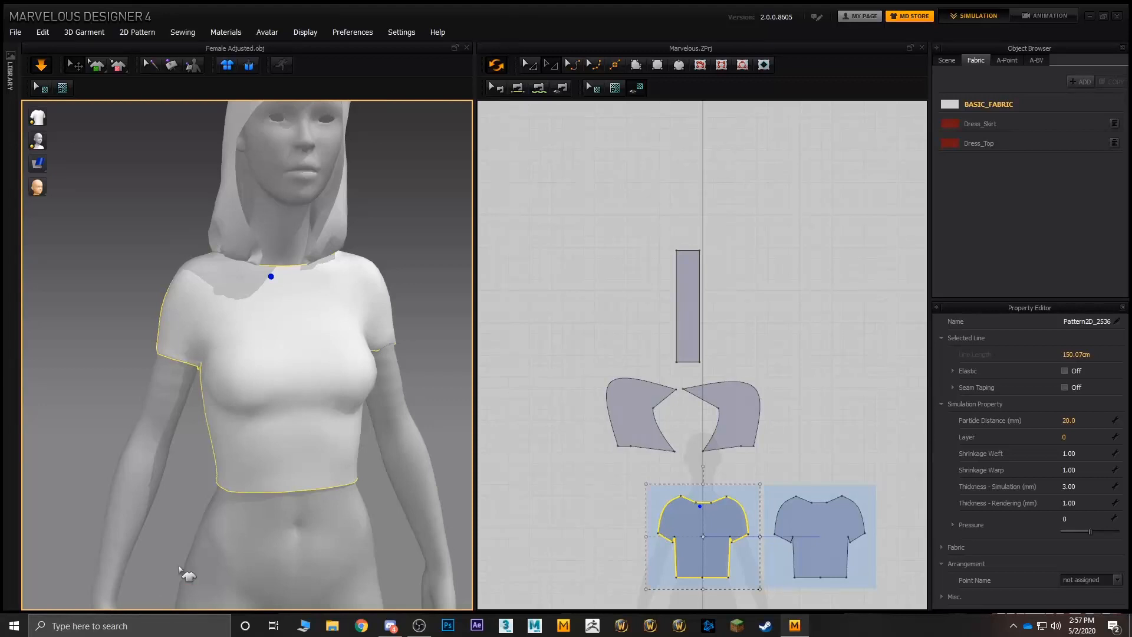
pyautogui.moveTo(311, 409); pyautogui.dragTo(348, 305, button='middle')
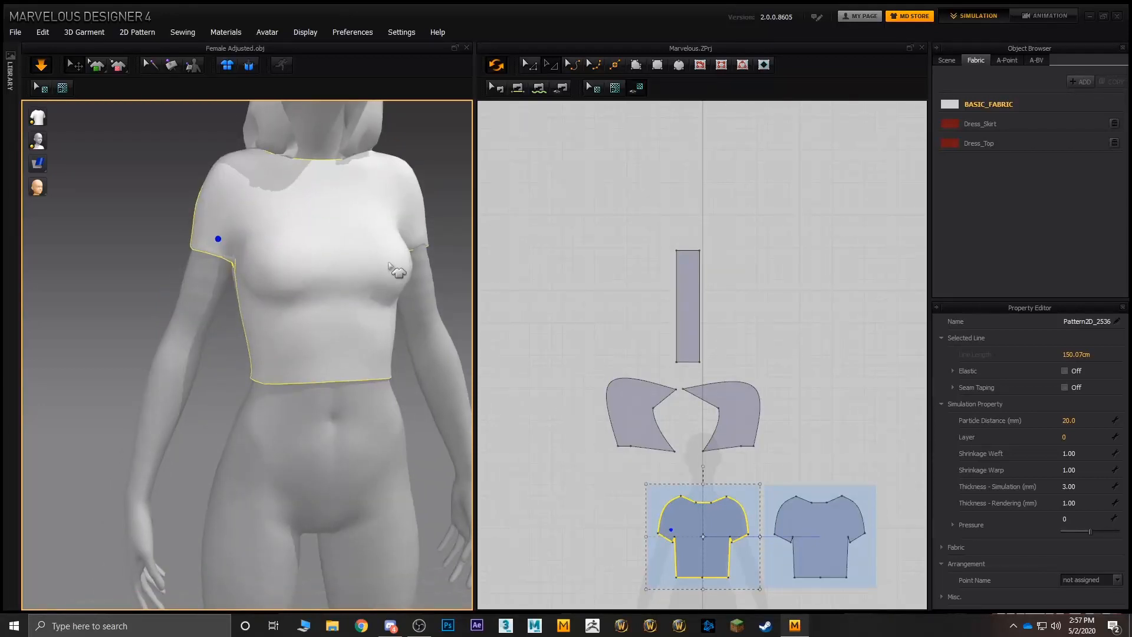
pyautogui.moveTo(245, 321); pyautogui.dragTo(334, 480, button='middle')
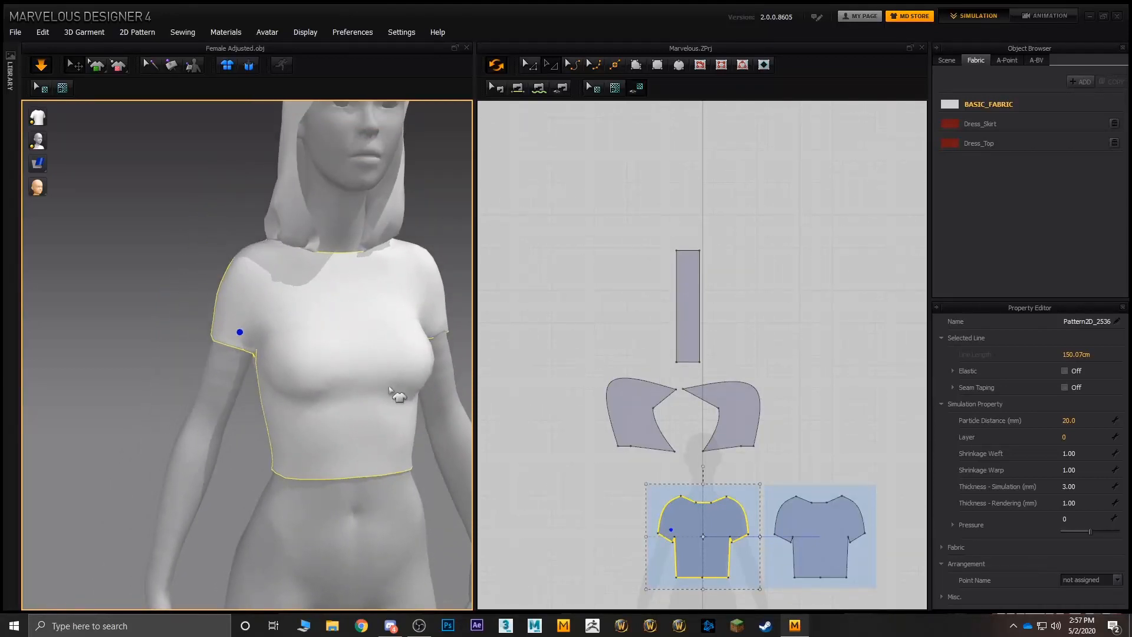
# - Move the inner corner point of both hood side patterns inward and slightly down so their front edges reach farther over the face
pyautogui.moveTo(336, 217); pyautogui.dragTo(306, 283, button='middle')
pyautogui.moveTo(224, 259); pyautogui.dragTo(296, 241, button='right')
pyautogui.moveTo(307, 239); pyautogui.dragTo(317, 313)
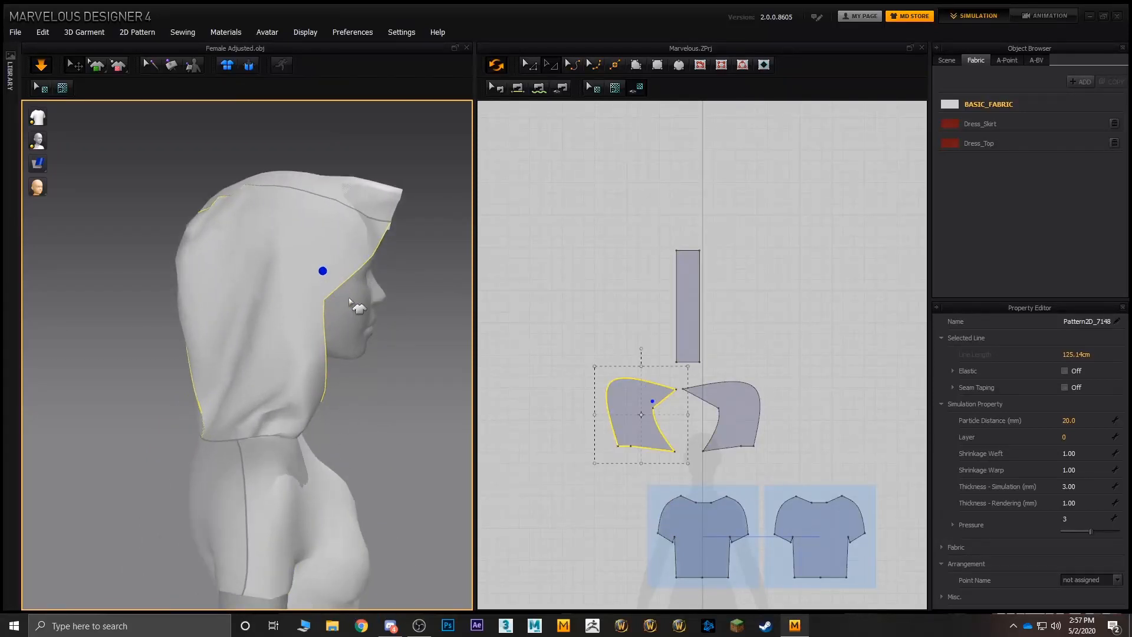
pyautogui.scroll(4, 653, 413)
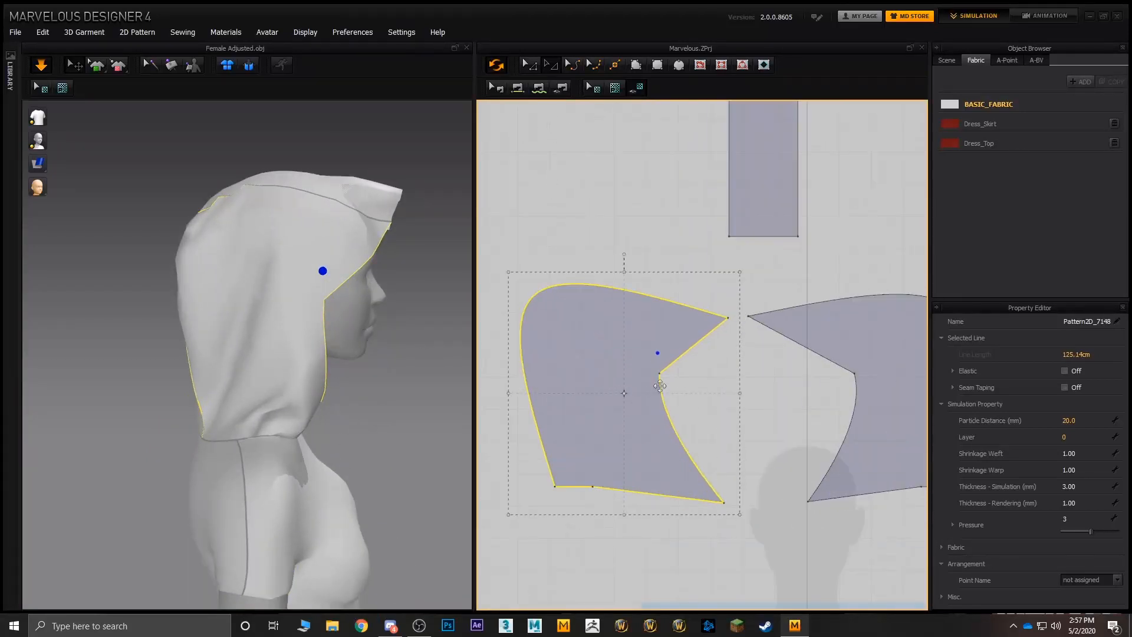
pyautogui.click(529, 64)
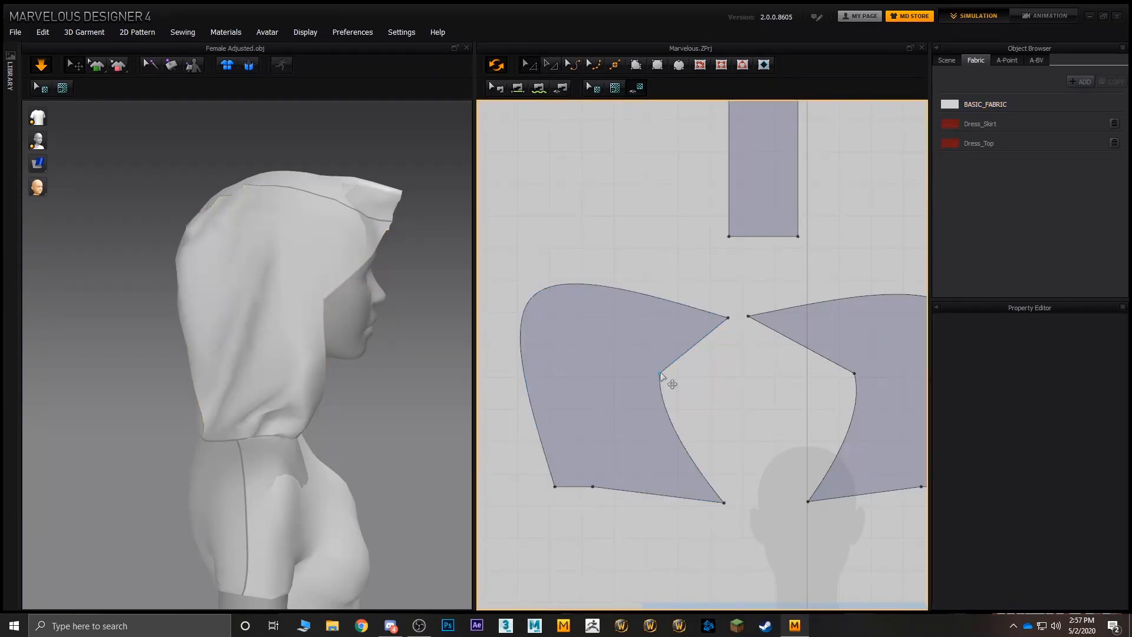
pyautogui.moveTo(659, 373); pyautogui.dragTo(714, 392)
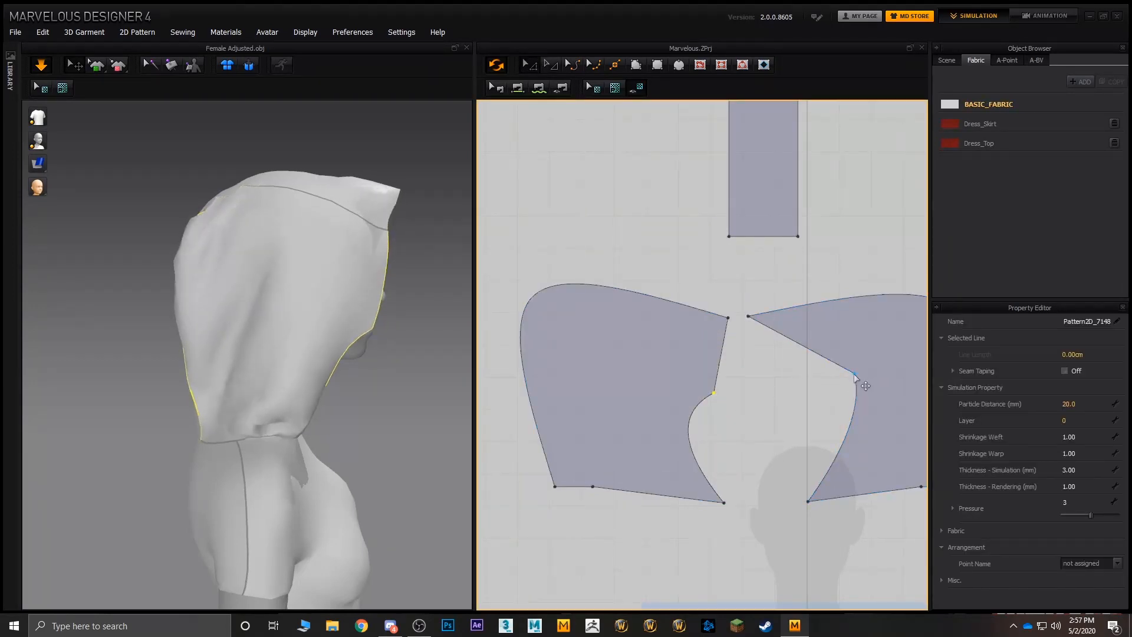
pyautogui.moveTo(854, 374); pyautogui.dragTo(790, 397)
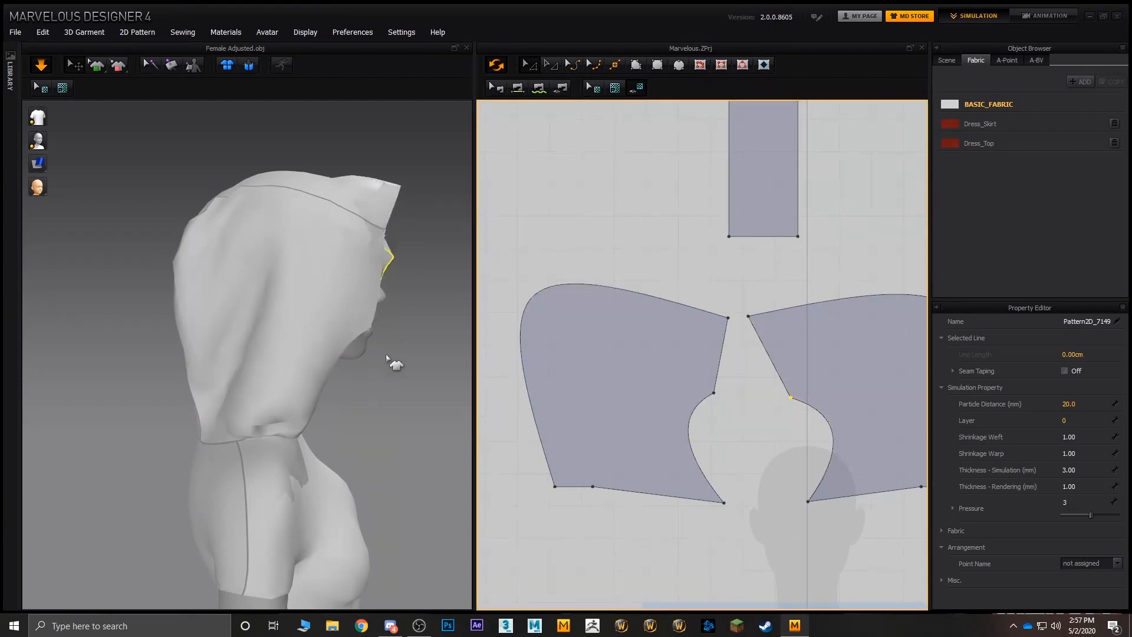
# - Tug the reshaped hood's centre strip and side pieces from the back to loosen the folds along the rear seams
pyautogui.moveTo(388, 357); pyautogui.dragTo(220, 333, button='right')
pyautogui.moveTo(286, 257); pyautogui.dragTo(466, 328)
pyautogui.moveTo(318, 318); pyautogui.dragTo(346, 284, button='right')
pyautogui.moveTo(288, 190); pyautogui.dragTo(291, 222)
pyautogui.moveTo(359, 253); pyautogui.dragTo(430, 252, button='right')
pyautogui.moveTo(311, 209); pyautogui.dragTo(356, 251, button='right')
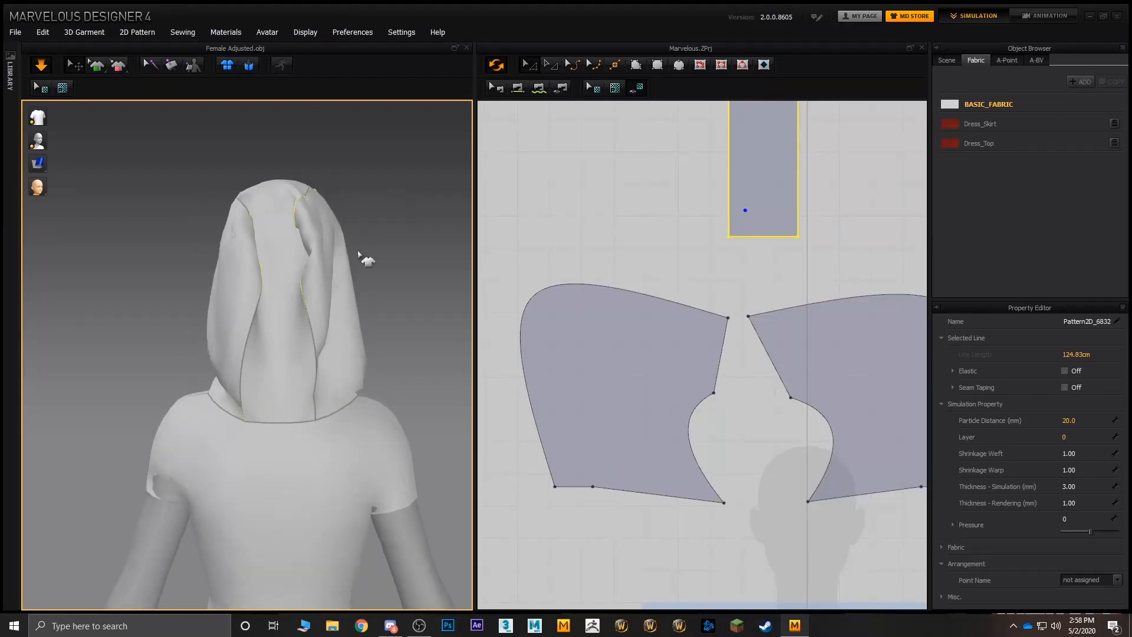
pyautogui.moveTo(330, 300); pyautogui.dragTo(342, 309)
pyautogui.moveTo(228, 275); pyautogui.dragTo(170, 273)
pyautogui.moveTo(322, 274); pyautogui.dragTo(349, 275)
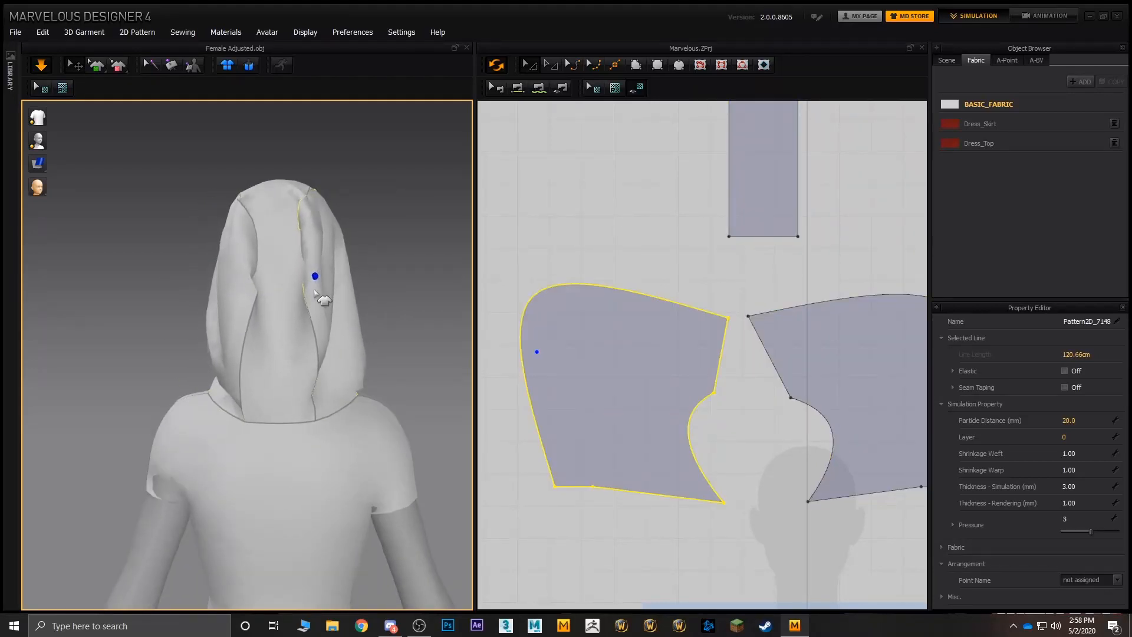
# - Reshape the curved top and back edge of both hood side patterns inward with the Edit Curvature tool to reduce their fullness
pyautogui.click(560, 164)
pyautogui.click(575, 67)
pyautogui.moveTo(645, 228); pyautogui.dragTo(583, 214, button='middle')
pyautogui.scroll(-3, 584, 215)
pyautogui.click(499, 269)
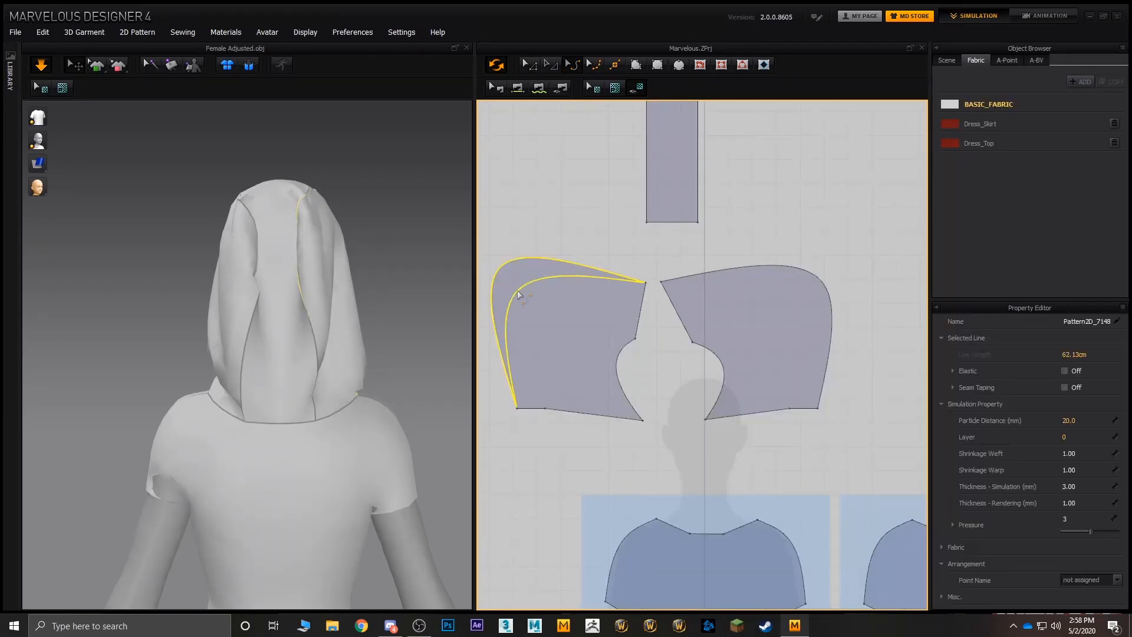
pyautogui.moveTo(519, 295); pyautogui.dragTo(520, 295)
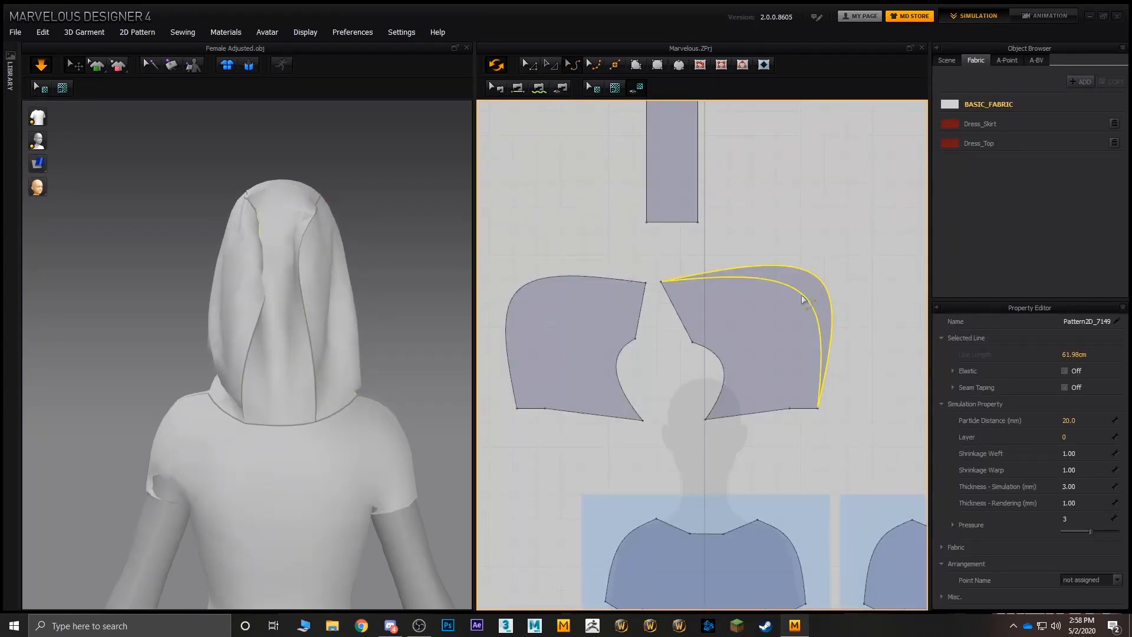
pyautogui.moveTo(802, 299); pyautogui.dragTo(802, 299)
# - Pull the back of the hood outward to settle the slimmer side pieces
pyautogui.moveTo(248, 267); pyautogui.dragTo(376, 255, button='right')
pyautogui.moveTo(328, 265); pyautogui.dragTo(379, 264)
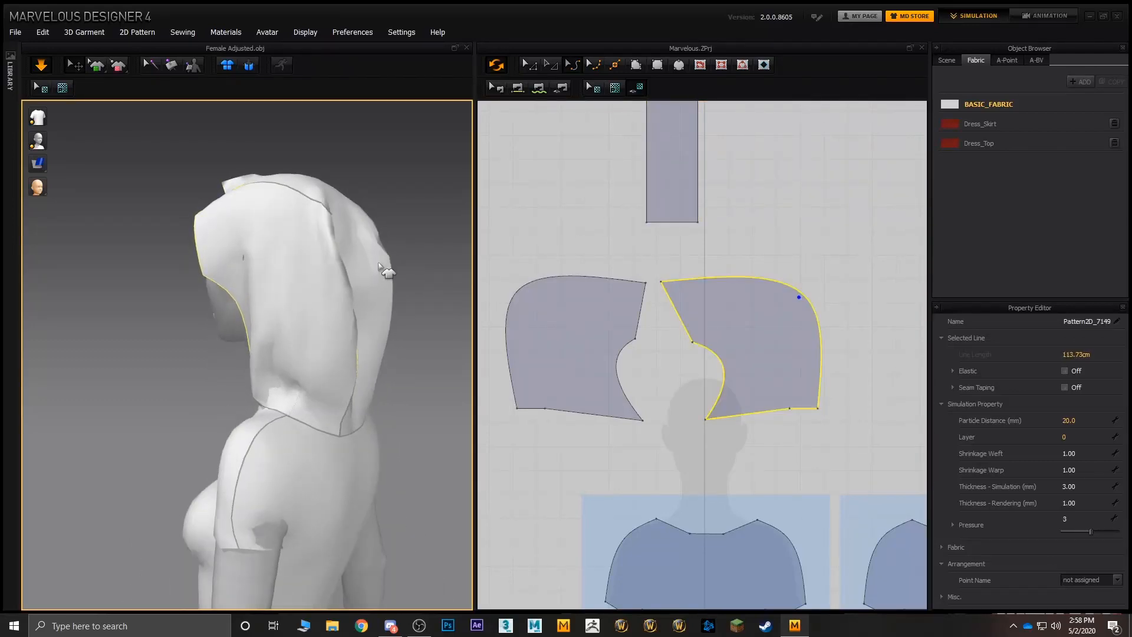
pyautogui.click(380, 268)
# - Widen the hood's rectangular centre strip pattern by moving both of its long edges outward
pyautogui.moveTo(641, 270); pyautogui.dragTo(627, 397, button='middle')
pyautogui.click(719, 235)
pyautogui.click(550, 69)
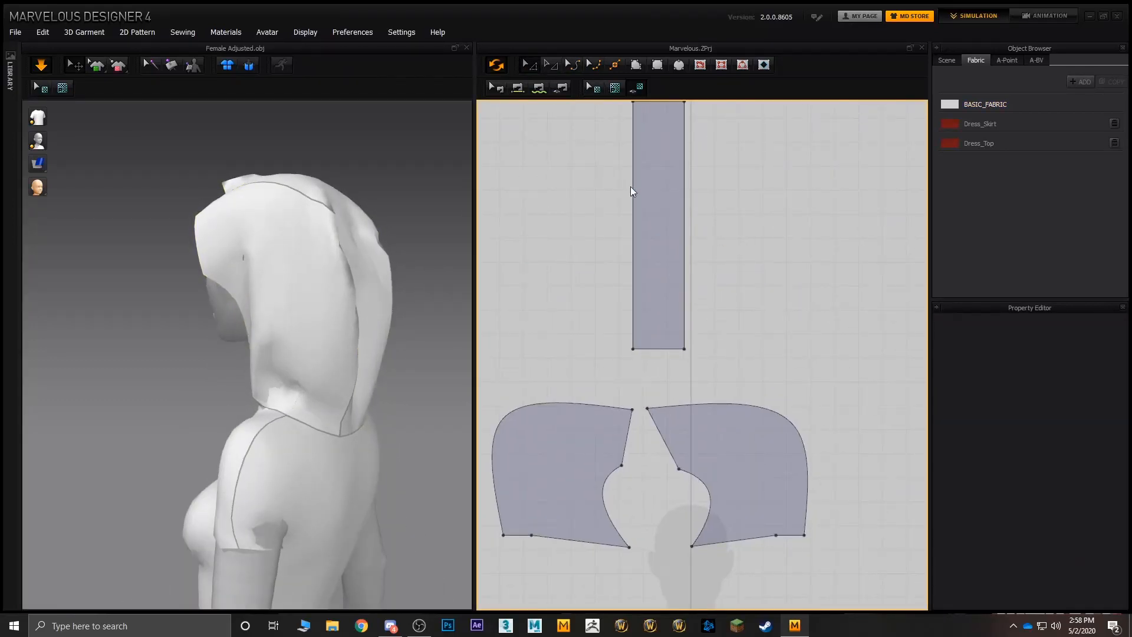
pyautogui.click(635, 202)
pyautogui.moveTo(621, 207); pyautogui.dragTo(704, 220)
pyautogui.hotkey('ctrl', 'z')
pyautogui.click(688, 215)
# - Pull the sides of the widened hood outward and draw the front of its centre strip forward above the forehead
pyautogui.moveTo(444, 313); pyautogui.dragTo(324, 308, button='right')
pyautogui.moveTo(220, 280); pyautogui.dragTo(289, 300)
pyautogui.moveTo(357, 283); pyautogui.dragTo(373, 290)
pyautogui.moveTo(264, 337); pyautogui.dragTo(214, 375)
pyautogui.moveTo(234, 414); pyautogui.dragTo(389, 403, button='right')
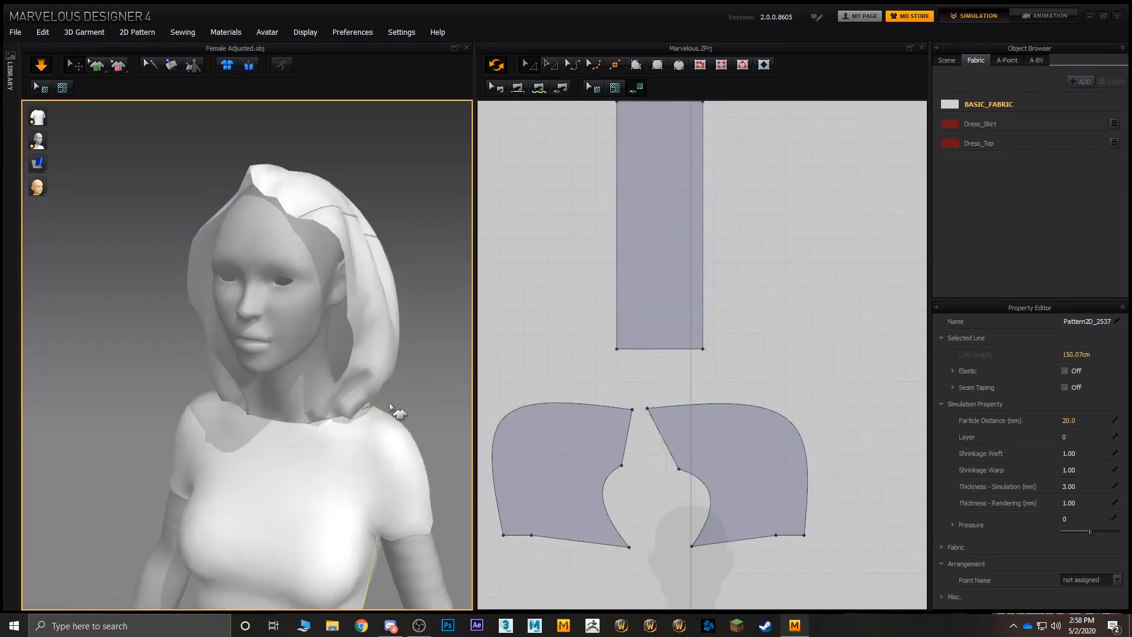
pyautogui.moveTo(357, 398); pyautogui.dragTo(456, 428)
pyautogui.moveTo(250, 190); pyautogui.dragTo(197, 354)
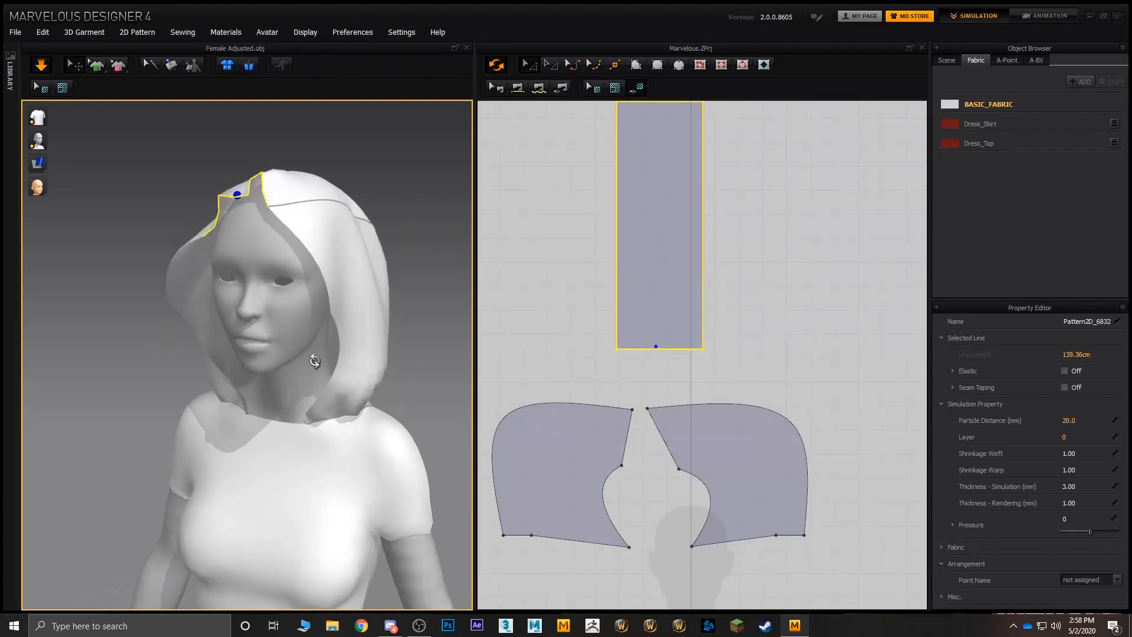
# - Pull the lower front corner of the avatar's right hood side piece down toward the T-shirt's neckline
pyautogui.moveTo(314, 358); pyautogui.dragTo(377, 359, button='right')
pyautogui.moveTo(419, 303); pyautogui.dragTo(218, 327, button='right')
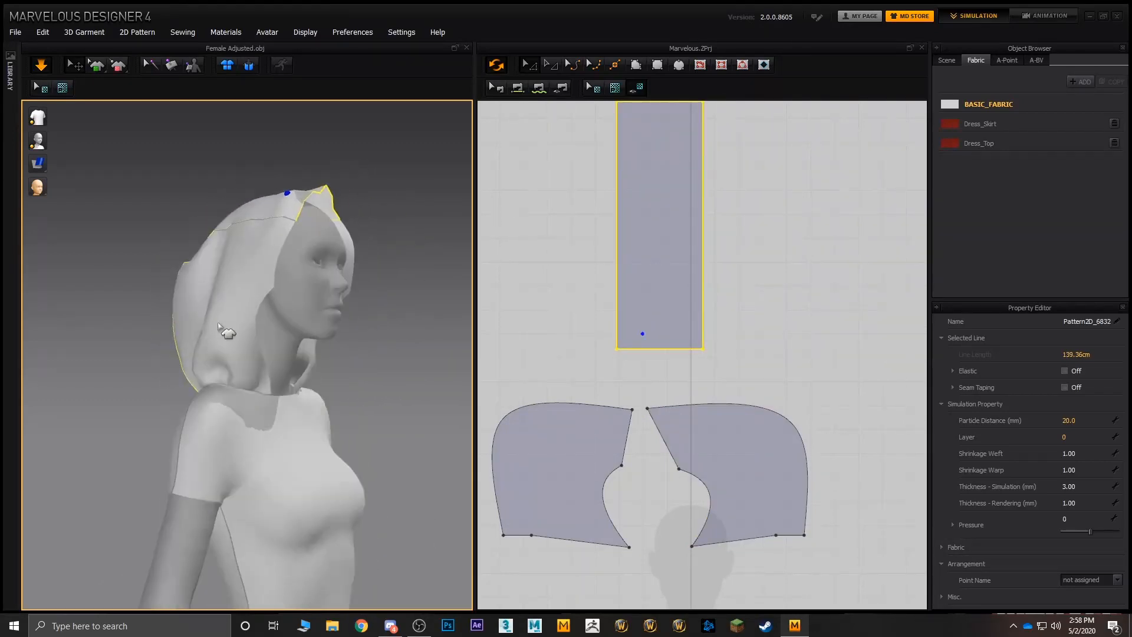
pyautogui.moveTo(257, 388); pyautogui.dragTo(278, 413)
pyautogui.moveTo(372, 434); pyautogui.dragTo(295, 440, button='right')
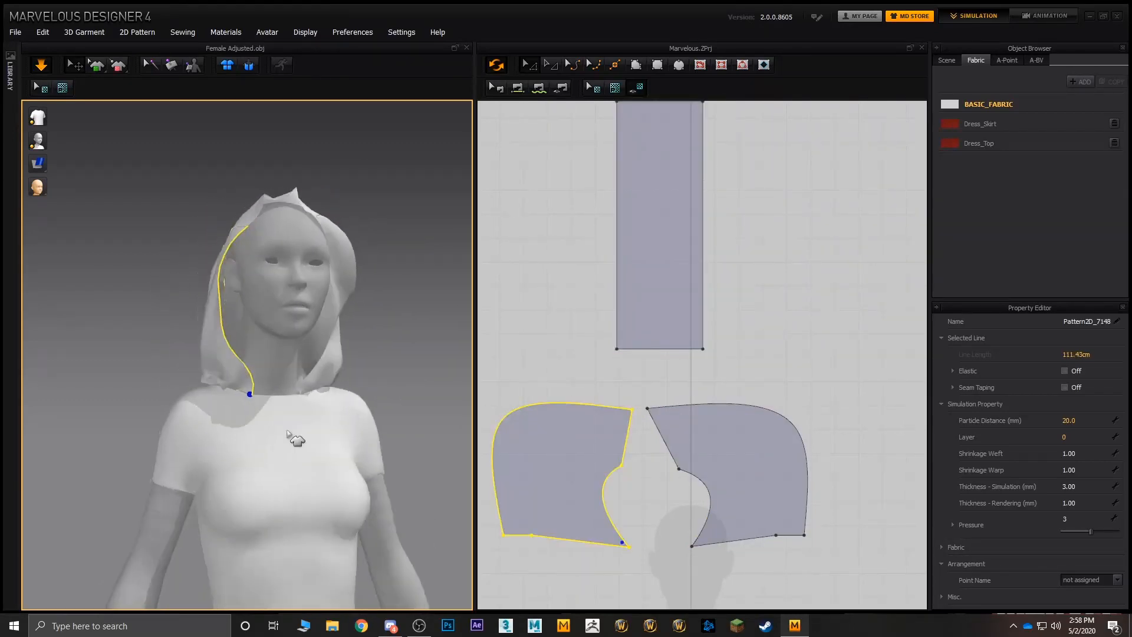
# - Examine the draped hood from the front, especially where its lower edge meets the T-shirt's neckline
pyautogui.scroll(3, 271, 406)
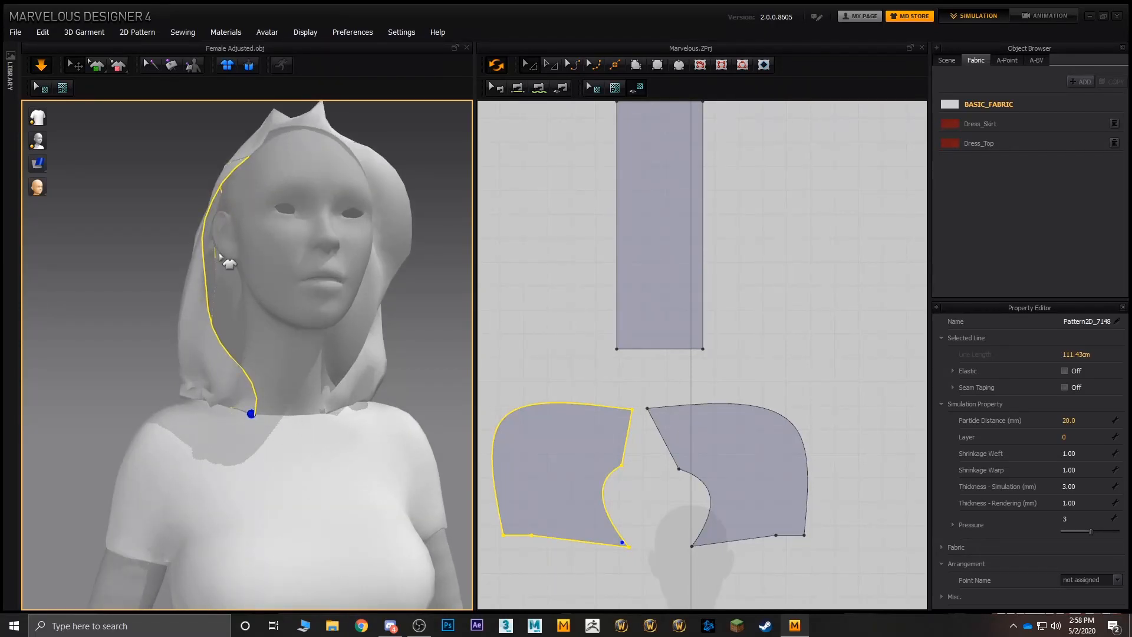
pyautogui.moveTo(223, 260); pyautogui.dragTo(273, 401, button='right')
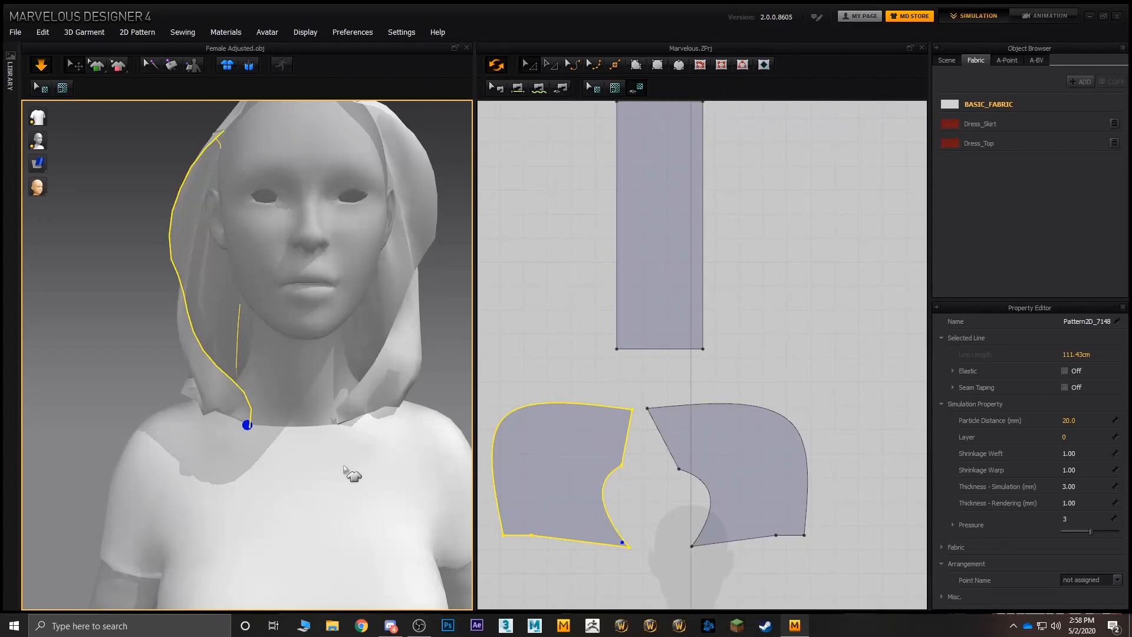
pyautogui.moveTo(344, 466); pyautogui.dragTo(322, 342, button='middle')
pyautogui.click(303, 439)
pyautogui.scroll(-2, 299, 434)
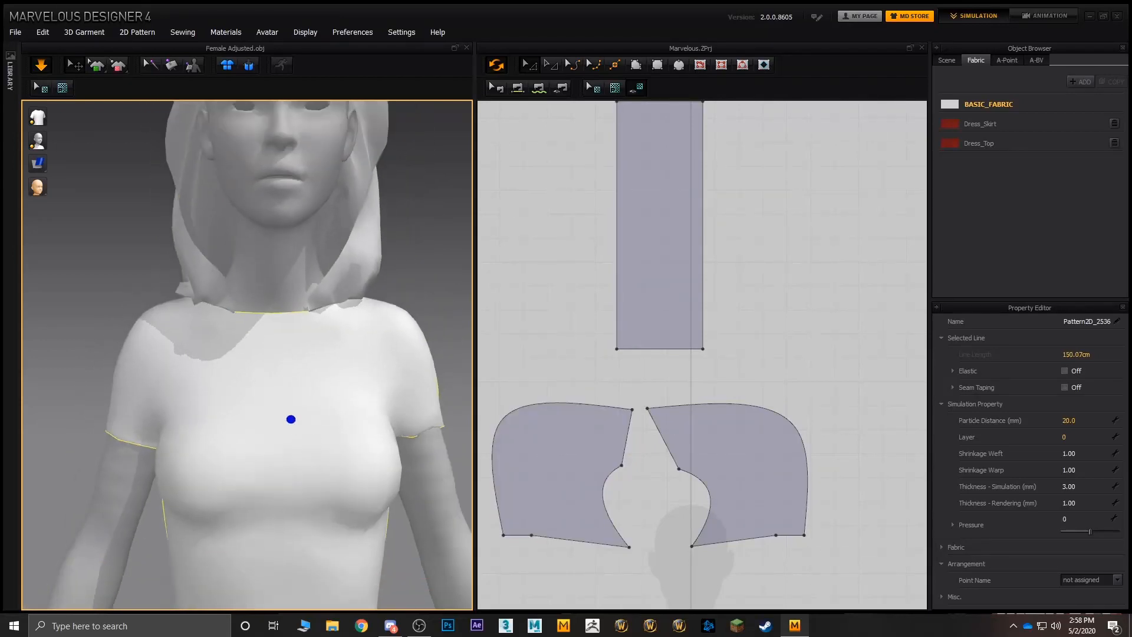
# - Clear the pattern selection and repeatedly pull the front of the hood's centre strip forward past the avatar's face from the side
pyautogui.scroll(-5, 277, 365)
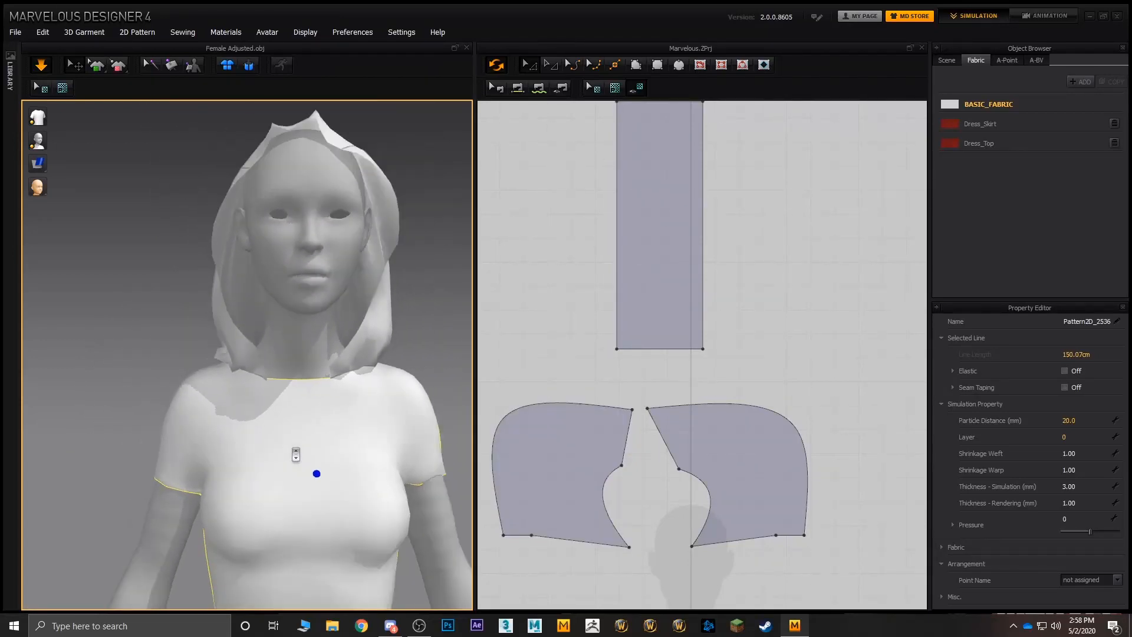
pyautogui.scroll(-2, 269, 401)
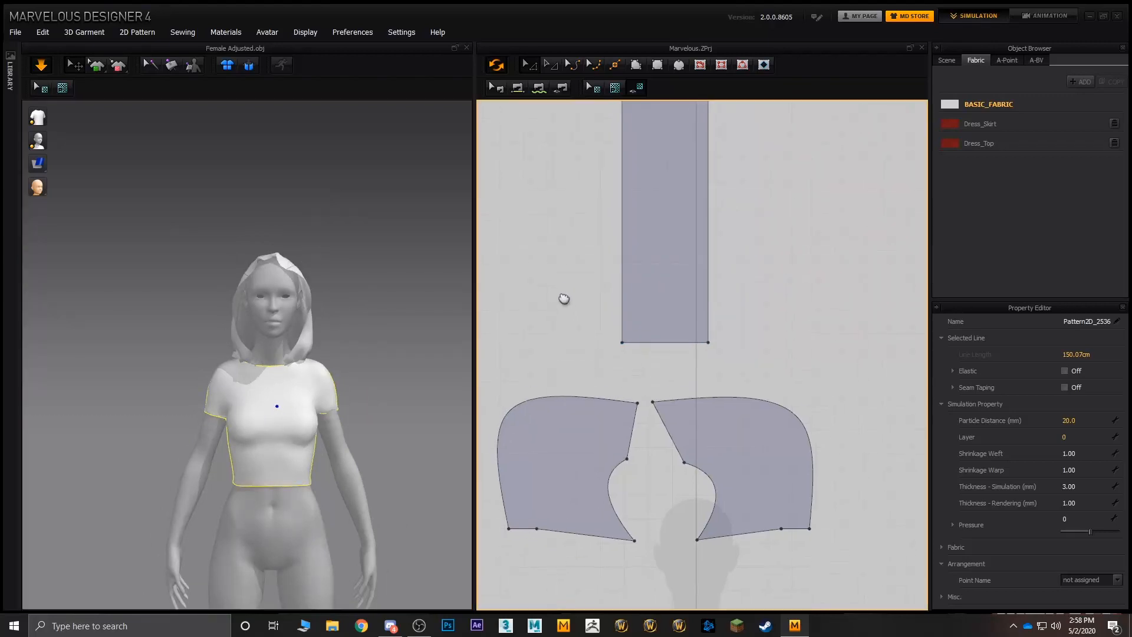
pyautogui.scroll(-5, 572, 260)
pyautogui.click(674, 273)
pyautogui.scroll(5, 664, 266)
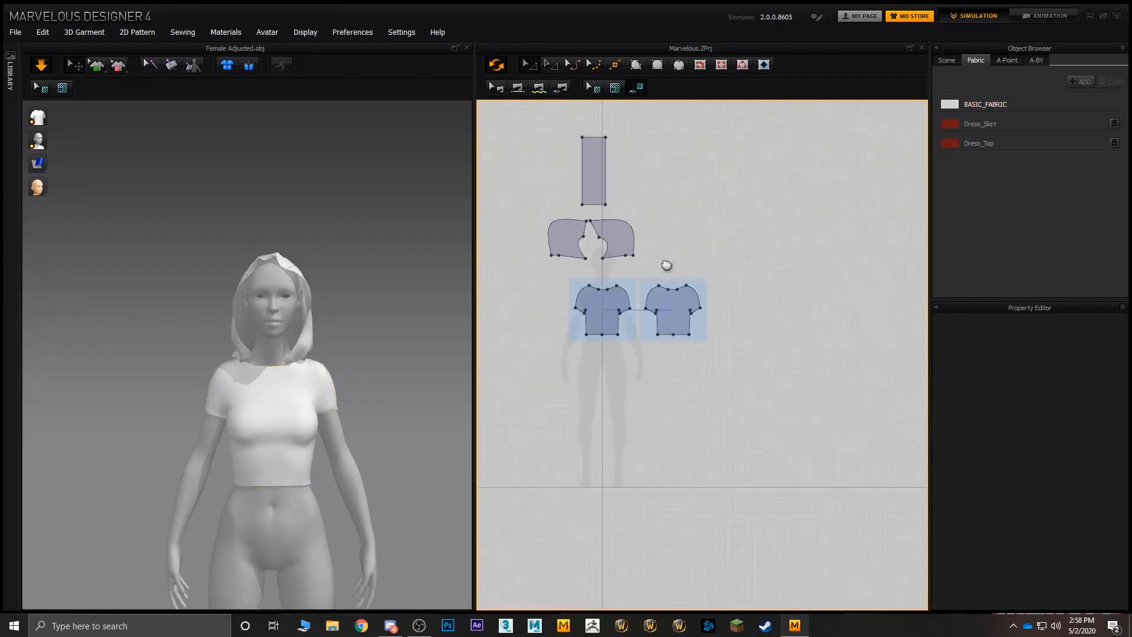
pyautogui.moveTo(334, 348); pyautogui.dragTo(361, 342, button='right')
pyautogui.moveTo(361, 342); pyautogui.dragTo(366, 407, button='middle')
pyautogui.moveTo(366, 407); pyautogui.dragTo(359, 364, button='right')
pyautogui.moveTo(335, 342); pyautogui.dragTo(427, 326)
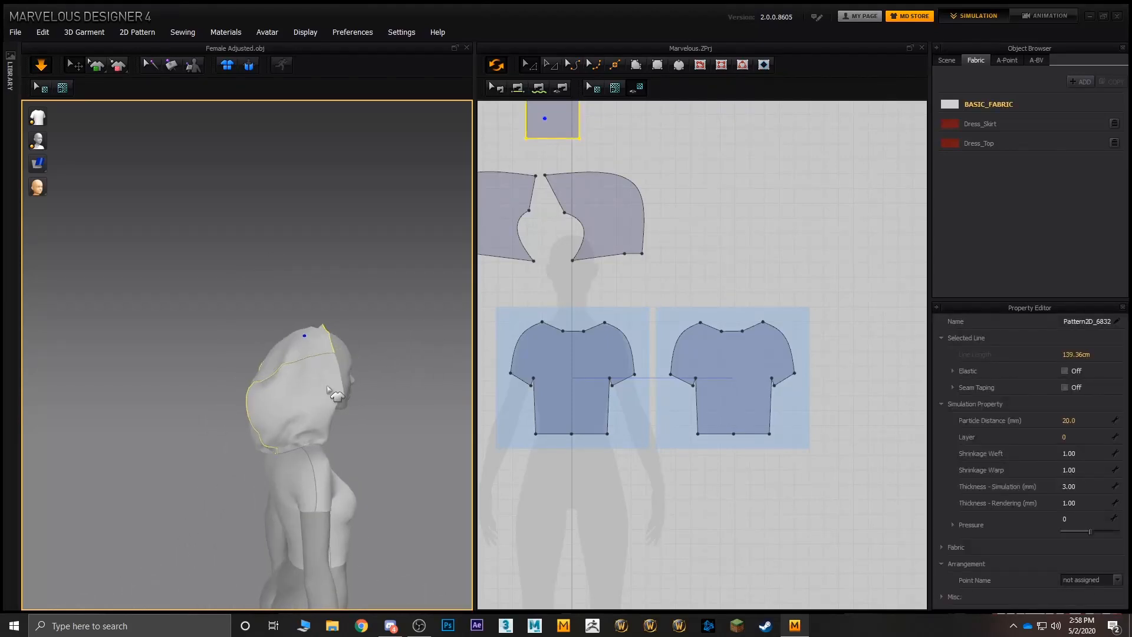
pyautogui.moveTo(339, 383); pyautogui.dragTo(407, 328)
pyautogui.moveTo(336, 345); pyautogui.dragTo(429, 325)
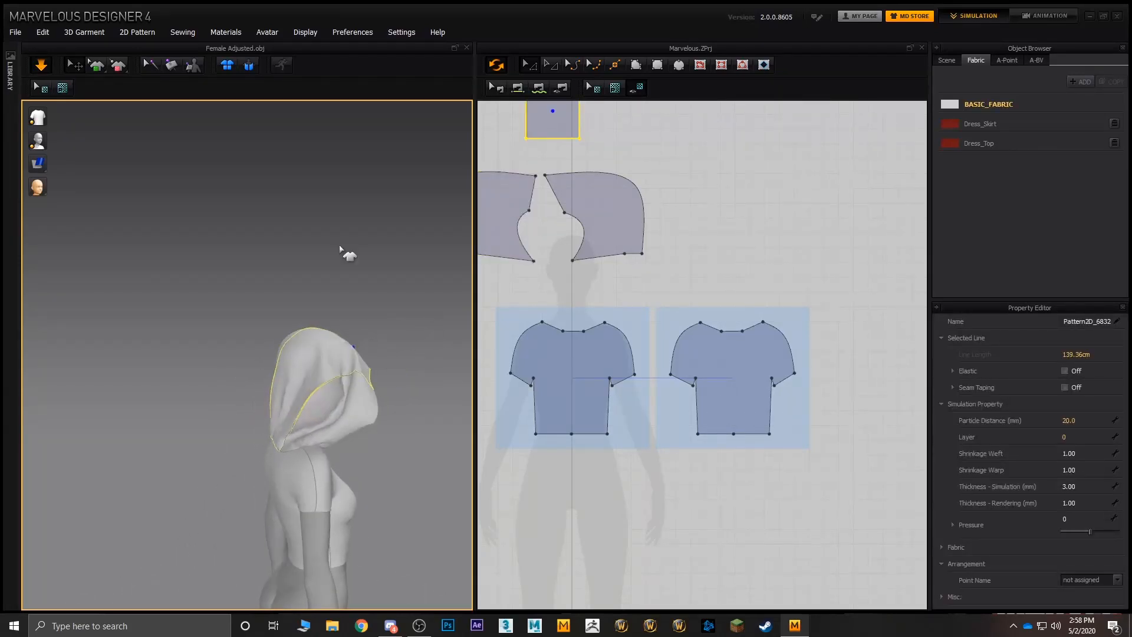
# - Readjust the hood's centre strip over the top of the head and examine the drape from a three-quarter front angle
pyautogui.moveTo(349, 318); pyautogui.dragTo(340, 336, button='right')
pyautogui.moveTo(266, 326); pyautogui.dragTo(361, 226)
pyautogui.moveTo(428, 469); pyautogui.dragTo(298, 381, button='right')
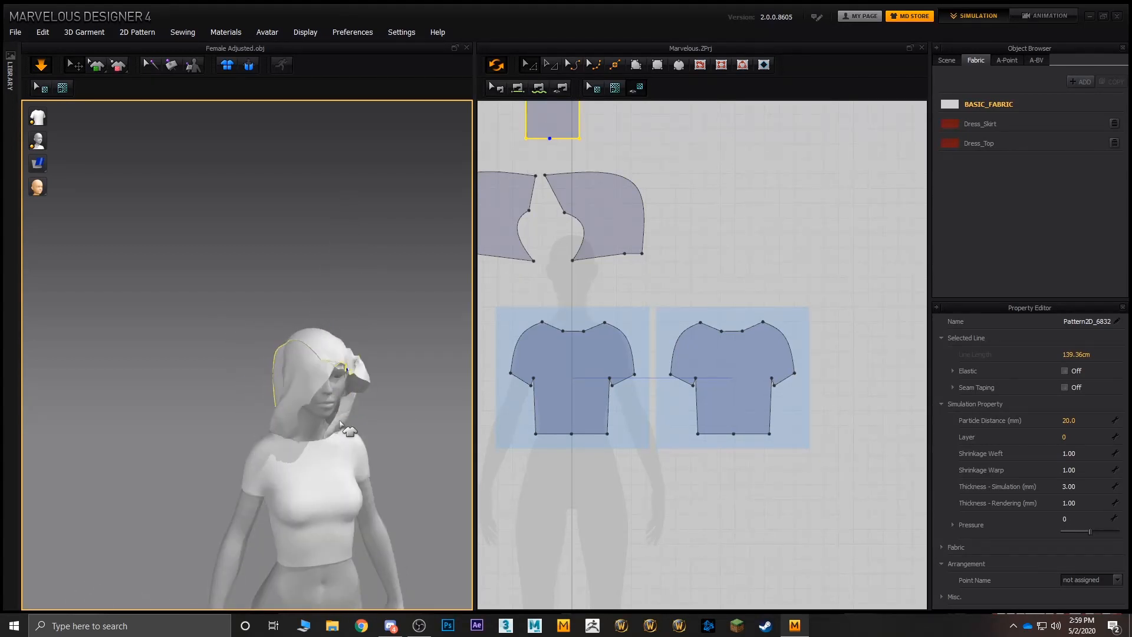